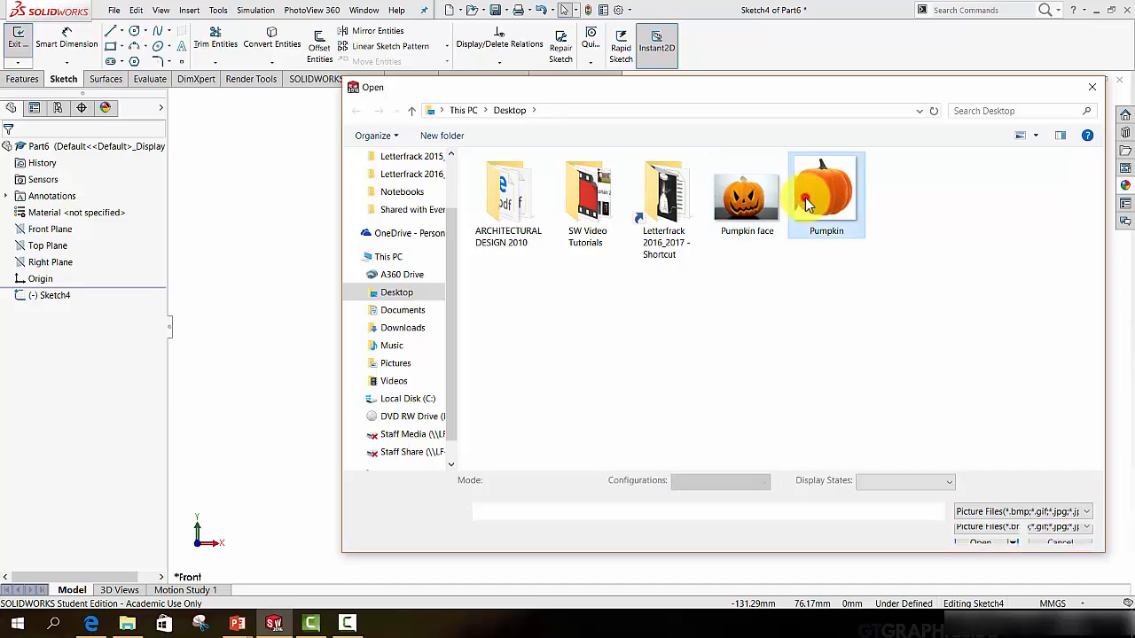
# Insert the Pumpkin image as a sketch picture in the open front-plane sketch
pyautogui.doubleClick(805, 198)
pyautogui.scroll(4, 765, 281)
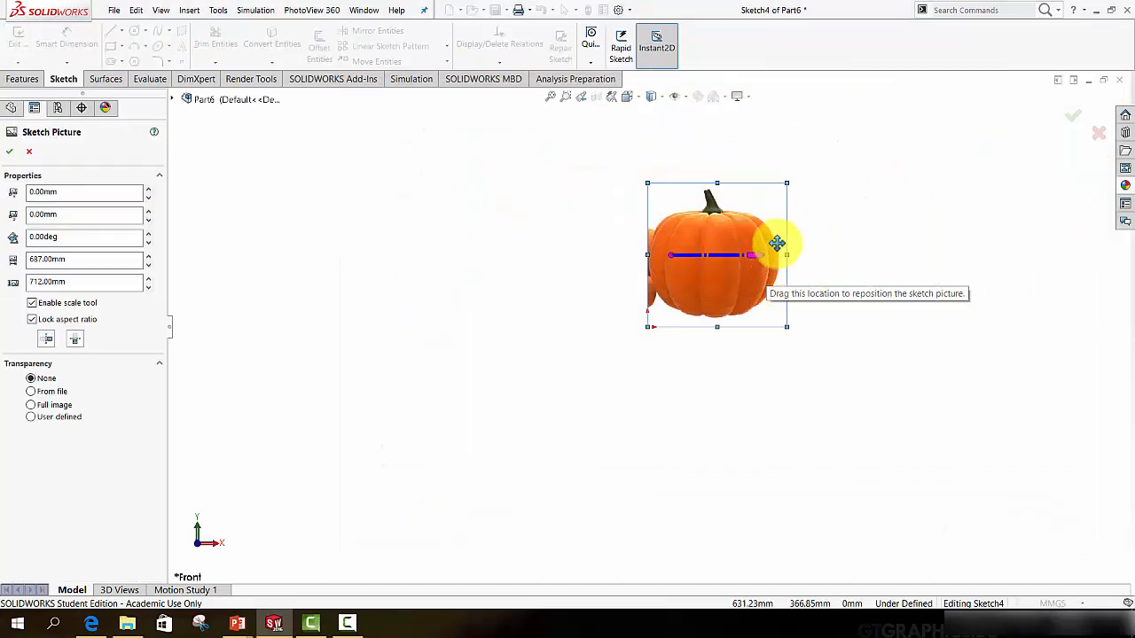
pyautogui.scroll(-4, 777, 243)
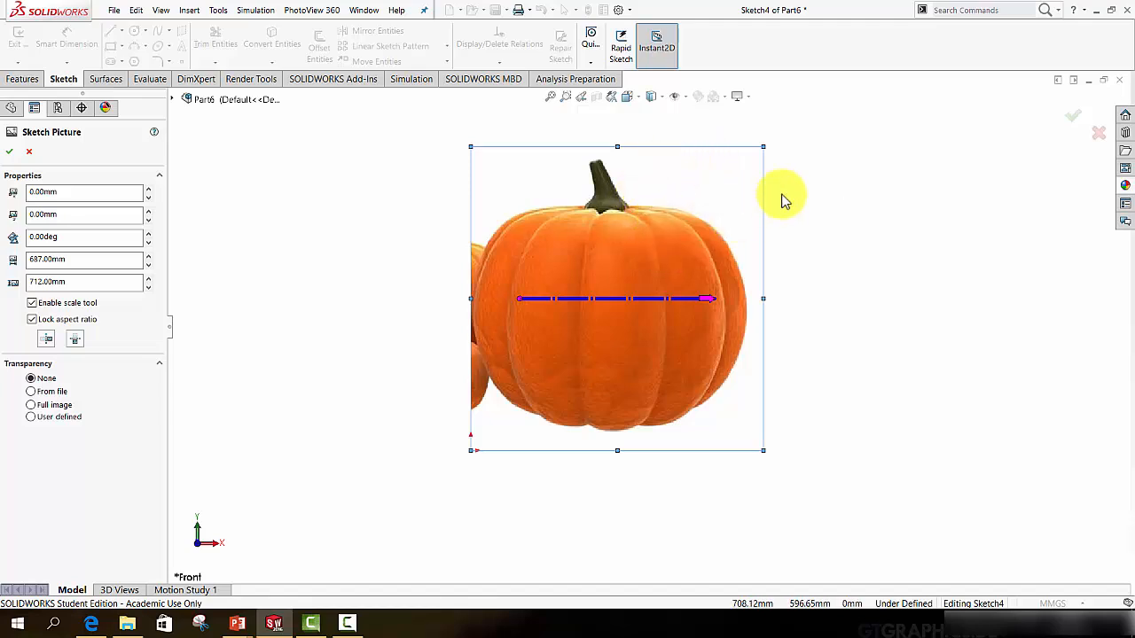
# Shift the pumpkin picture slightly off the origin and shrink it proportionally to about 506 mm wide and 525 mm high
pyautogui.moveTo(676, 192)
pyautogui.mouseDown()
pyautogui.moveTo(588, 192)
pyautogui.moveTo(648, 256)
pyautogui.moveTo(712, 187)
pyautogui.moveTo(689, 203)
pyautogui.mouseUp()
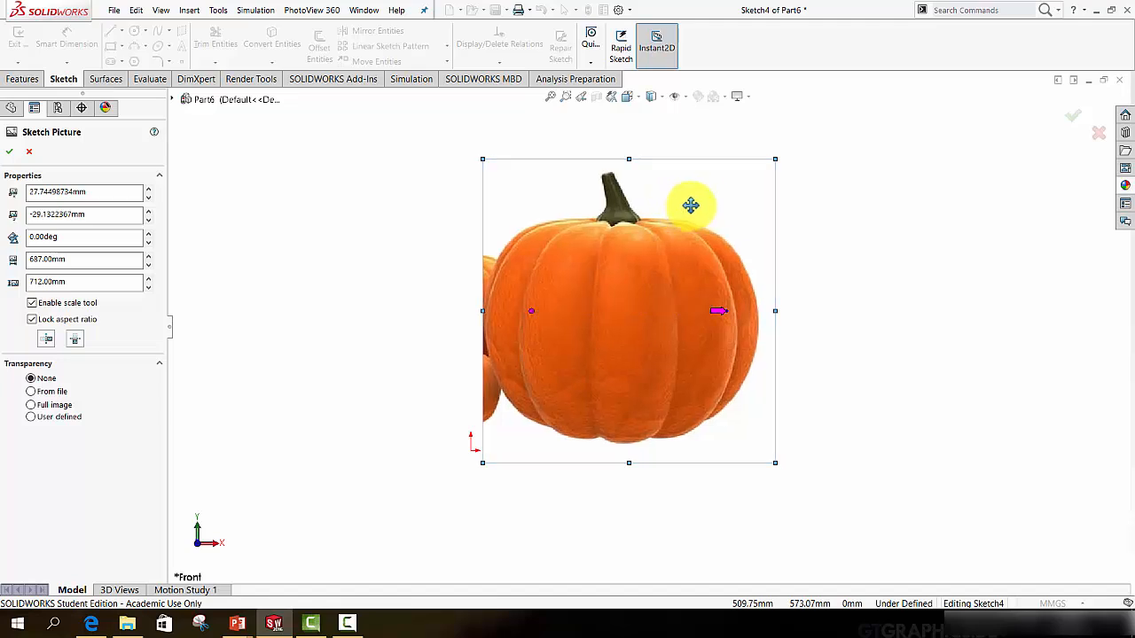
pyautogui.moveTo(775, 160)
pyautogui.mouseDown()
pyautogui.moveTo(717, 195)
pyautogui.moveTo(653, 268)
pyautogui.moveTo(678, 238)
pyautogui.moveTo(697, 238)
pyautogui.mouseUp()
pyautogui.scroll(-2, 638, 371)
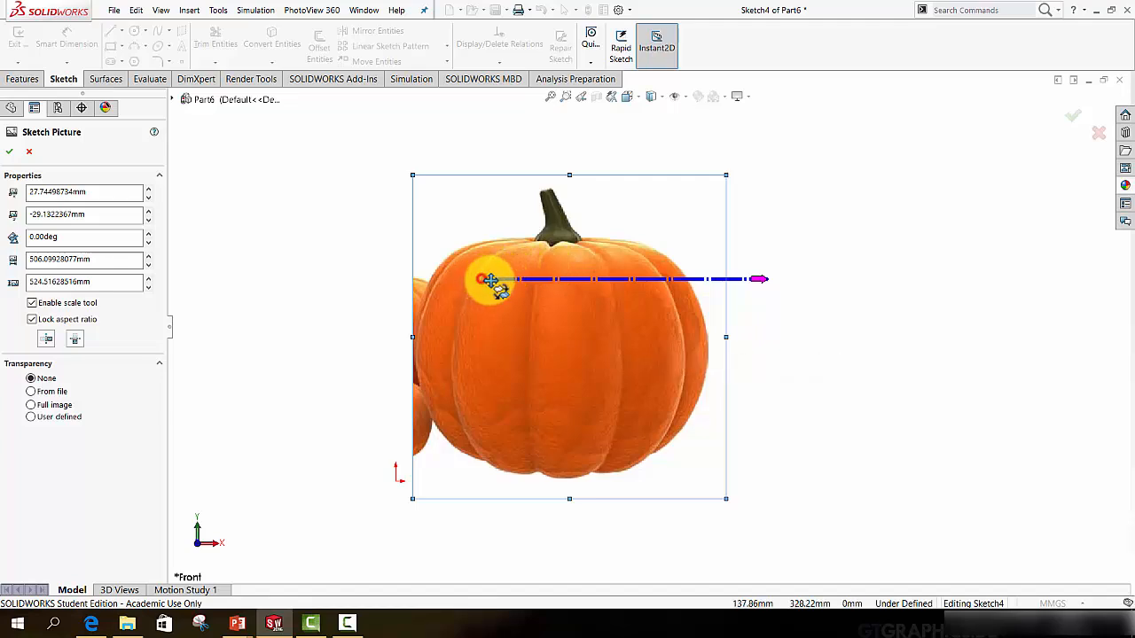
# Place the picture's scale line along the pumpkin's height, from its base to the stem, and set that length to 300 mm
pyautogui.moveTo(487, 279); pyautogui.dragTo(560, 476)
pyautogui.moveTo(836, 476); pyautogui.dragTo(560, 246)
pyautogui.moveTo(572, 339); pyautogui.dragTo(680, 214)
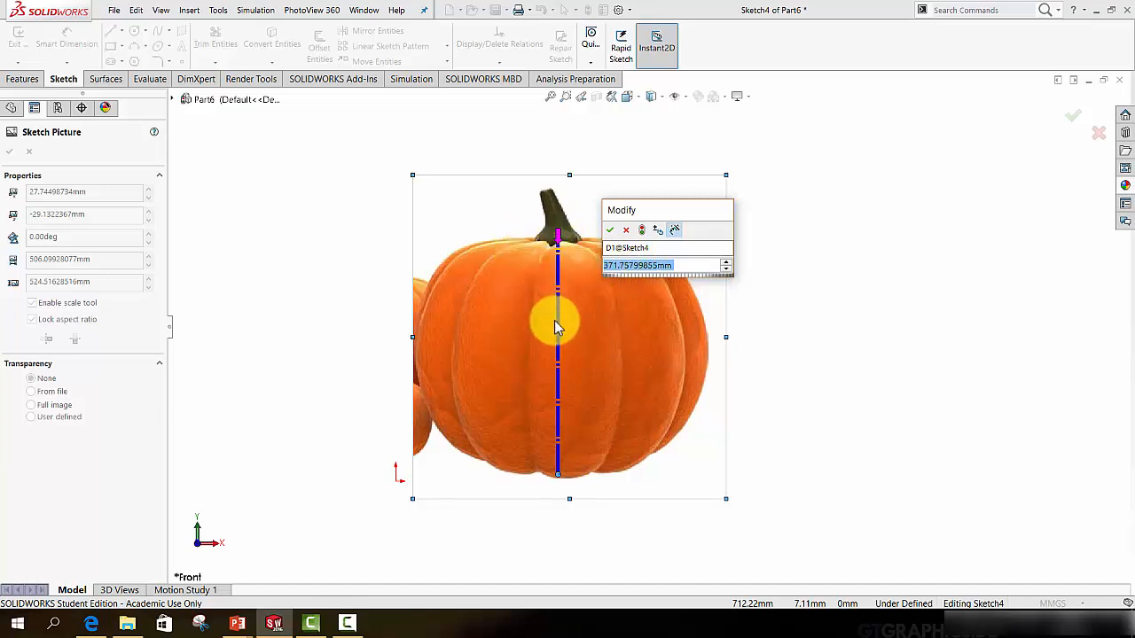
pyautogui.write('300')
pyautogui.press('Return')
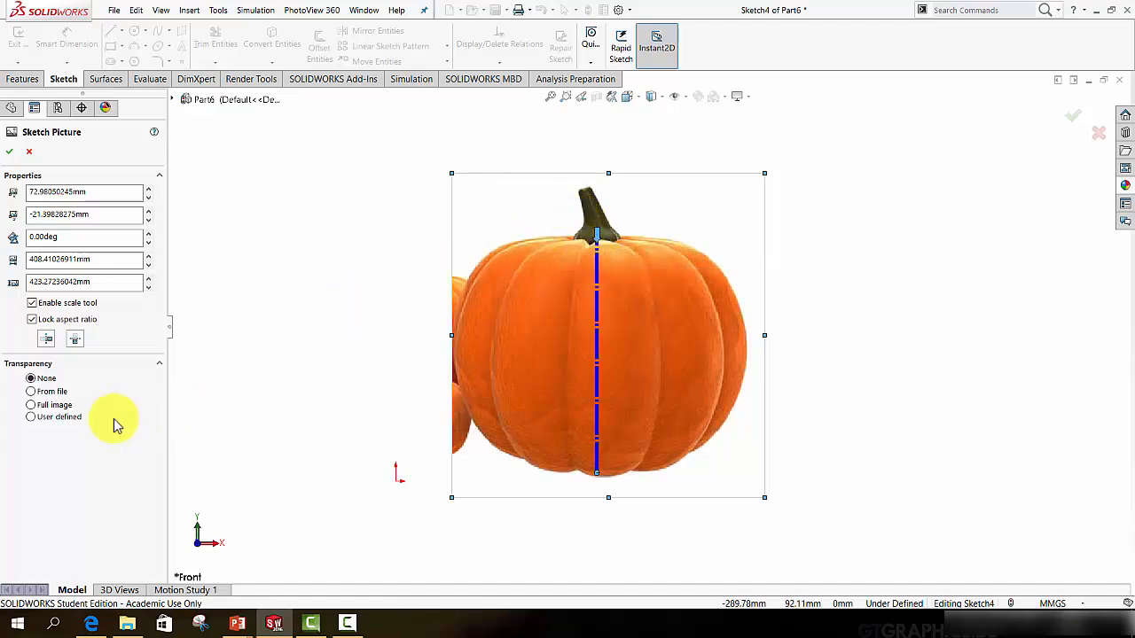
# Give the sketch picture full-image transparency of about 0.72 and accept the picture settings
pyautogui.click(31, 404)
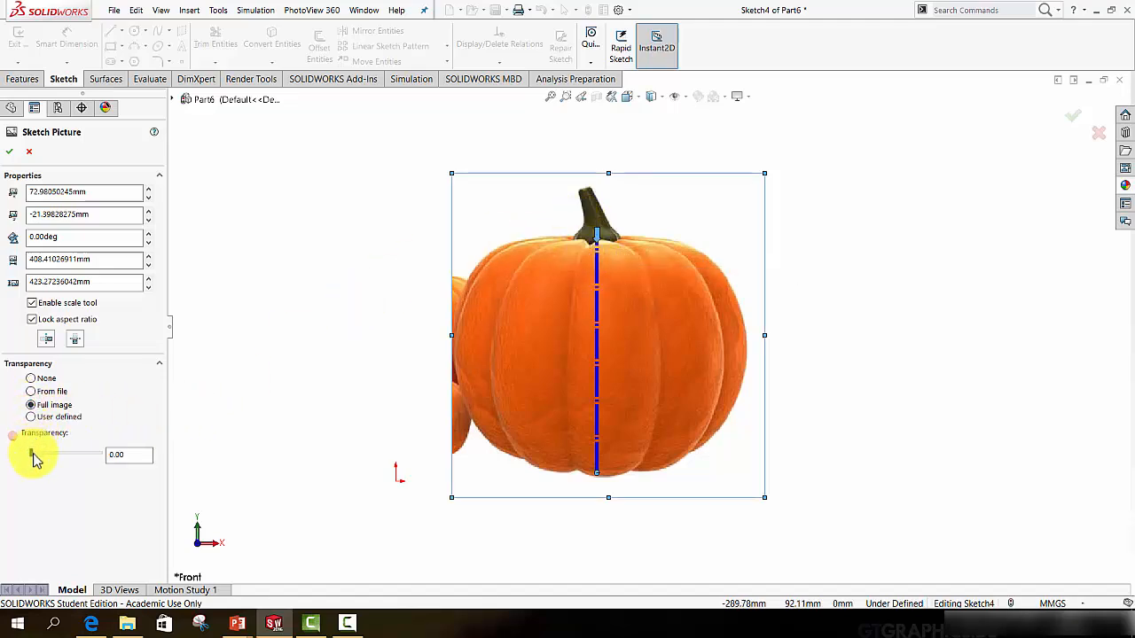
pyautogui.click(80, 454)
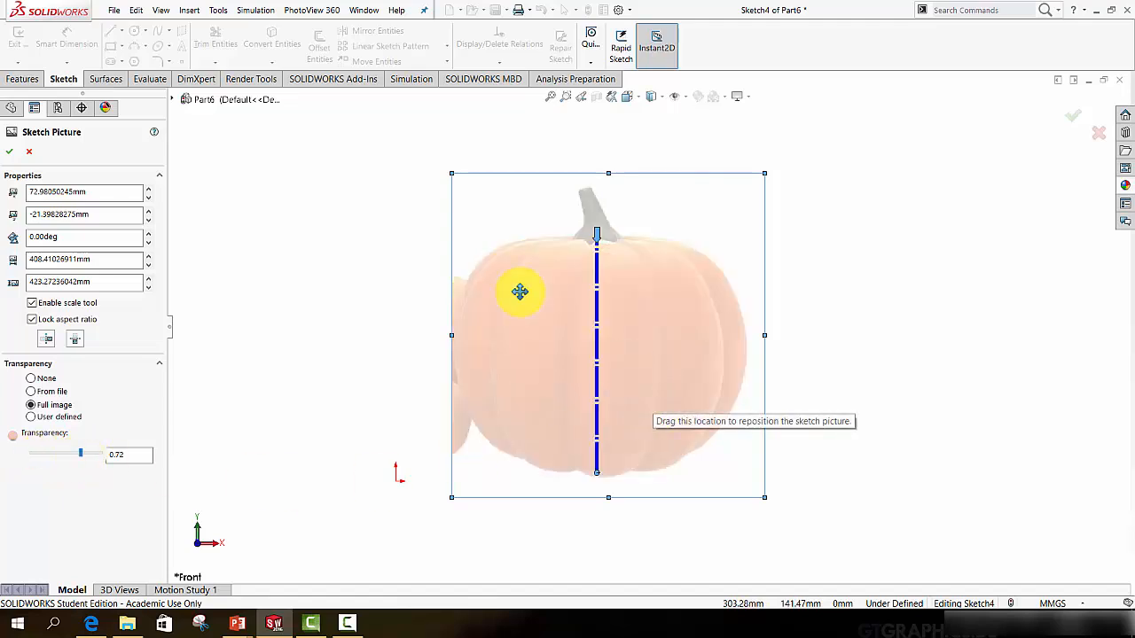
pyautogui.click(9, 152)
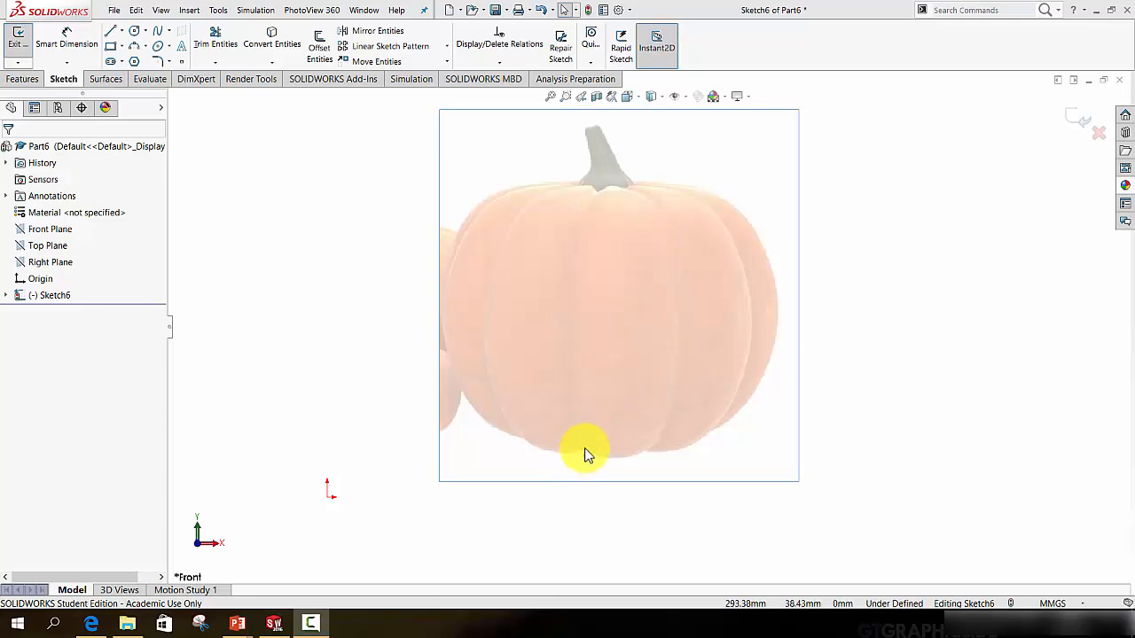
# Move the sketch picture so the centre of the pumpkin's base sits at the origin, and accept the placement
pyautogui.scroll(-1, 587, 400)
pyautogui.scroll(3, 587, 403)
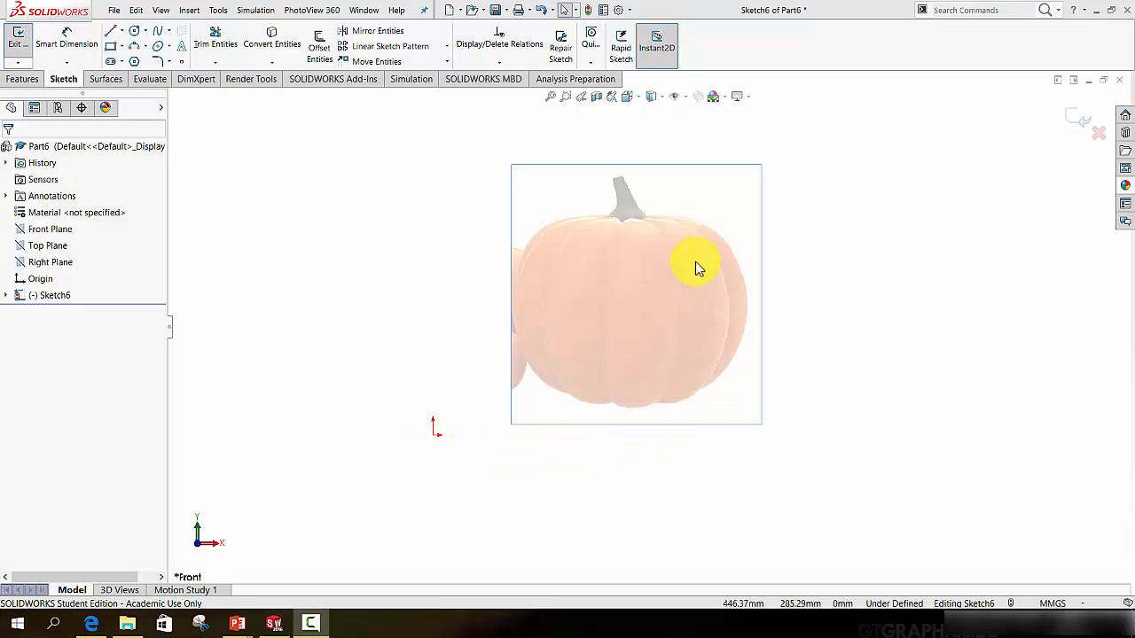
pyautogui.click(516, 277)
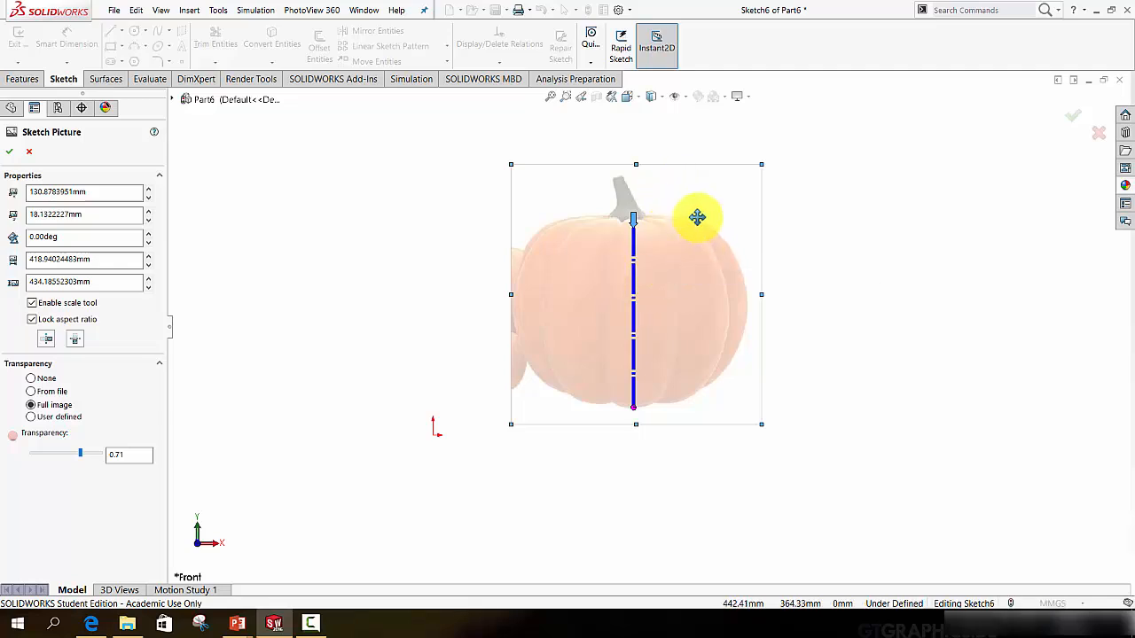
pyautogui.moveTo(674, 219); pyautogui.dragTo(506, 241)
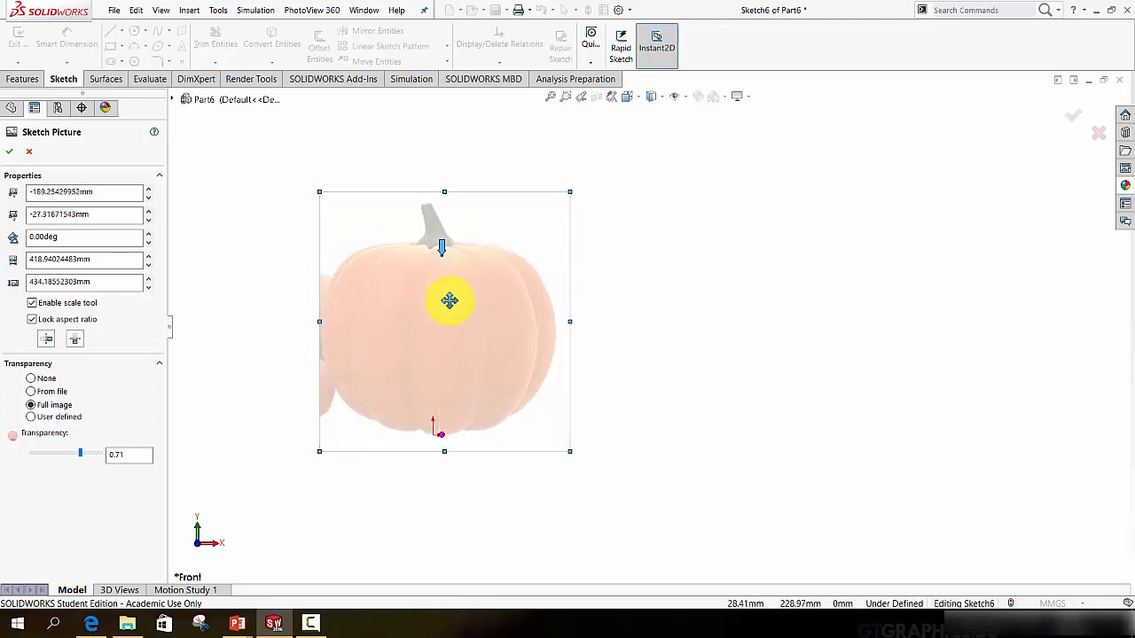
pyautogui.moveTo(489, 332)
pyautogui.mouseDown()
pyautogui.moveTo(499, 319)
pyautogui.moveTo(481, 319)
pyautogui.moveTo(491, 327)
pyautogui.mouseUp()
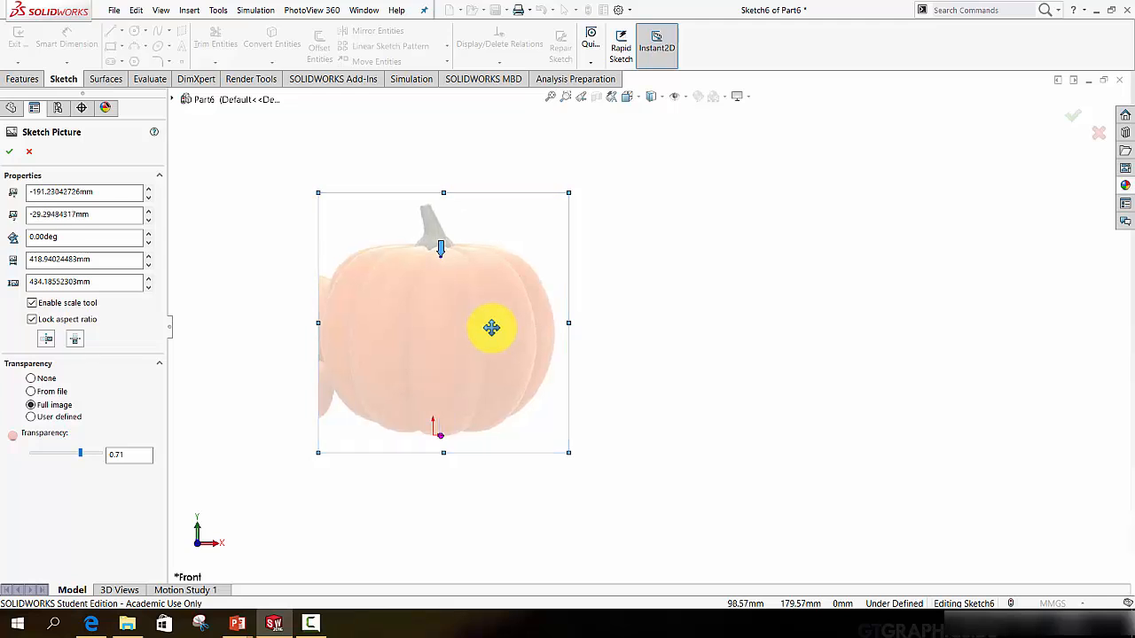
pyautogui.click(12, 156)
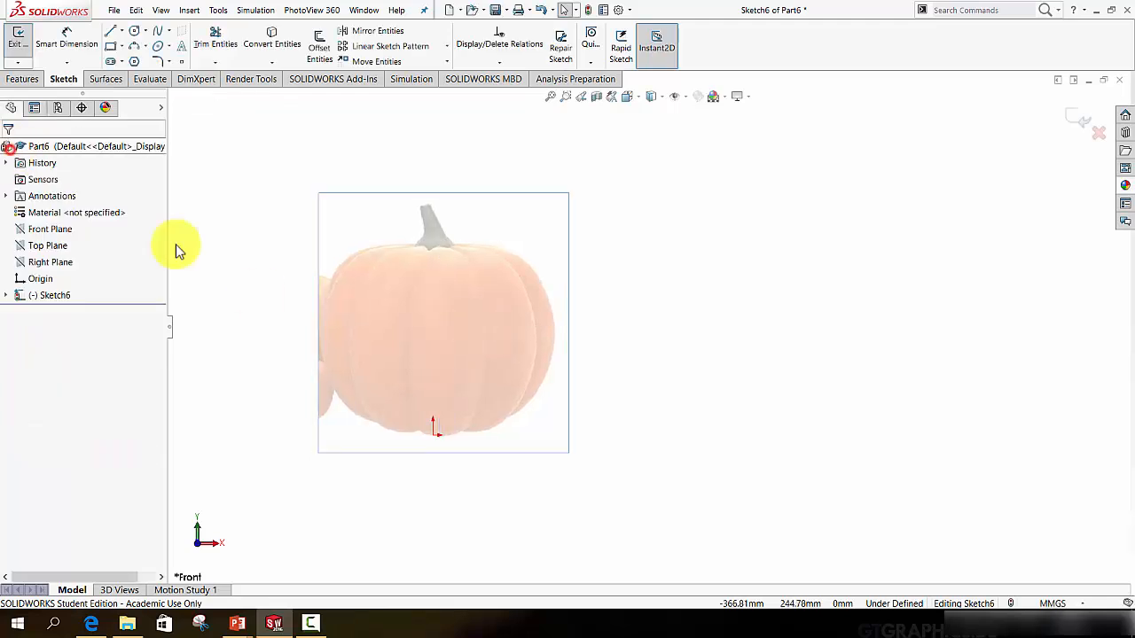
# Sketch a vertical line about 294 mm long from the origin up to just below the pumpkin's stem
pyautogui.scroll(3, 445, 354)
pyautogui.scroll(-5, 701, 363)
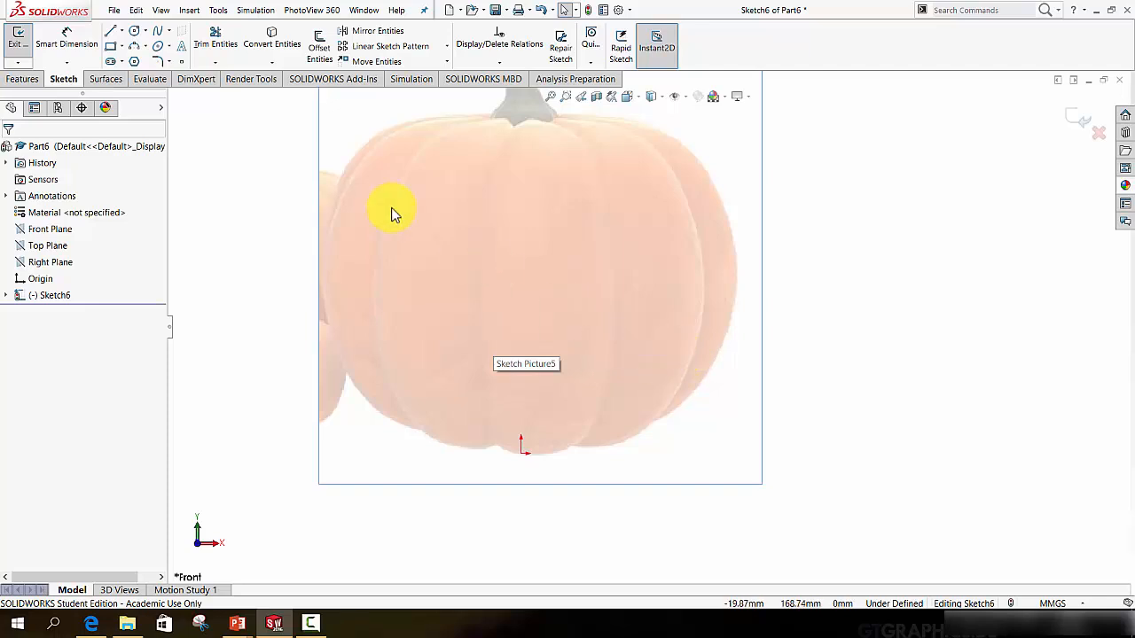
pyautogui.click(109, 34)
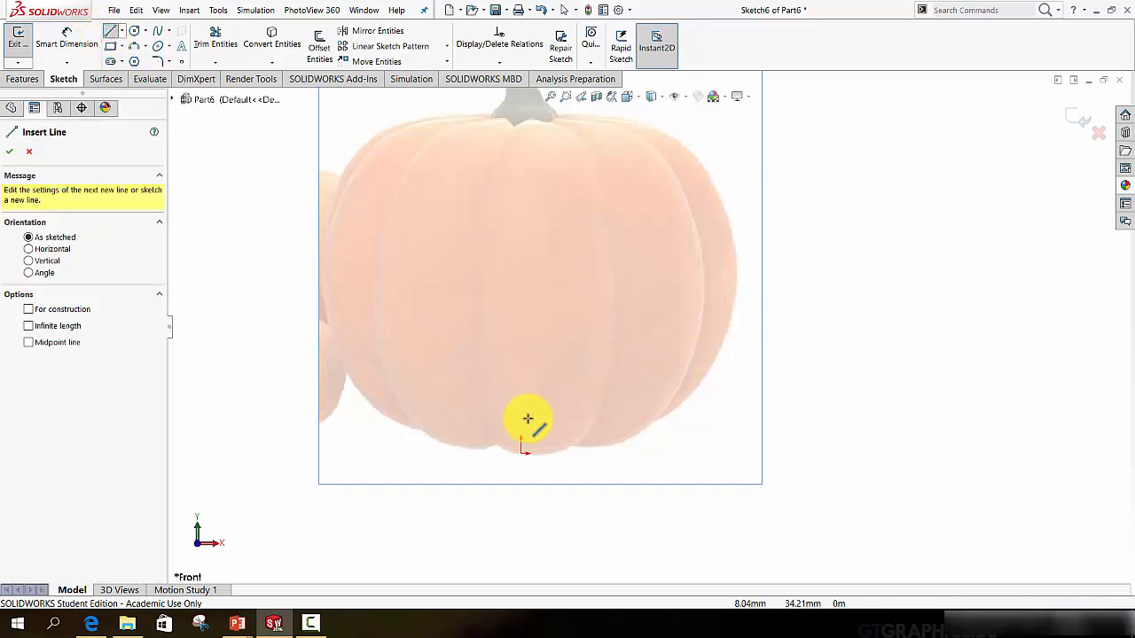
pyautogui.click(522, 452)
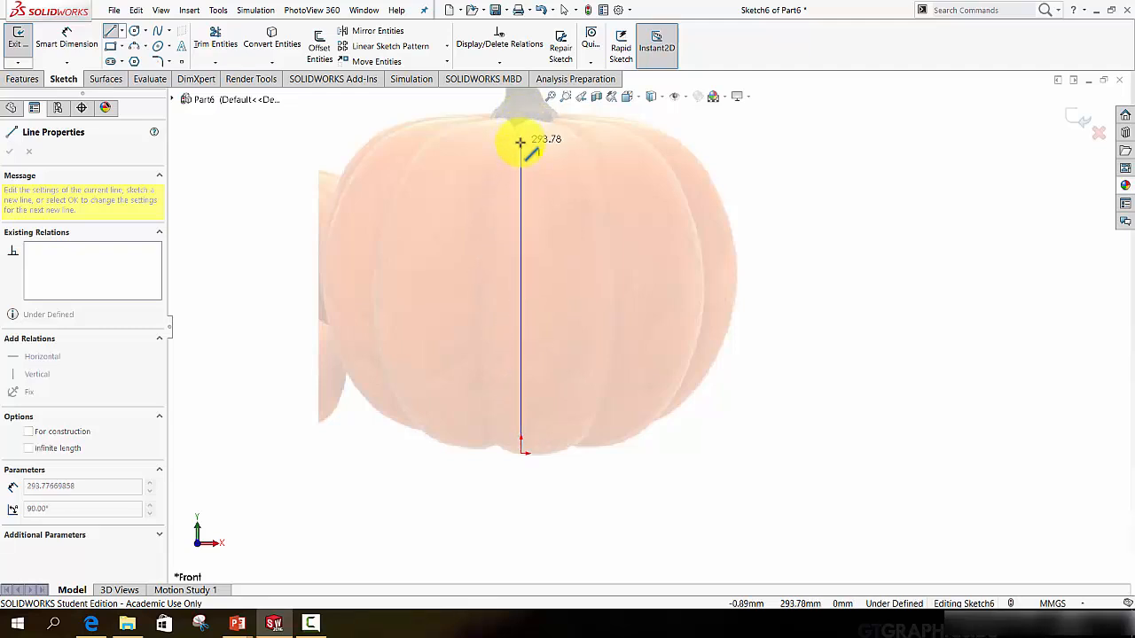
pyautogui.click(521, 141)
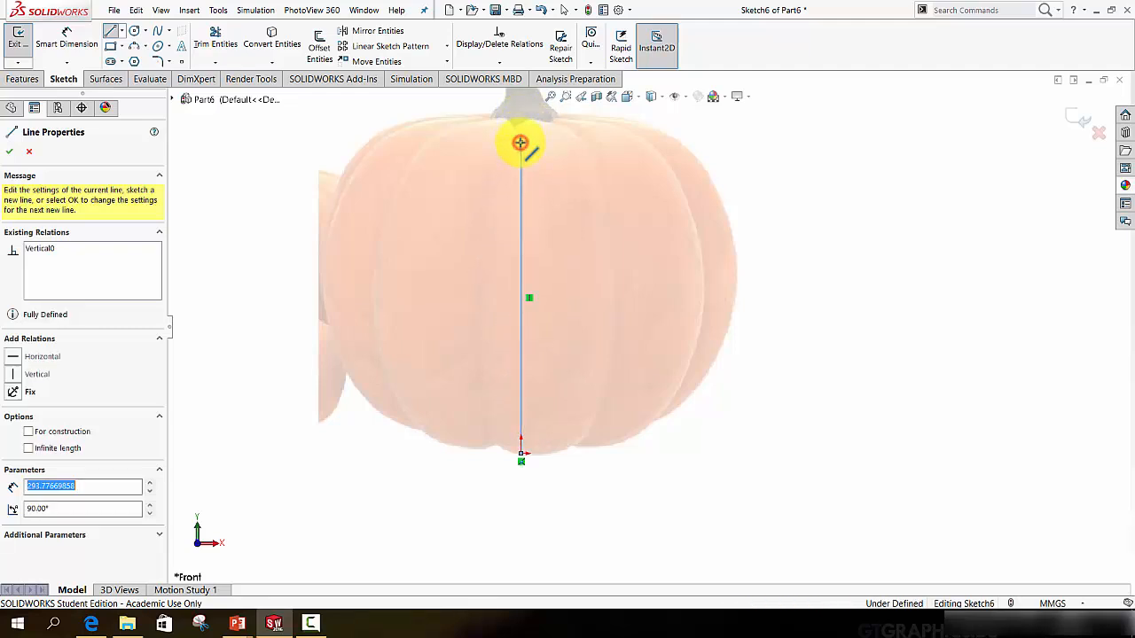
# Draw a three-point spline from the line's upper end through the pumpkin's right edge back to the origin
pyautogui.click(159, 33)
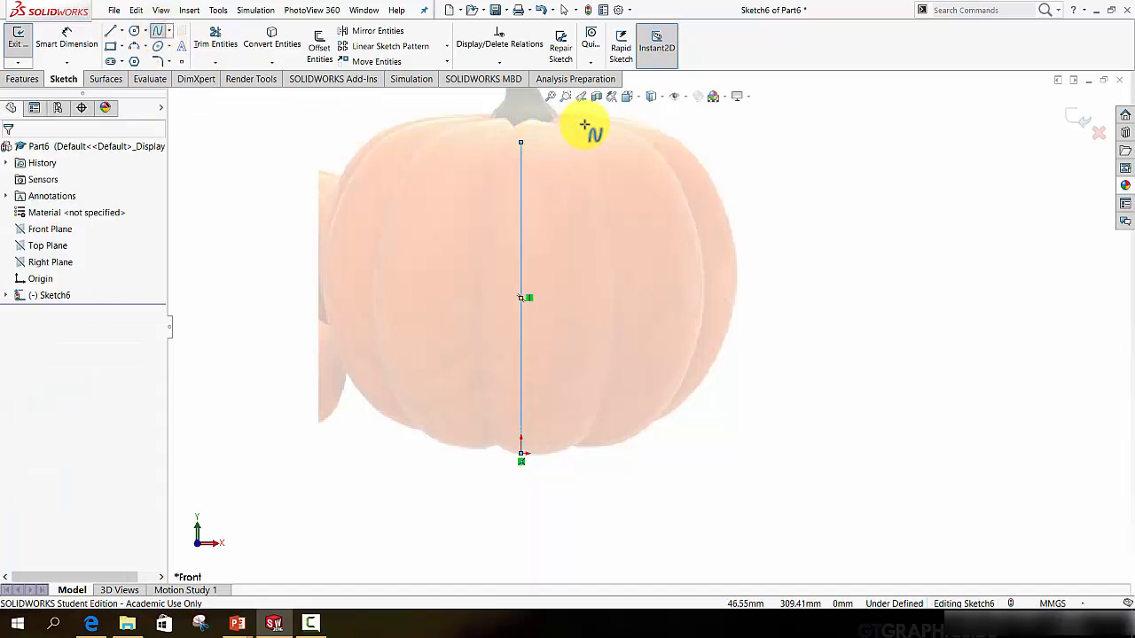
pyautogui.click(521, 454)
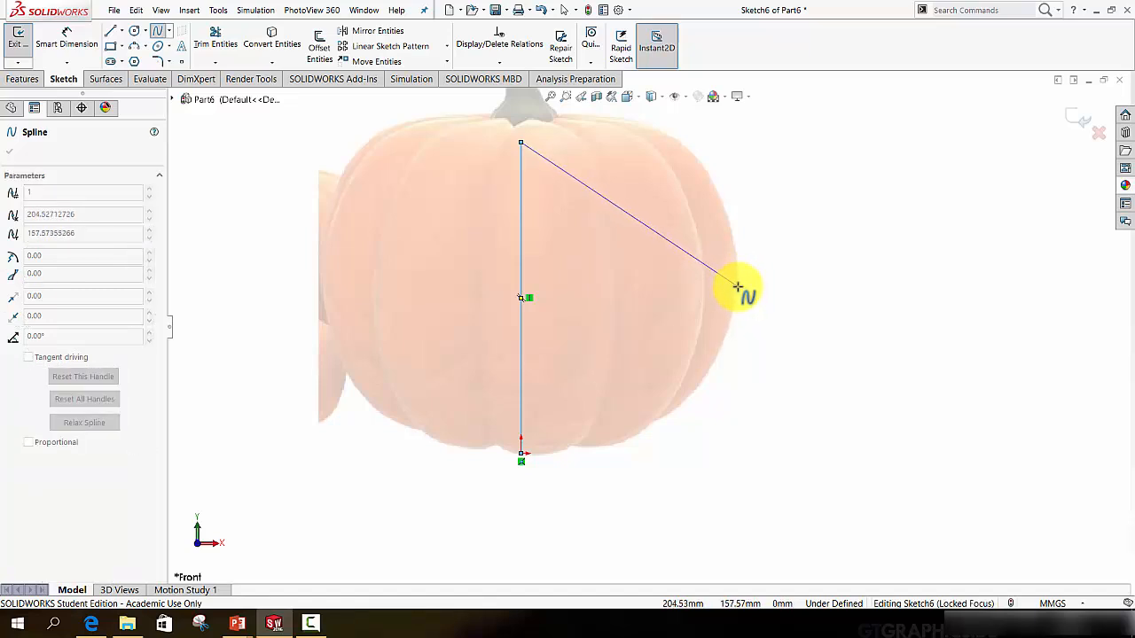
pyautogui.click(737, 286)
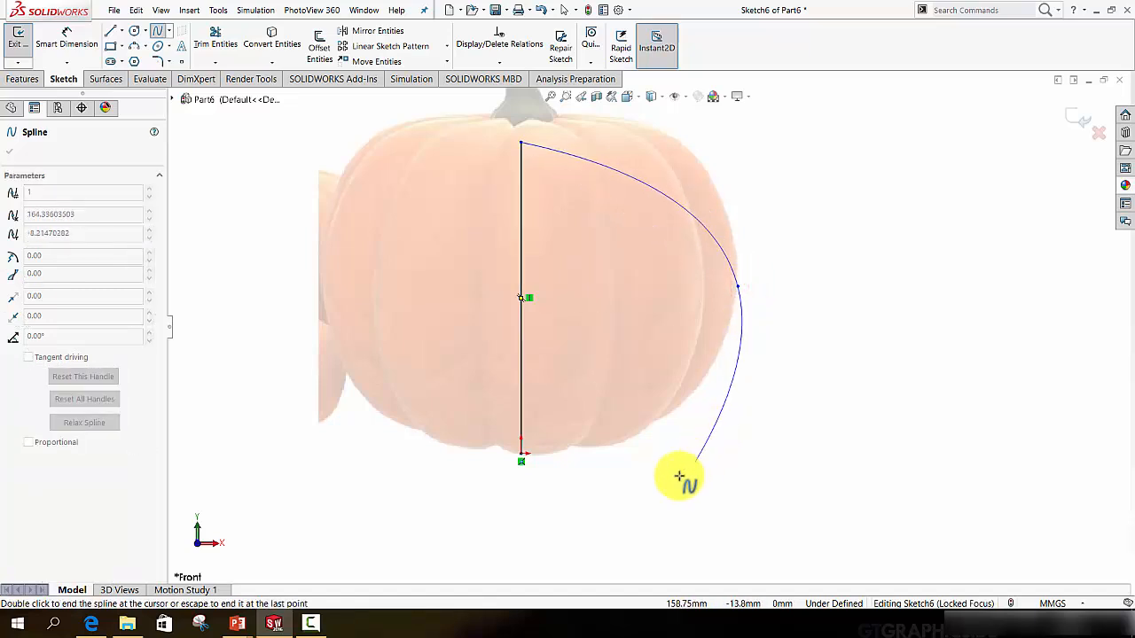
pyautogui.doubleClick(524, 457)
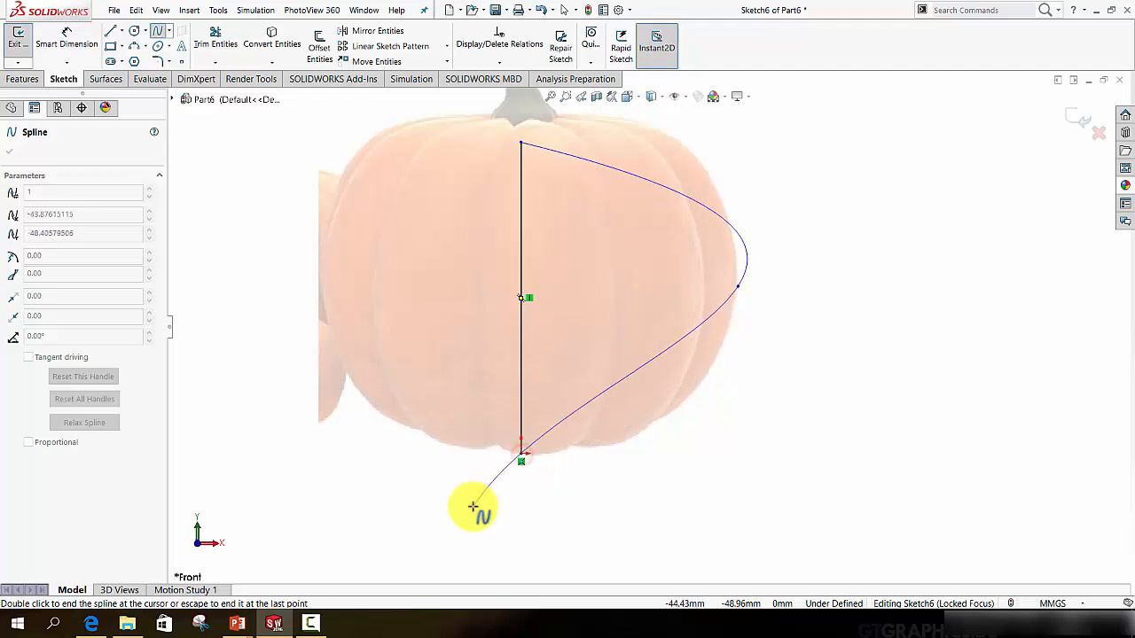
pyautogui.rightClick(445, 362)
pyautogui.click(473, 364)
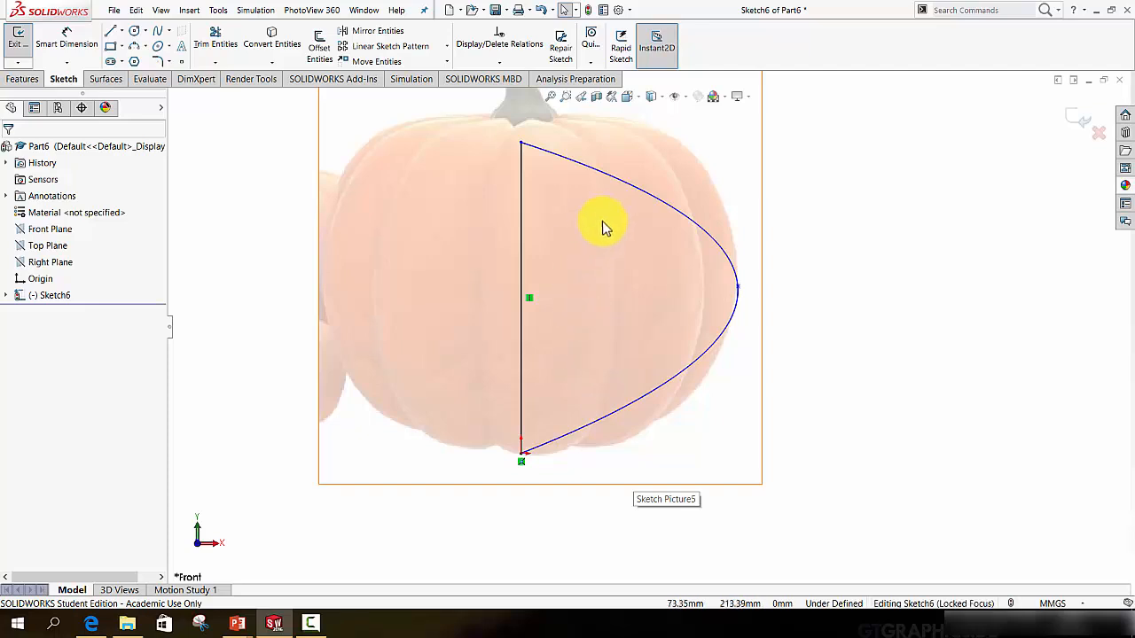
# Adjust the spline's upper tangent handle to about 23 degrees so the curve follows the pumpkin's upper right outline
pyautogui.click(623, 188)
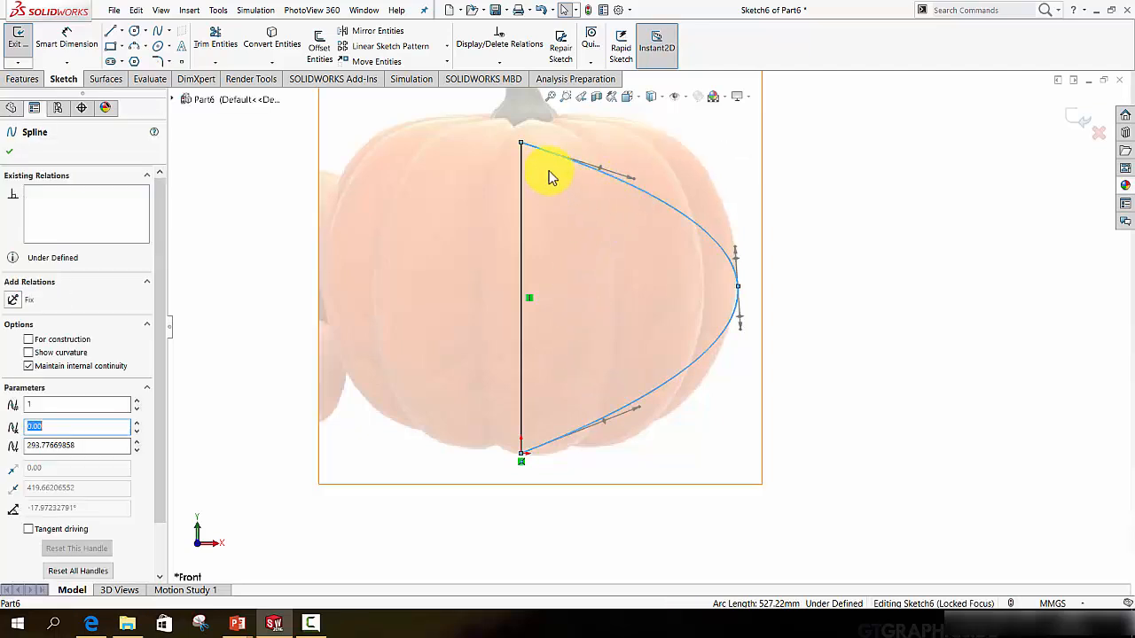
pyautogui.moveTo(602, 173); pyautogui.dragTo(634, 108)
pyautogui.scroll(3, 621, 151)
pyautogui.scroll(-5, 616, 159)
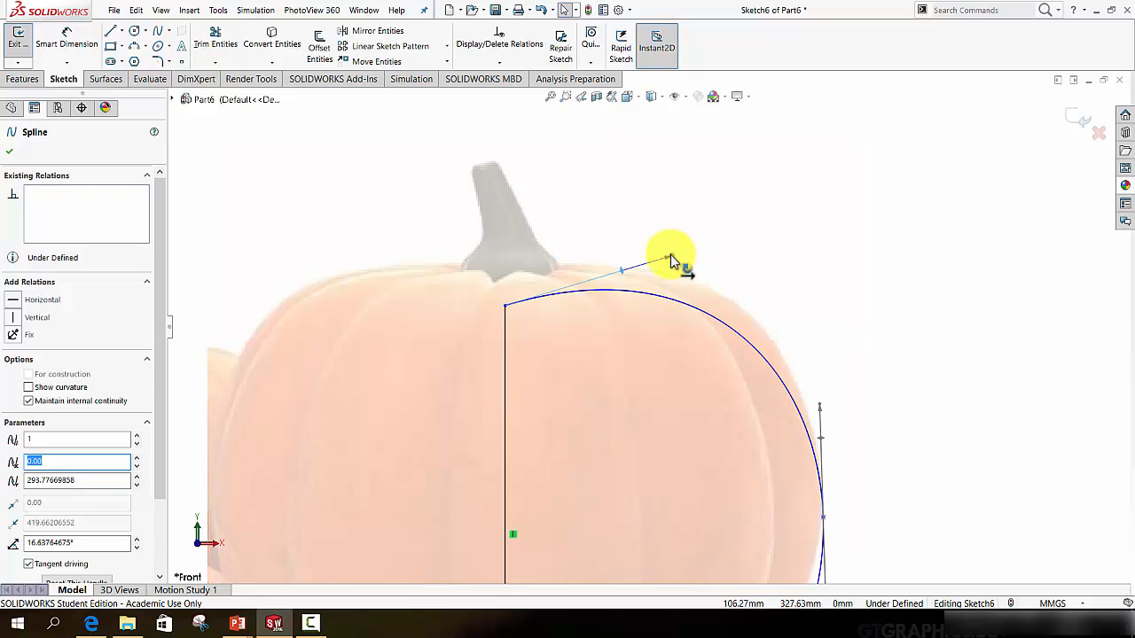
pyautogui.moveTo(668, 262); pyautogui.dragTo(638, 253)
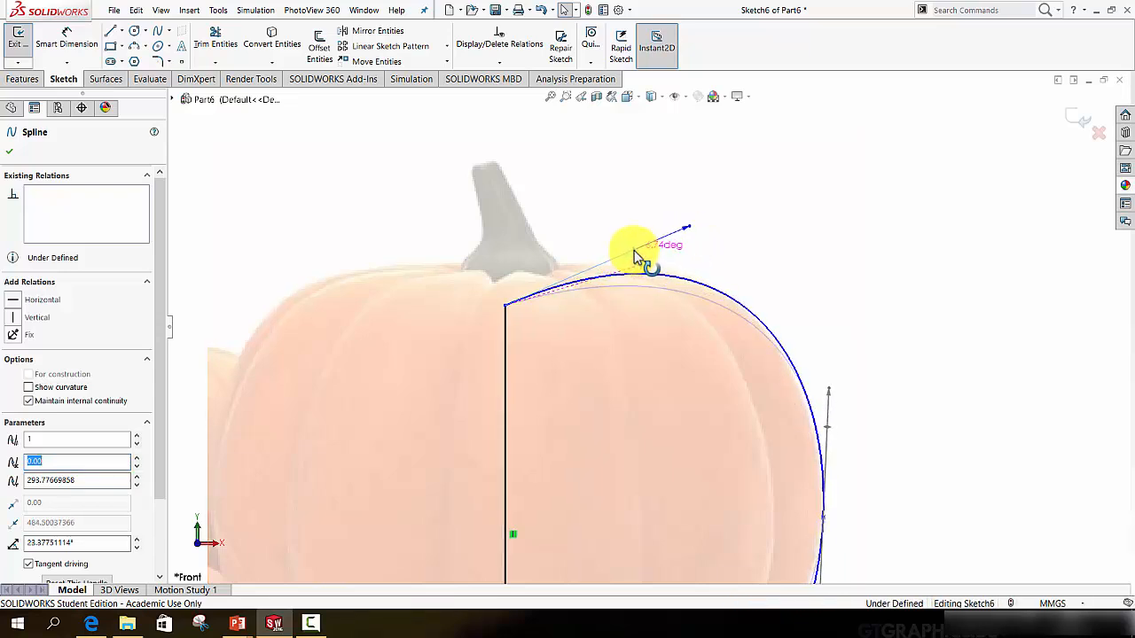
# Adjust the spline's tangent handle at the origin to nearly horizontal so the curve follows the pumpkin's lower right outline
pyautogui.scroll(3, 658, 501)
pyautogui.scroll(-3, 659, 501)
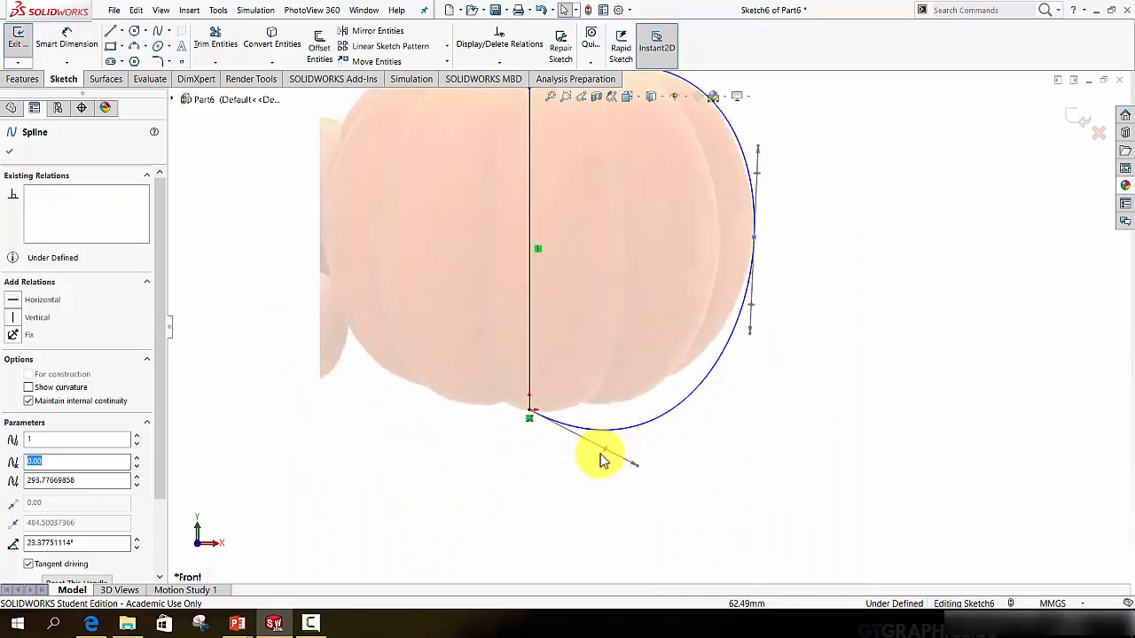
pyautogui.moveTo(602, 456); pyautogui.dragTo(636, 414)
pyautogui.scroll(5, 701, 405)
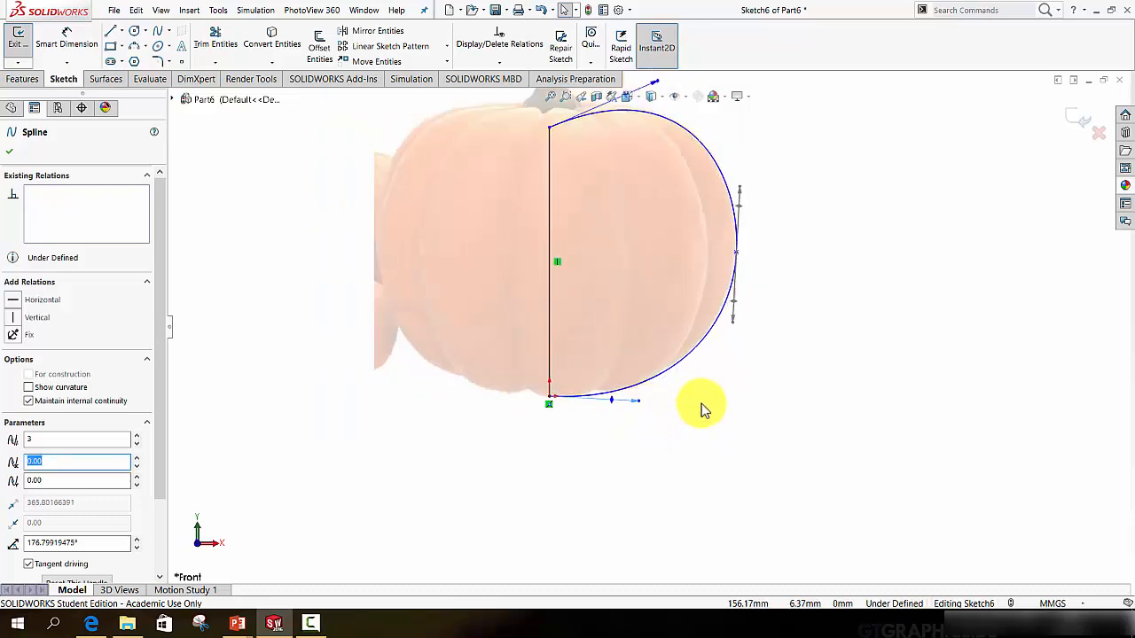
# Raise the shared upper endpoint of the line and spline to about 302.75 mm above the origin, and exit the sketch
pyautogui.scroll(-5, 626, 211)
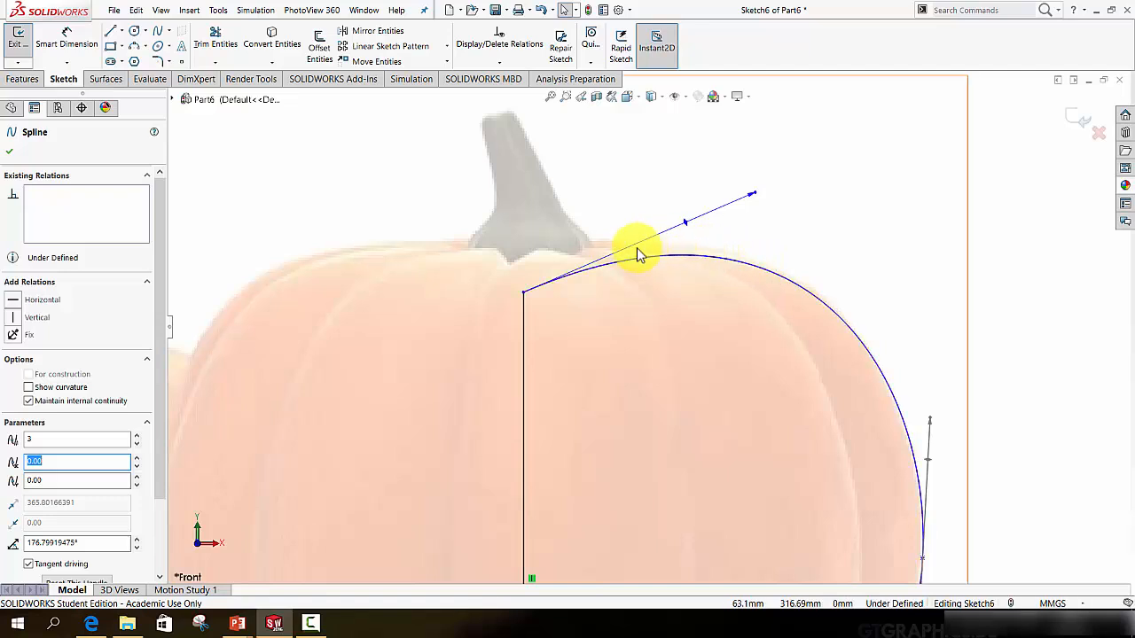
pyautogui.click(525, 291)
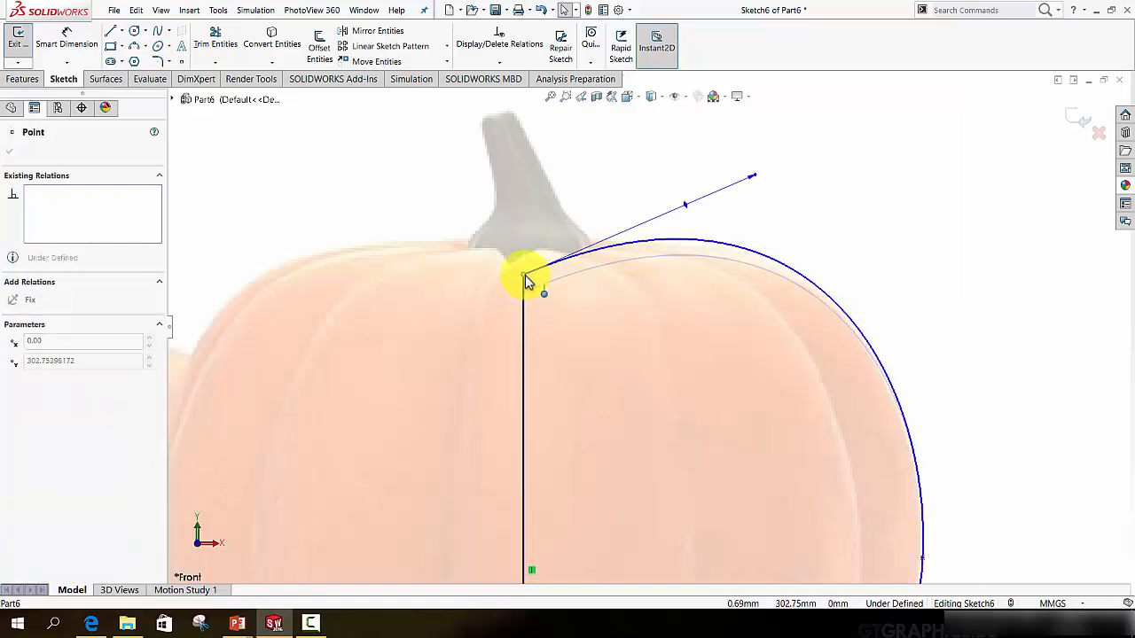
pyautogui.scroll(3, 656, 293)
pyautogui.scroll(4, 691, 468)
pyautogui.scroll(-6, 651, 457)
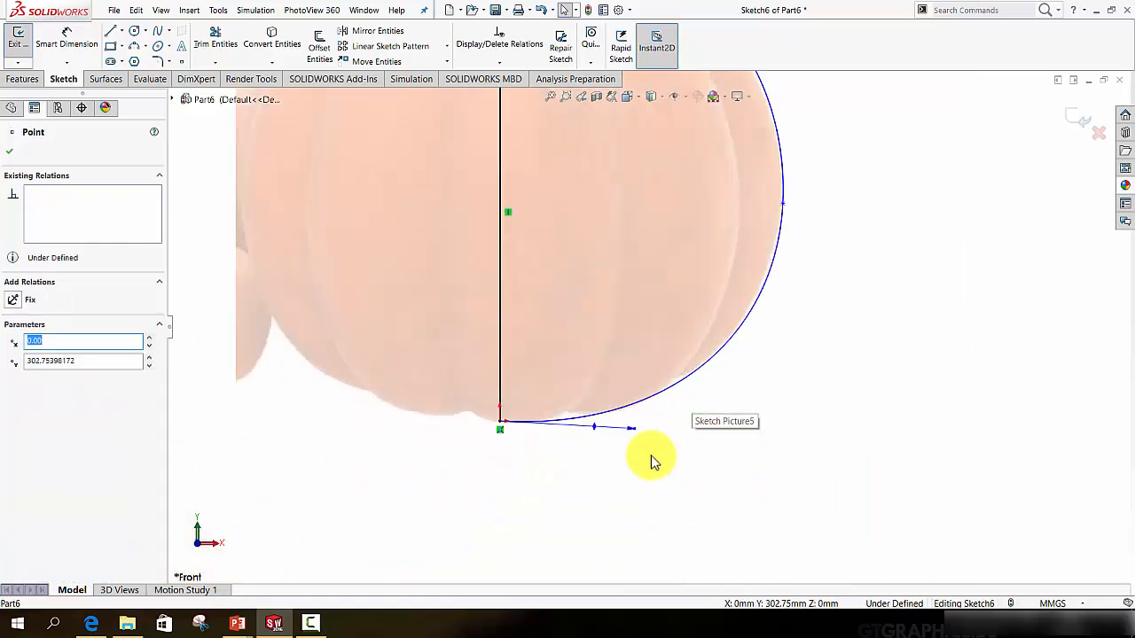
pyautogui.scroll(4, 651, 398)
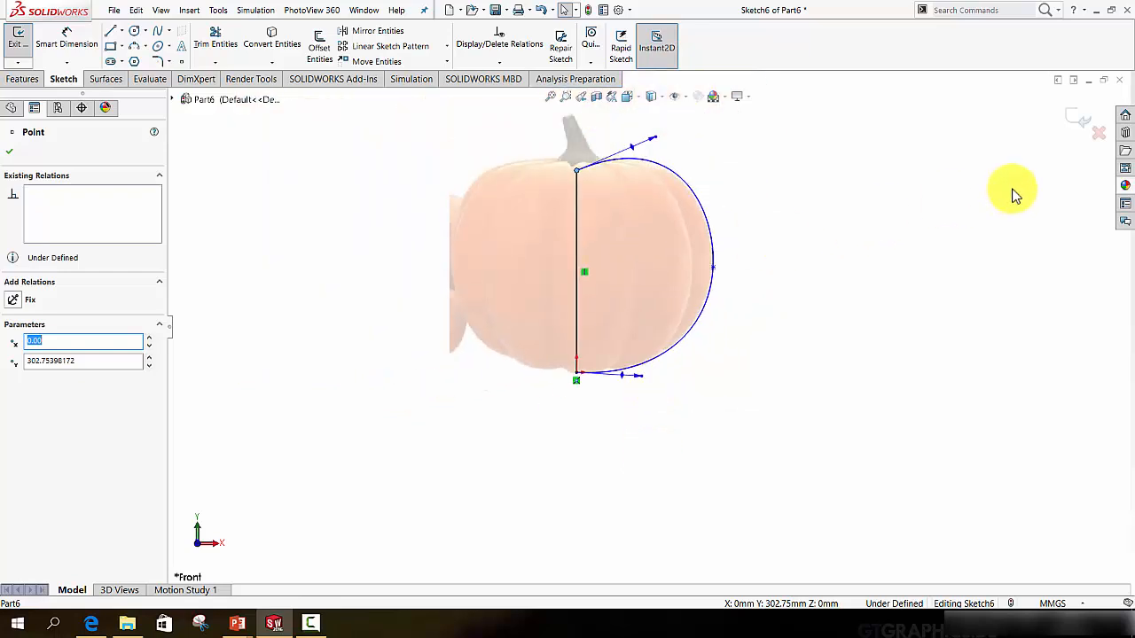
pyautogui.click(1080, 119)
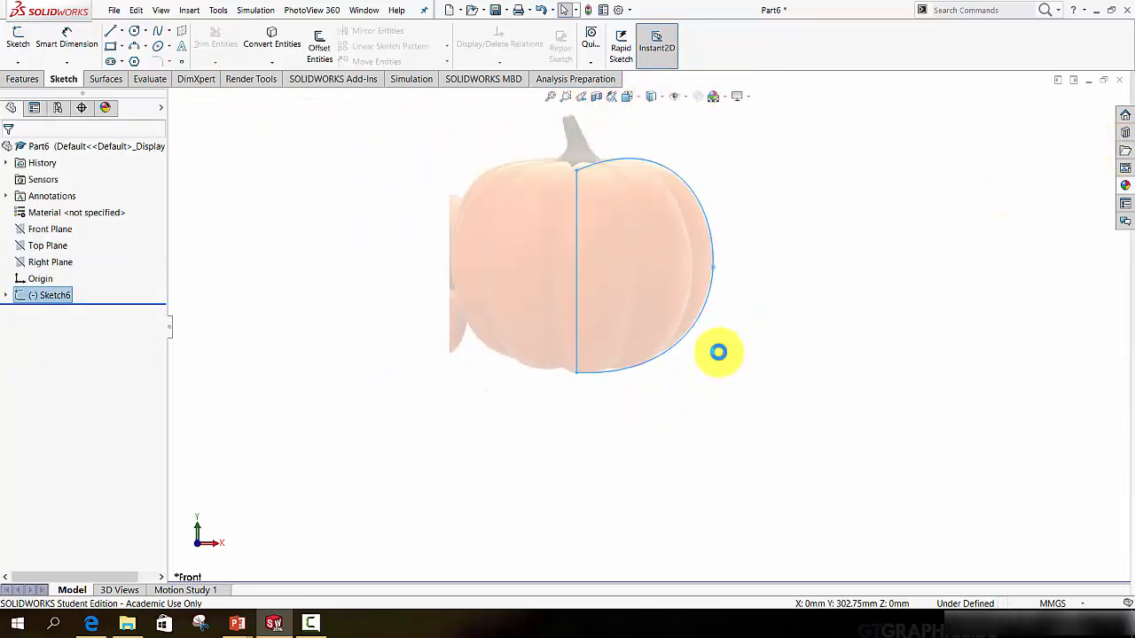
pyautogui.moveTo(718, 352)
pyautogui.mouseDown(button='middle')
pyautogui.moveTo(686, 327)
pyautogui.moveTo(621, 334)
pyautogui.moveTo(633, 396)
pyautogui.moveTo(606, 336)
pyautogui.moveTo(679, 347)
pyautogui.moveTo(679, 367)
pyautogui.mouseUp(button='middle')
pyautogui.scroll(-6, 646, 292)
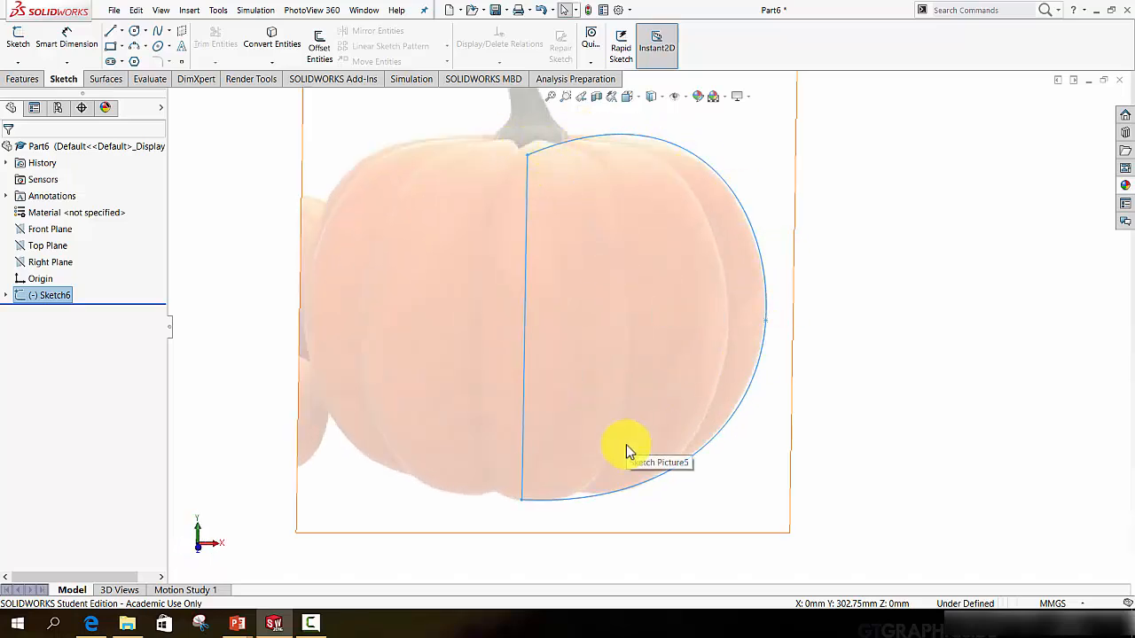
pyautogui.scroll(3, 584, 422)
pyautogui.scroll(4, 584, 415)
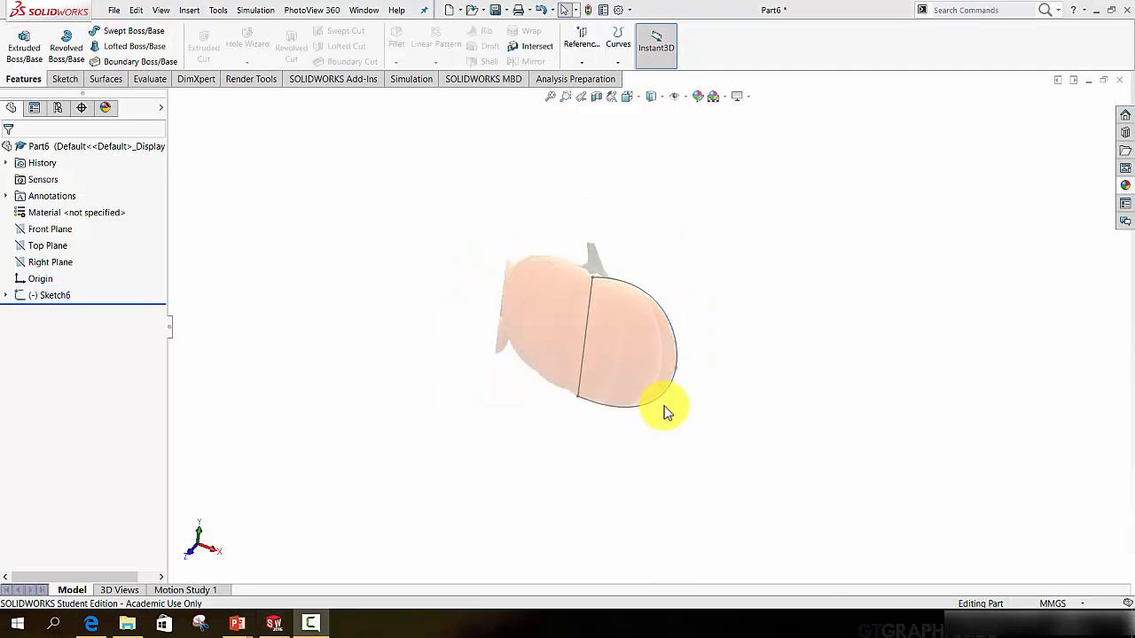
# Create a reference plane through the profile's vertical line at 15 degrees to the Front Plane
pyautogui.moveTo(664, 408)
pyautogui.mouseDown(button='middle')
pyautogui.moveTo(709, 374)
pyautogui.moveTo(646, 357)
pyautogui.moveTo(638, 387)
pyautogui.moveTo(630, 337)
pyautogui.moveTo(637, 397)
pyautogui.moveTo(611, 373)
pyautogui.moveTo(625, 355)
pyautogui.mouseUp(button='middle')
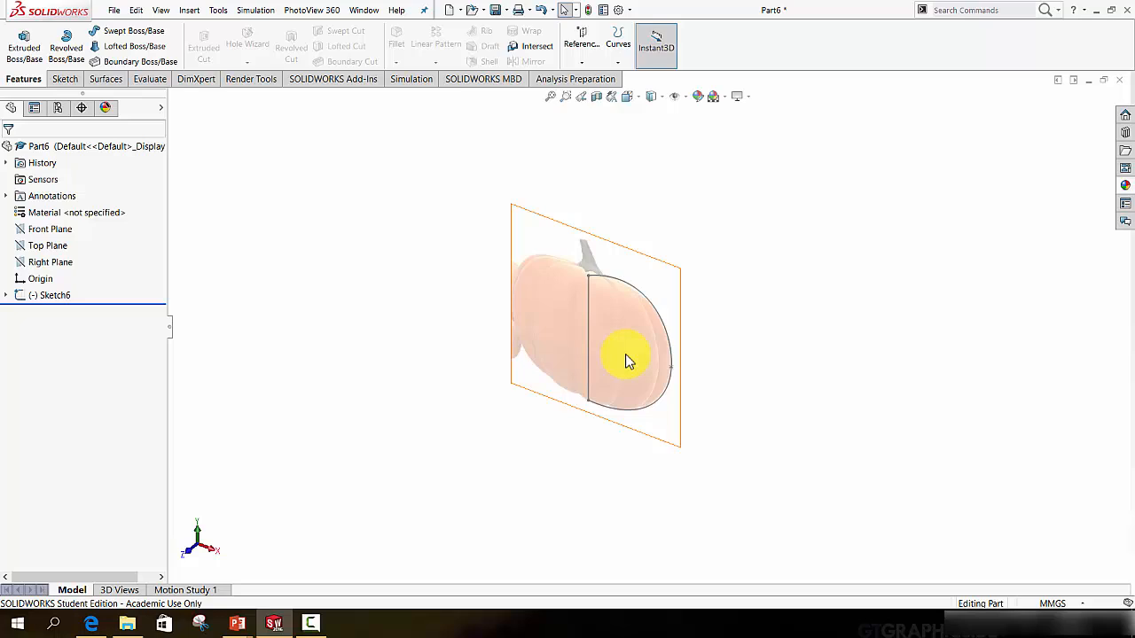
pyautogui.click(583, 60)
pyautogui.click(590, 79)
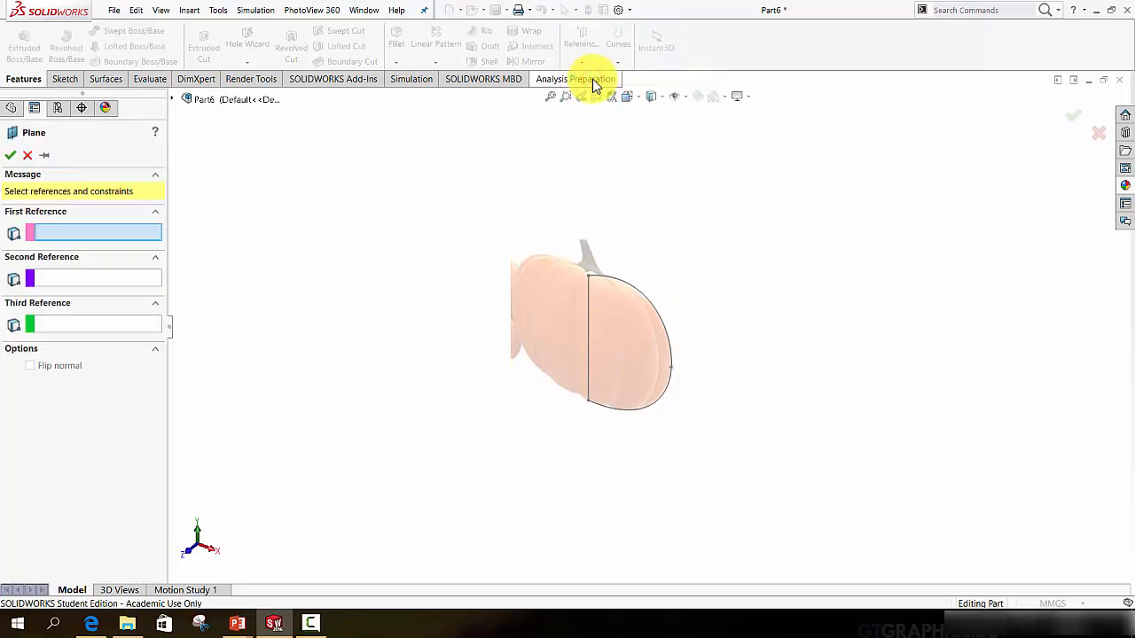
pyautogui.click(173, 99)
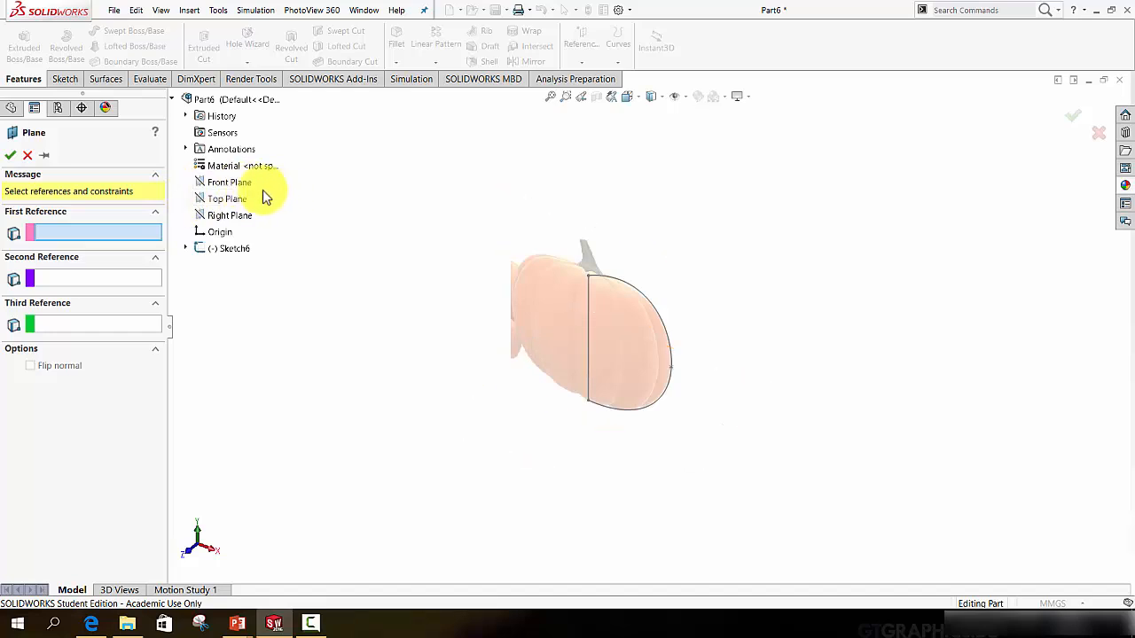
pyautogui.click(239, 186)
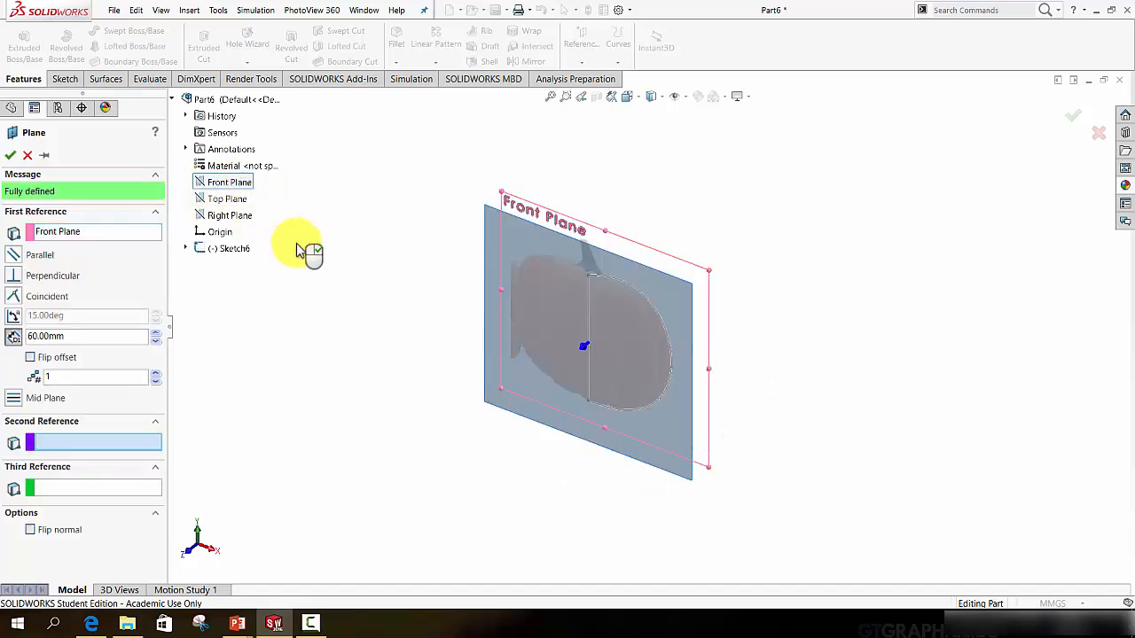
pyautogui.click(587, 311)
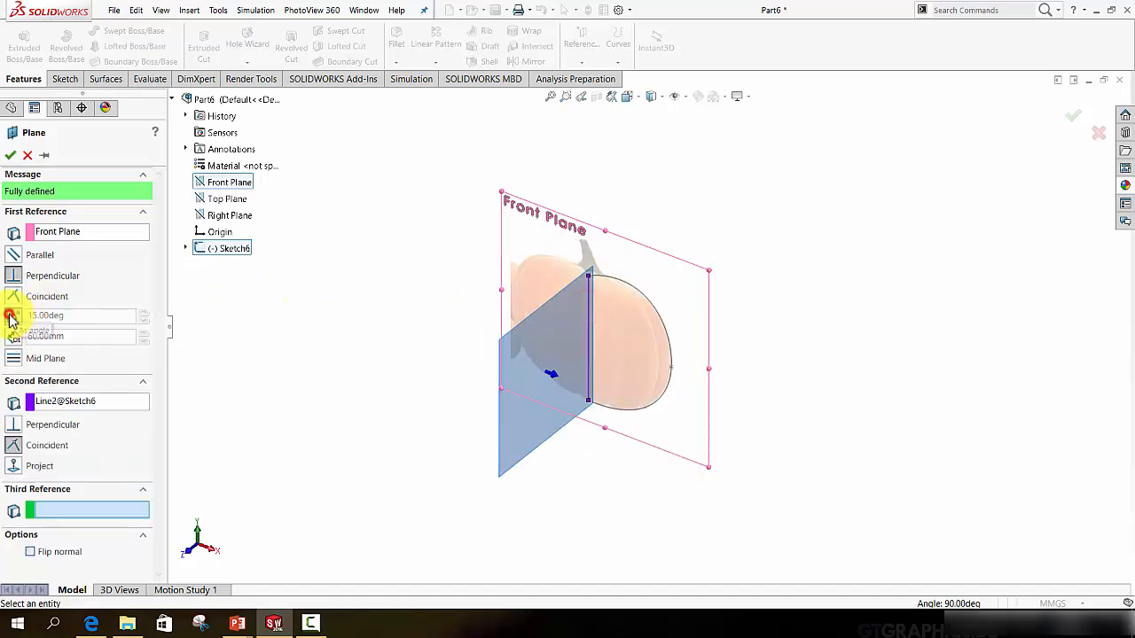
pyautogui.click(13, 316)
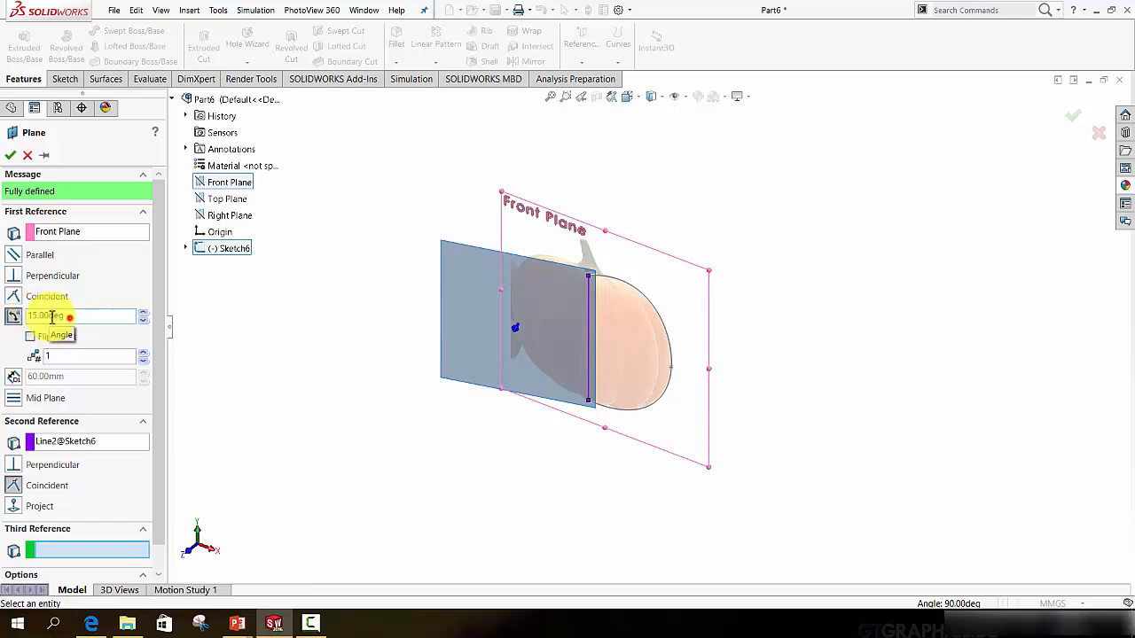
pyautogui.write('15')
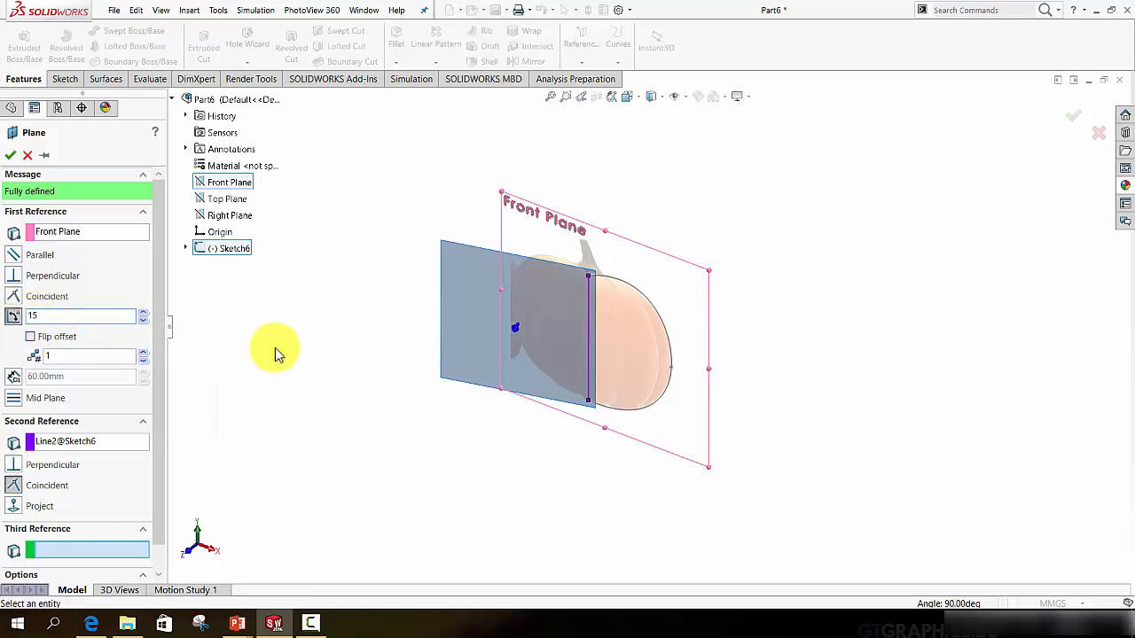
pyautogui.click(283, 347)
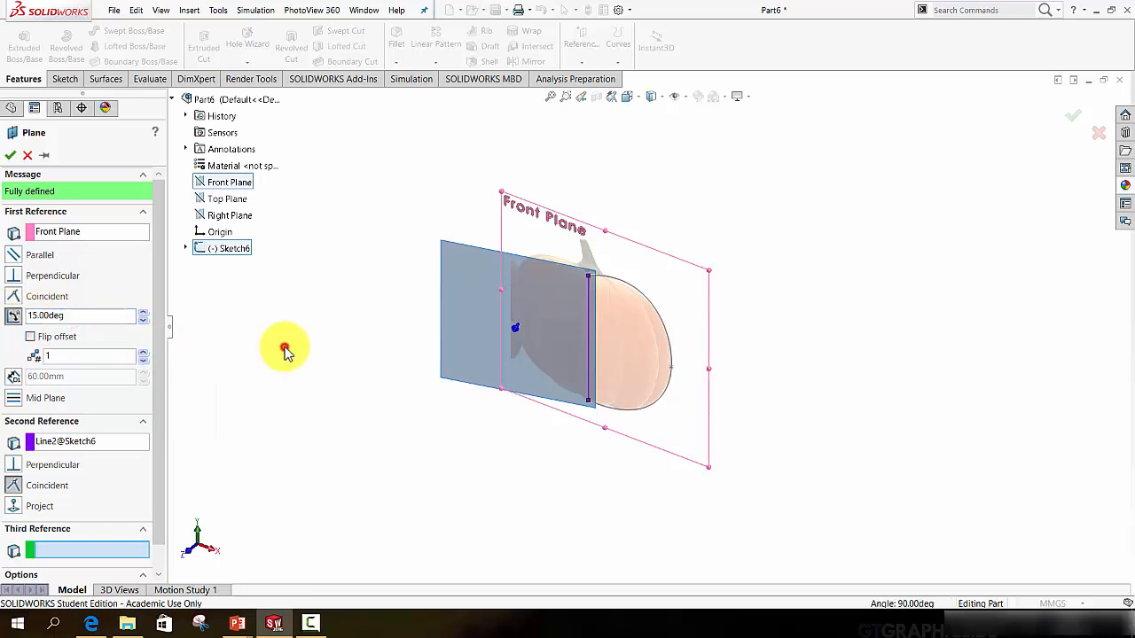
pyautogui.click(10, 157)
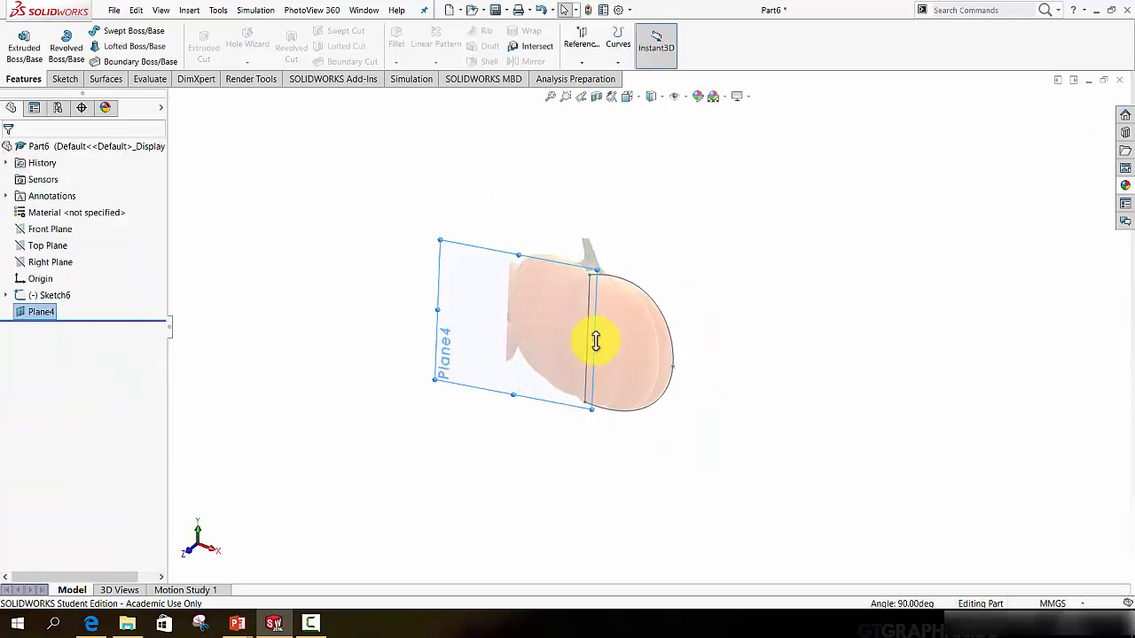
# Resize the new angled plane so it extends from the vertical line past the traced half of the pumpkin
pyautogui.moveTo(595, 342); pyautogui.dragTo(804, 350)
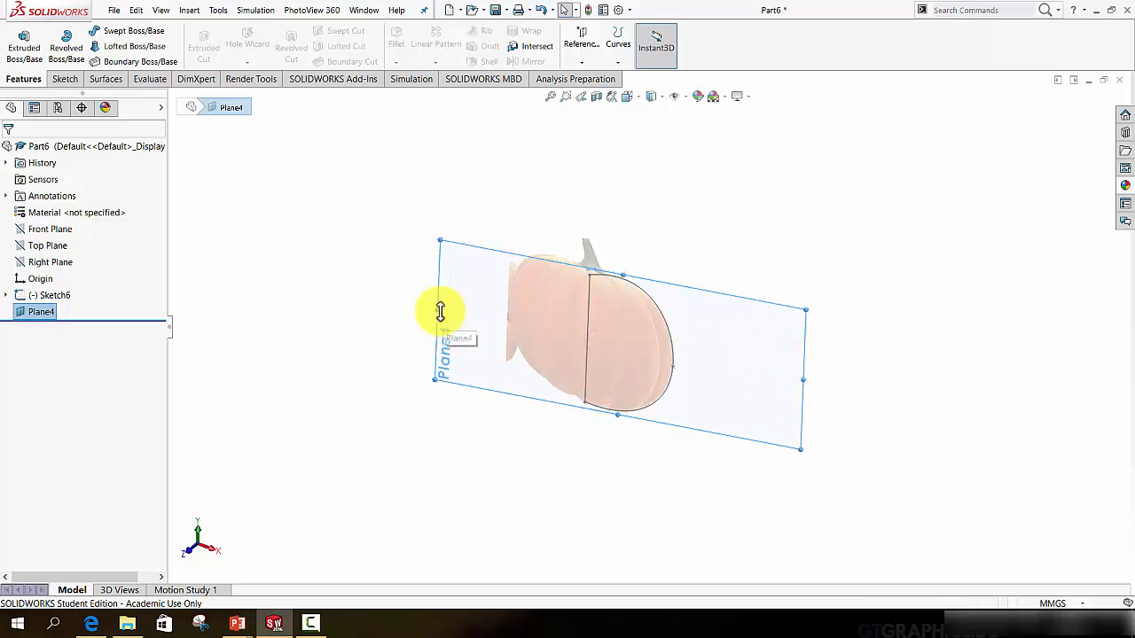
pyautogui.moveTo(439, 311); pyautogui.dragTo(576, 323)
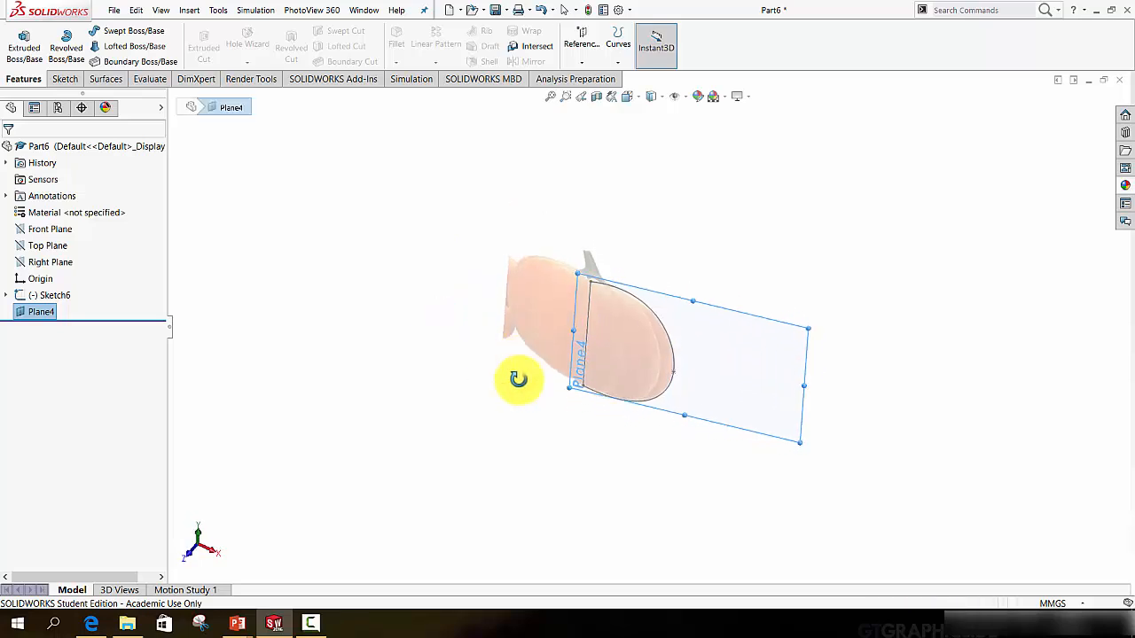
pyautogui.moveTo(519, 379); pyautogui.dragTo(415, 313, button='middle')
pyautogui.click(416, 312)
# Create a second plane through the same vertical line at 15 degrees to the Front Plane, with the offset flipped
pyautogui.moveTo(519, 340); pyautogui.dragTo(506, 296, button='middle')
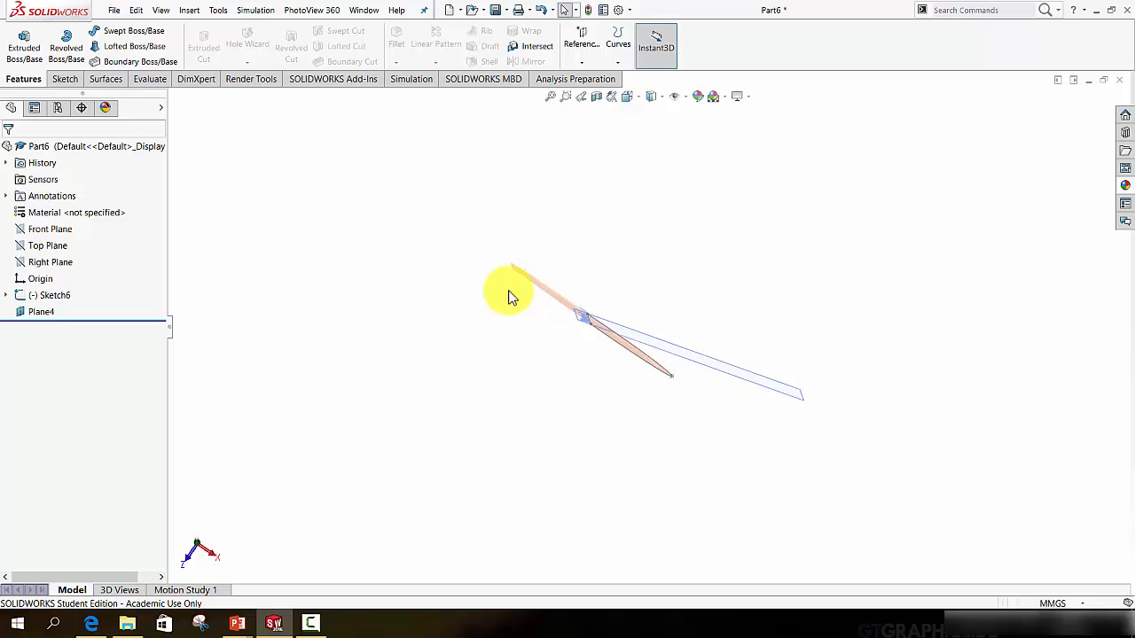
pyautogui.click(574, 55)
pyautogui.click(588, 78)
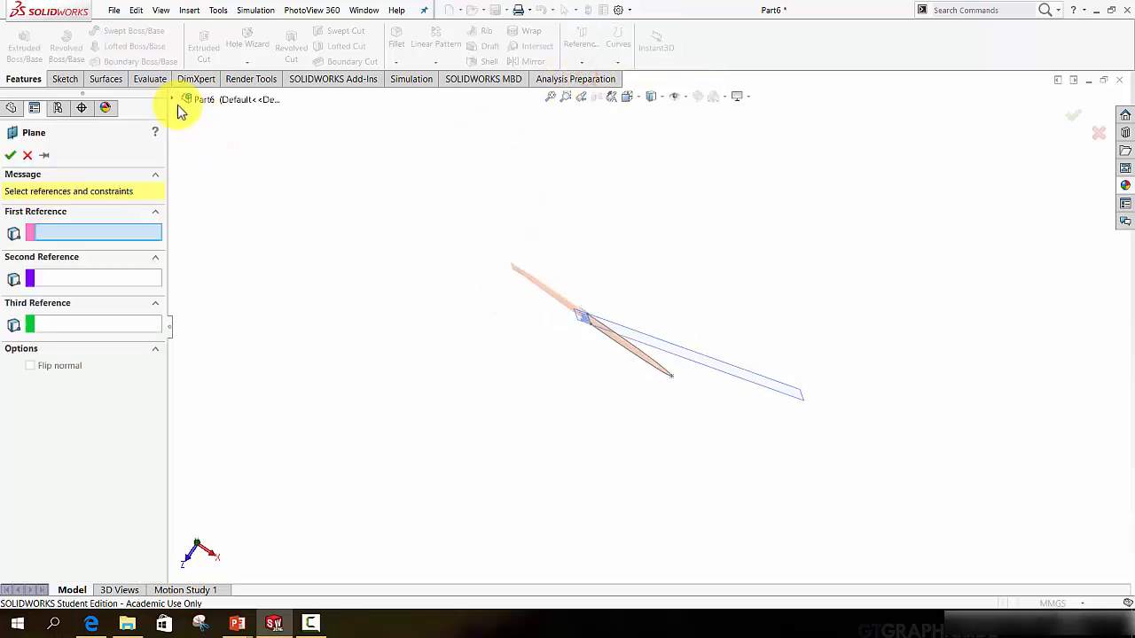
pyautogui.click(174, 100)
pyautogui.click(226, 183)
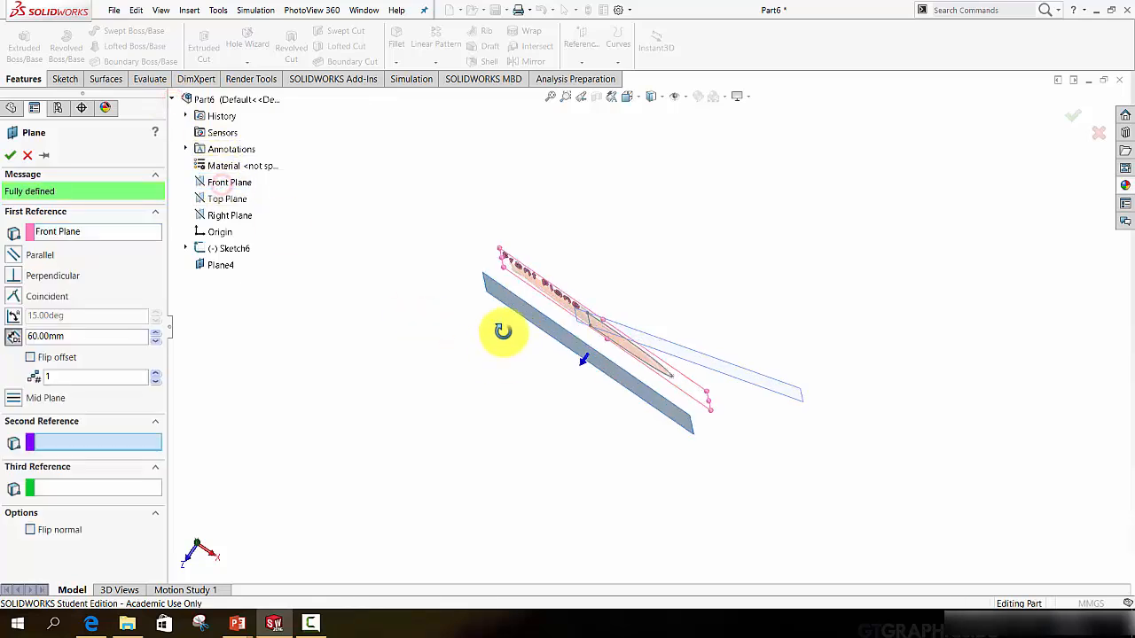
pyautogui.moveTo(503, 331); pyautogui.dragTo(502, 240, button='middle')
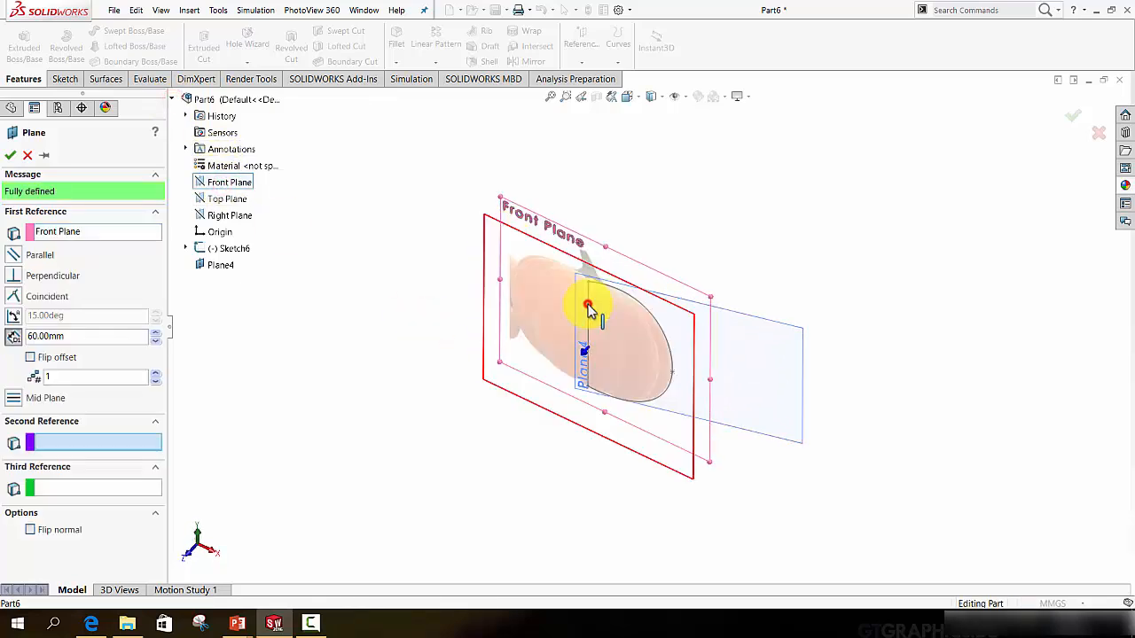
pyautogui.click(586, 304)
pyautogui.moveTo(587, 304)
pyautogui.mouseDown(button='middle')
pyautogui.moveTo(487, 299)
pyautogui.moveTo(524, 322)
pyautogui.moveTo(461, 359)
pyautogui.mouseUp(button='middle')
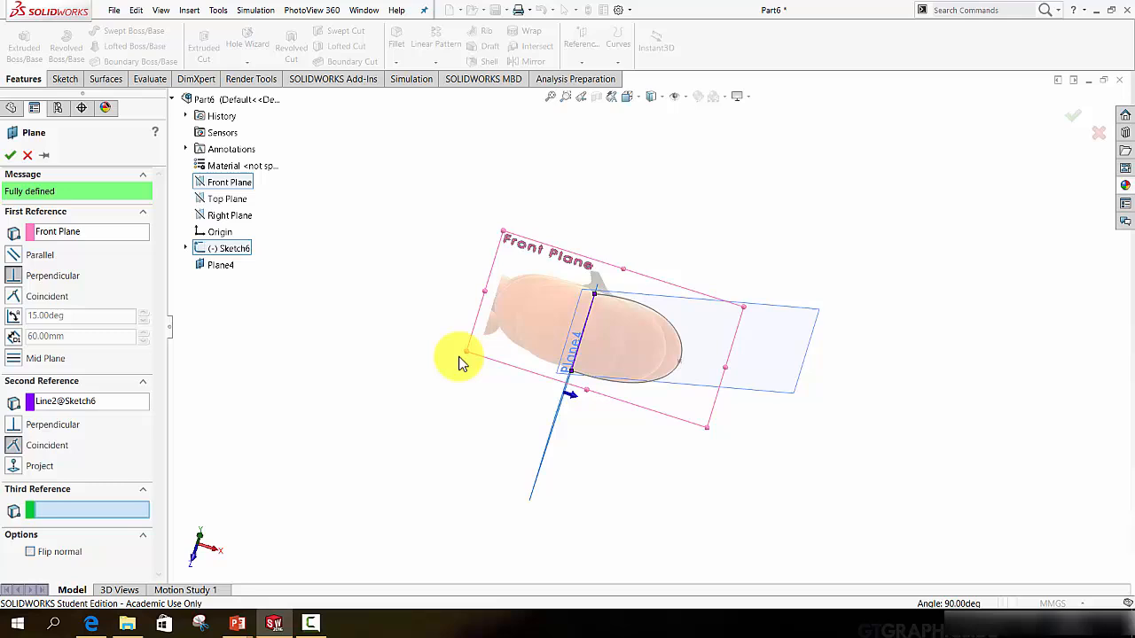
pyautogui.click(15, 316)
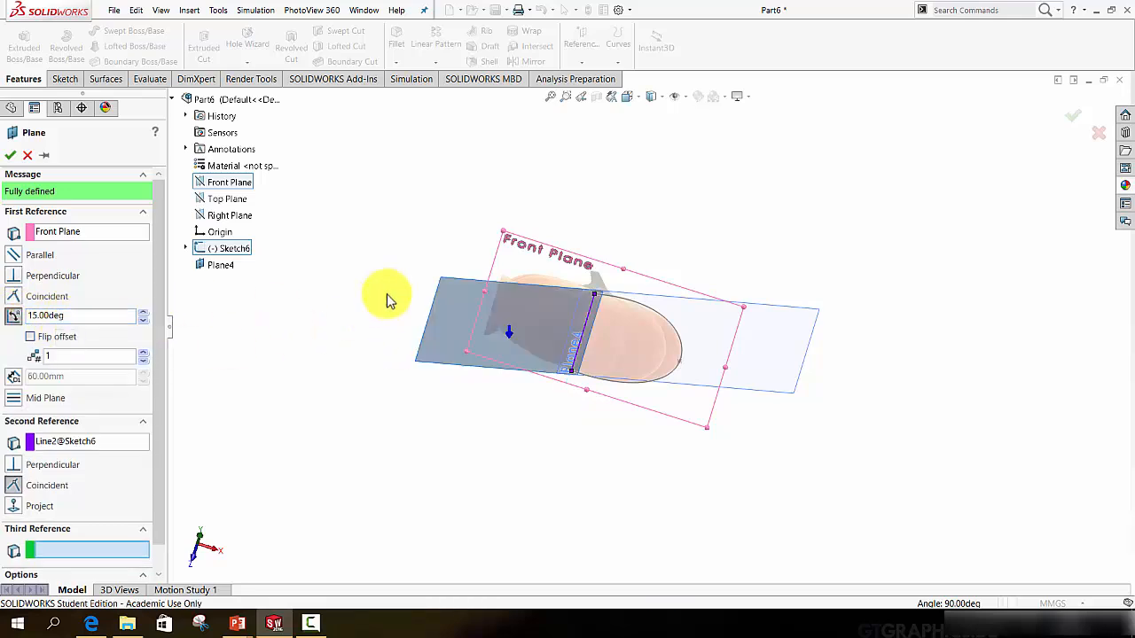
pyautogui.moveTo(385, 296); pyautogui.dragTo(372, 372, button='middle')
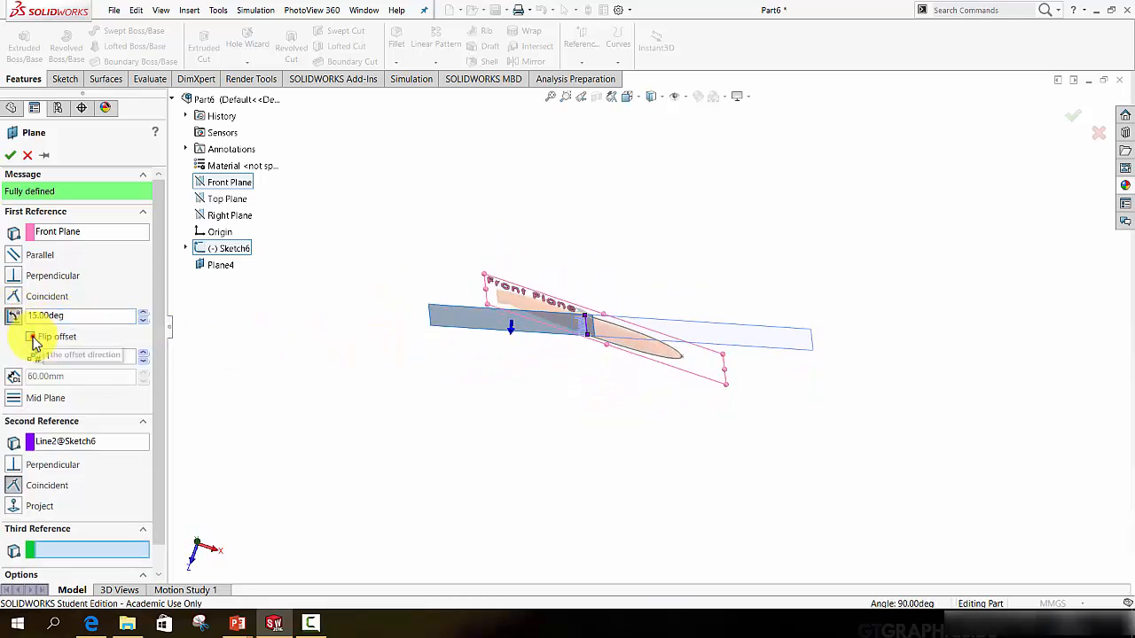
pyautogui.click(31, 338)
pyautogui.moveTo(292, 375); pyautogui.dragTo(401, 353, button='middle')
pyautogui.click(12, 157)
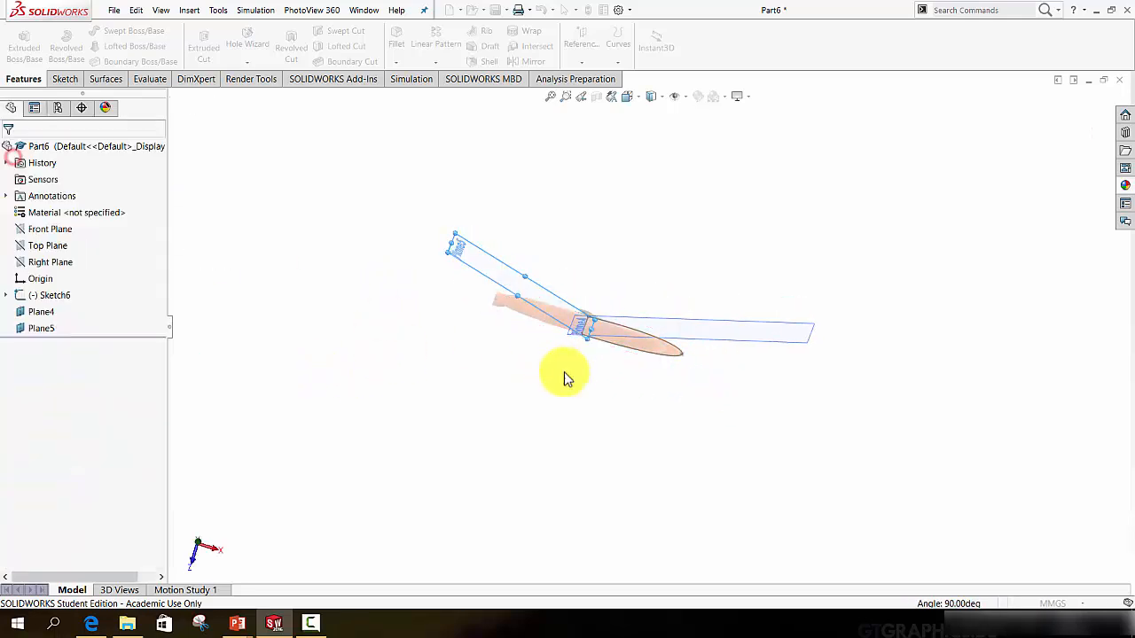
# Resize the second angled plane so it too extends from the vertical line past the traced half of the pumpkin
pyautogui.moveTo(564, 371); pyautogui.dragTo(618, 370, button='middle')
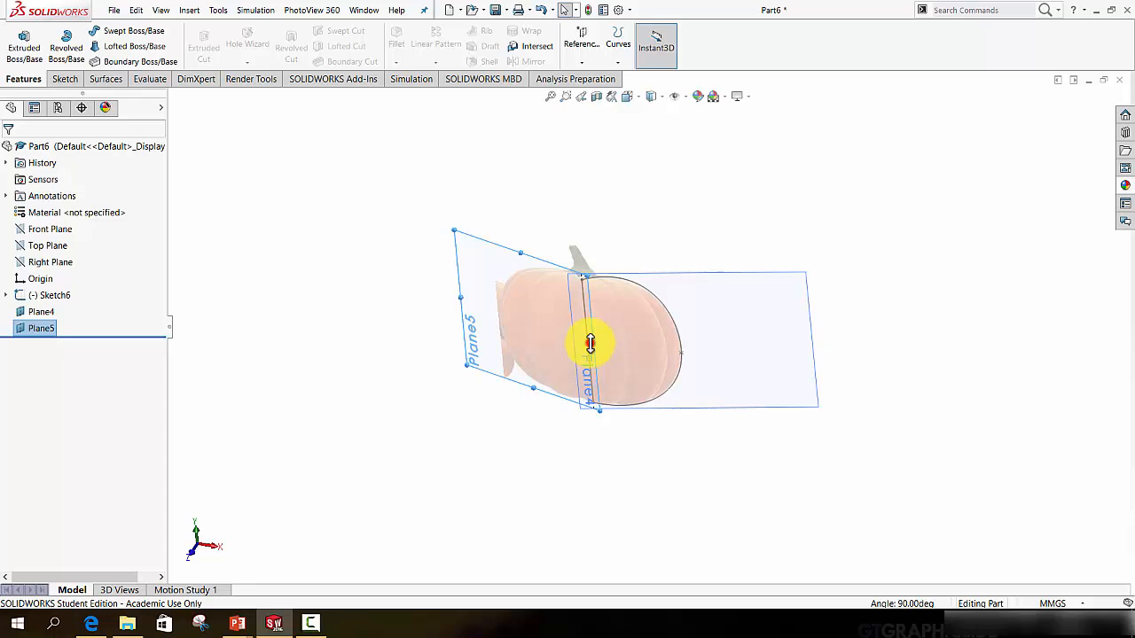
pyautogui.moveTo(590, 343); pyautogui.dragTo(712, 344)
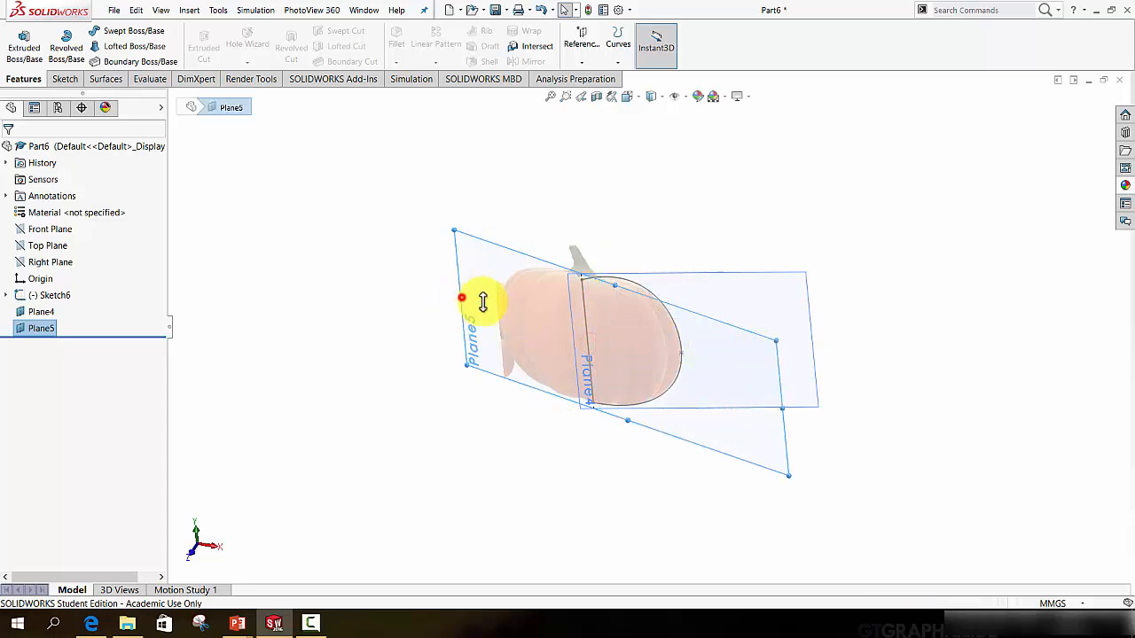
pyautogui.moveTo(484, 303); pyautogui.dragTo(365, 210)
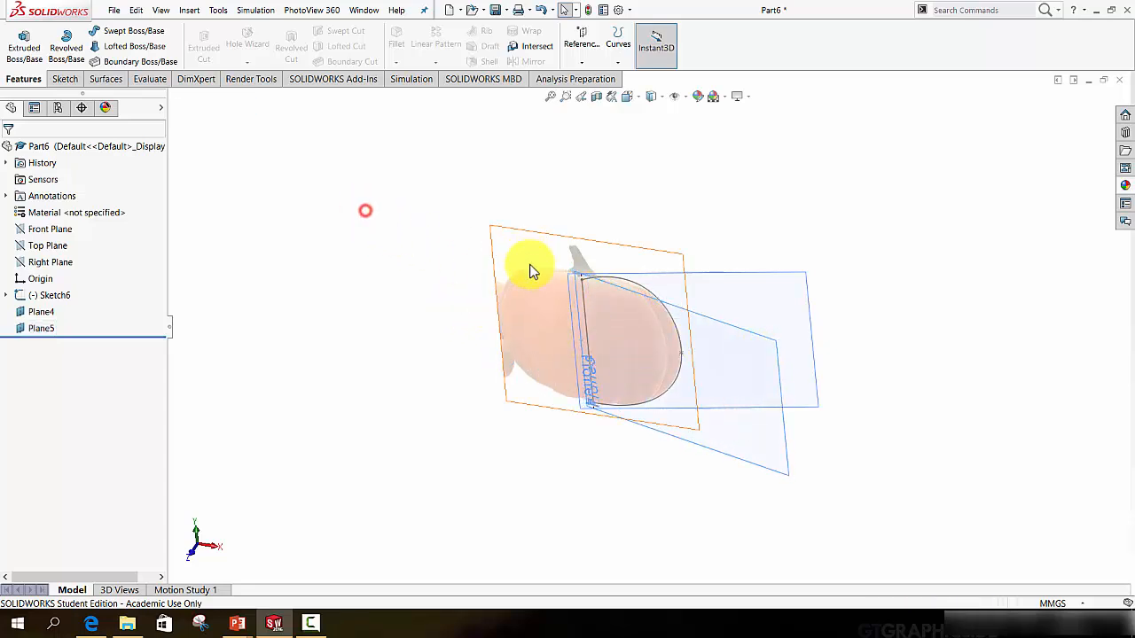
# Sketch on Plane5 by converting the half-pumpkin spline and vertical line with Convert Entities, and exit the sketch
pyautogui.moveTo(529, 271)
pyautogui.mouseDown(button='middle')
pyautogui.moveTo(544, 372)
pyautogui.moveTo(544, 446)
pyautogui.moveTo(534, 449)
pyautogui.moveTo(537, 429)
pyautogui.moveTo(737, 488)
pyautogui.moveTo(725, 426)
pyautogui.moveTo(737, 344)
pyautogui.moveTo(735, 471)
pyautogui.moveTo(732, 448)
pyautogui.moveTo(718, 493)
pyautogui.mouseUp(button='middle')
pyautogui.click(732, 391)
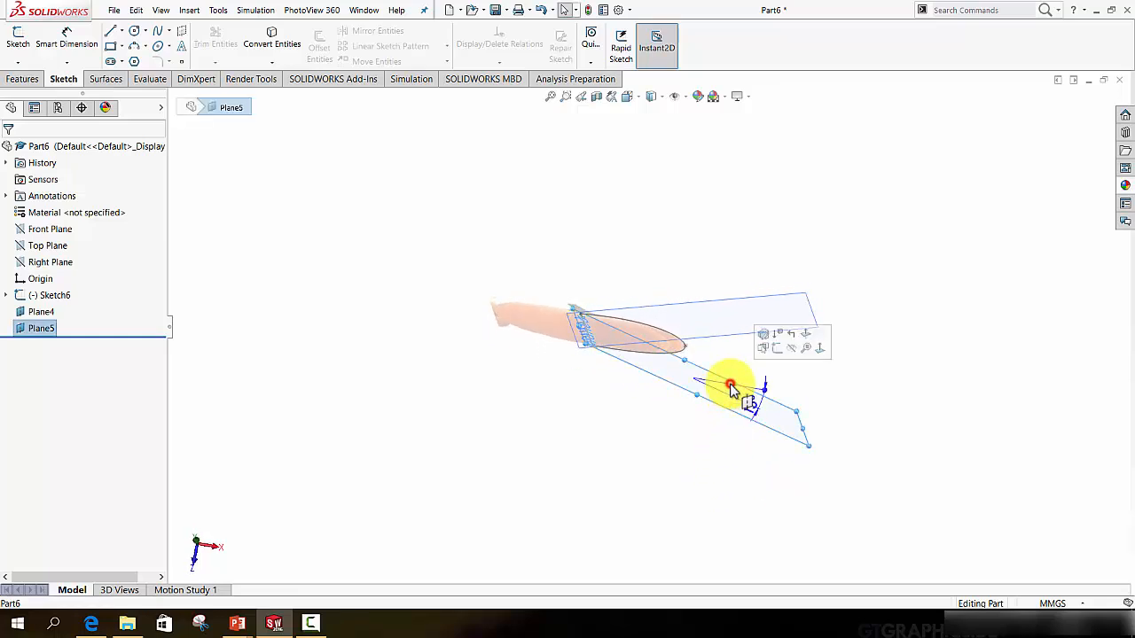
pyautogui.click(23, 53)
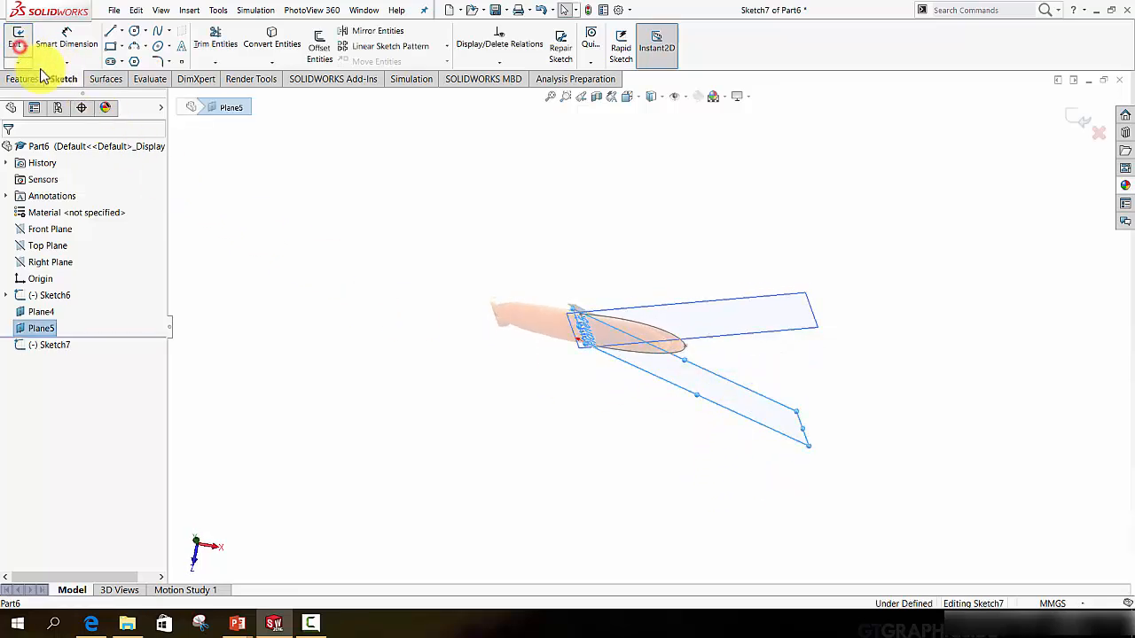
pyautogui.moveTo(623, 410); pyautogui.dragTo(631, 295, button='middle')
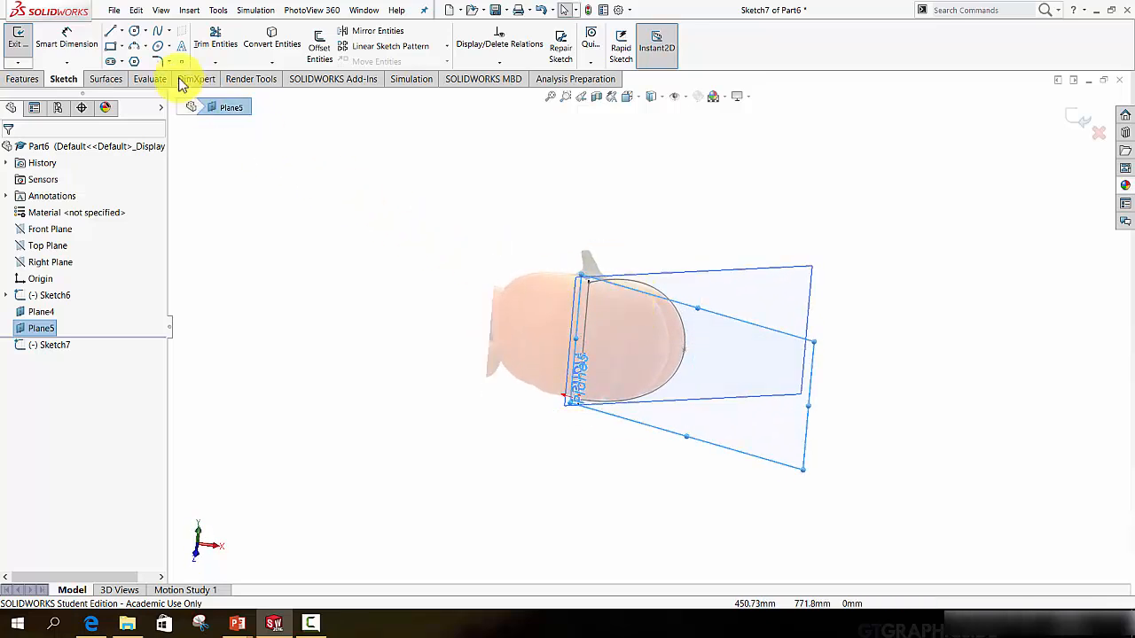
pyautogui.click(110, 33)
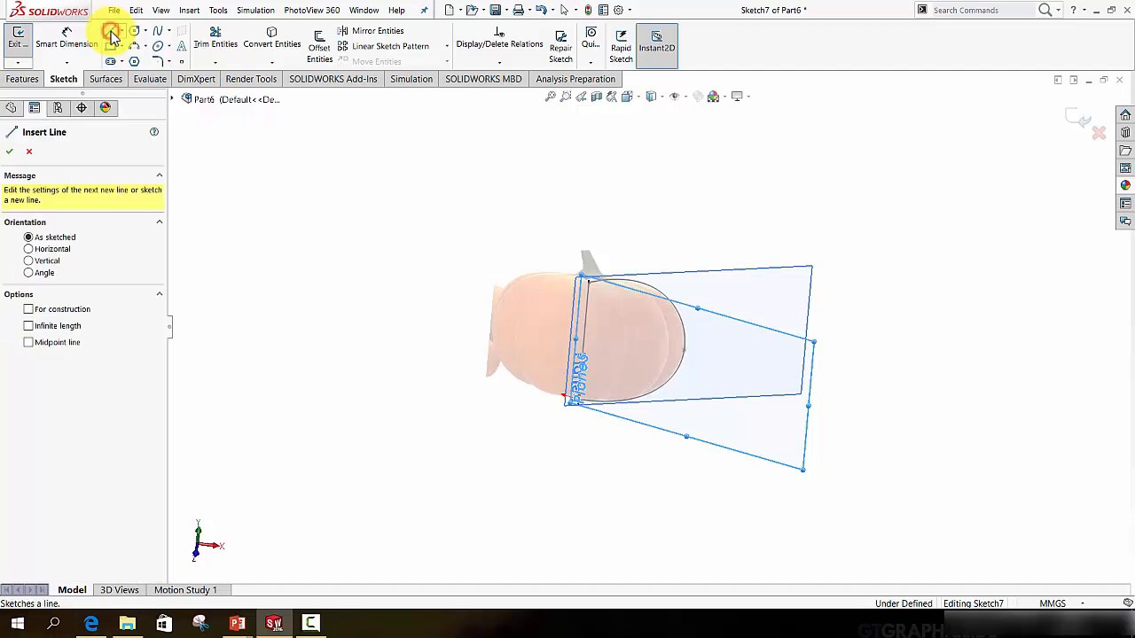
pyautogui.moveTo(707, 358)
pyautogui.mouseDown(button='middle')
pyautogui.moveTo(696, 455)
pyautogui.moveTo(699, 306)
pyautogui.moveTo(717, 456)
pyautogui.moveTo(717, 392)
pyautogui.moveTo(687, 254)
pyautogui.moveTo(664, 269)
pyautogui.moveTo(691, 329)
pyautogui.moveTo(658, 340)
pyautogui.mouseUp(button='middle')
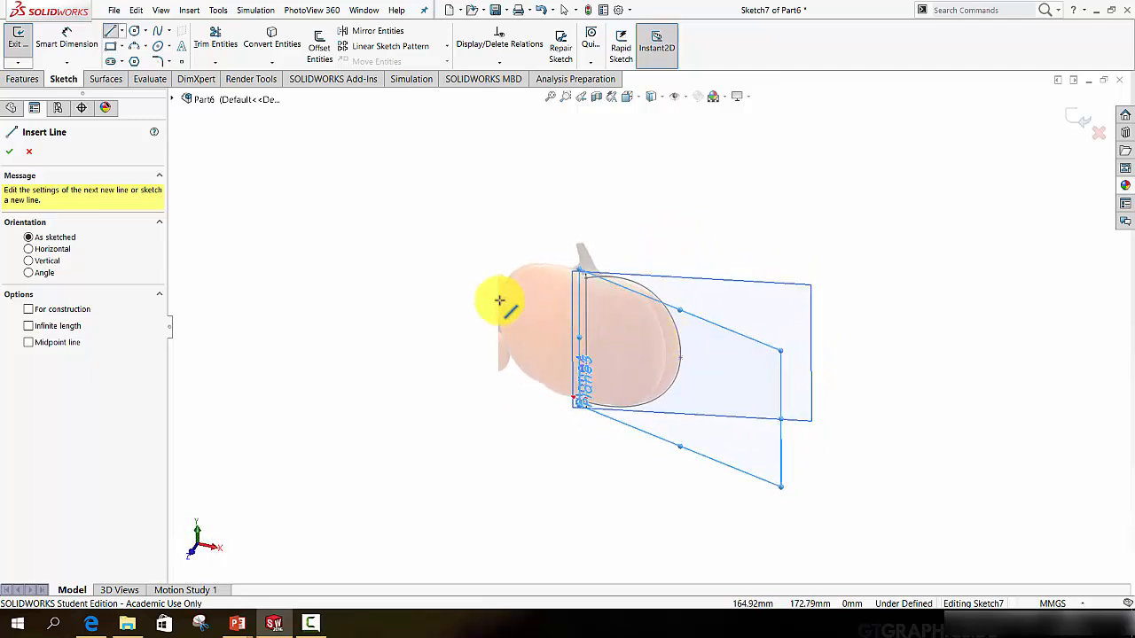
pyautogui.click(272, 46)
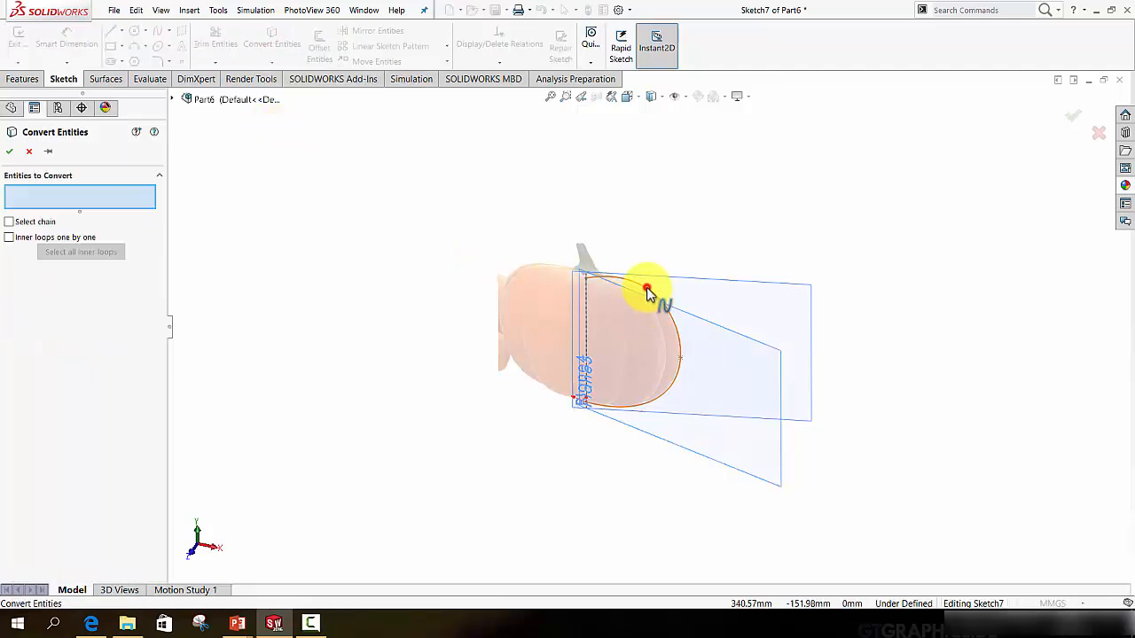
pyautogui.click(647, 292)
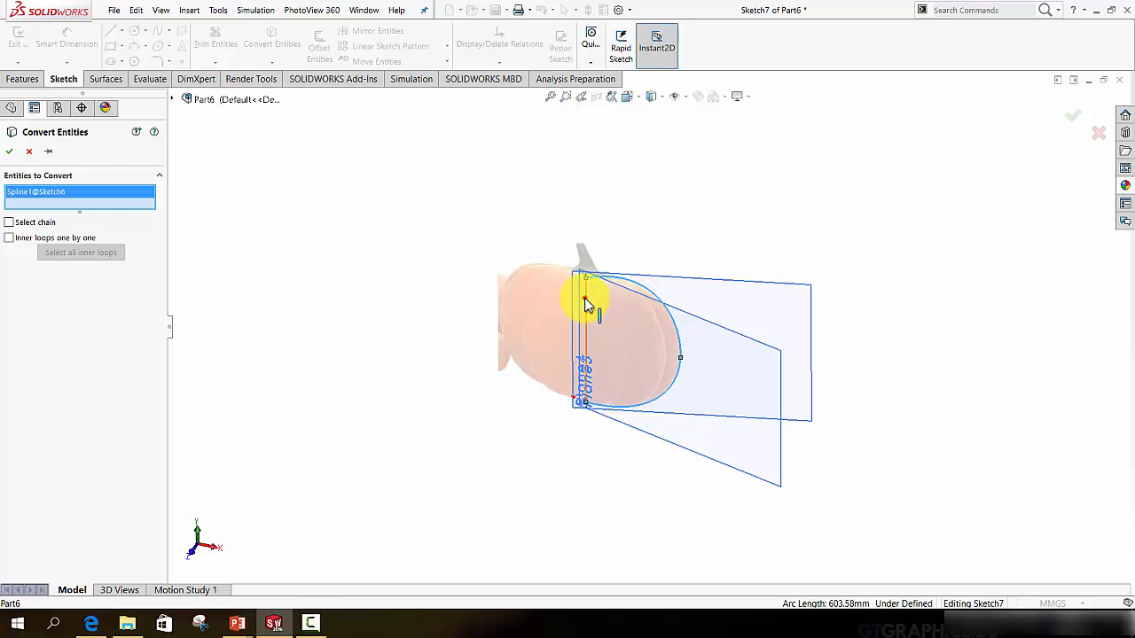
pyautogui.click(585, 304)
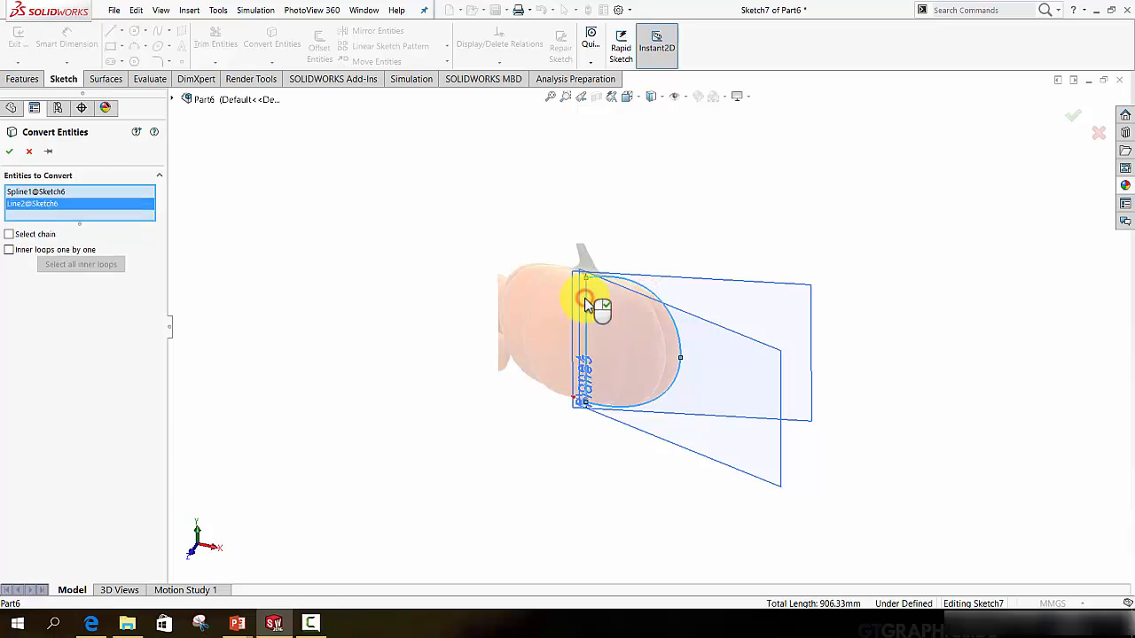
pyautogui.click(11, 152)
pyautogui.moveTo(514, 310); pyautogui.dragTo(501, 345, button='middle')
pyautogui.click(1074, 117)
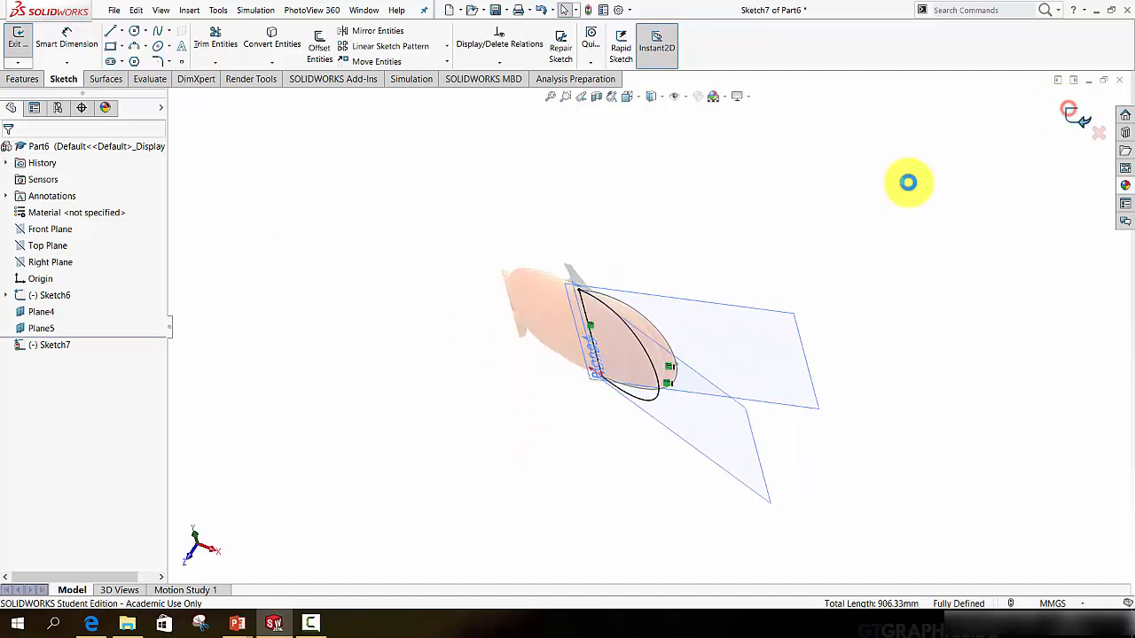
pyautogui.click(809, 222)
# Sketch on Plane4 by converting the original half-pumpkin spline and vertical line with Convert Entities, and exit the sketch
pyautogui.moveTo(809, 222)
pyautogui.mouseDown(button='middle')
pyautogui.moveTo(777, 210)
pyautogui.moveTo(785, 203)
pyautogui.moveTo(785, 327)
pyautogui.moveTo(783, 297)
pyautogui.mouseUp(button='middle')
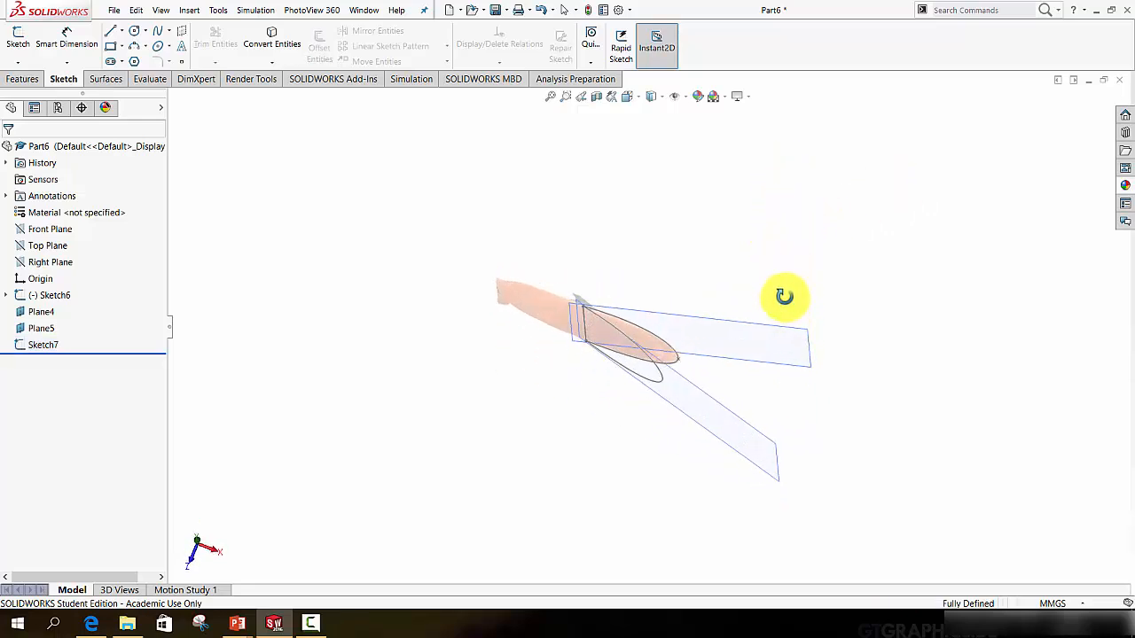
pyautogui.click(771, 332)
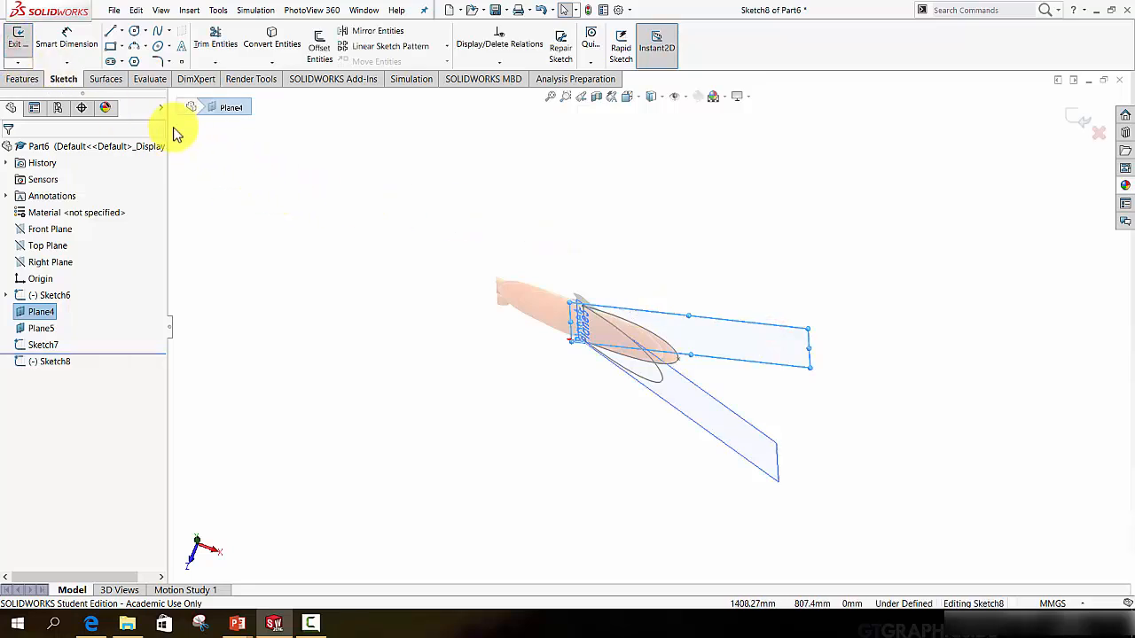
pyautogui.click(110, 33)
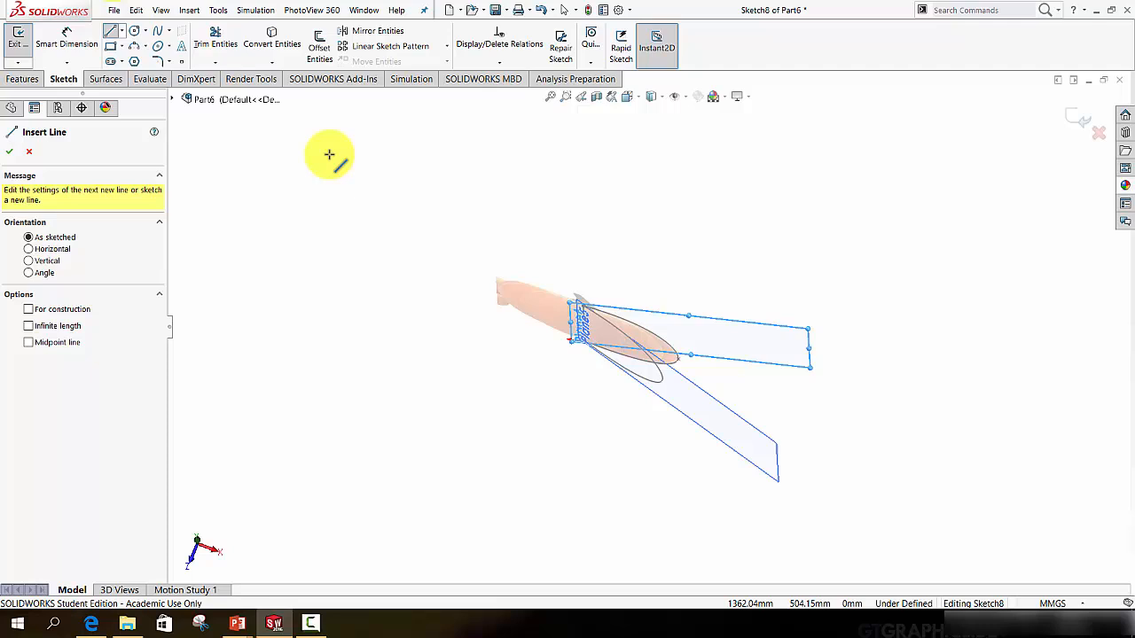
pyautogui.click(266, 42)
pyautogui.moveTo(568, 314); pyautogui.dragTo(567, 264, button='middle')
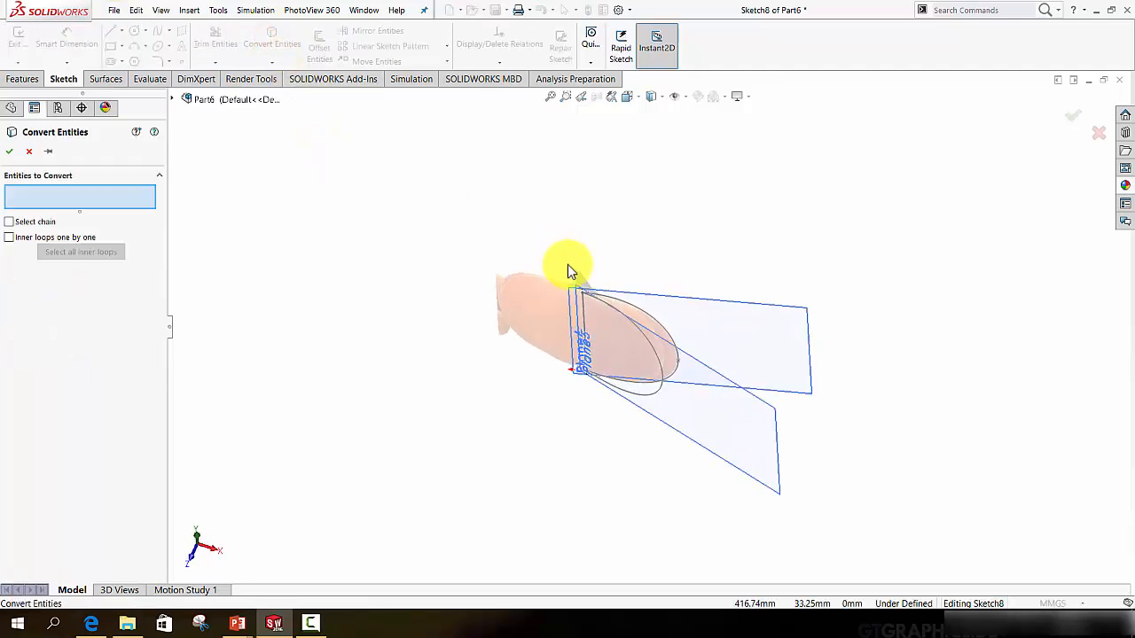
pyautogui.click(648, 316)
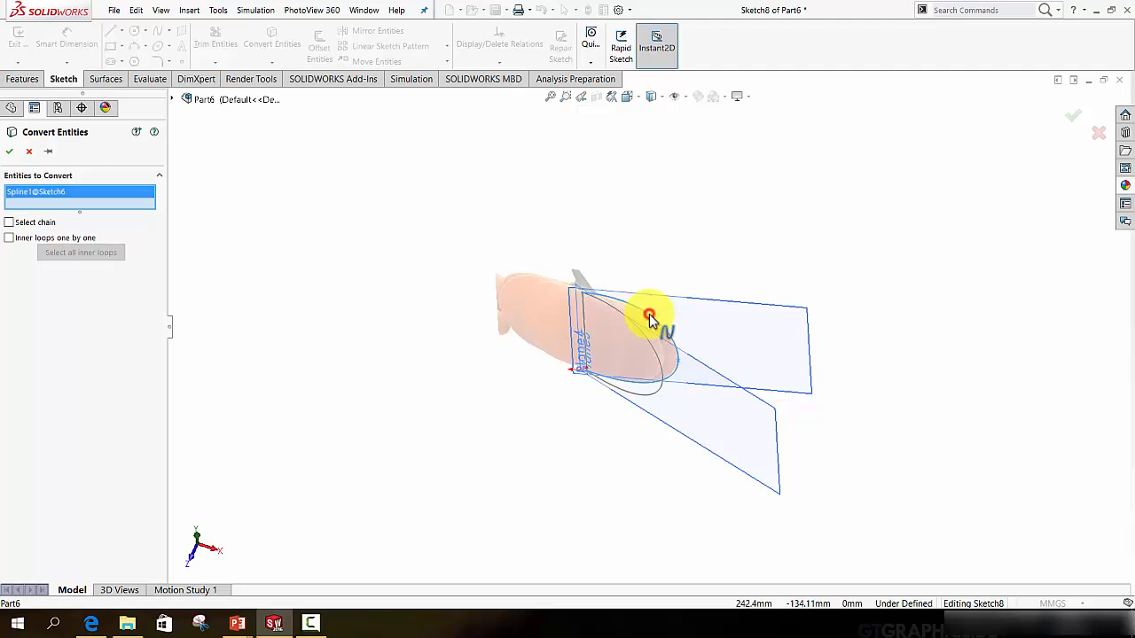
pyautogui.click(583, 321)
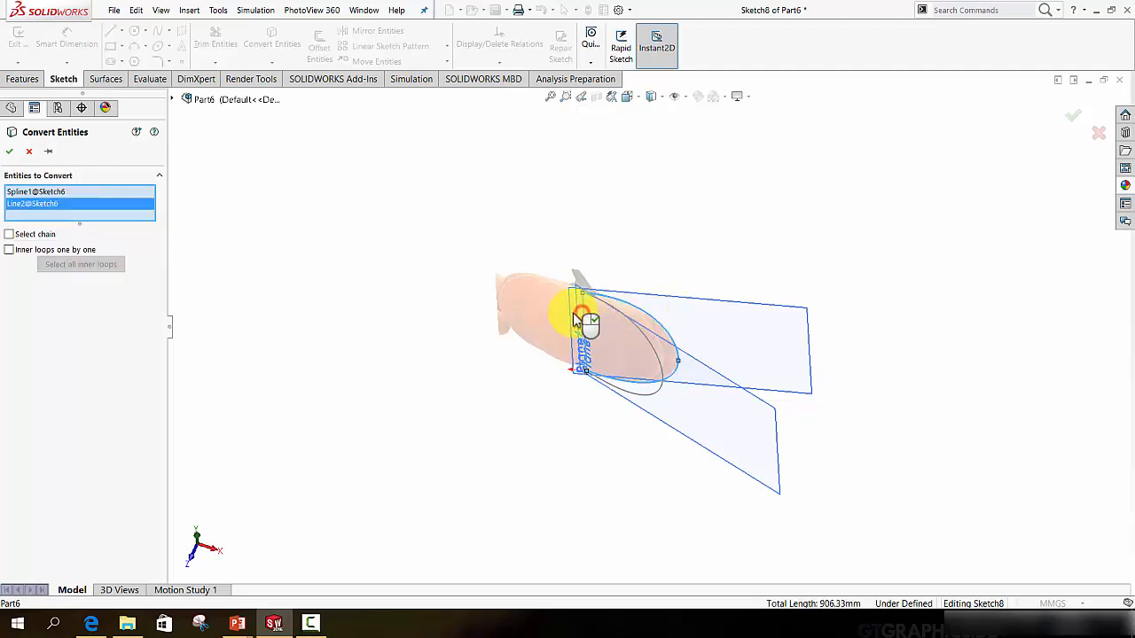
pyautogui.click(11, 153)
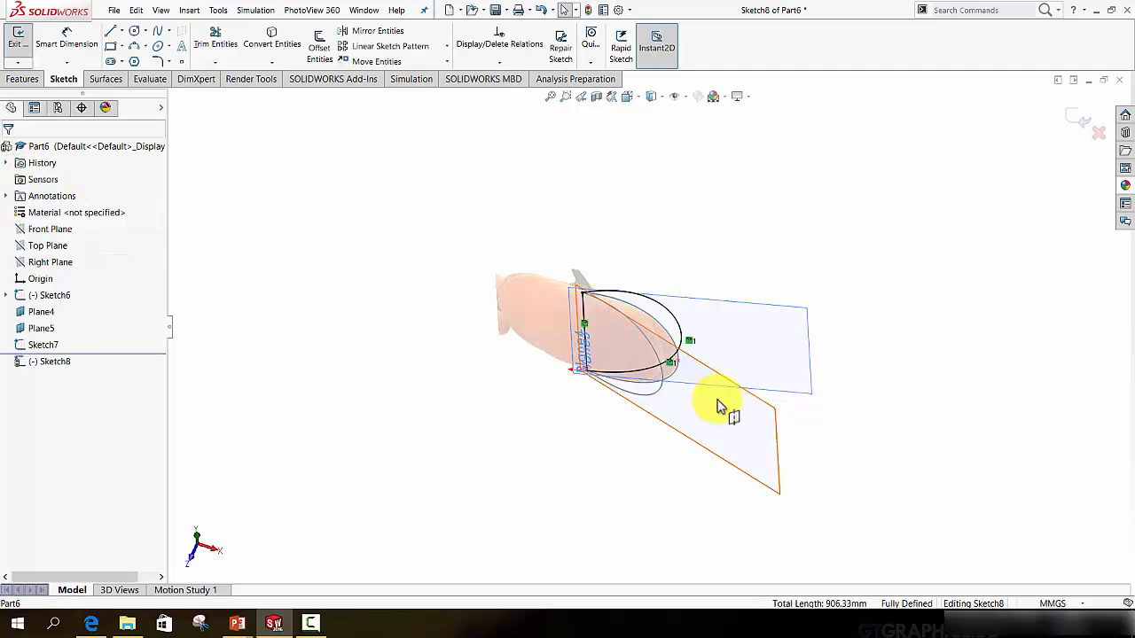
pyautogui.moveTo(722, 405)
pyautogui.mouseDown(button='middle')
pyautogui.moveTo(729, 258)
pyautogui.moveTo(670, 235)
pyautogui.moveTo(653, 294)
pyautogui.moveTo(645, 482)
pyautogui.moveTo(658, 328)
pyautogui.moveTo(697, 355)
pyautogui.moveTo(704, 213)
pyautogui.moveTo(735, 248)
pyautogui.mouseUp(button='middle')
pyautogui.click(1075, 115)
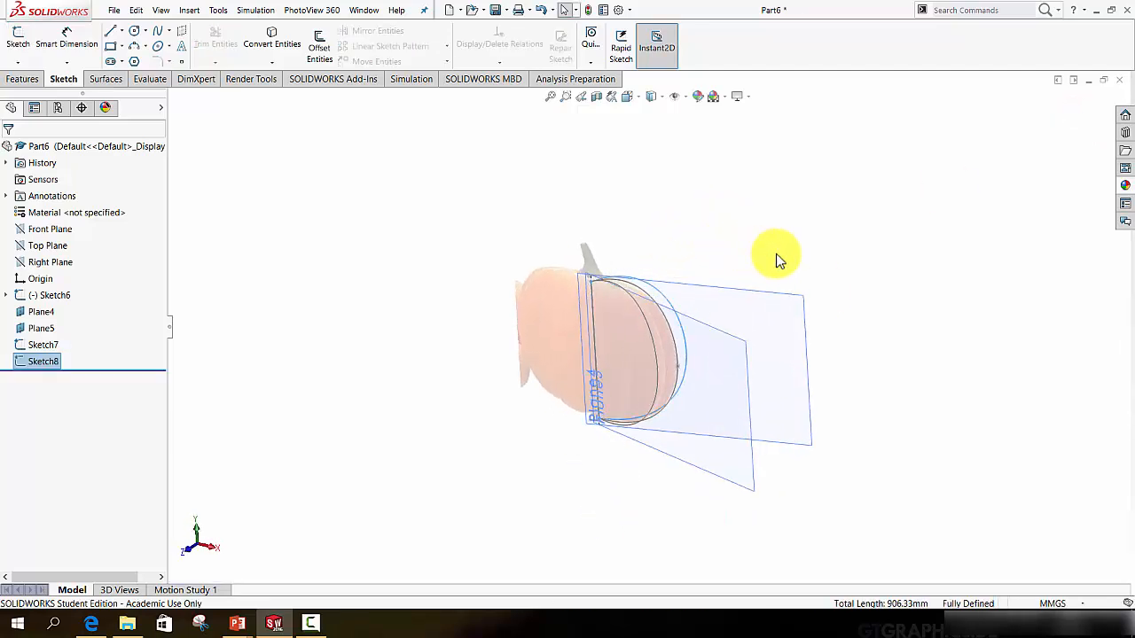
# Hide the two angled planes, Plane4 and Plane5
pyautogui.click(770, 297)
pyautogui.rightClick(769, 298)
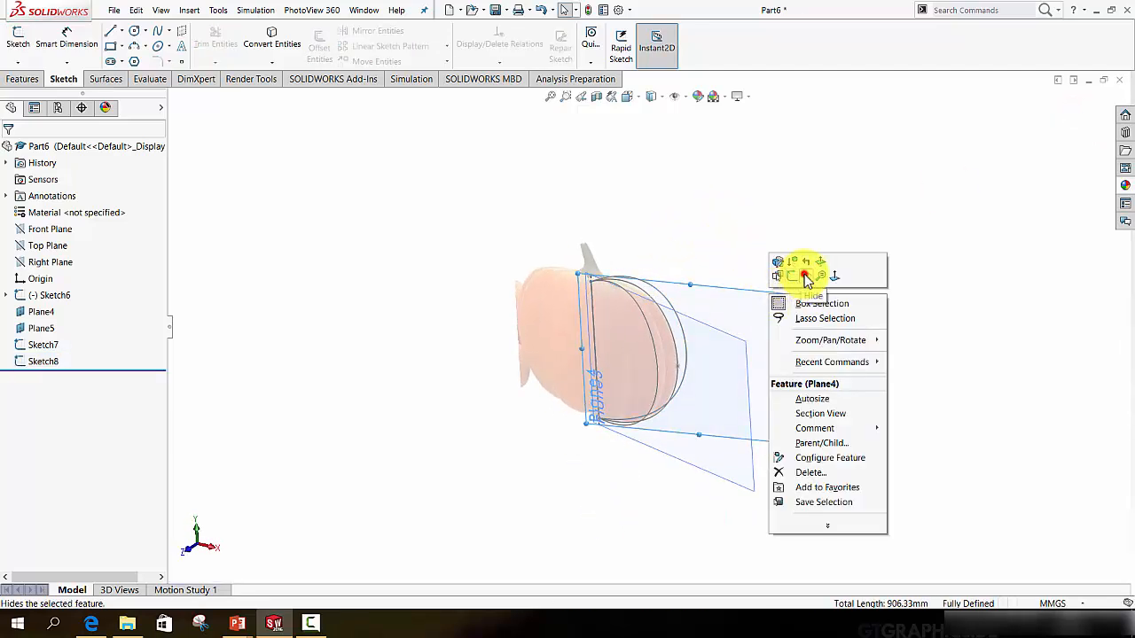
pyautogui.click(804, 277)
pyautogui.rightClick(725, 341)
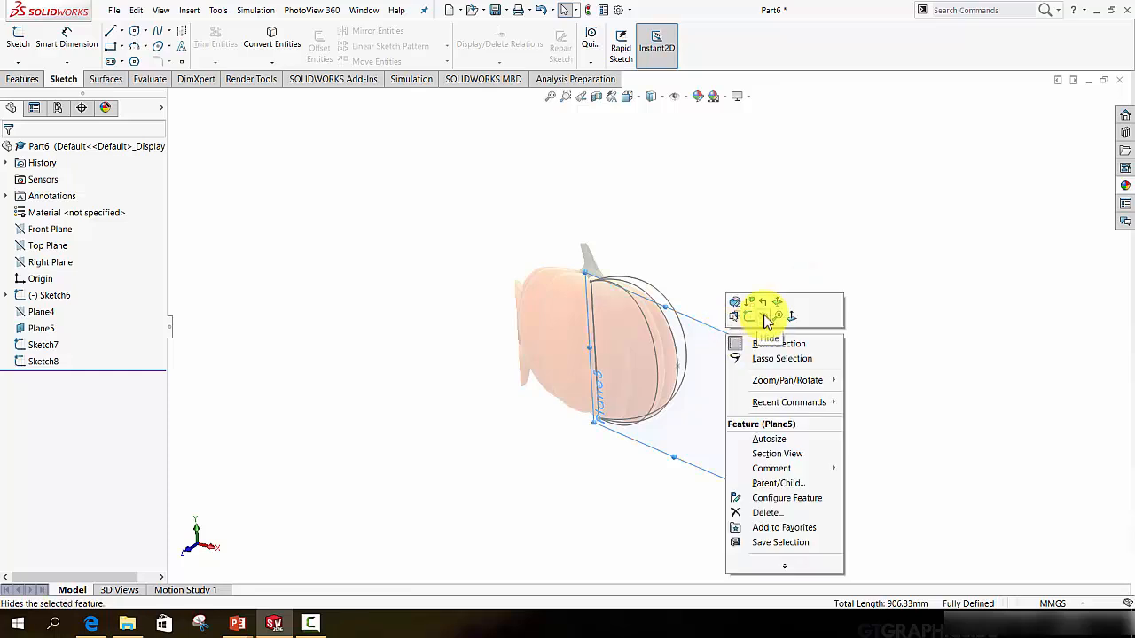
pyautogui.click(762, 320)
# Create a Lofted Boss/Base wedge through the three half-pumpkin profiles in the order Sketch8, Sketch6, Sketch7
pyautogui.moveTo(762, 320)
pyautogui.mouseDown(button='middle')
pyautogui.moveTo(646, 345)
pyautogui.moveTo(685, 258)
pyautogui.moveTo(676, 331)
pyautogui.moveTo(600, 278)
pyautogui.moveTo(615, 400)
pyautogui.moveTo(666, 352)
pyautogui.mouseUp(button='middle')
pyautogui.scroll(-3, 638, 381)
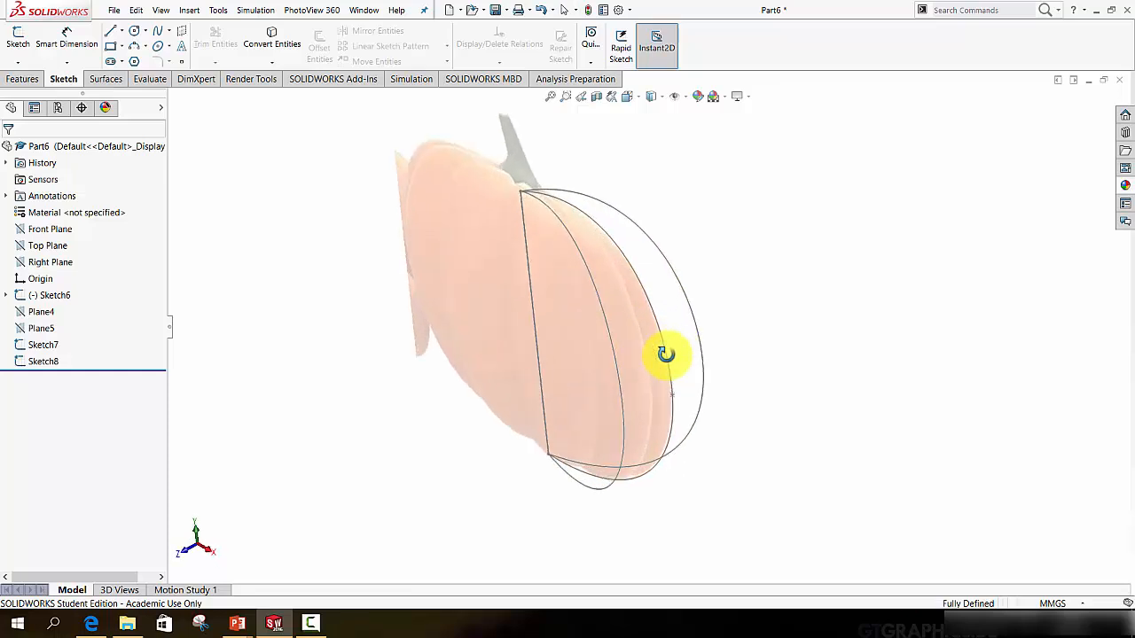
pyautogui.click(23, 79)
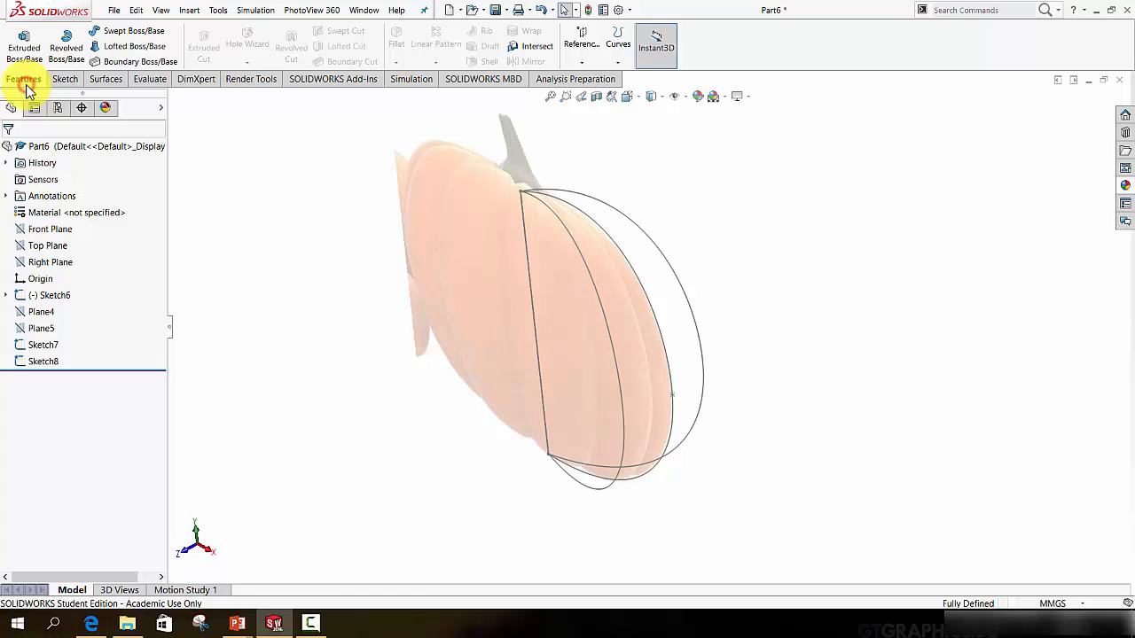
pyautogui.click(130, 49)
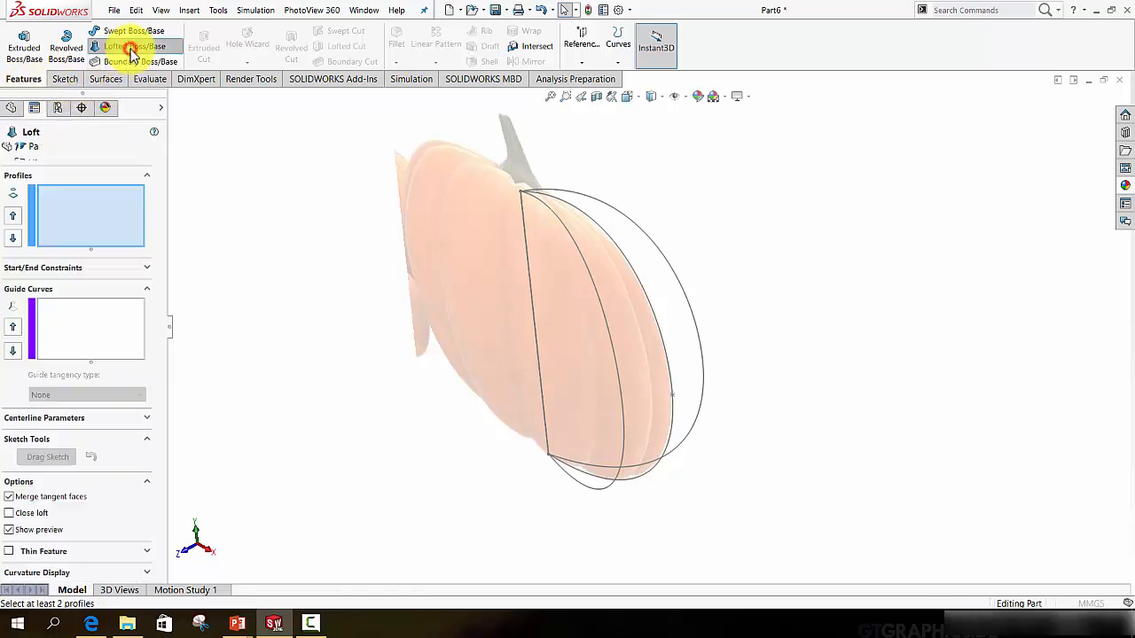
pyautogui.click(670, 265)
pyautogui.click(642, 288)
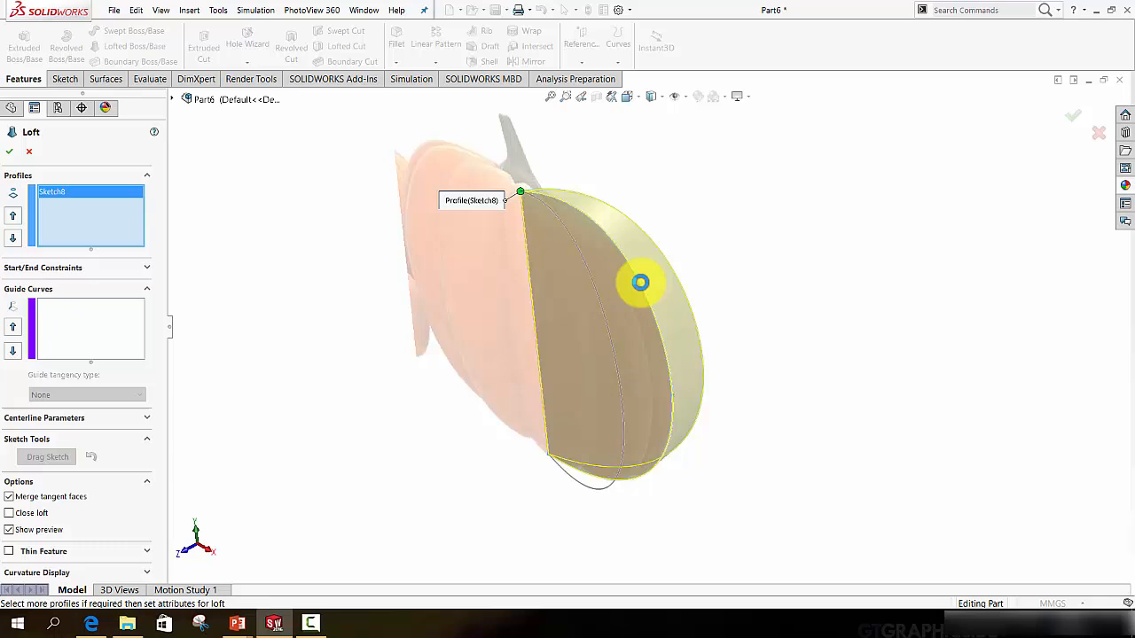
pyautogui.click(599, 309)
pyautogui.moveTo(600, 308)
pyautogui.mouseDown(button='middle')
pyautogui.moveTo(597, 289)
pyautogui.moveTo(658, 279)
pyautogui.moveTo(635, 328)
pyautogui.moveTo(644, 333)
pyautogui.mouseUp(button='middle')
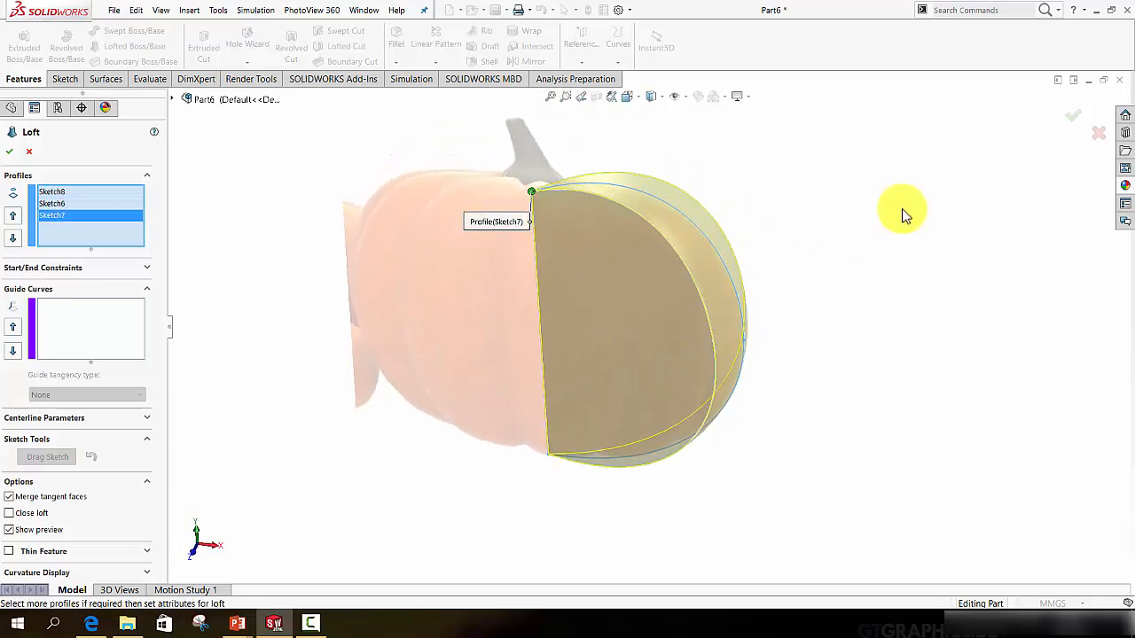
pyautogui.click(1071, 121)
# Circular-pattern the Loft1 feature about its straight vertical edge with 12 equally spaced instances over 360 degrees
pyautogui.scroll(5, 733, 338)
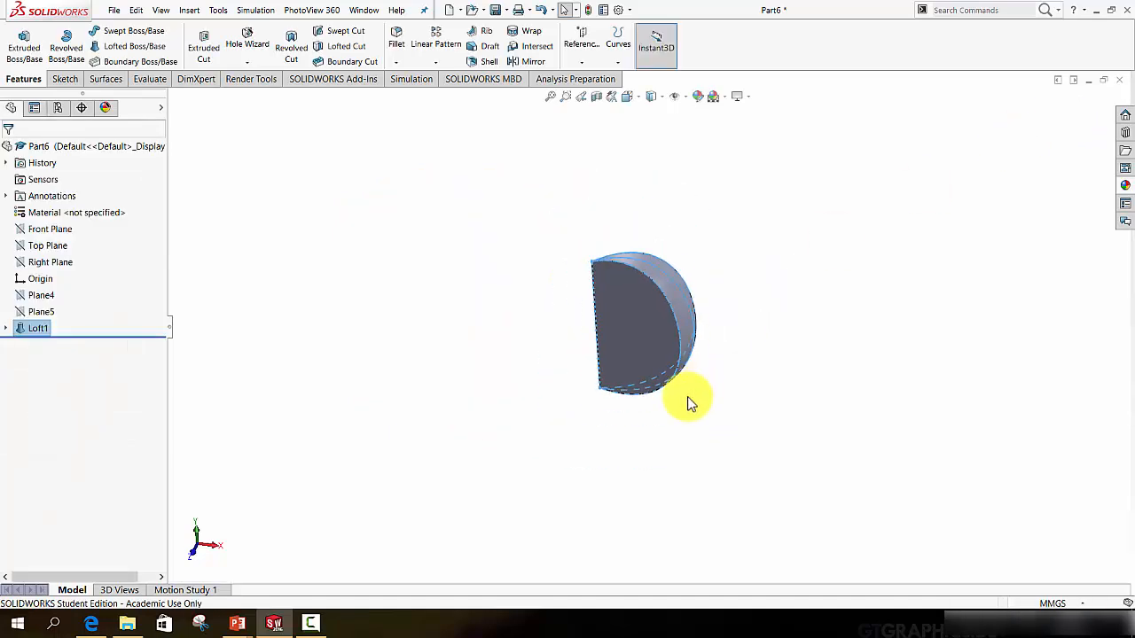
pyautogui.moveTo(691, 404); pyautogui.dragTo(634, 363, button='middle')
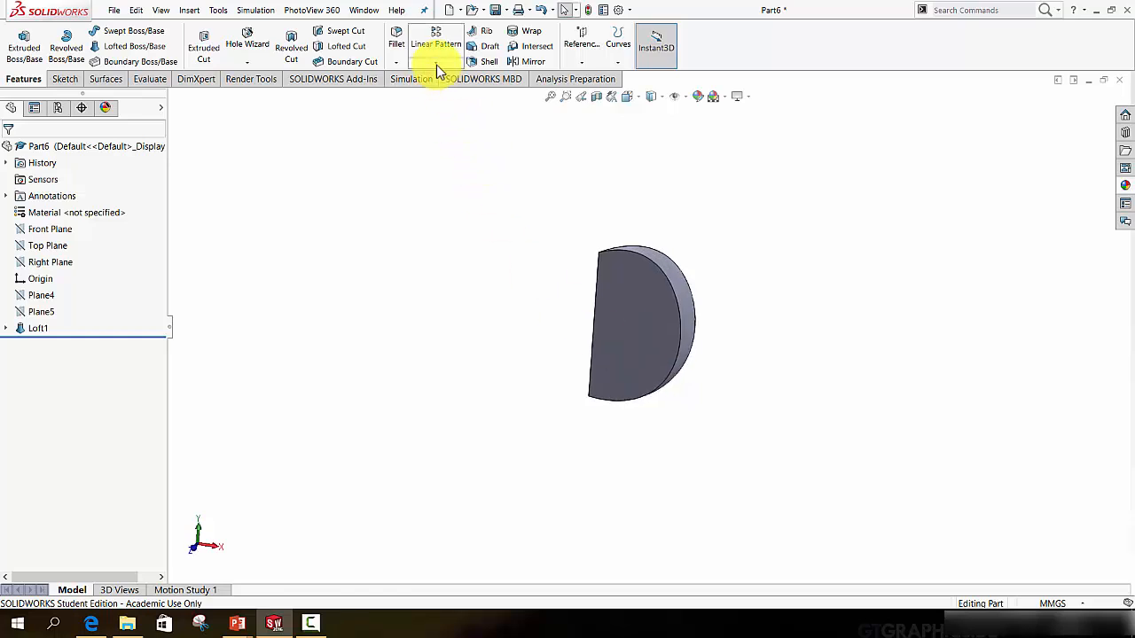
pyautogui.click(436, 65)
pyautogui.click(443, 91)
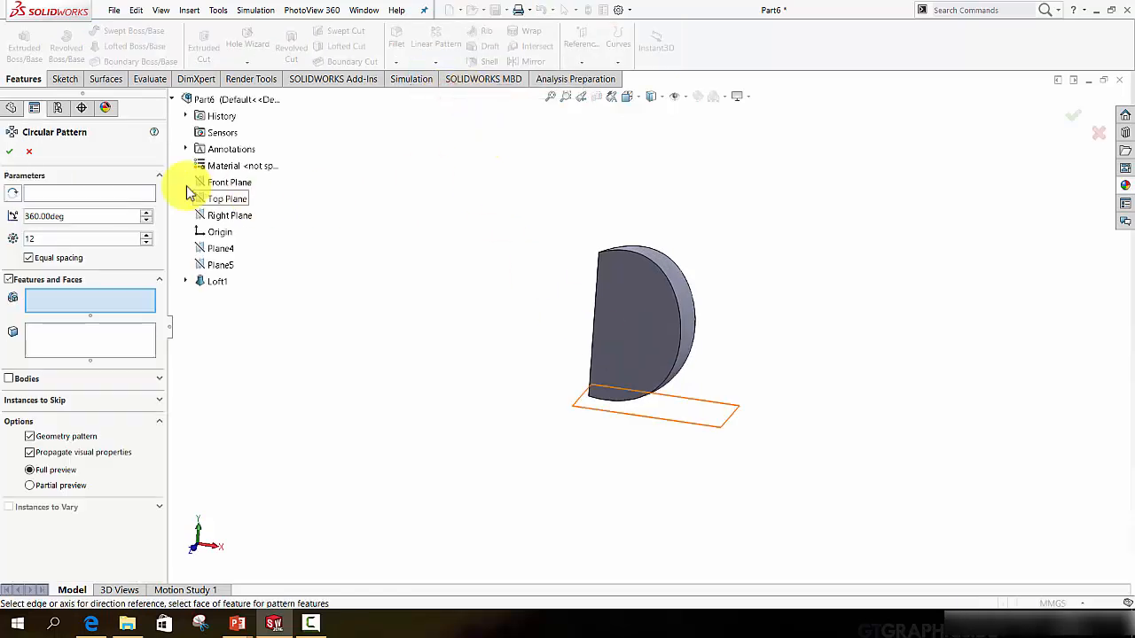
pyautogui.click(80, 192)
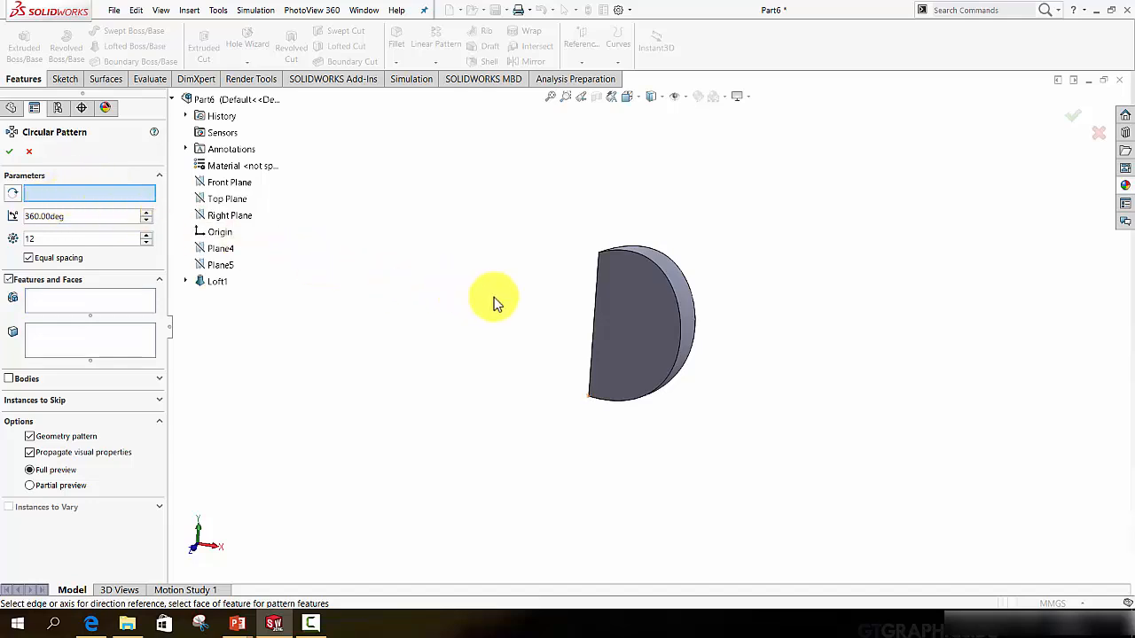
pyautogui.click(593, 307)
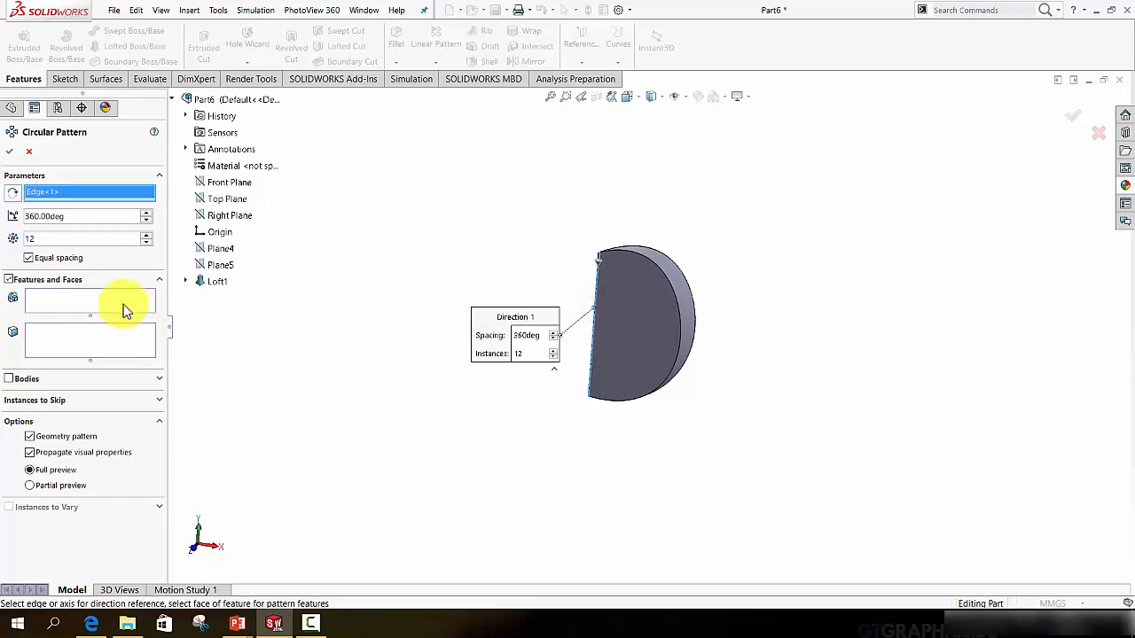
pyautogui.click(56, 306)
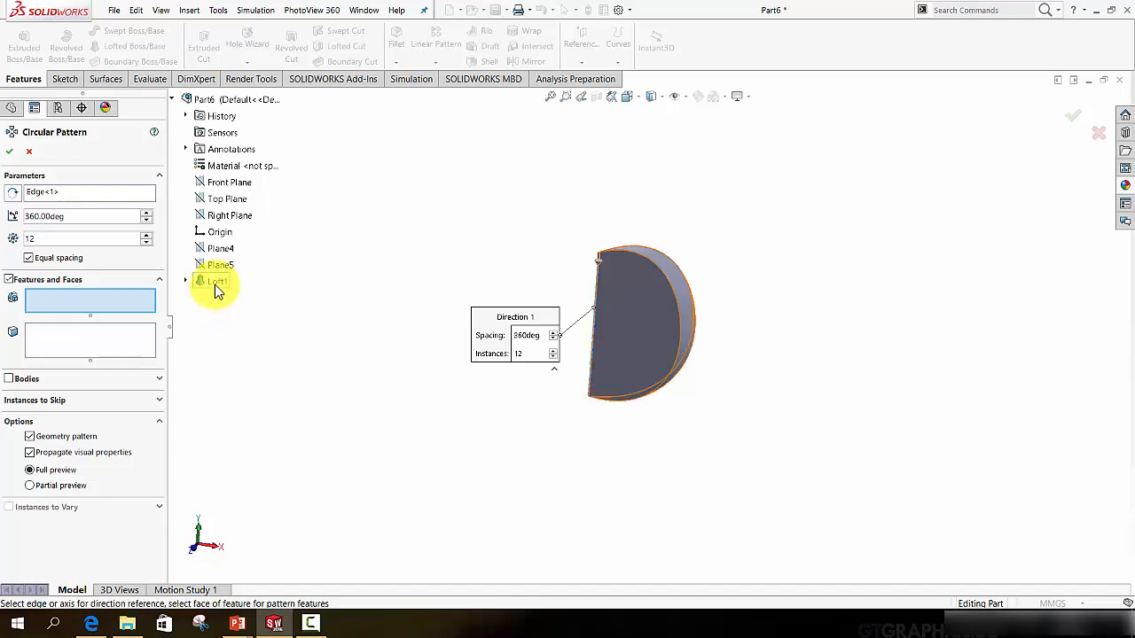
pyautogui.click(175, 102)
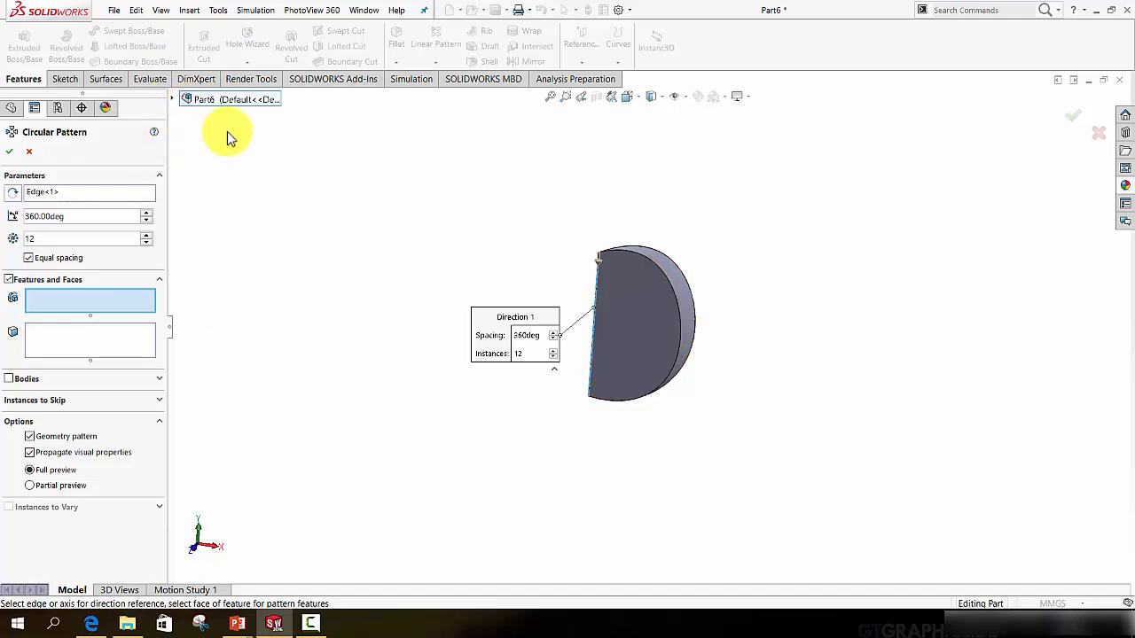
pyautogui.click(172, 101)
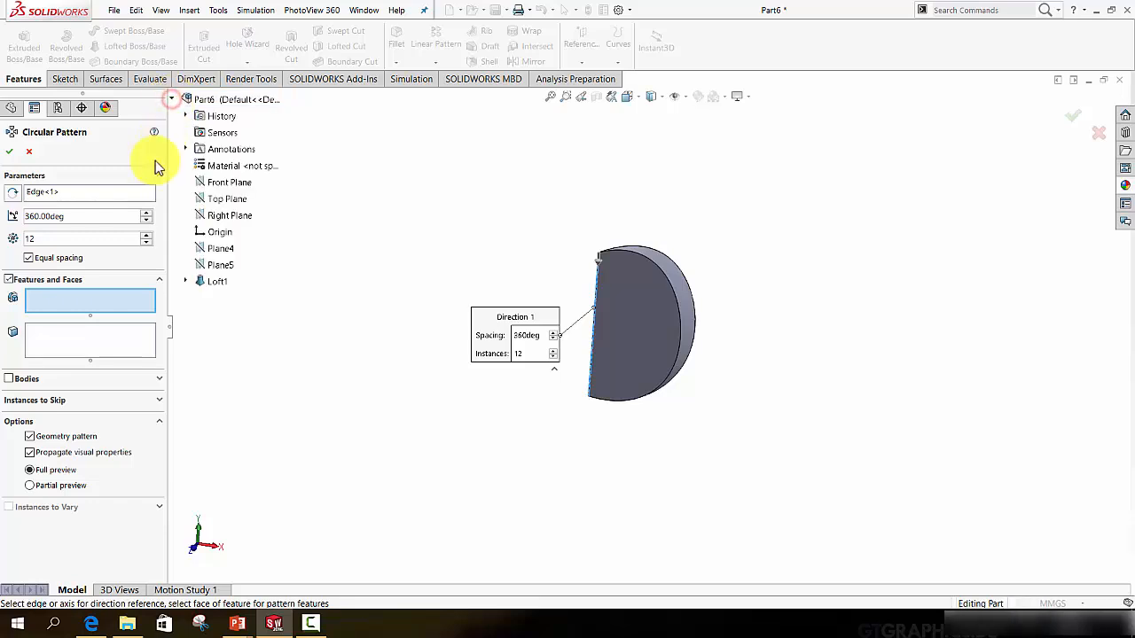
pyautogui.click(214, 282)
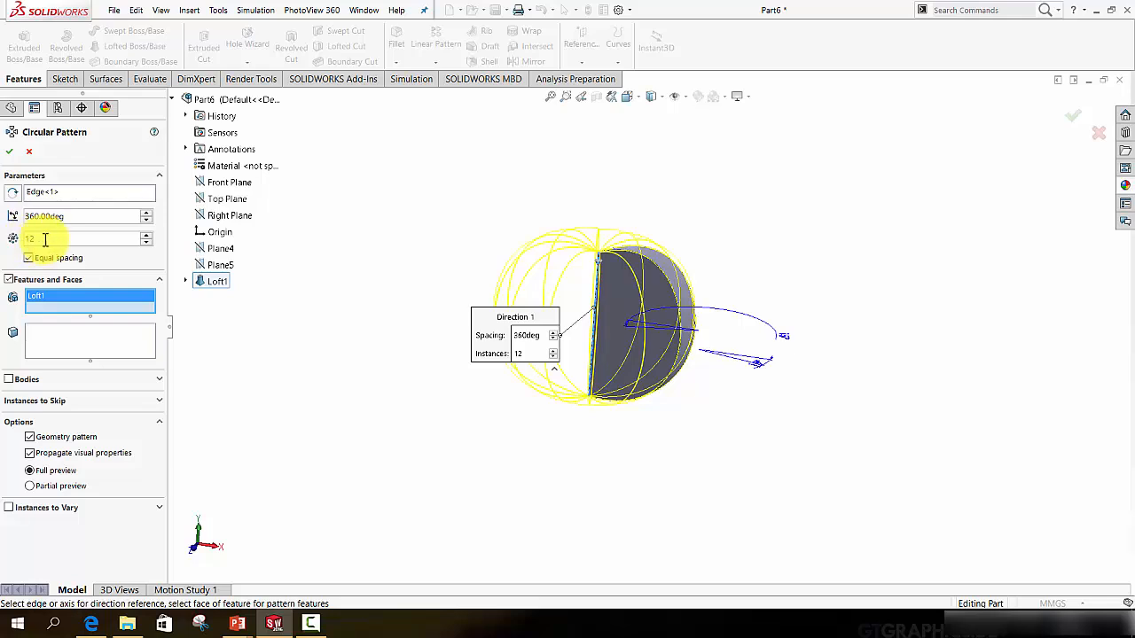
pyautogui.click(10, 154)
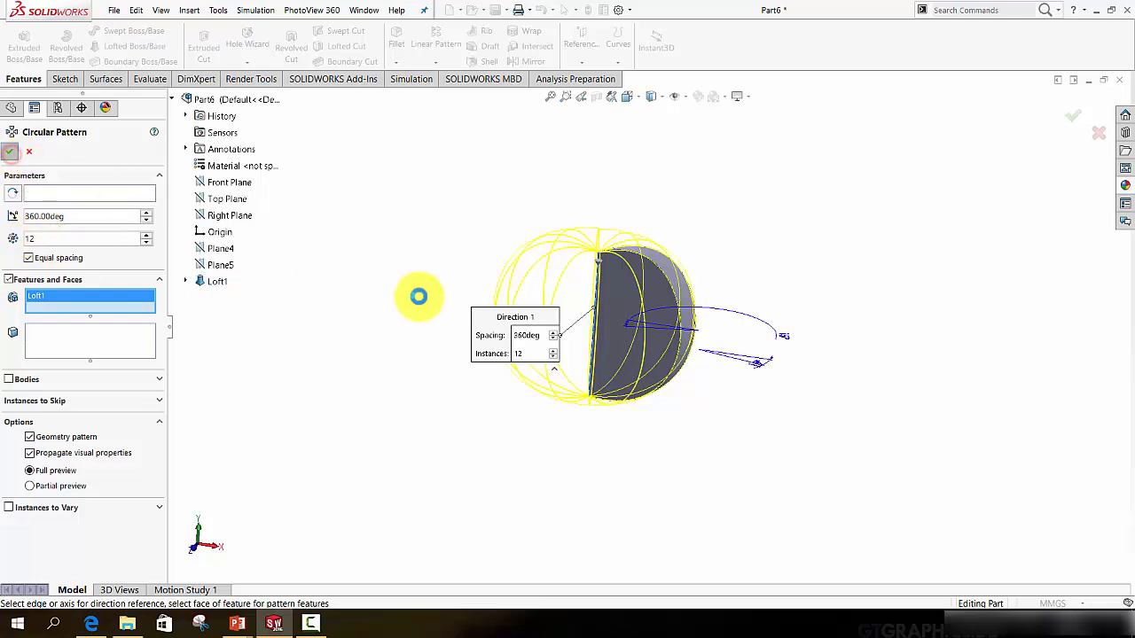
# Apply a planar section view through the pumpkin body on the Front Plane with zero offset
pyautogui.moveTo(626, 413); pyautogui.dragTo(584, 312, button='middle')
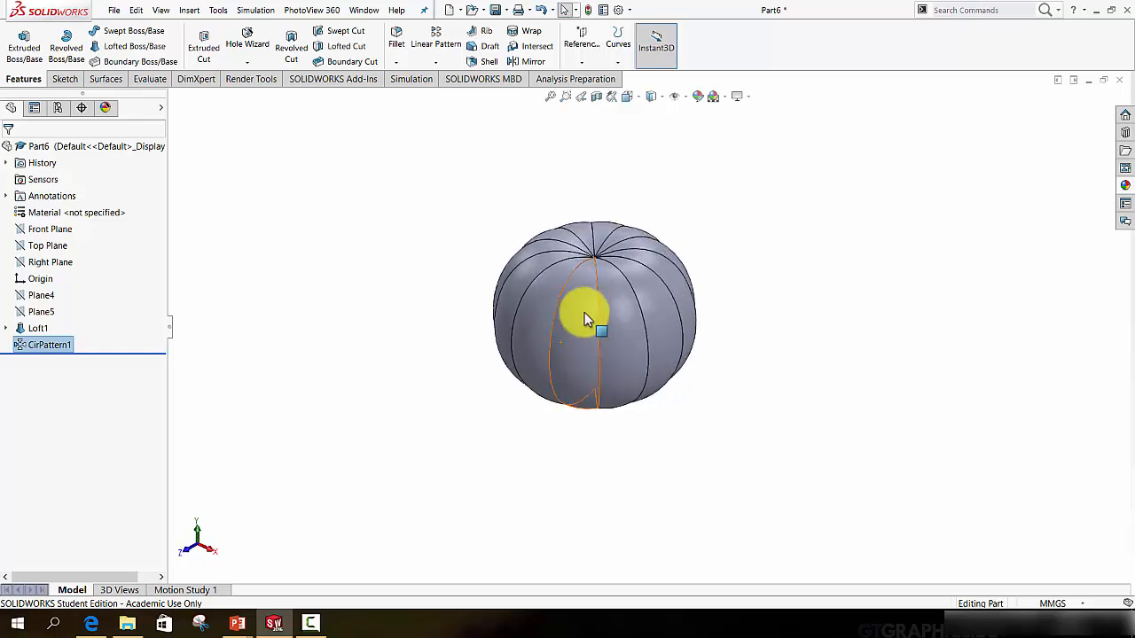
pyautogui.click(596, 97)
pyautogui.moveTo(514, 347); pyautogui.dragTo(603, 281, button='middle')
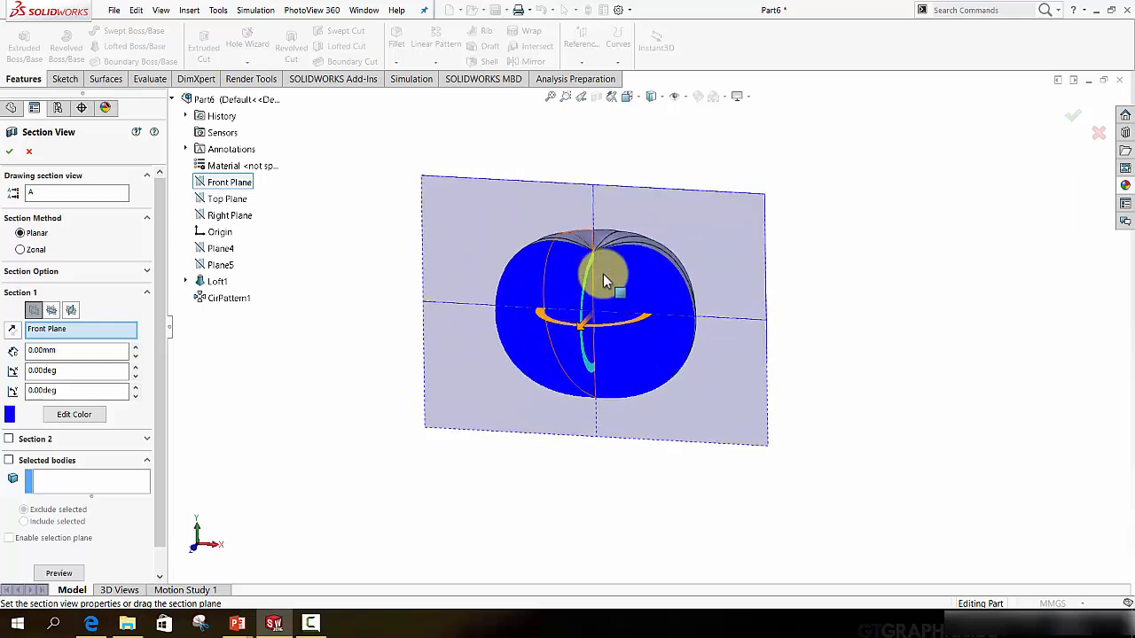
pyautogui.click(227, 199)
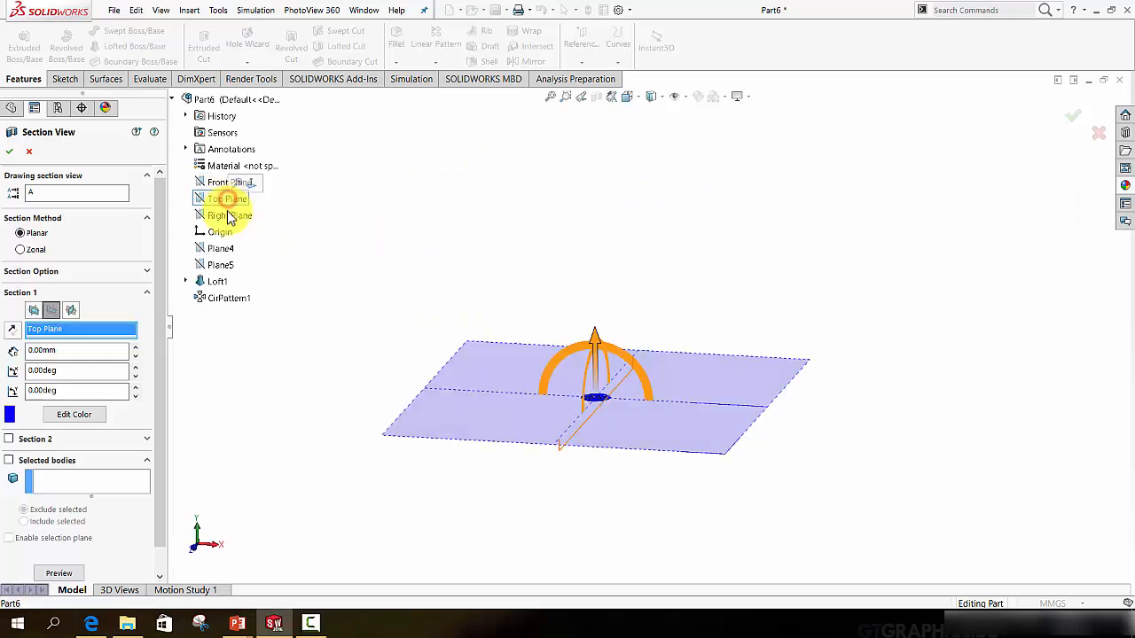
pyautogui.click(223, 184)
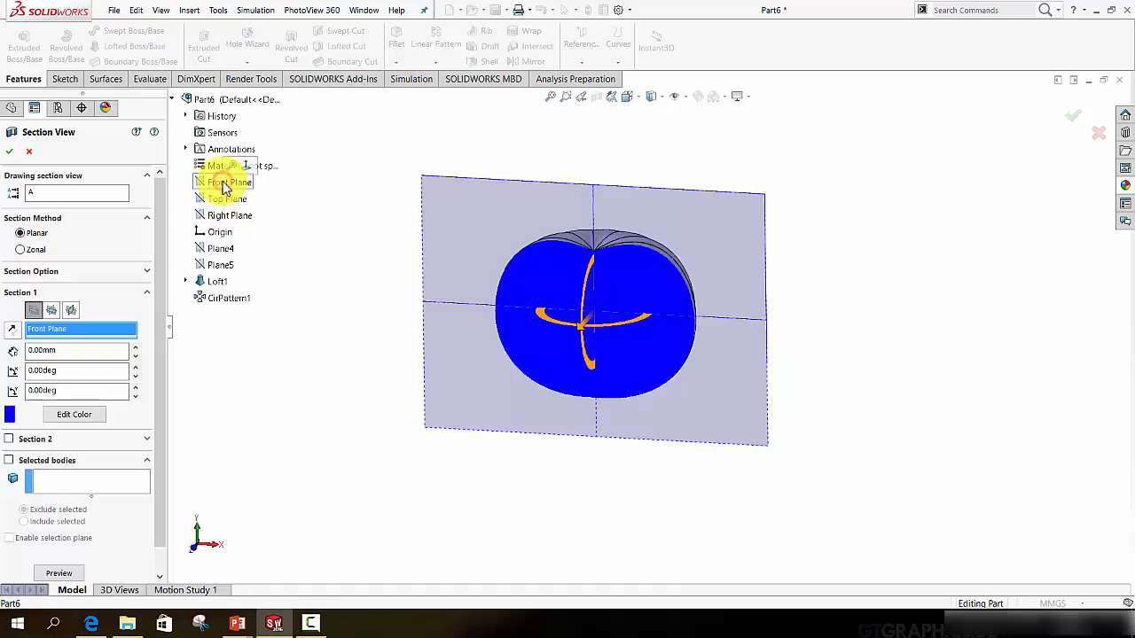
pyautogui.click(1075, 119)
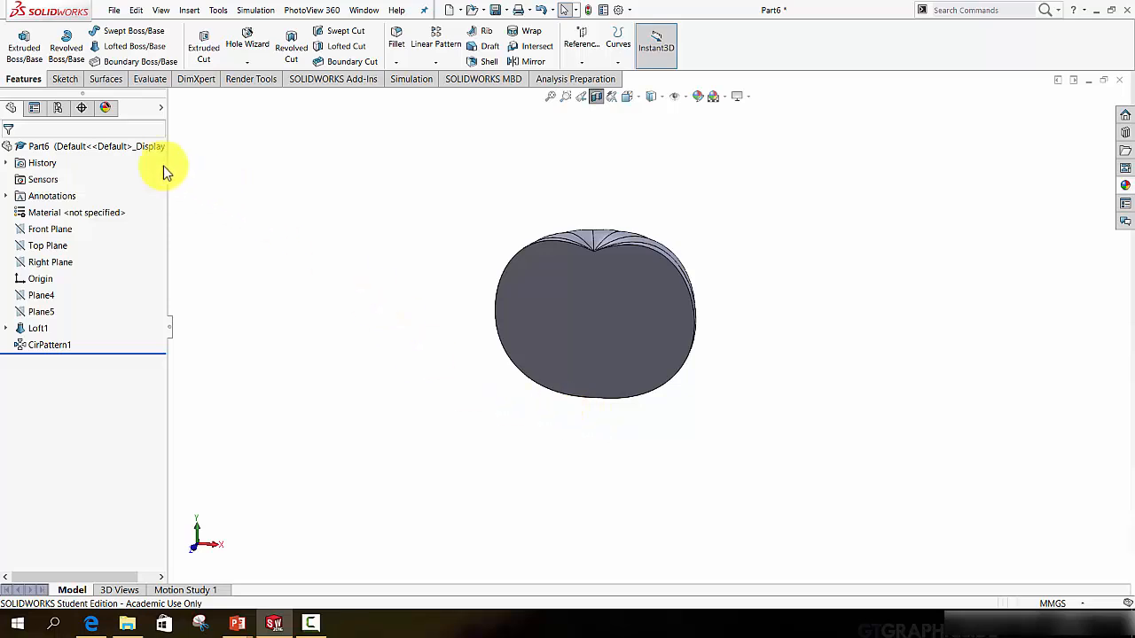
# Sketch a vertical line about 279 mm long on the Front Plane, from just below the pumpkin's top notch to just above the origin
pyautogui.click(62, 79)
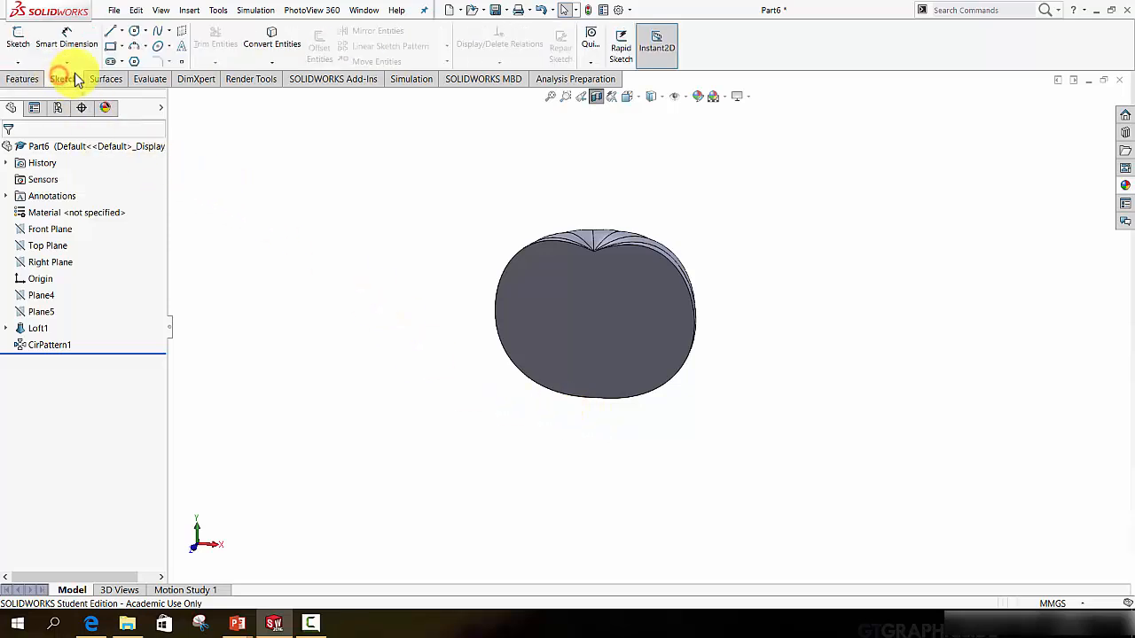
pyautogui.click(113, 35)
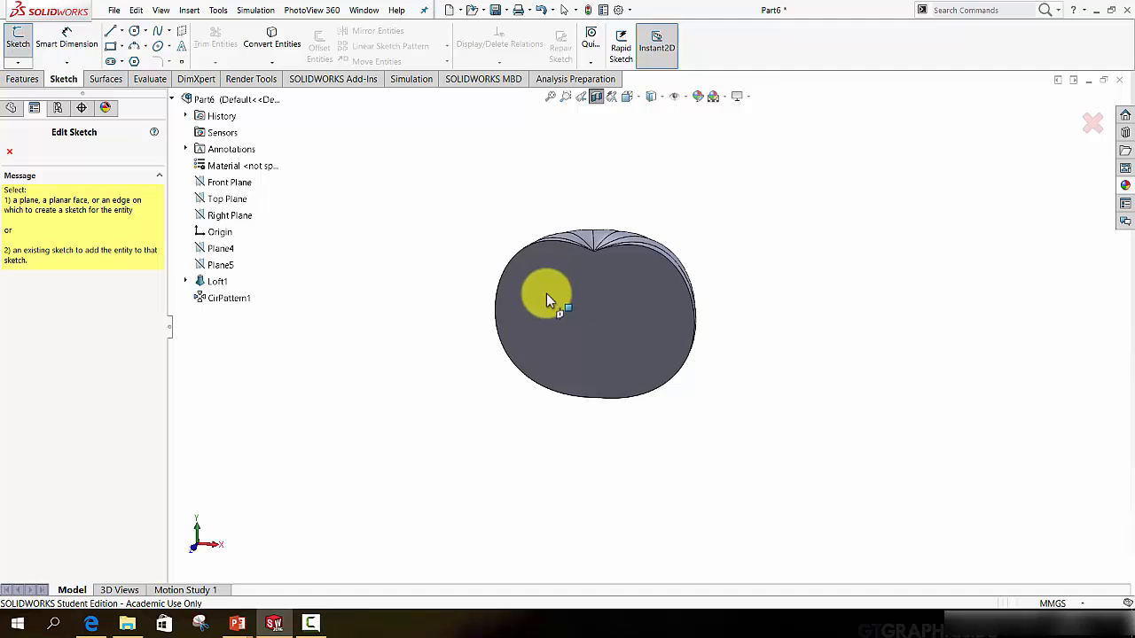
pyautogui.click(237, 182)
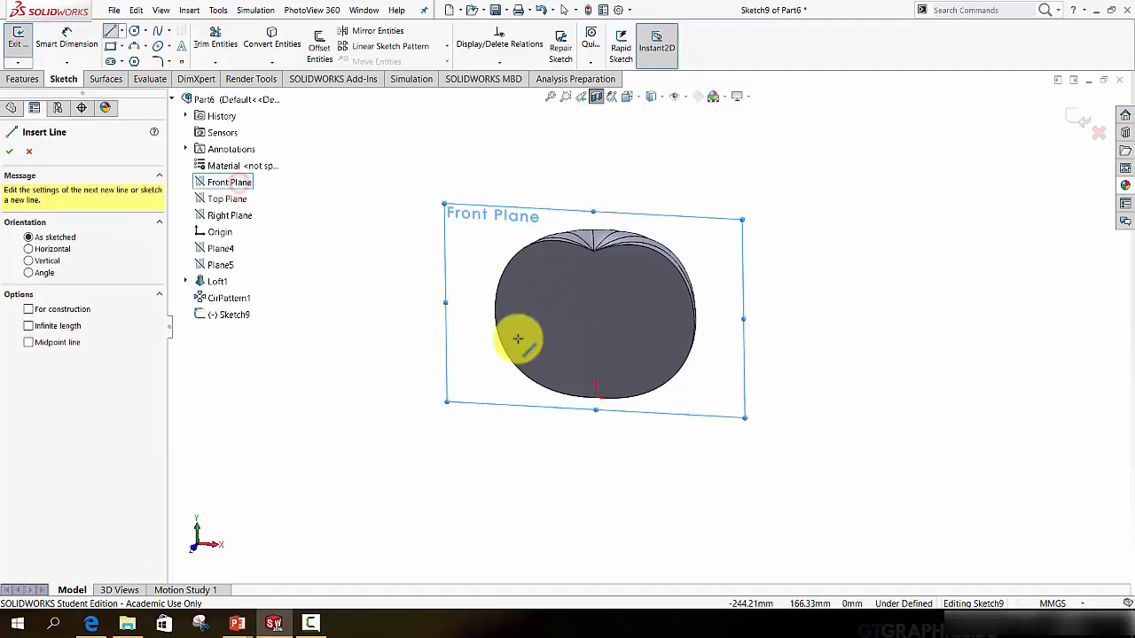
pyautogui.press('space')
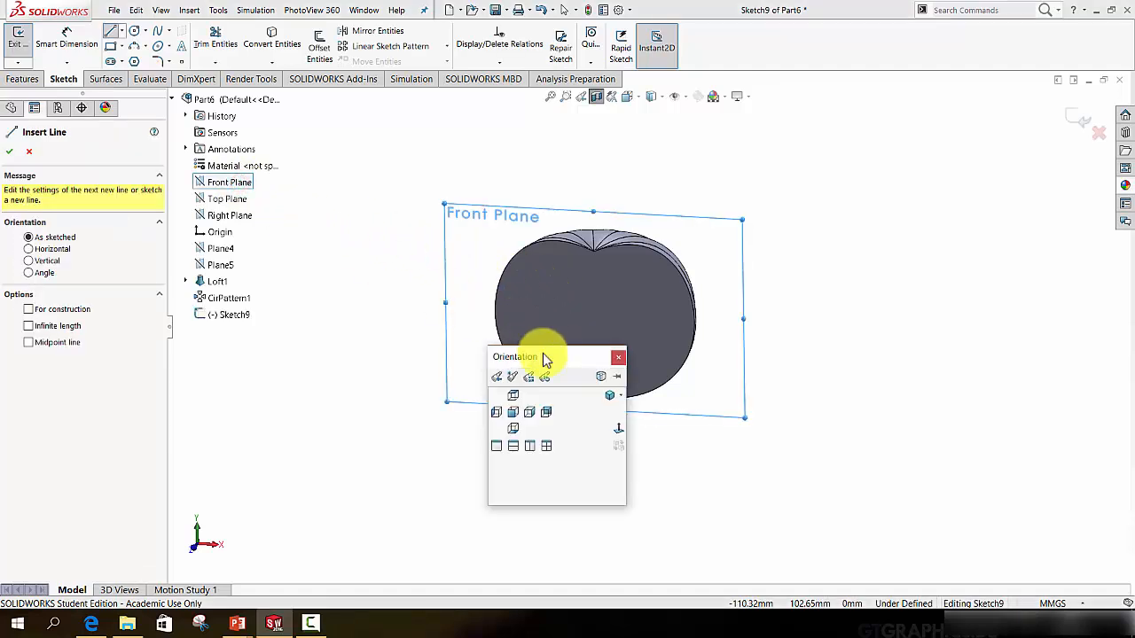
pyautogui.click(616, 430)
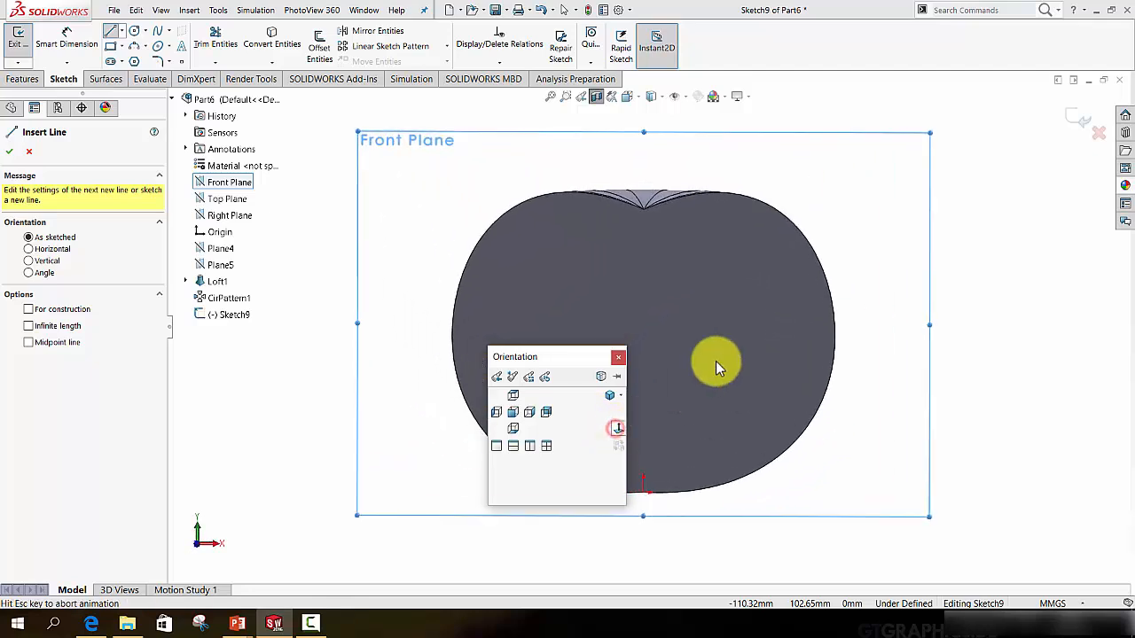
pyautogui.click(646, 219)
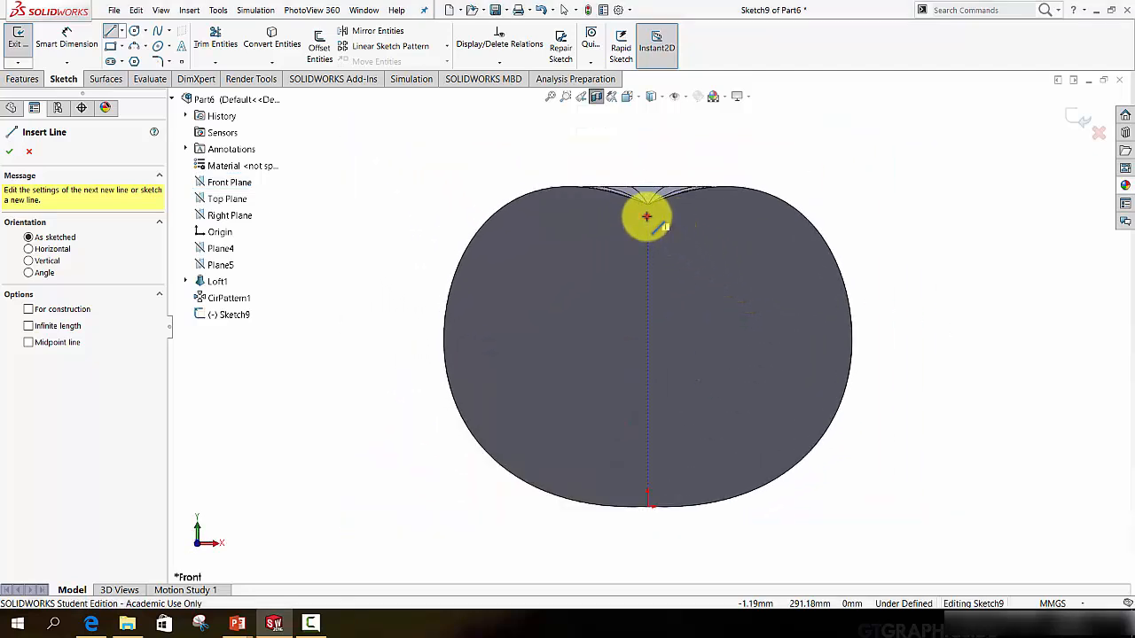
pyautogui.click(648, 493)
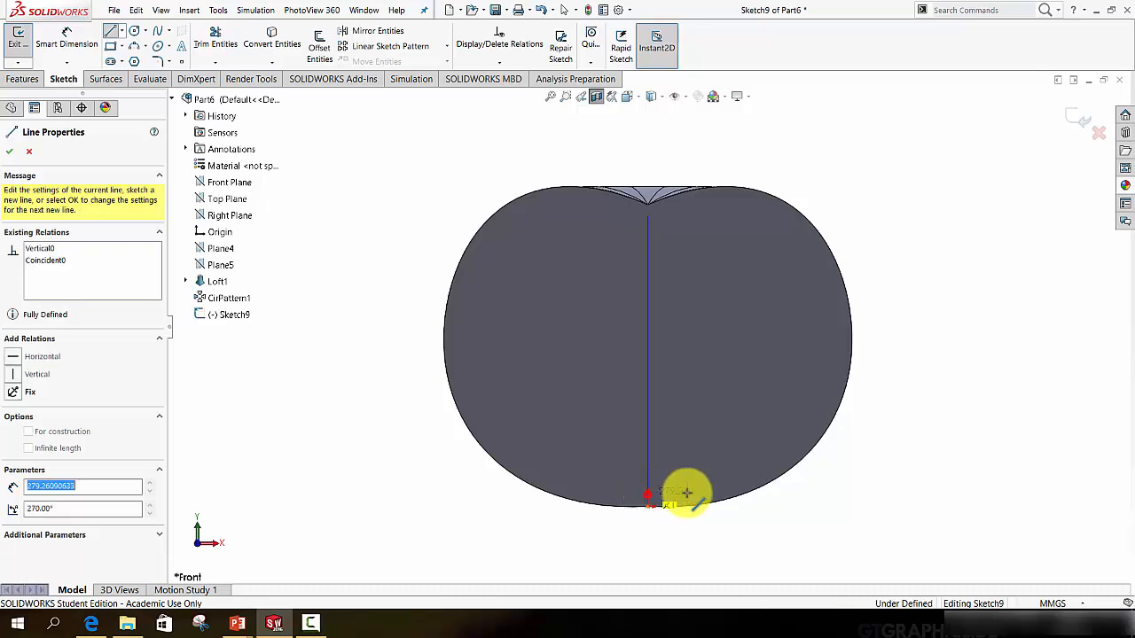
# Sketch a three-point spline between the vertical line's upper and lower ends, bulging about 186 mm to the right of the line
pyautogui.click(160, 31)
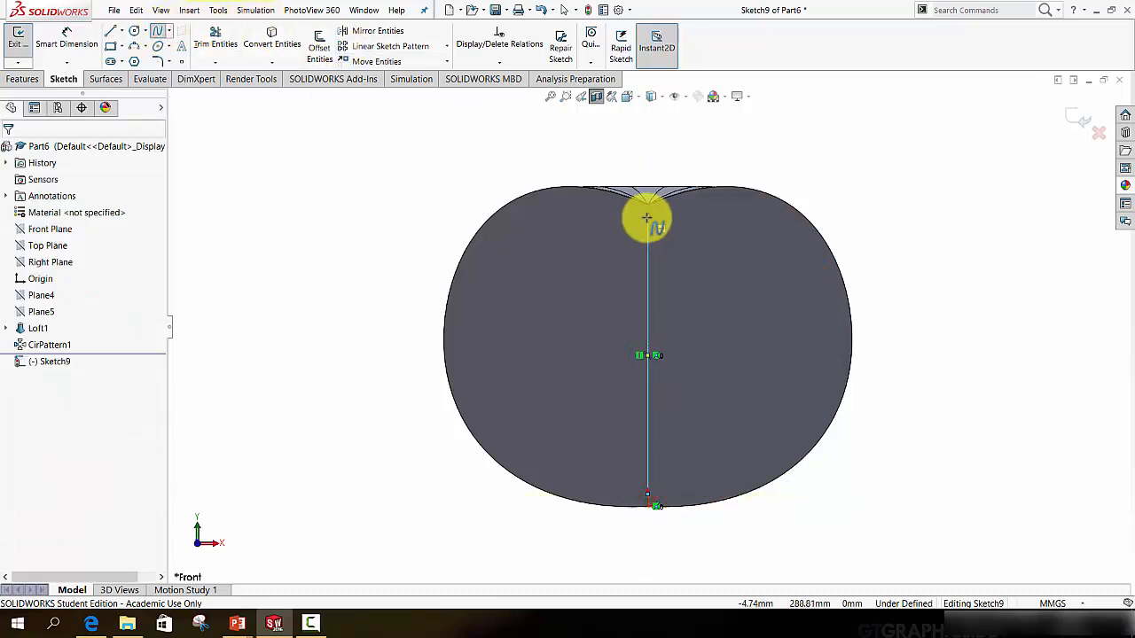
pyautogui.click(647, 215)
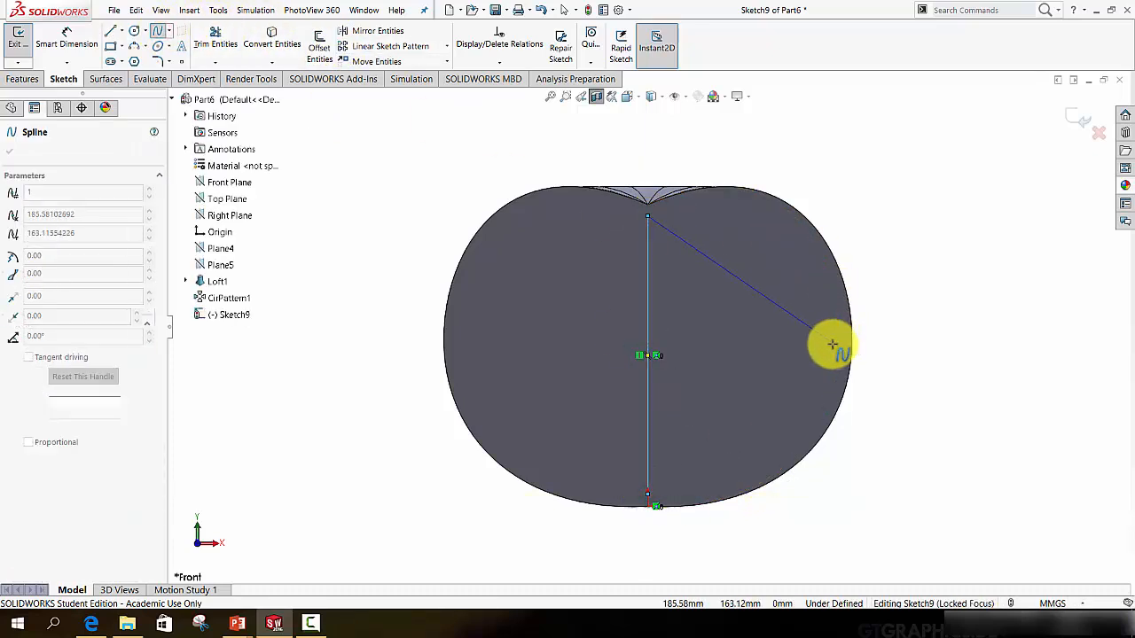
pyautogui.click(831, 342)
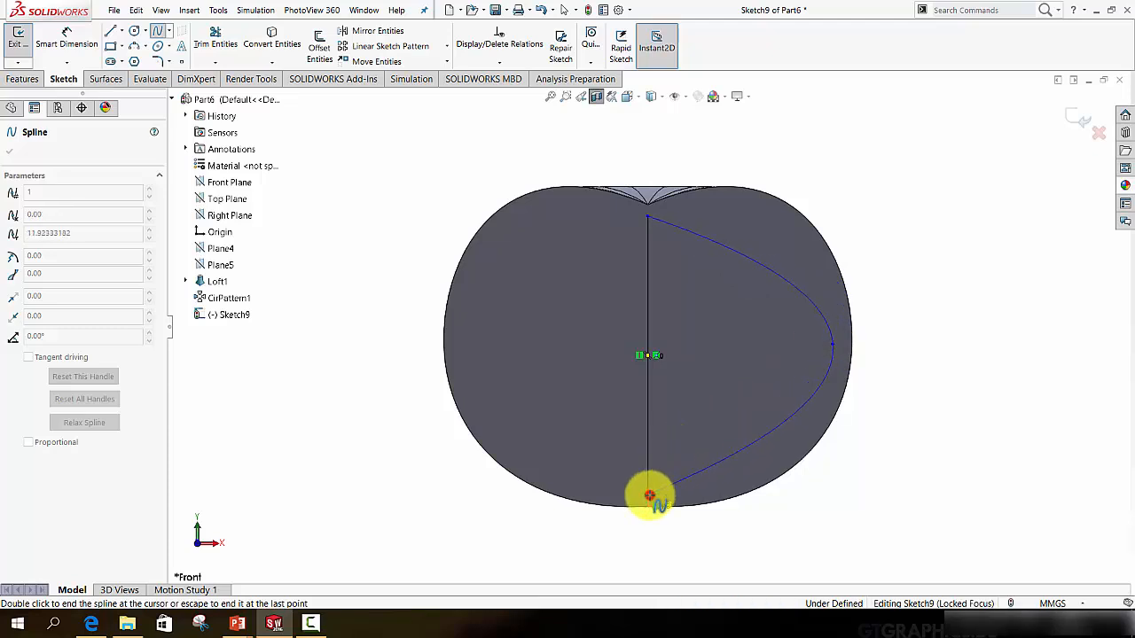
pyautogui.click(649, 494)
pyautogui.rightClick(685, 420)
pyautogui.click(722, 433)
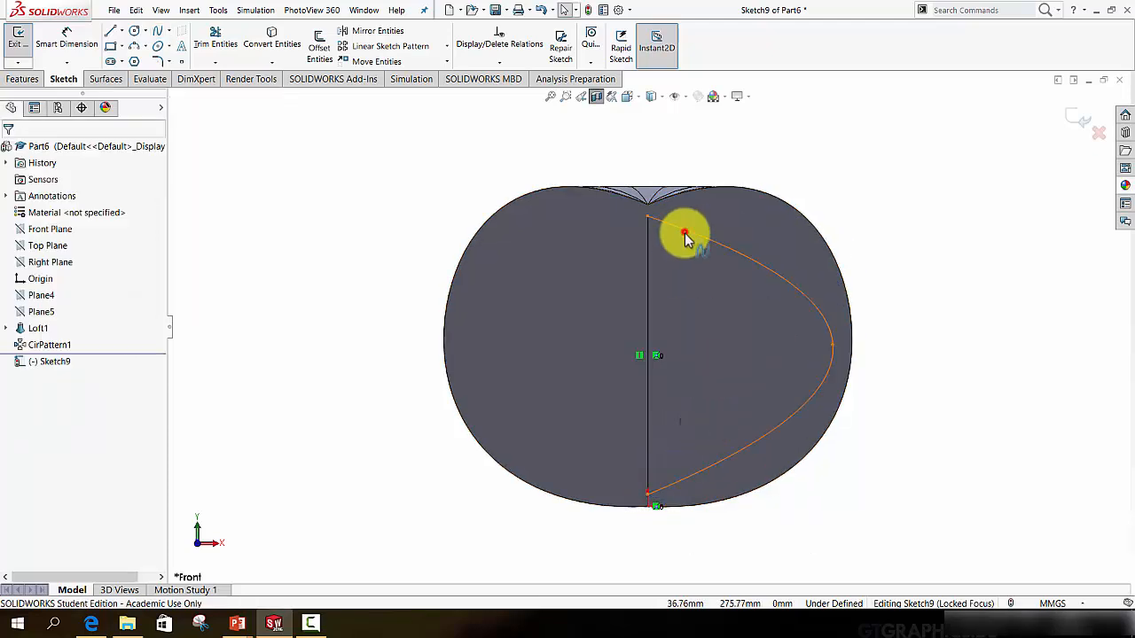
# Adjust the spline's upper and lower tangent handles so the curve follows just inside the pumpkin's outline, and exit the sketch
pyautogui.click(684, 238)
pyautogui.moveTo(716, 239); pyautogui.dragTo(752, 171)
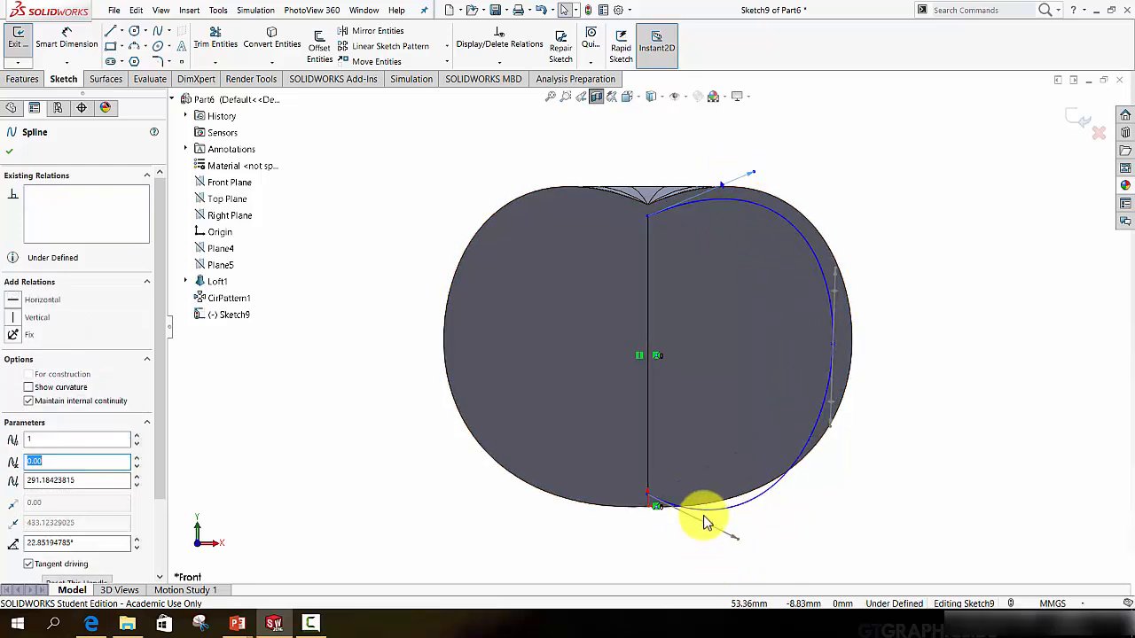
pyautogui.moveTo(711, 530); pyautogui.dragTo(734, 494)
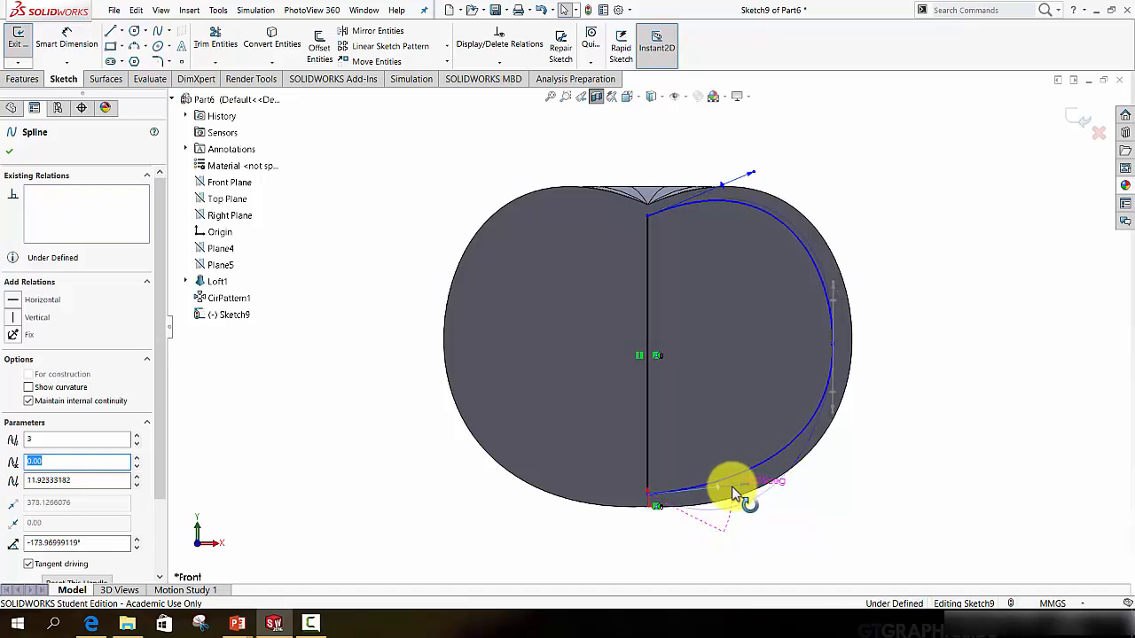
pyautogui.click(1078, 119)
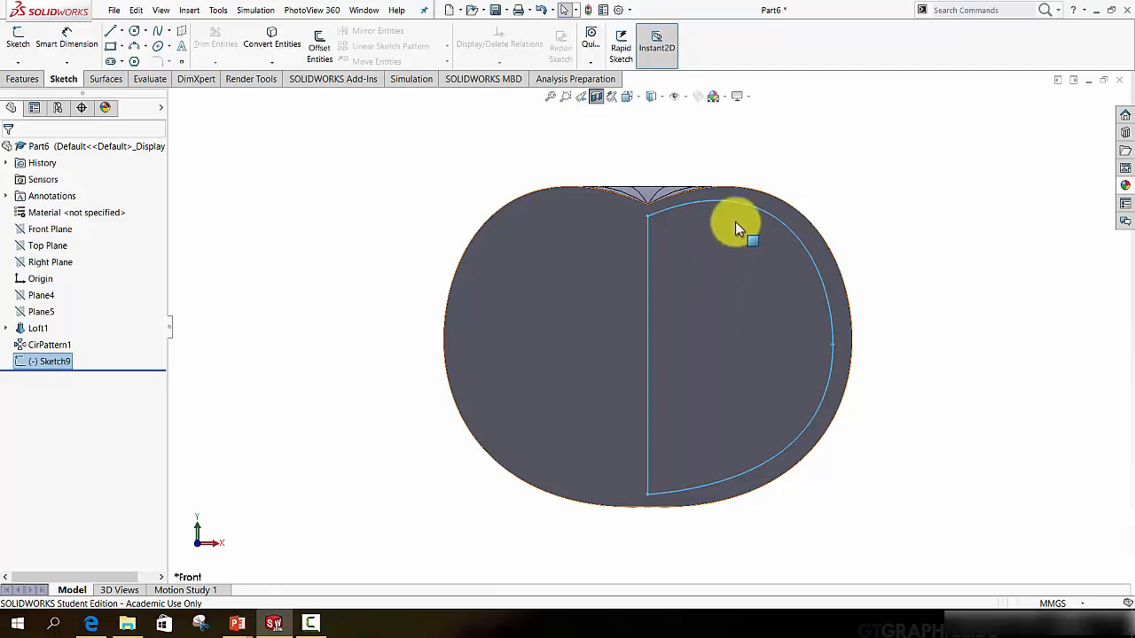
# Revolve-cut the half profile 360 degrees about its vertical line to hollow the pumpkin, and turn off the section view
pyautogui.click(20, 79)
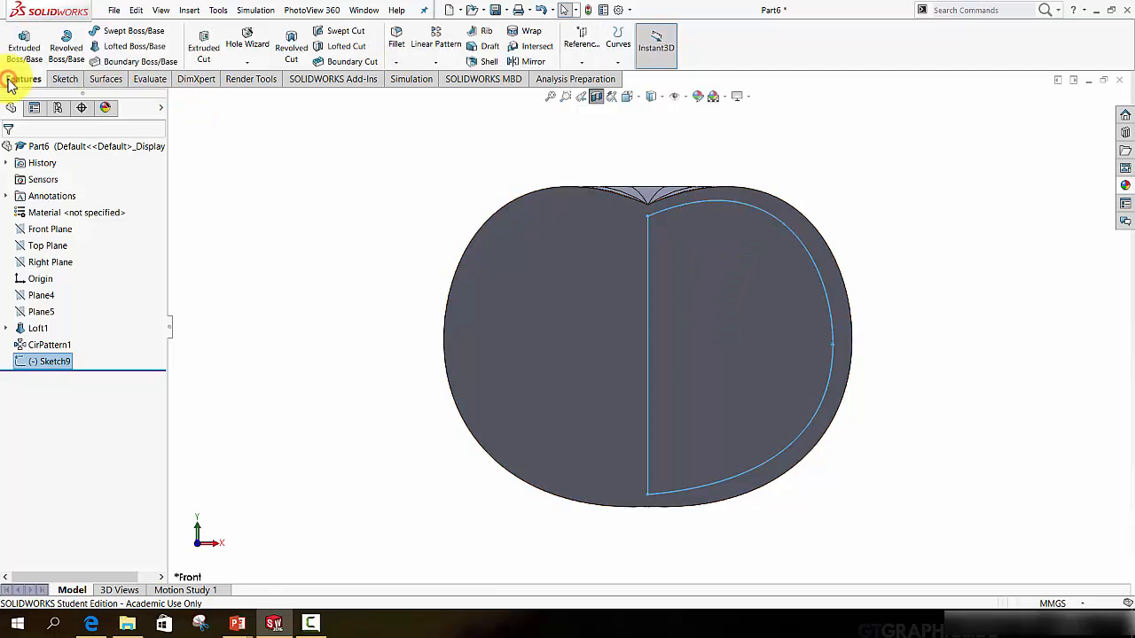
pyautogui.click(288, 49)
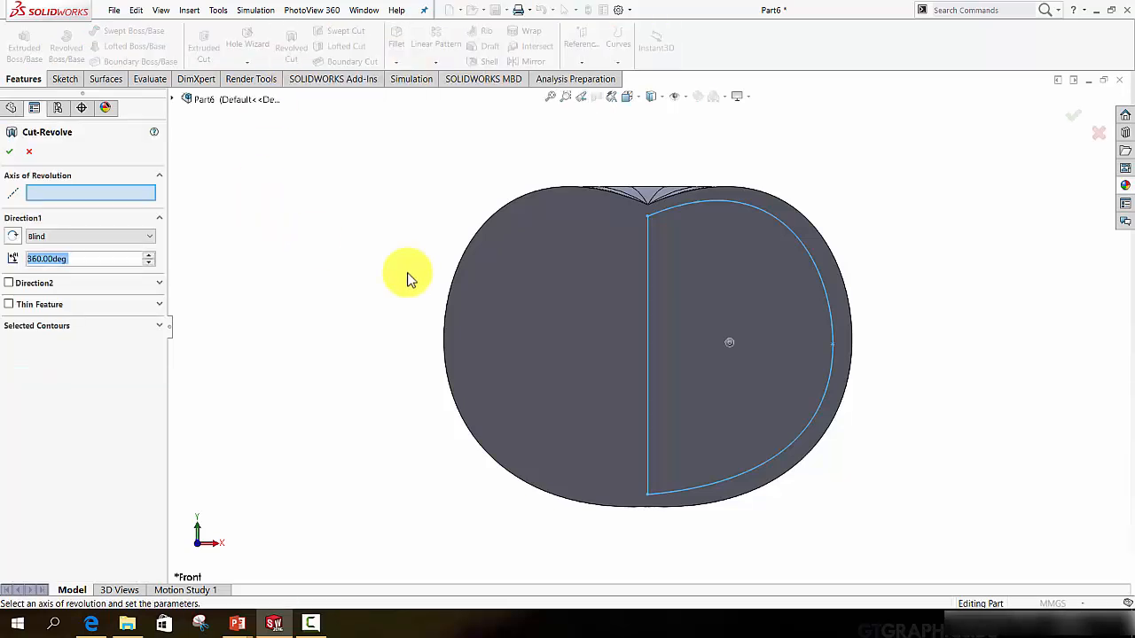
pyautogui.click(647, 304)
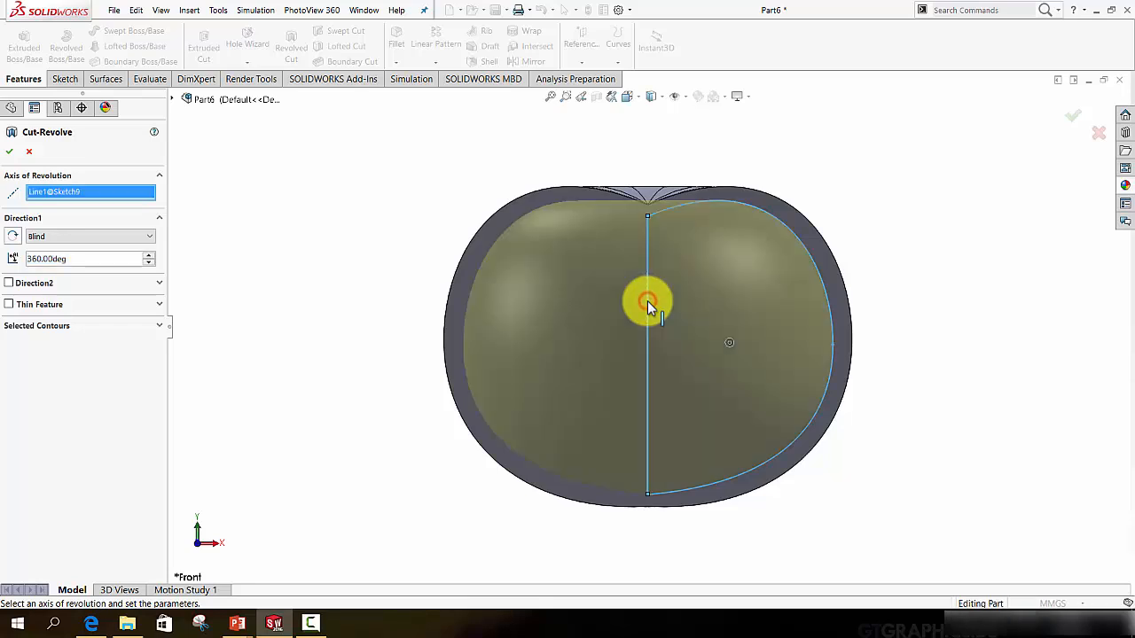
pyautogui.click(1068, 113)
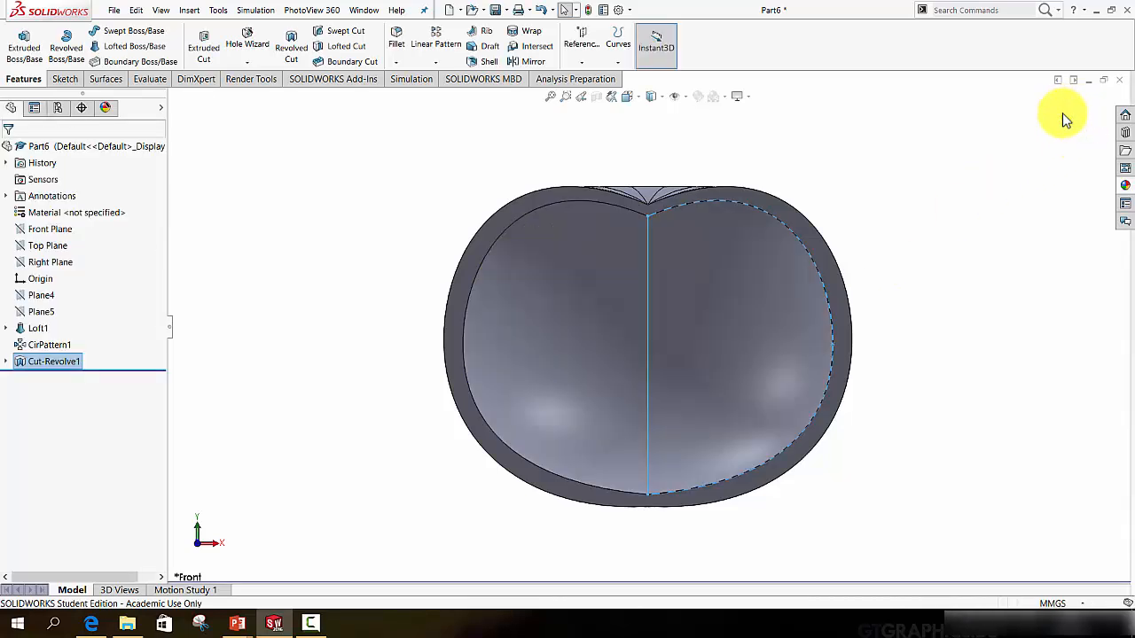
pyautogui.moveTo(732, 278); pyautogui.dragTo(387, 189, button='middle')
pyautogui.moveTo(598, 107); pyautogui.dragTo(700, 351, button='middle')
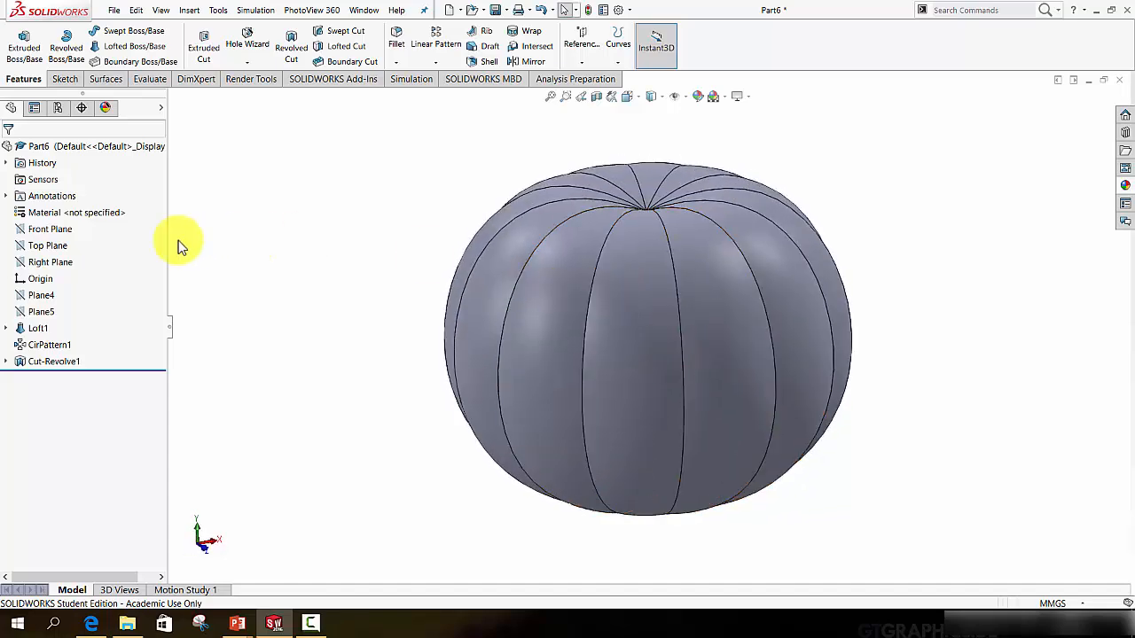
# Create a reference plane offset 210 mm from the Front Plane, in front of the pumpkin
pyautogui.click(591, 44)
pyautogui.click(590, 80)
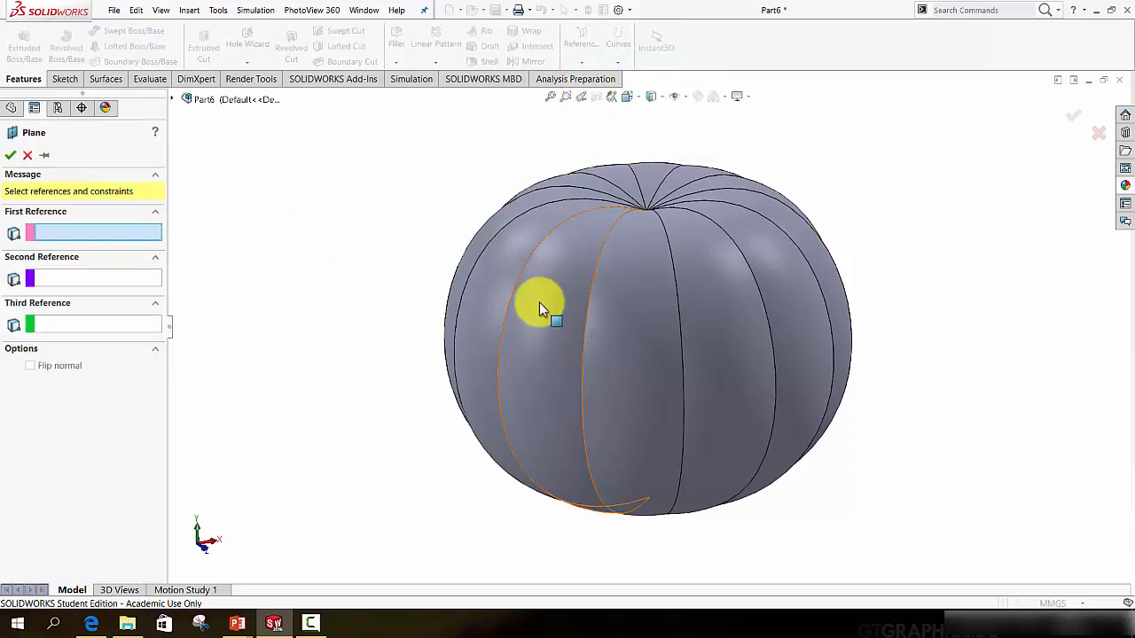
pyautogui.click(172, 96)
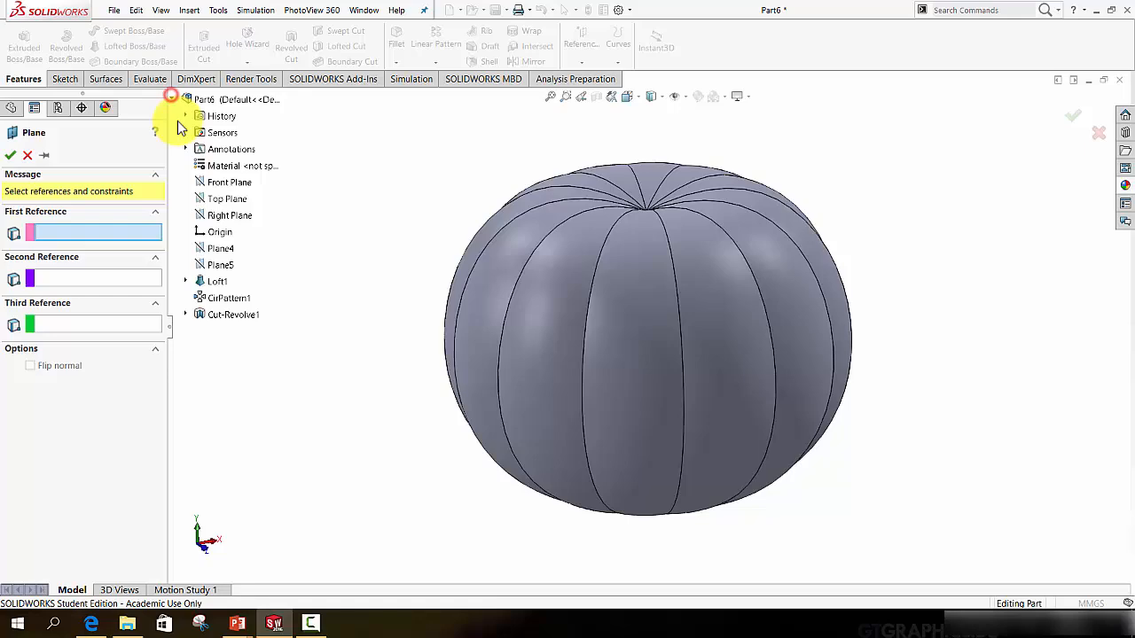
pyautogui.click(229, 182)
pyautogui.moveTo(390, 266); pyautogui.dragTo(461, 327, button='middle')
pyautogui.click(157, 331)
pyautogui.click(157, 331)
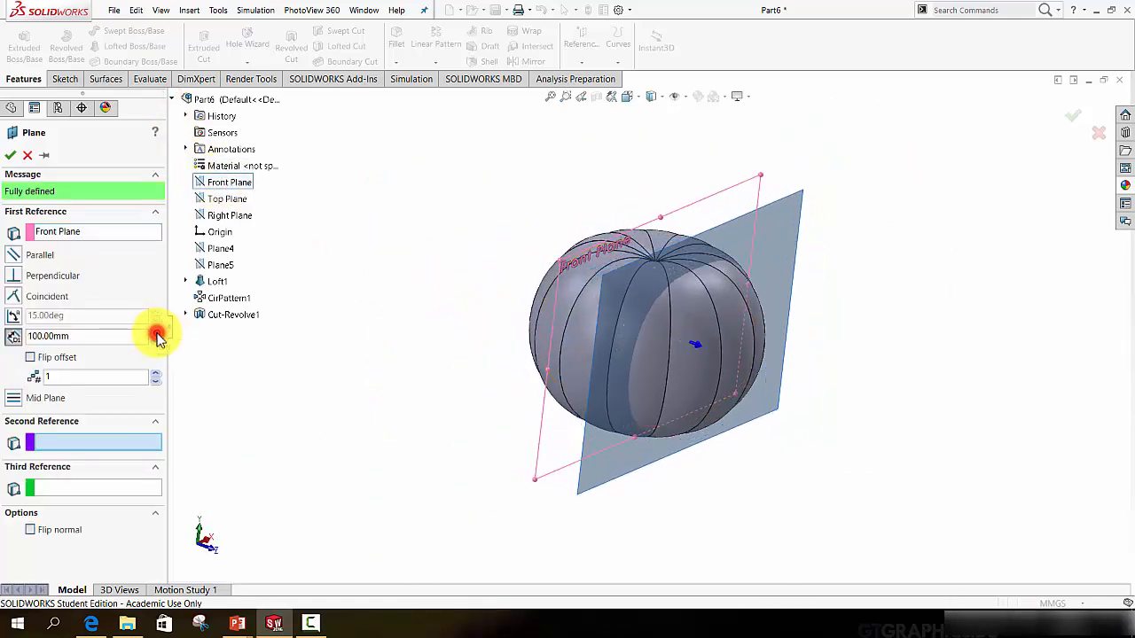
pyautogui.click(157, 331)
pyautogui.click(157, 331)
pyautogui.click(157, 331)
pyautogui.click(156, 332)
pyautogui.click(157, 332)
pyautogui.click(157, 331)
pyautogui.click(157, 331)
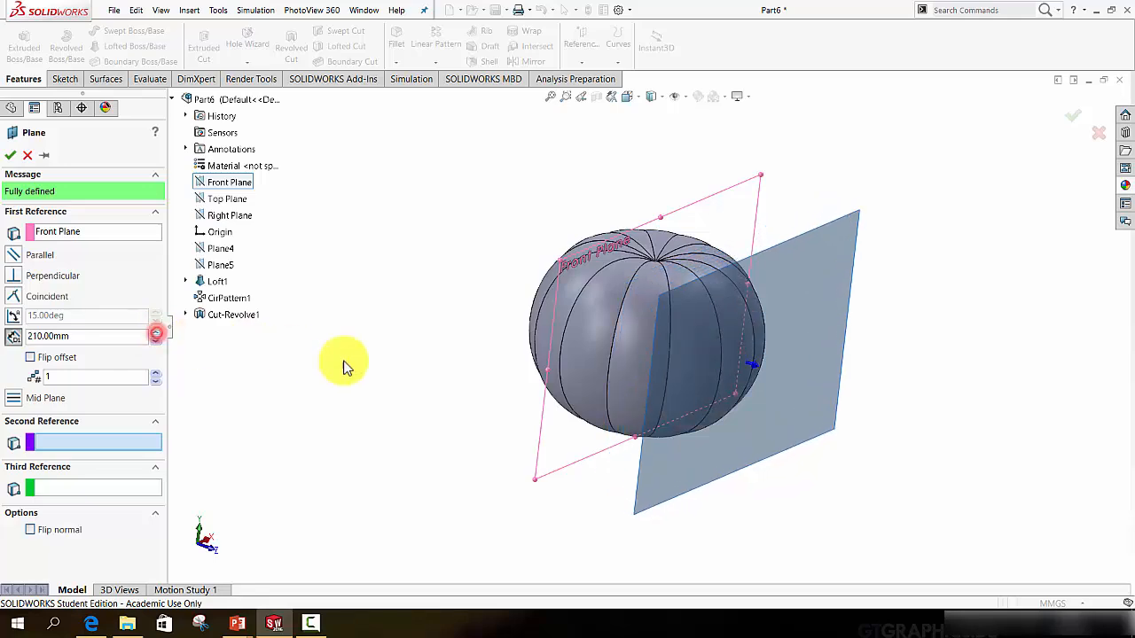
pyautogui.moveTo(413, 352); pyautogui.dragTo(390, 292, button='middle')
pyautogui.click(1073, 116)
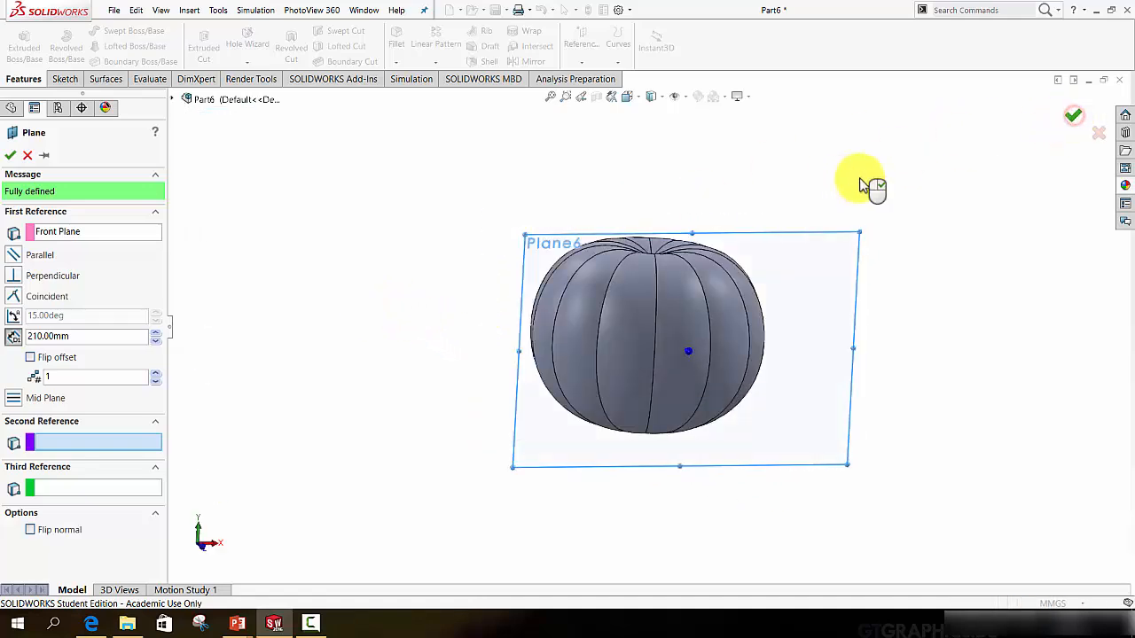
# Start a sketch on the new offset plane, viewed normal to it, and insert the Pumpkin face image as a sketch picture
pyautogui.click(73, 80)
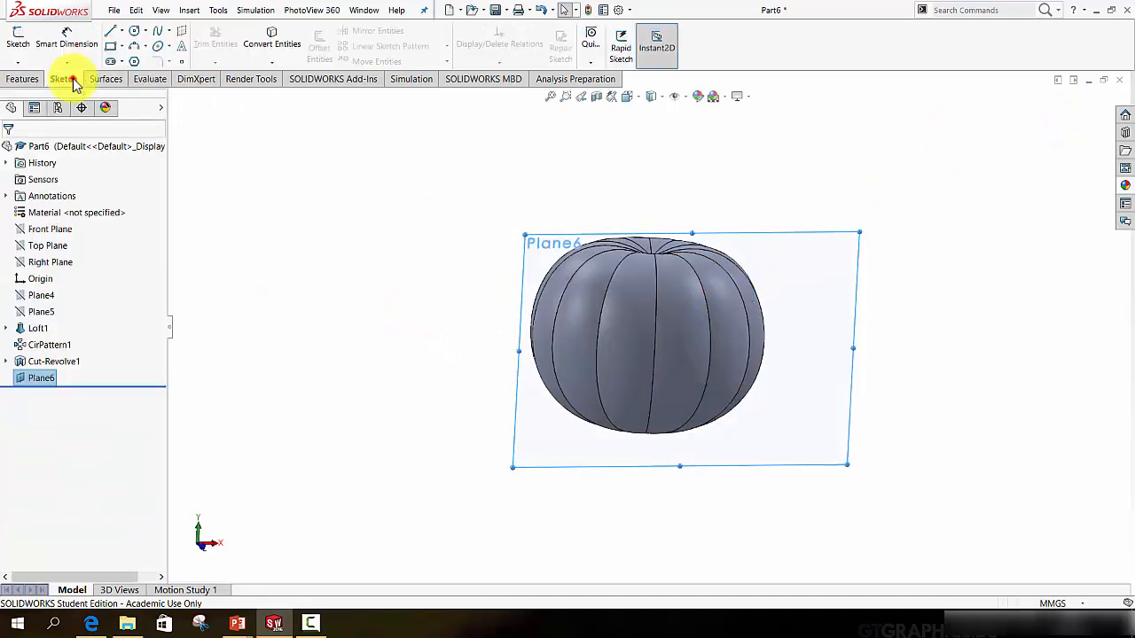
pyautogui.click(116, 41)
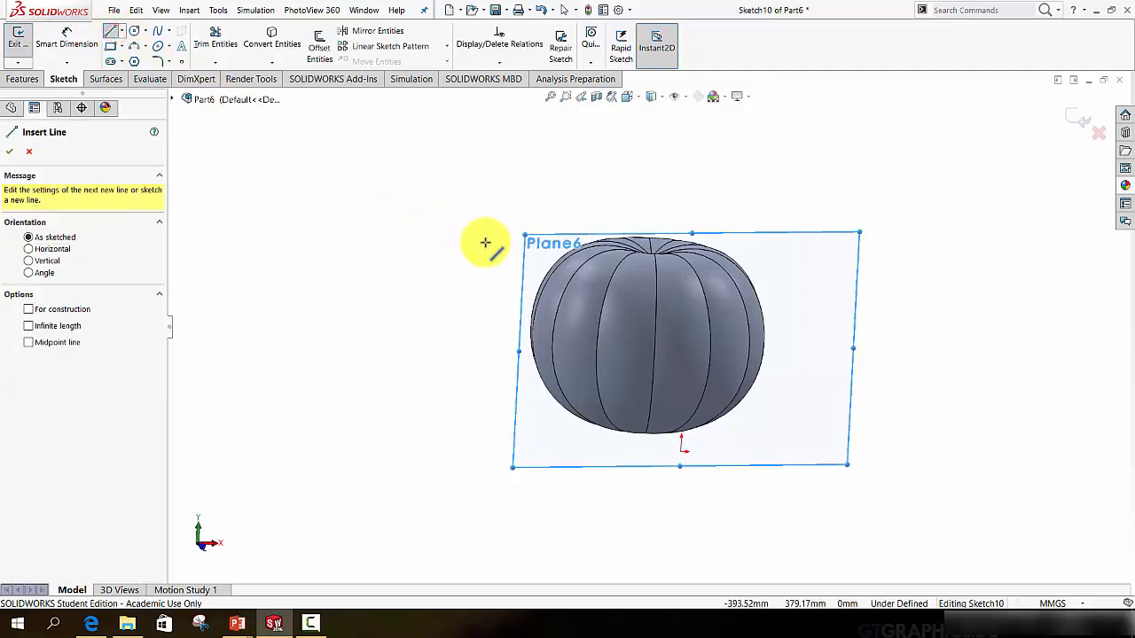
pyautogui.press('space')
pyautogui.click(561, 328)
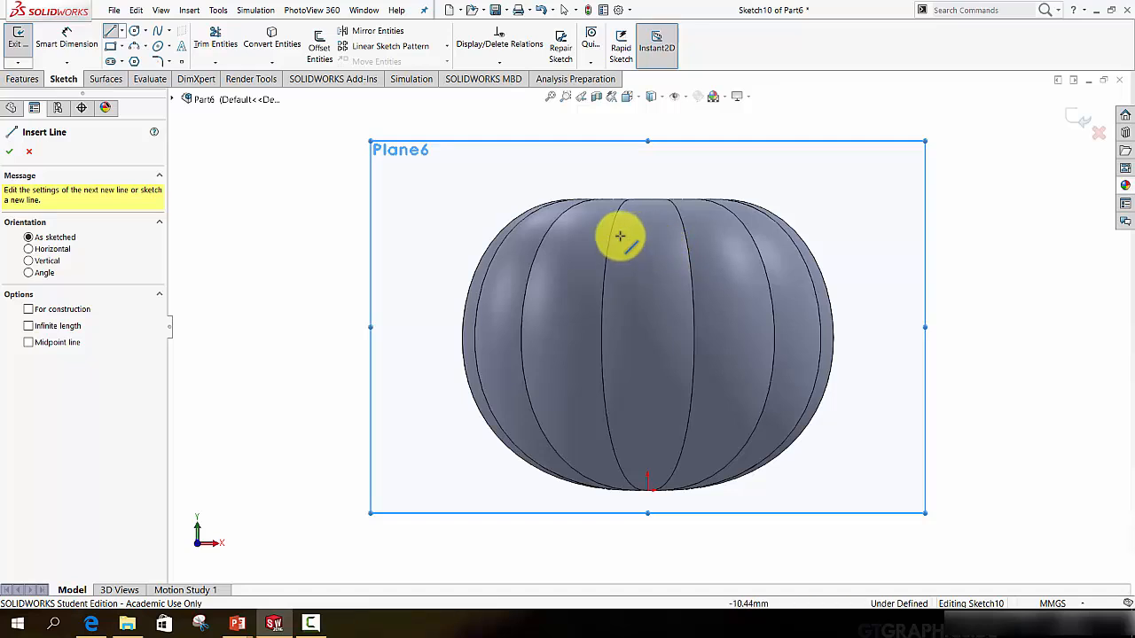
pyautogui.click(218, 10)
pyautogui.moveTo(272, 321)
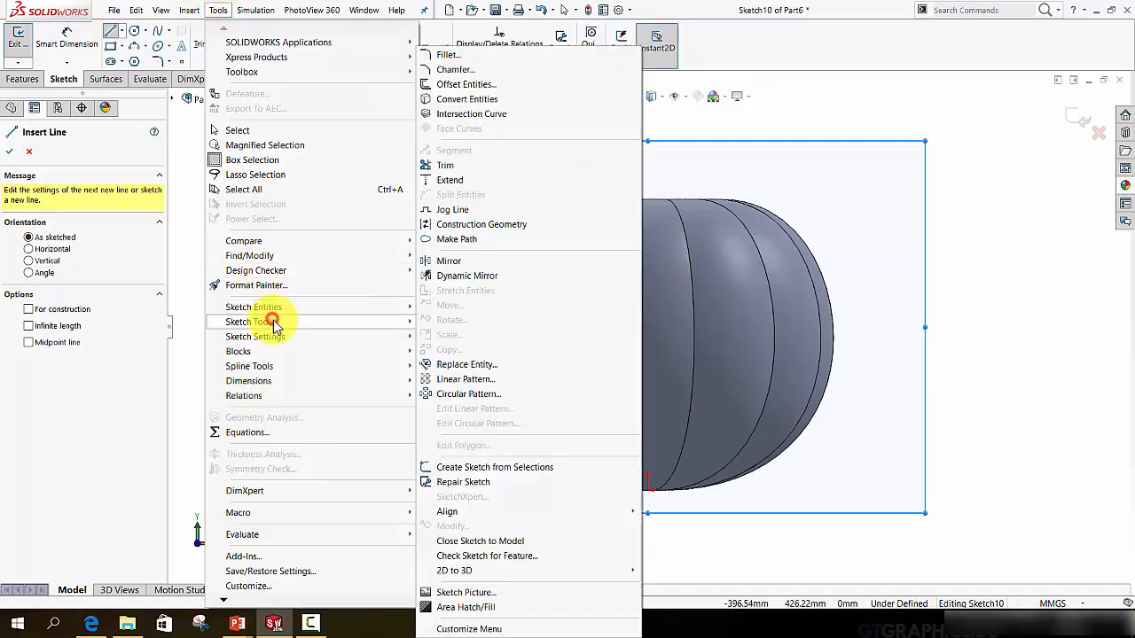
pyautogui.click(470, 599)
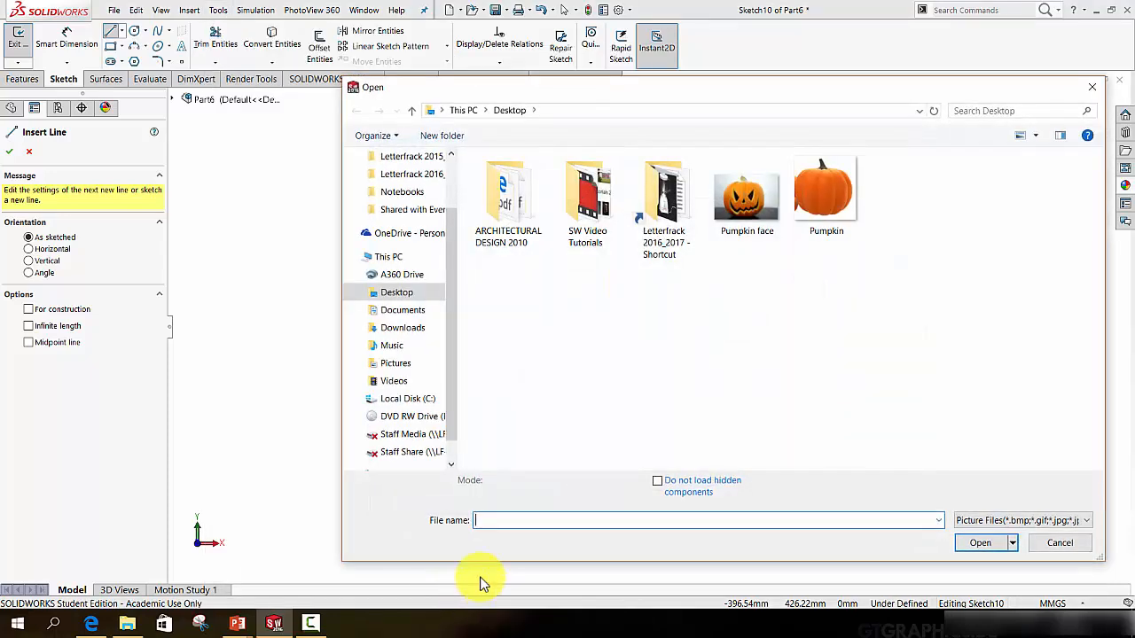
pyautogui.doubleClick(731, 213)
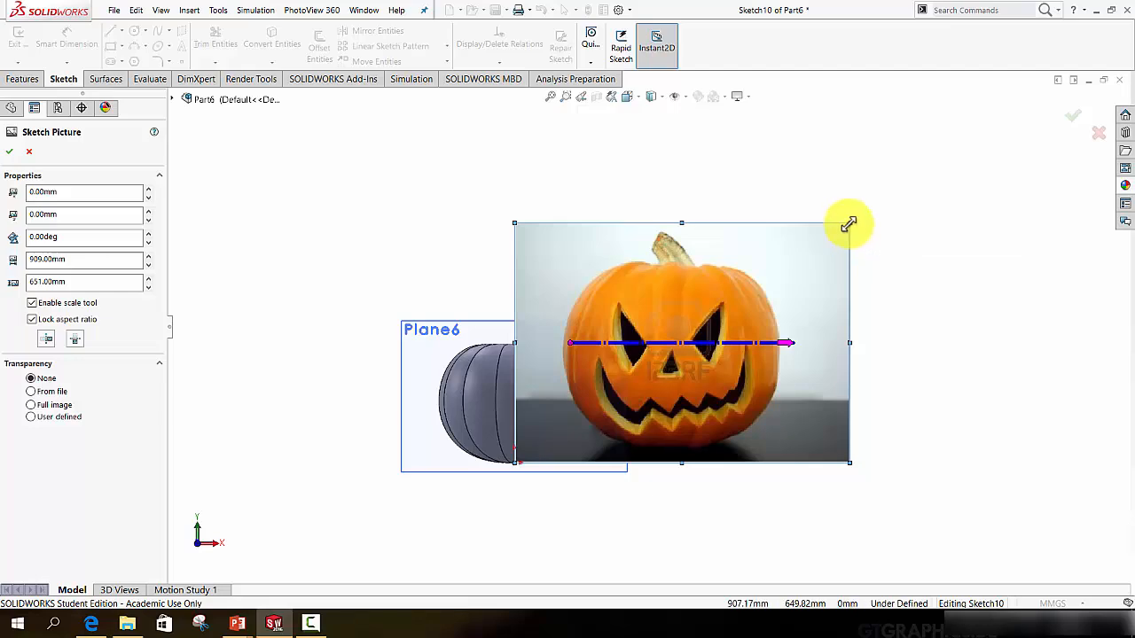
# Scale the sketch picture down to about 428 by 307 mm and position it over the pumpkin body
pyautogui.moveTo(848, 224); pyautogui.dragTo(570, 372)
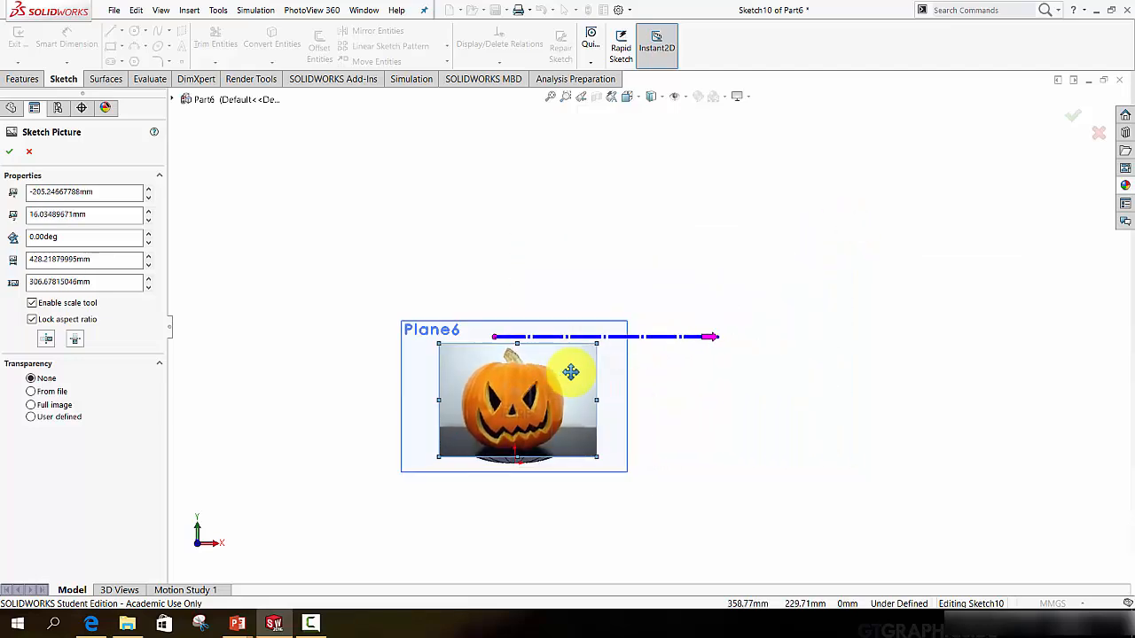
pyautogui.scroll(2, 585, 363)
pyautogui.scroll(-9, 585, 361)
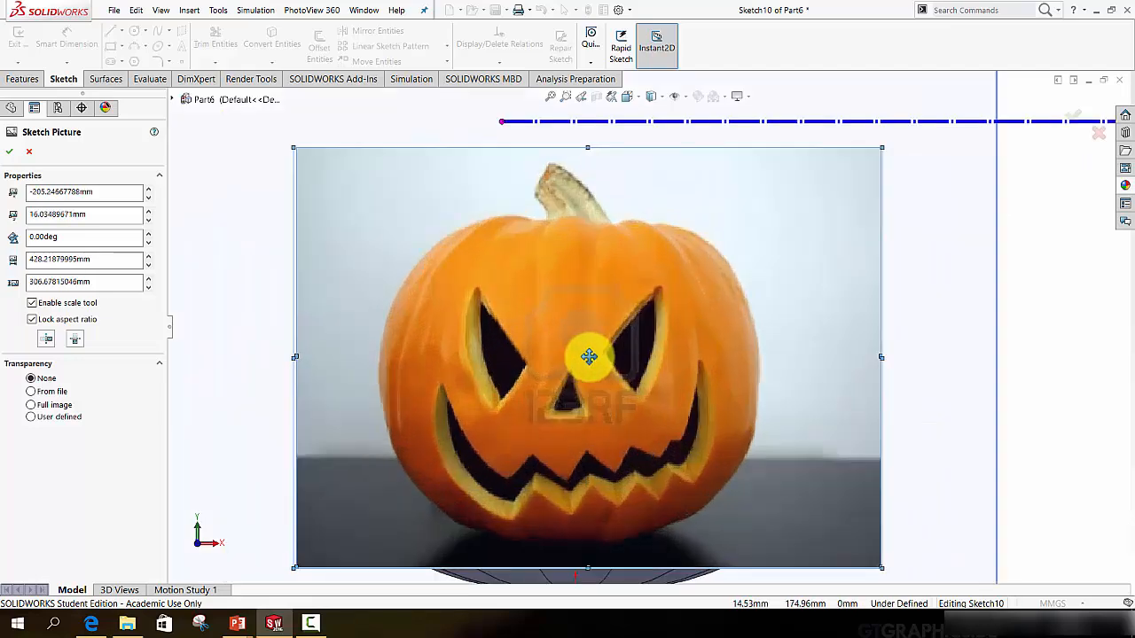
# Apply full-image transparency of about 0.58 to the sketch picture
pyautogui.scroll(5, 588, 356)
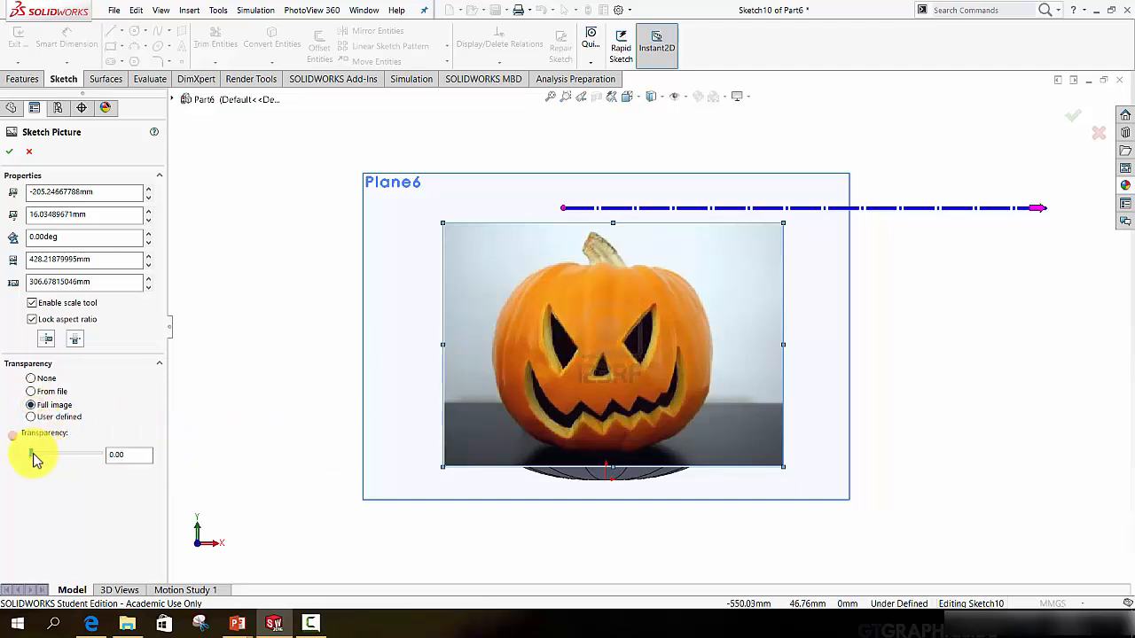
pyautogui.click(86, 454)
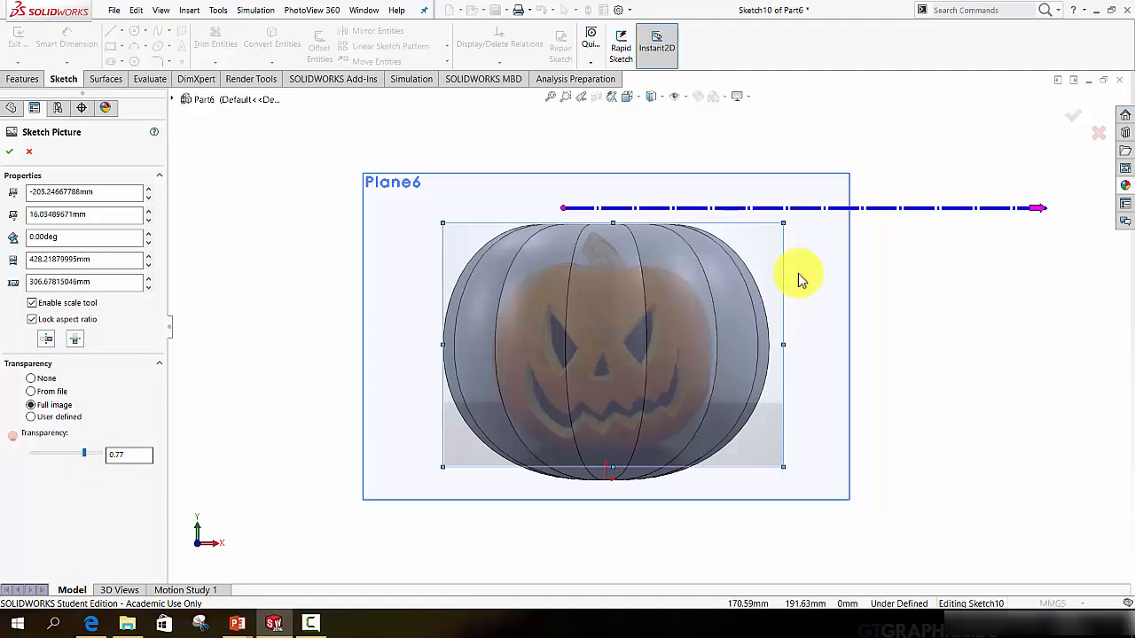
pyautogui.moveTo(82, 459); pyautogui.dragTo(71, 455)
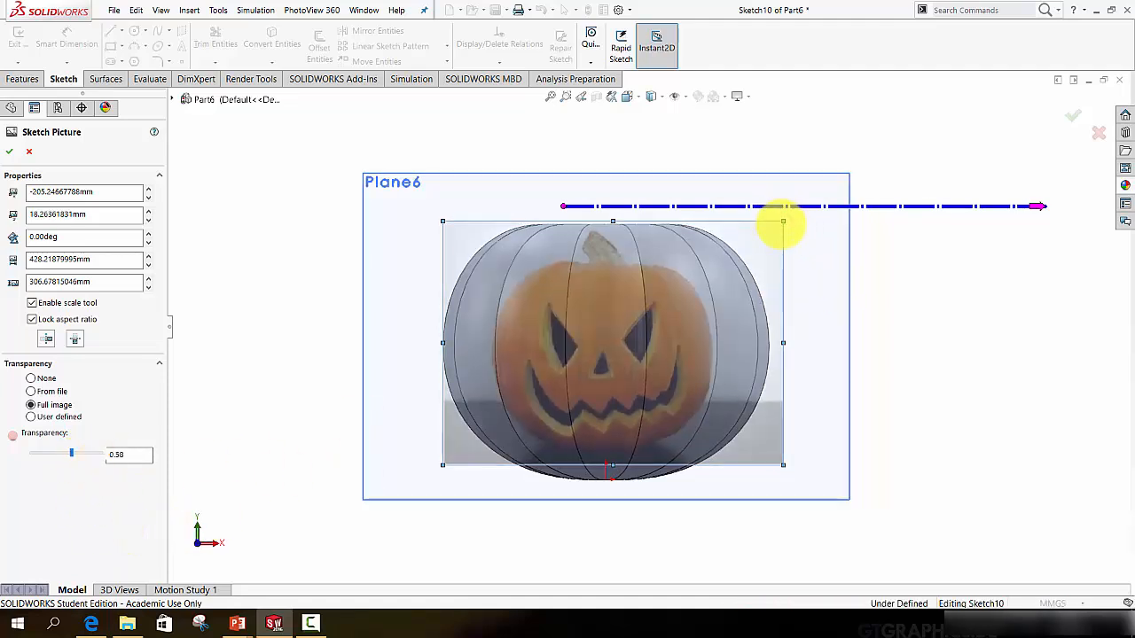
# Enlarge the sketch picture to about 578 by 414 mm and align its pumpkin with the modelled body
pyautogui.moveTo(780, 225); pyautogui.dragTo(891, 151)
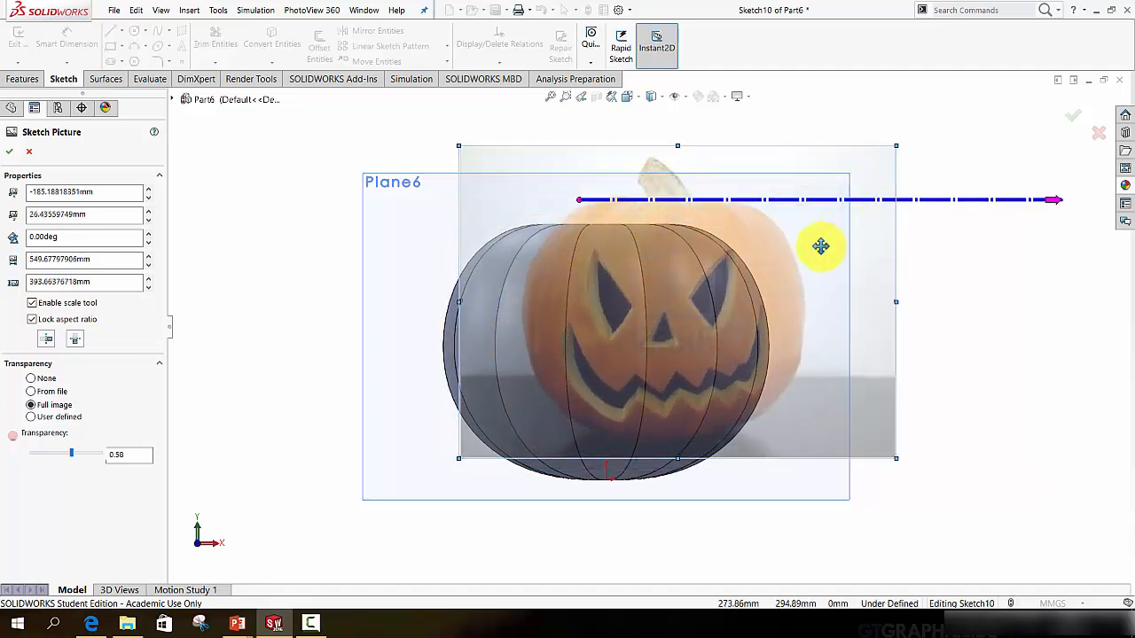
pyautogui.moveTo(819, 240); pyautogui.dragTo(767, 274)
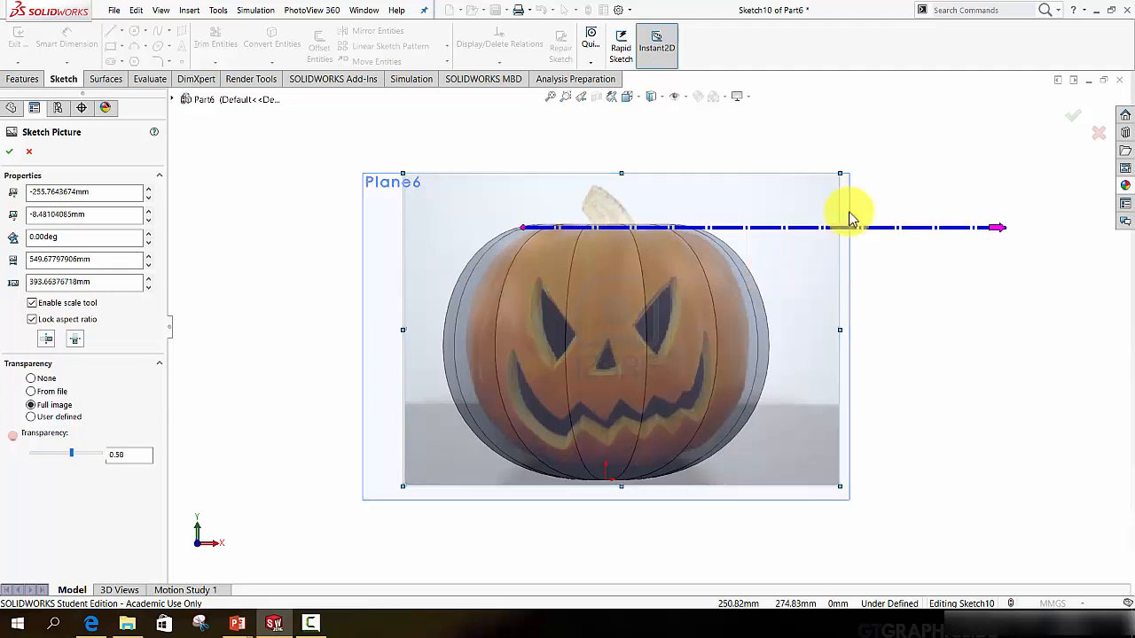
pyautogui.moveTo(838, 174)
pyautogui.mouseDown()
pyautogui.moveTo(861, 167)
pyautogui.moveTo(838, 165)
pyautogui.mouseUp()
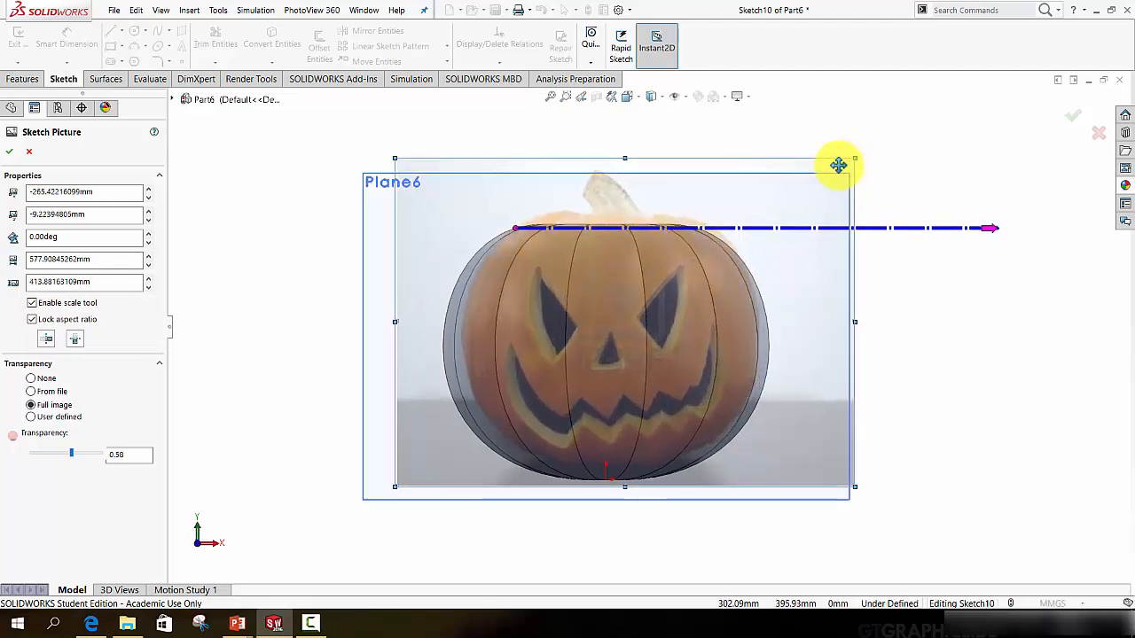
pyautogui.moveTo(656, 266); pyautogui.dragTo(610, 387, button='middle')
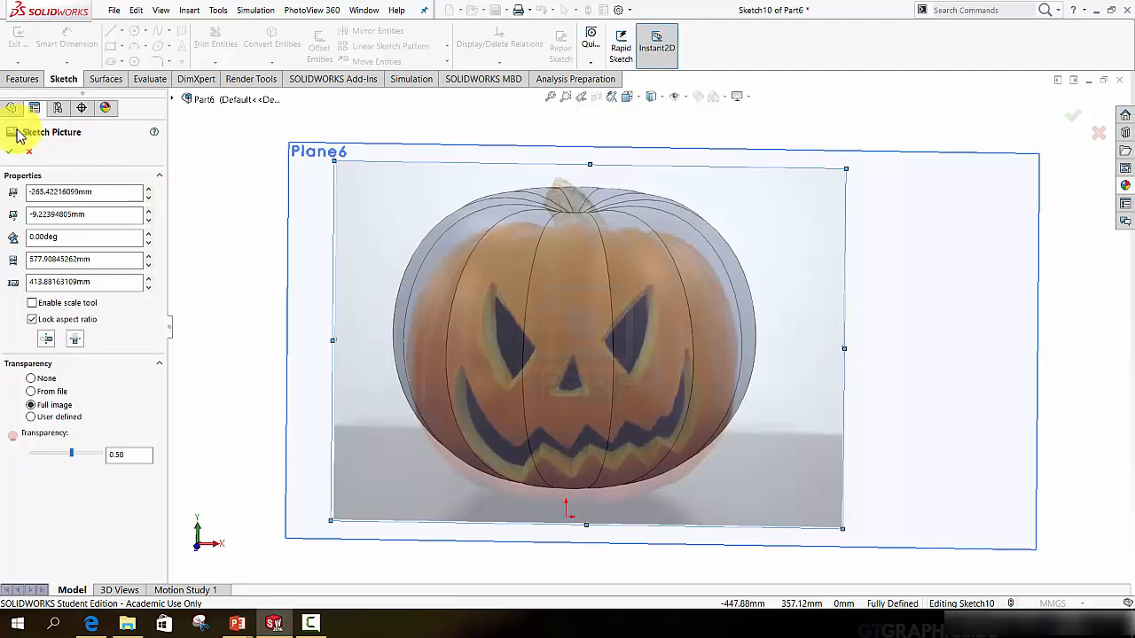
pyautogui.click(11, 153)
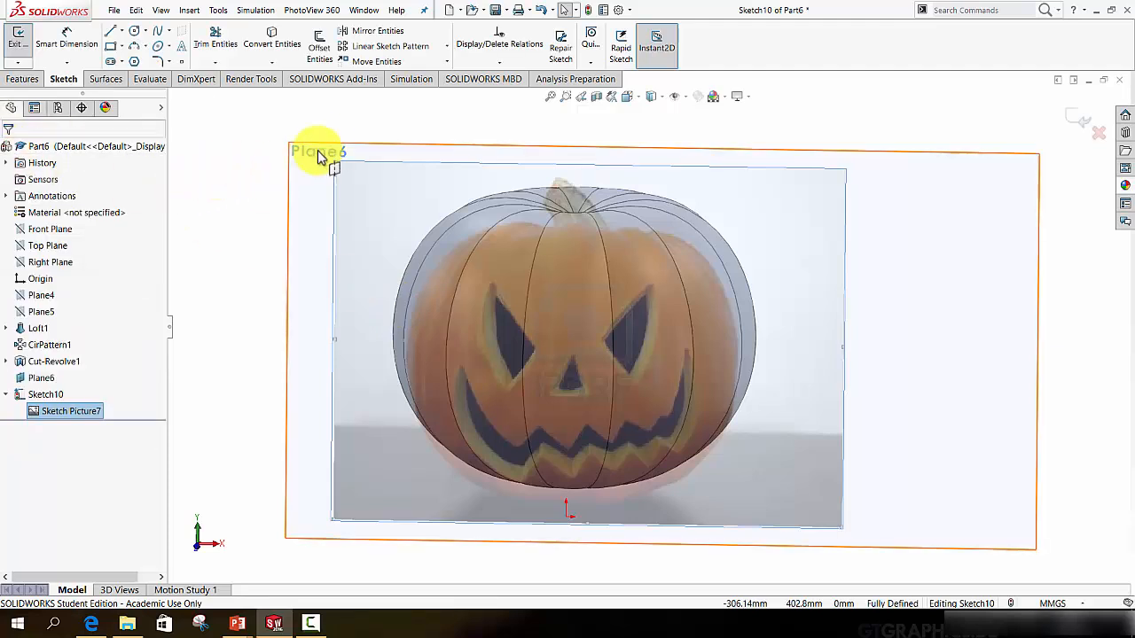
# Hide the offset reference plane and view the sketch face-on around the eyes
pyautogui.rightClick(39, 380)
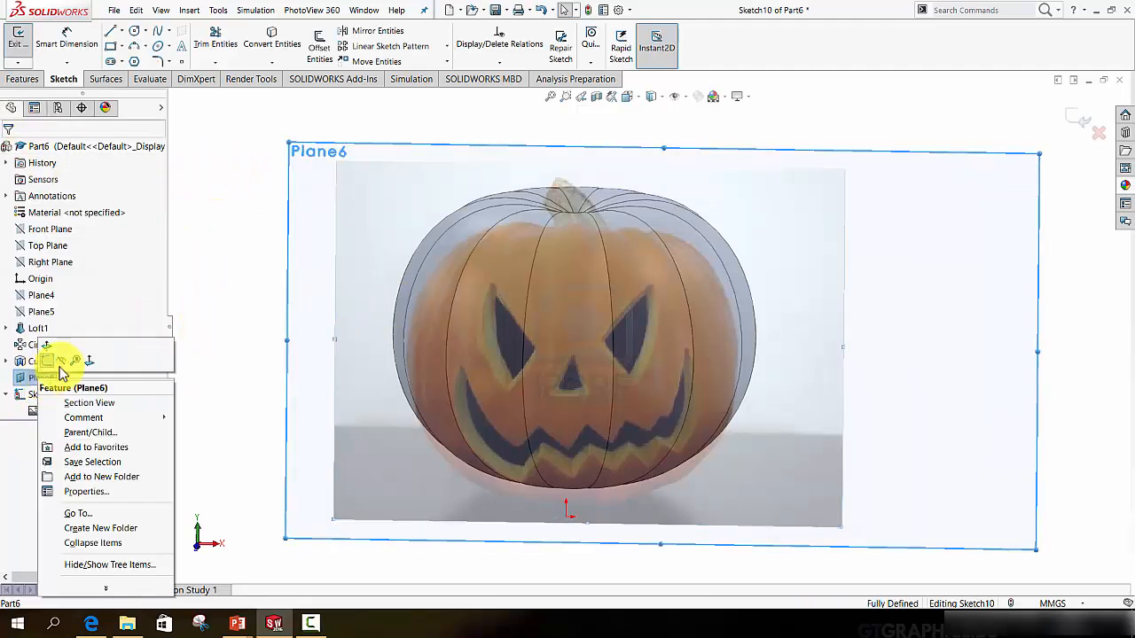
pyautogui.click(71, 362)
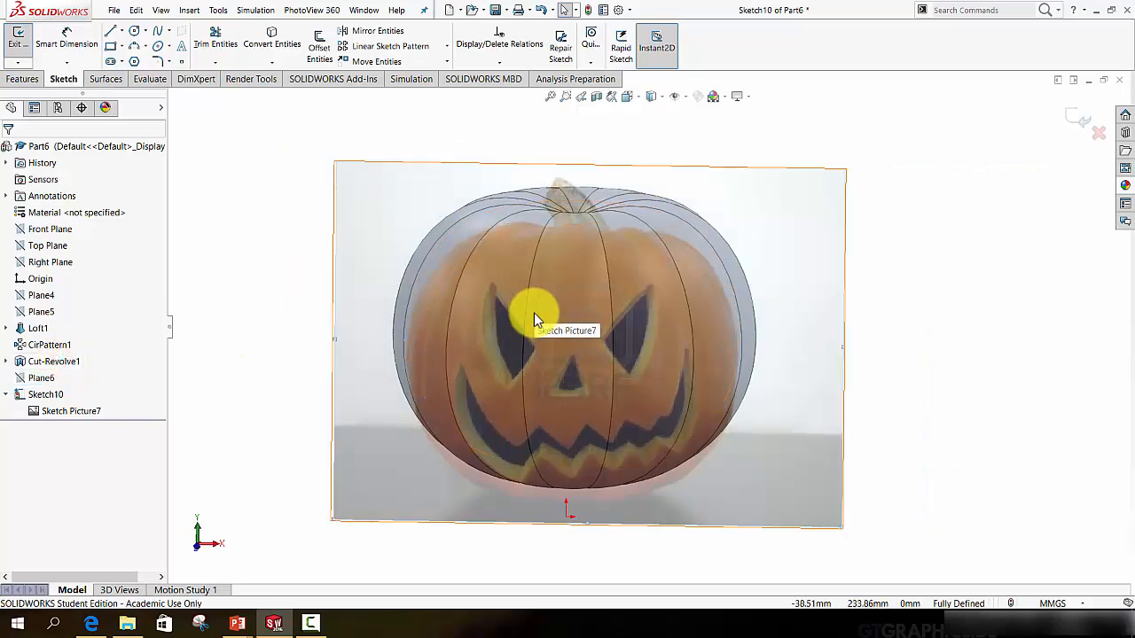
pyautogui.press('space')
pyautogui.click(610, 395)
pyautogui.scroll(-5, 542, 320)
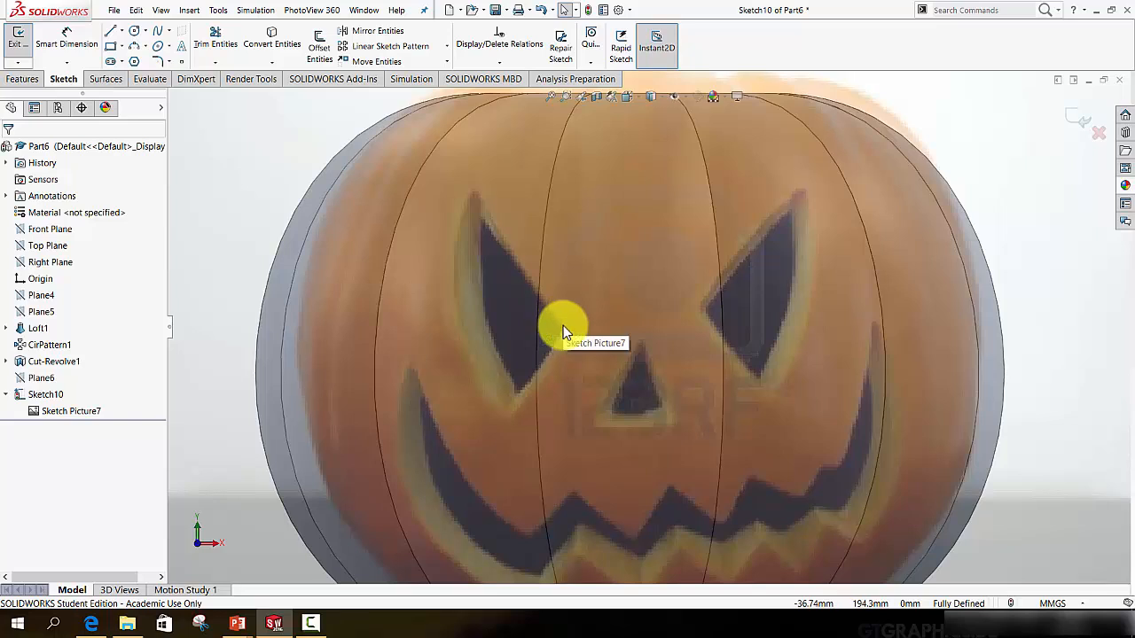
# Trace the left eye's outer edge with a 3-point arc of about 101 mm radius and its upper edge with one of about 650 mm
pyautogui.click(132, 46)
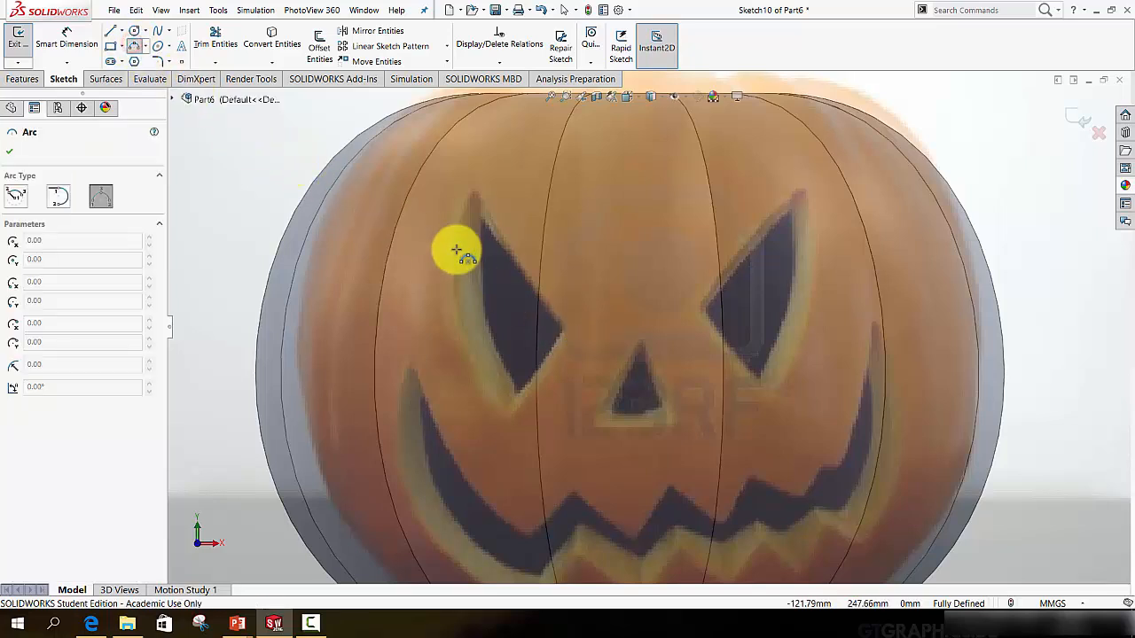
pyautogui.click(473, 190)
pyautogui.click(509, 408)
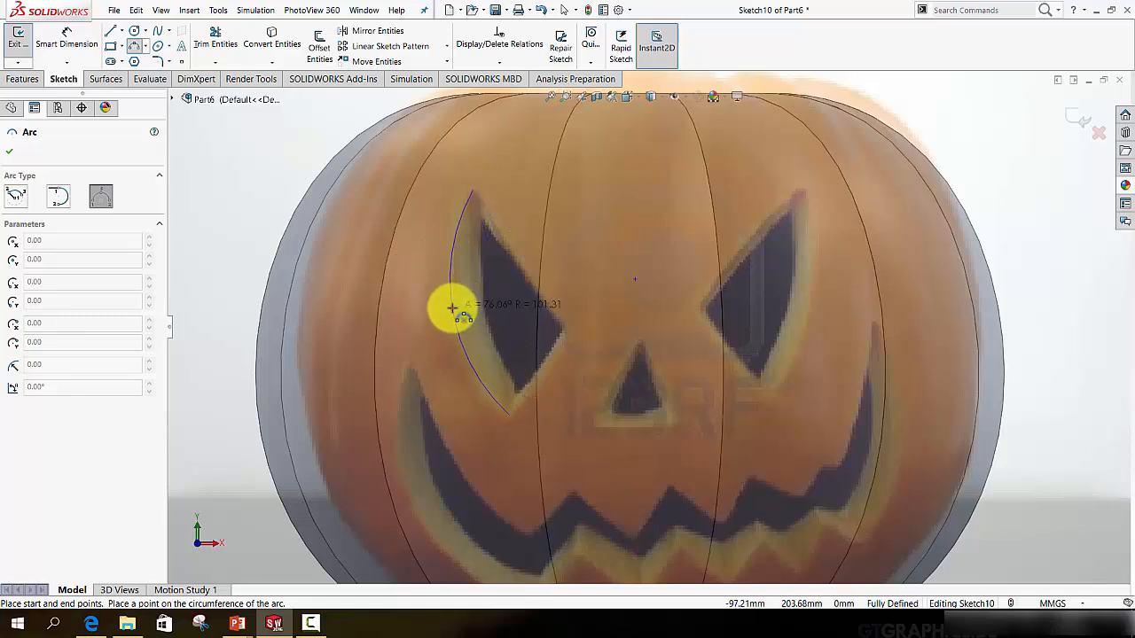
pyautogui.click(452, 308)
pyautogui.scroll(-3, 554, 284)
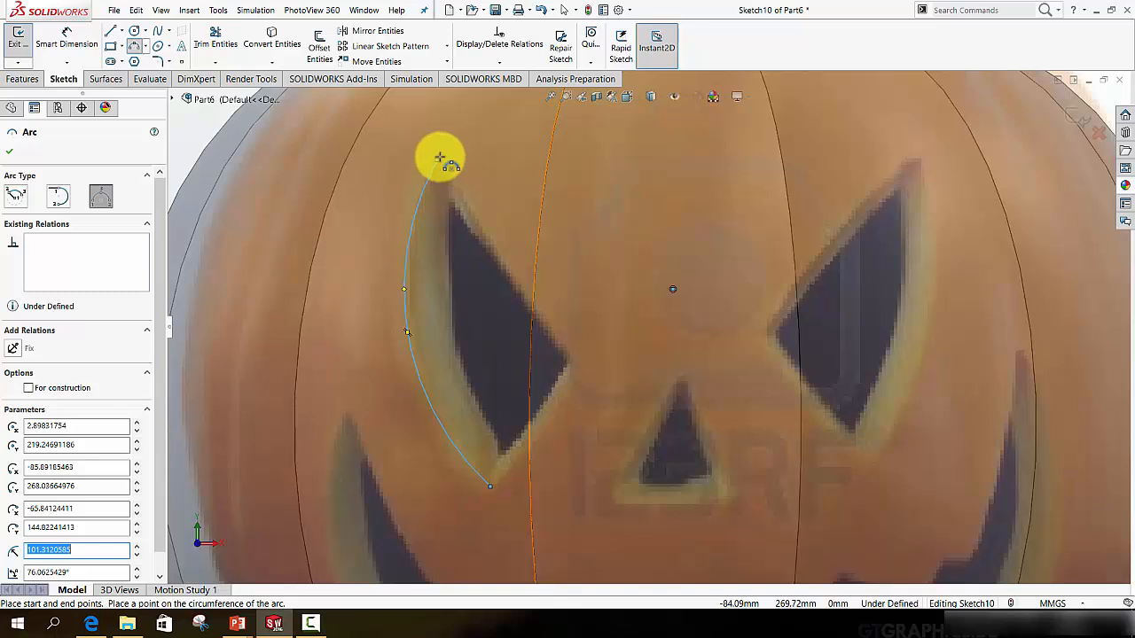
pyautogui.click(436, 161)
pyautogui.click(567, 362)
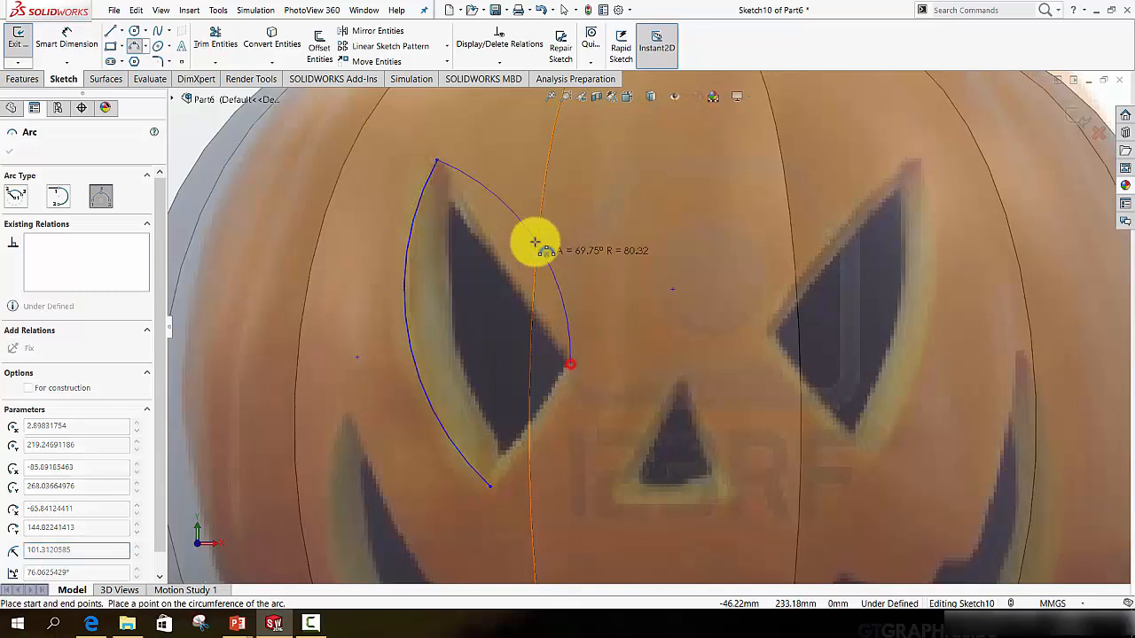
pyautogui.click(499, 263)
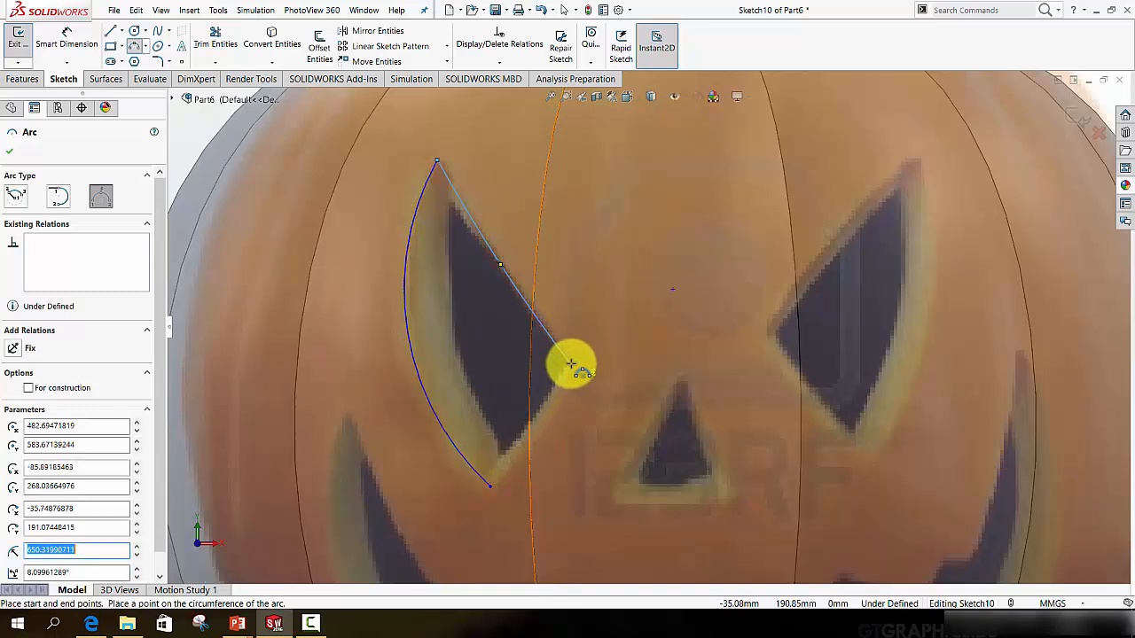
# Try to close the left eye outline with a 3-point arc along its lower inner edge
pyautogui.click(569, 365)
pyautogui.click(492, 486)
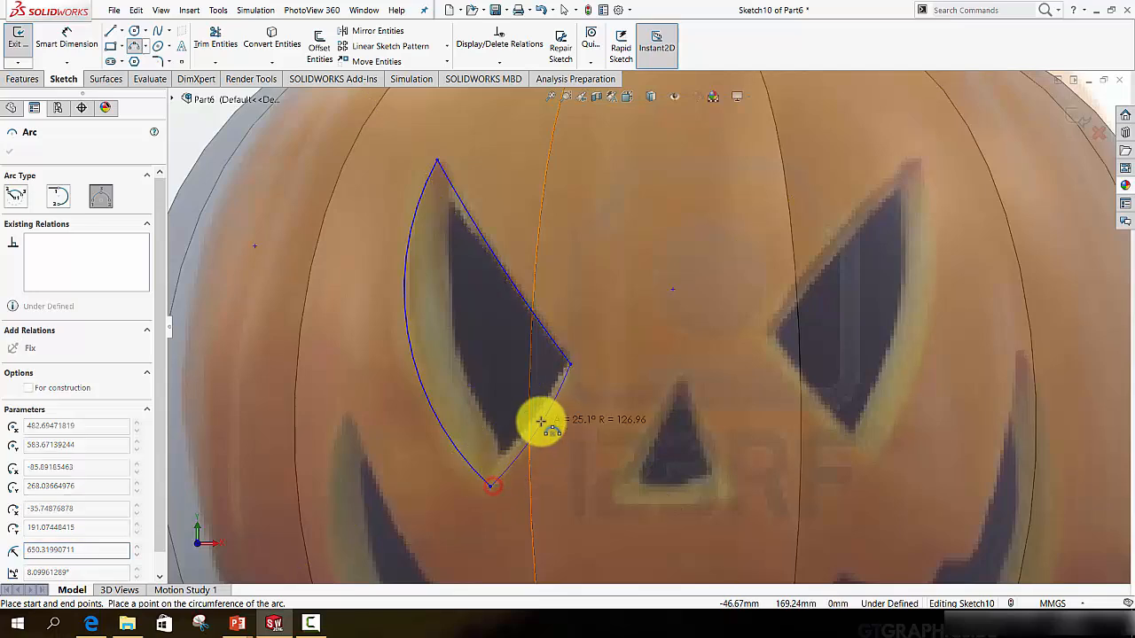
pyautogui.click(538, 414)
# Trace the right eye's upper edge with a 3-point arc of about 209 mm radius and its outer edge with one of about 177 mm
pyautogui.scroll(2, 848, 340)
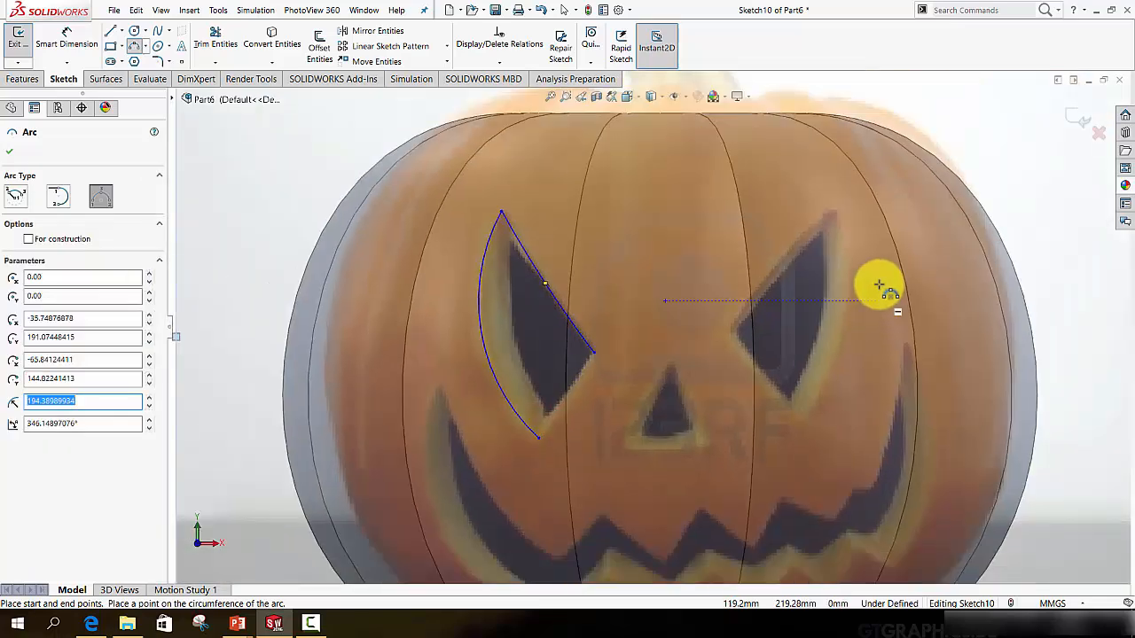
pyautogui.scroll(-4, 814, 237)
pyautogui.click(792, 179)
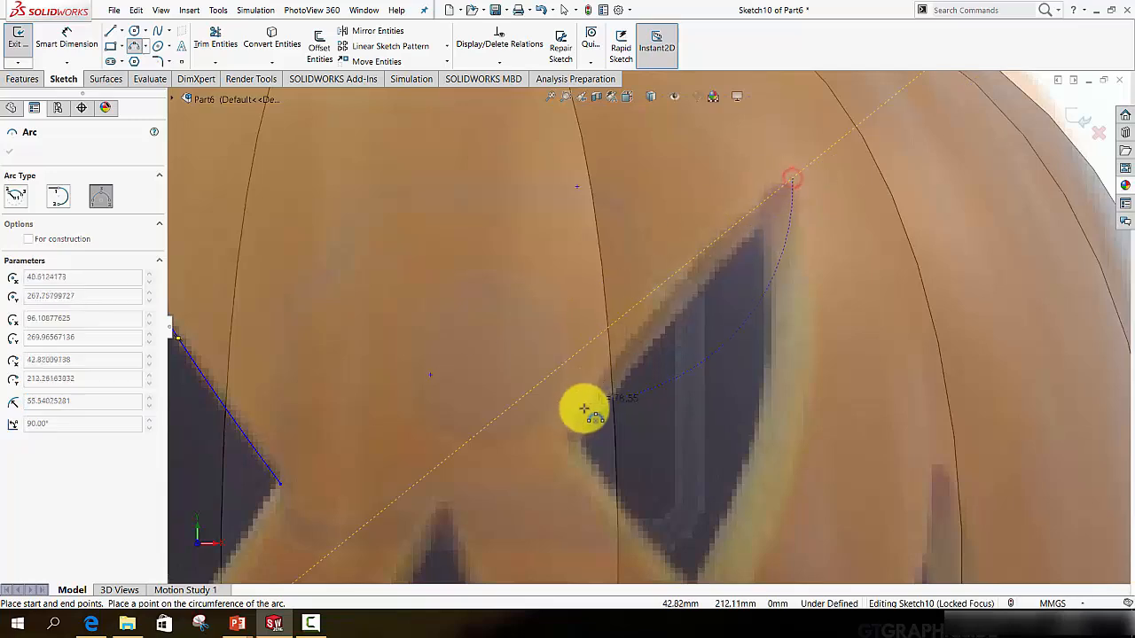
pyautogui.click(565, 444)
pyautogui.click(656, 310)
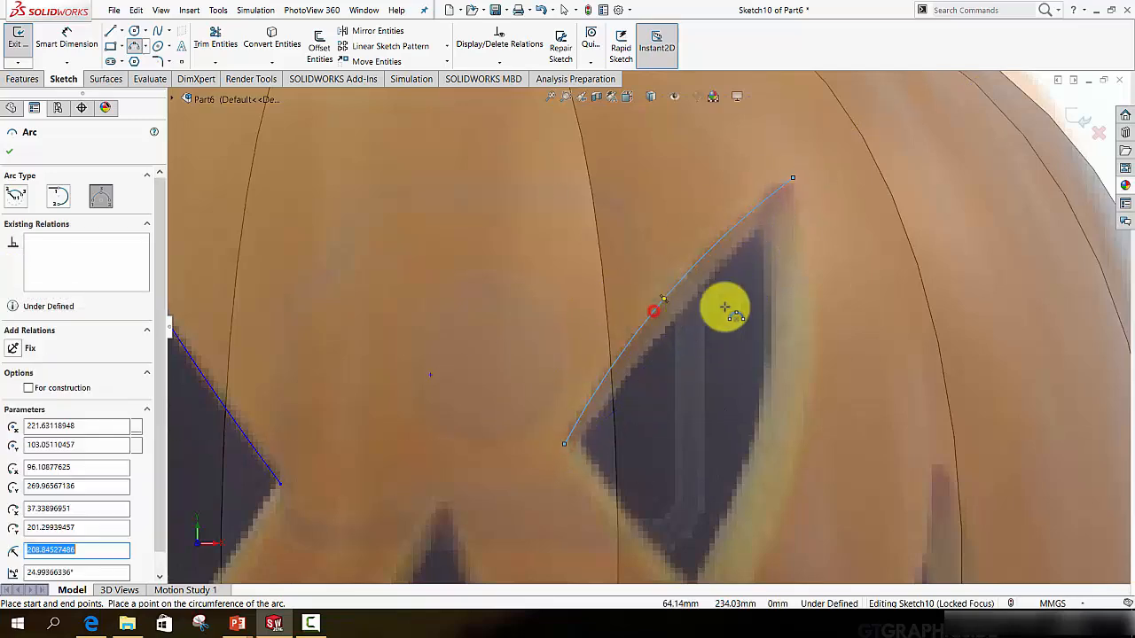
pyautogui.click(790, 179)
pyautogui.scroll(2, 824, 266)
pyautogui.scroll(-2, 771, 372)
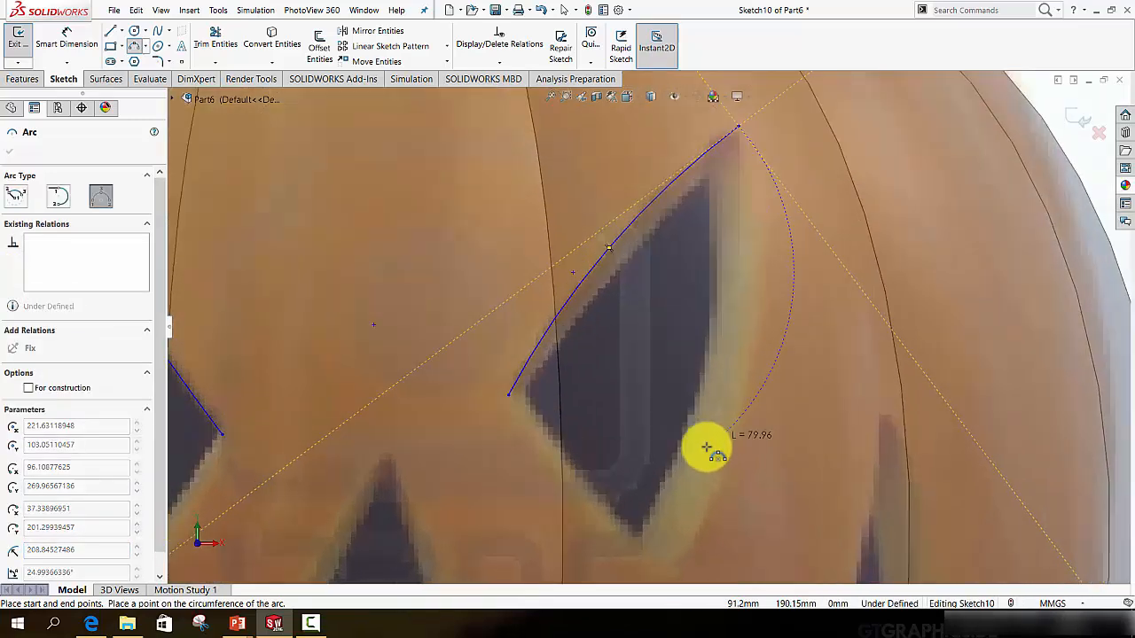
pyautogui.click(646, 549)
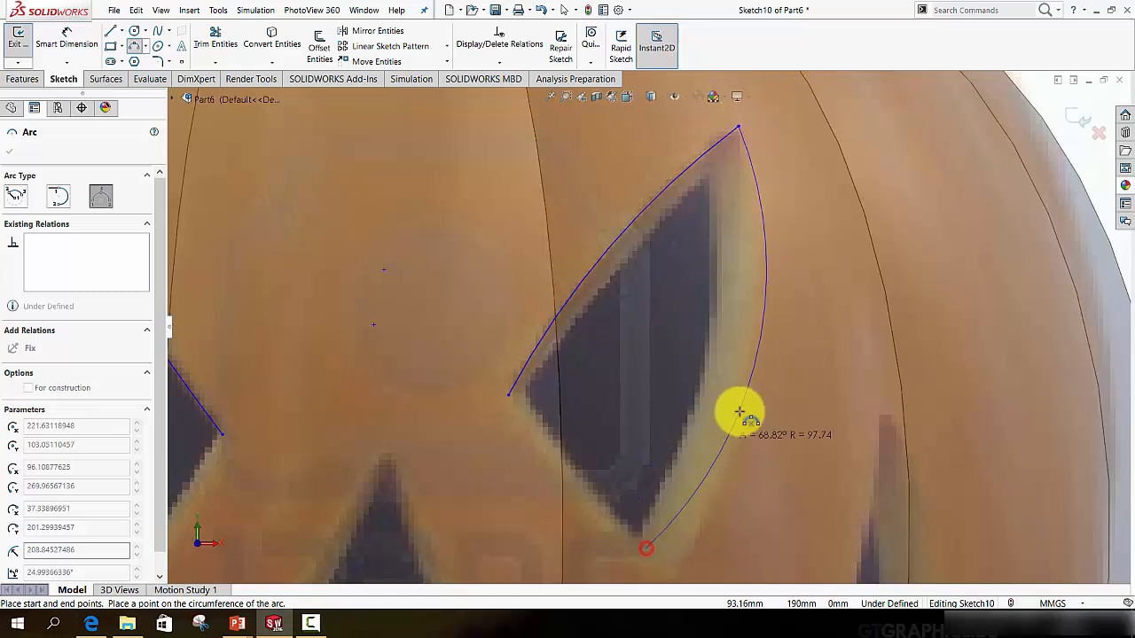
pyautogui.click(723, 365)
# Try to close the right eye outline with a 3-point arc along its lower inner edge
pyautogui.click(646, 548)
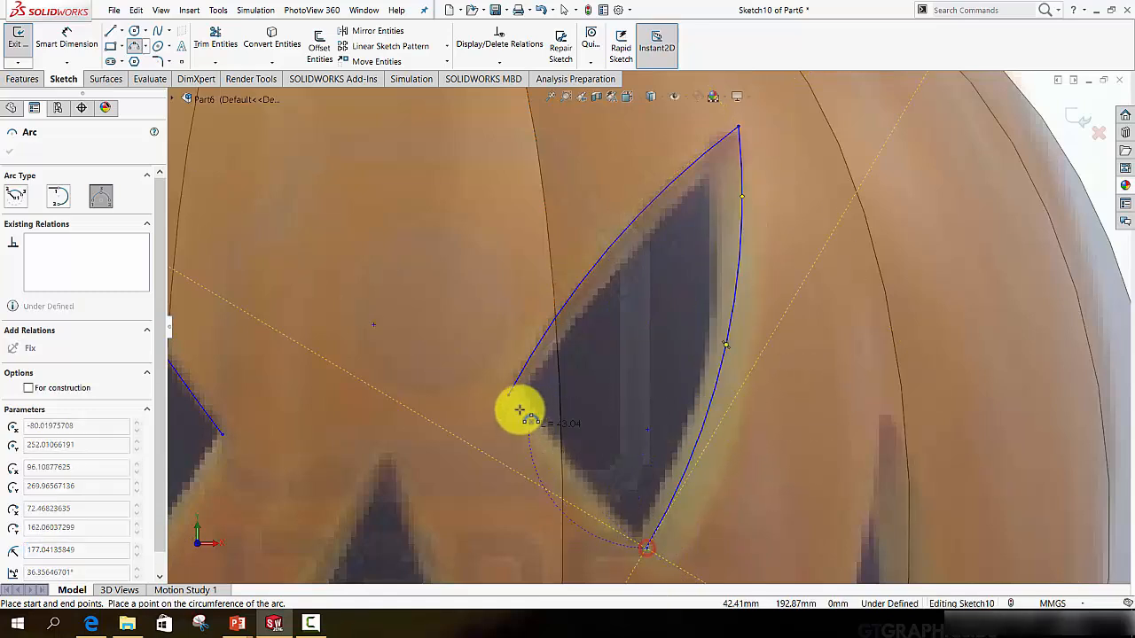
pyautogui.click(509, 399)
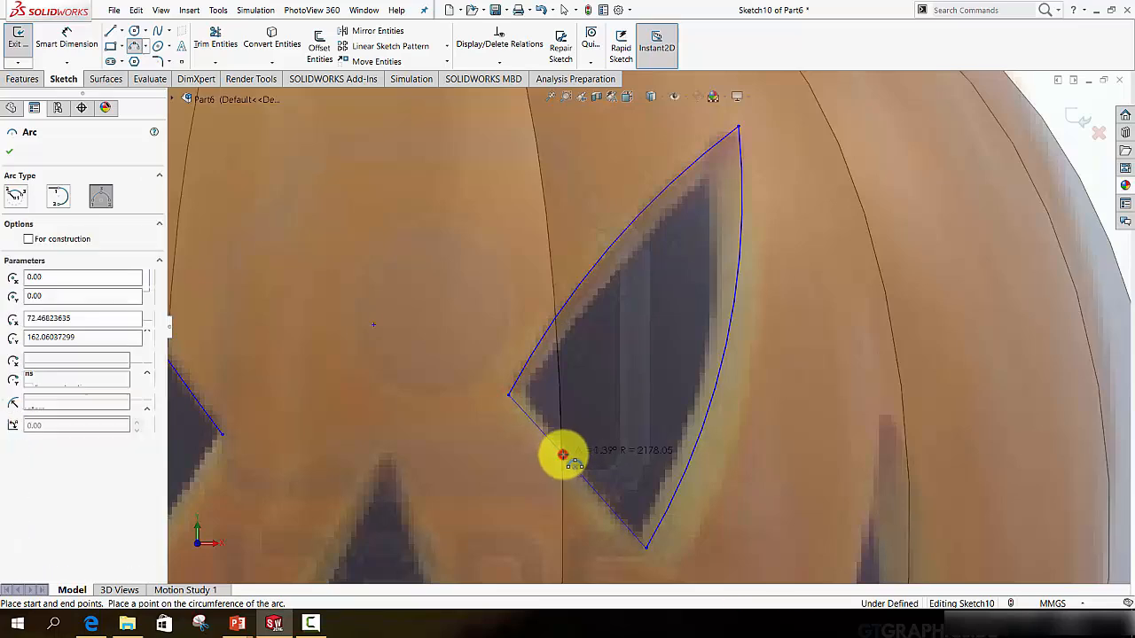
pyautogui.scroll(6, 563, 455)
# Close the left eye outline with a 3-point arc of about 335 mm radius along its lower inner edge
pyautogui.scroll(-2, 587, 408)
pyautogui.scroll(-2, 589, 390)
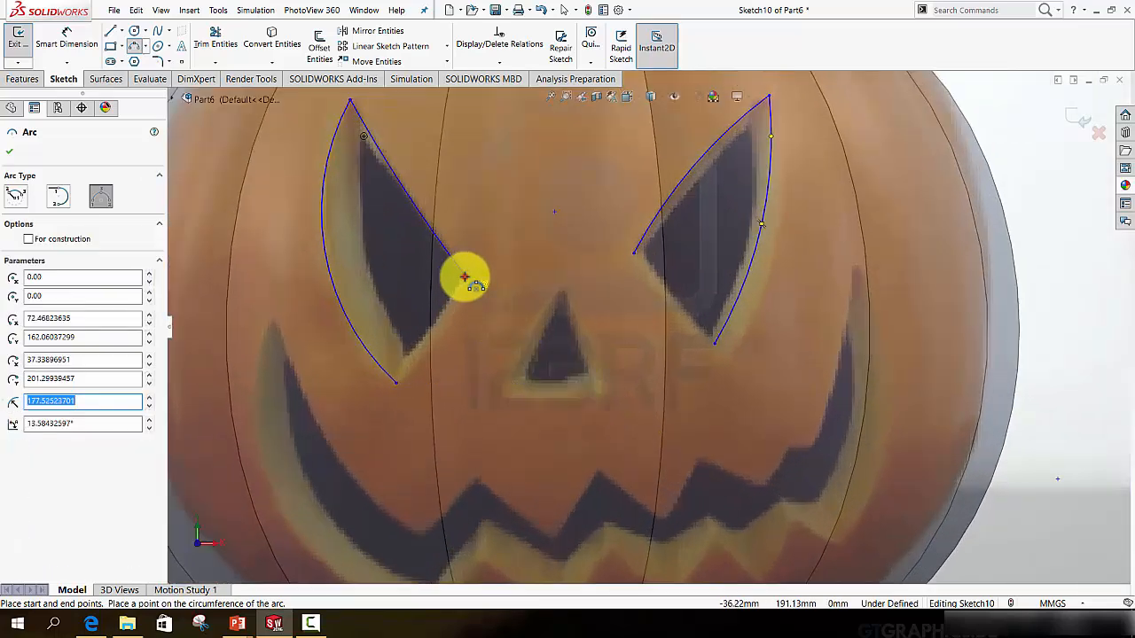
pyautogui.click(464, 277)
pyautogui.click(398, 382)
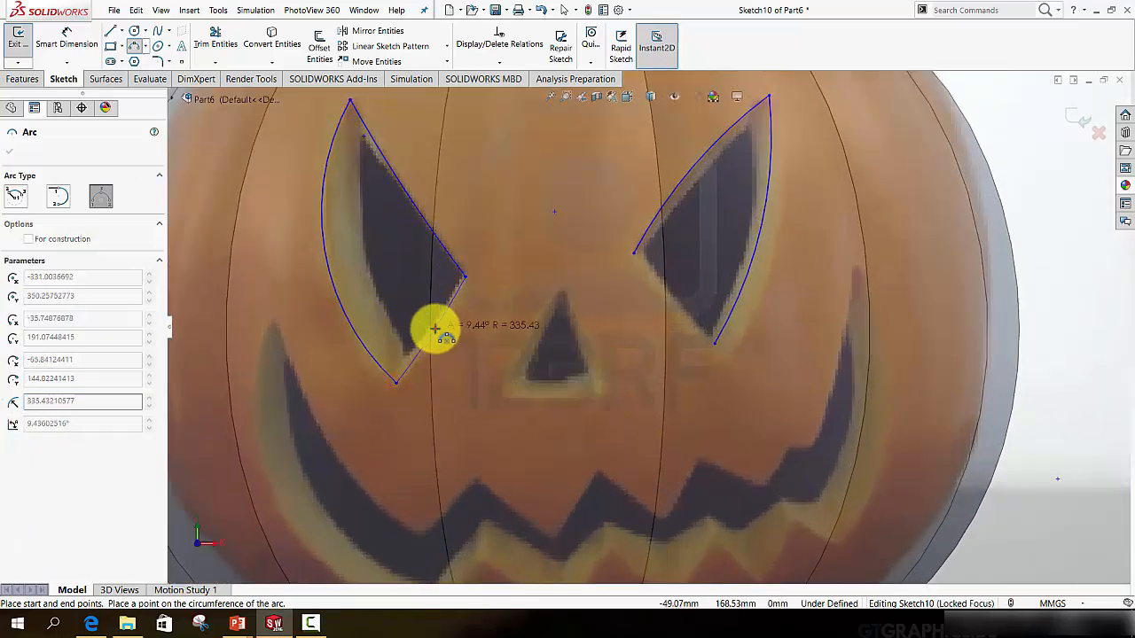
pyautogui.click(435, 330)
# Trace the mouth's left end with an outer arc of about 104 mm radius and an inner arc of about 146 mm from the same corner
pyautogui.scroll(3, 532, 405)
pyautogui.scroll(-2, 532, 436)
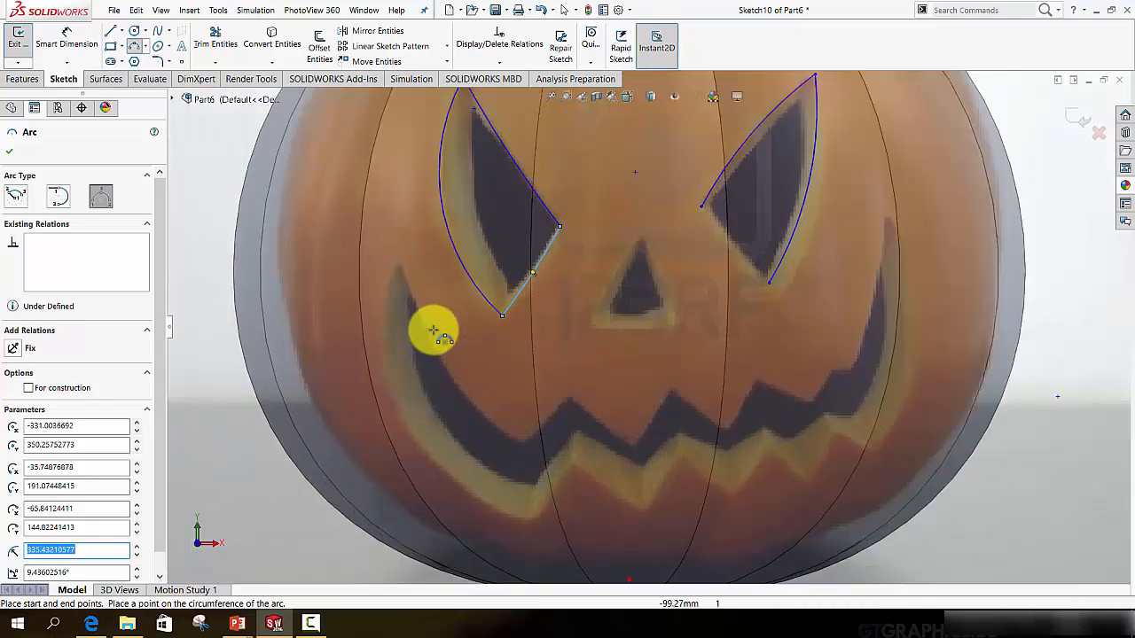
pyautogui.click(397, 264)
pyautogui.click(531, 519)
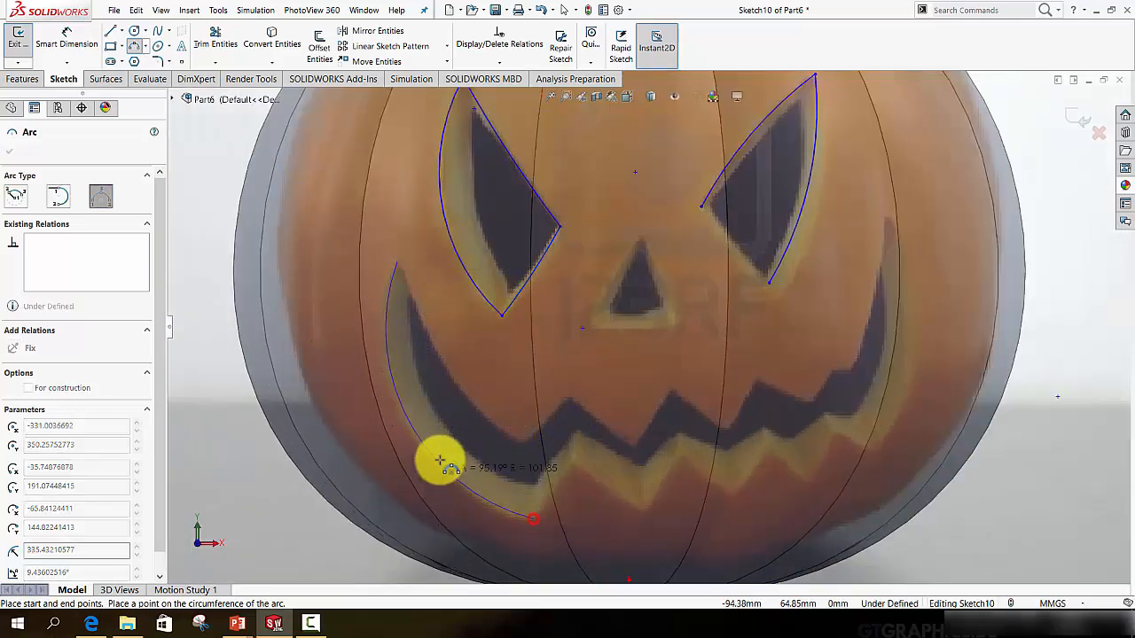
pyautogui.click(427, 446)
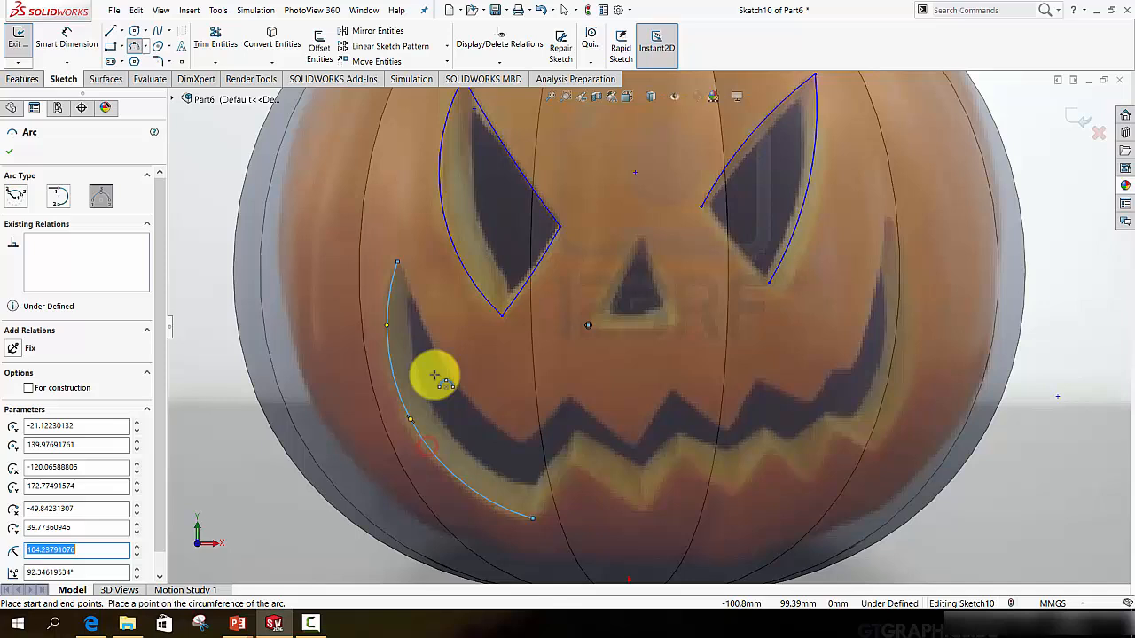
pyautogui.click(396, 262)
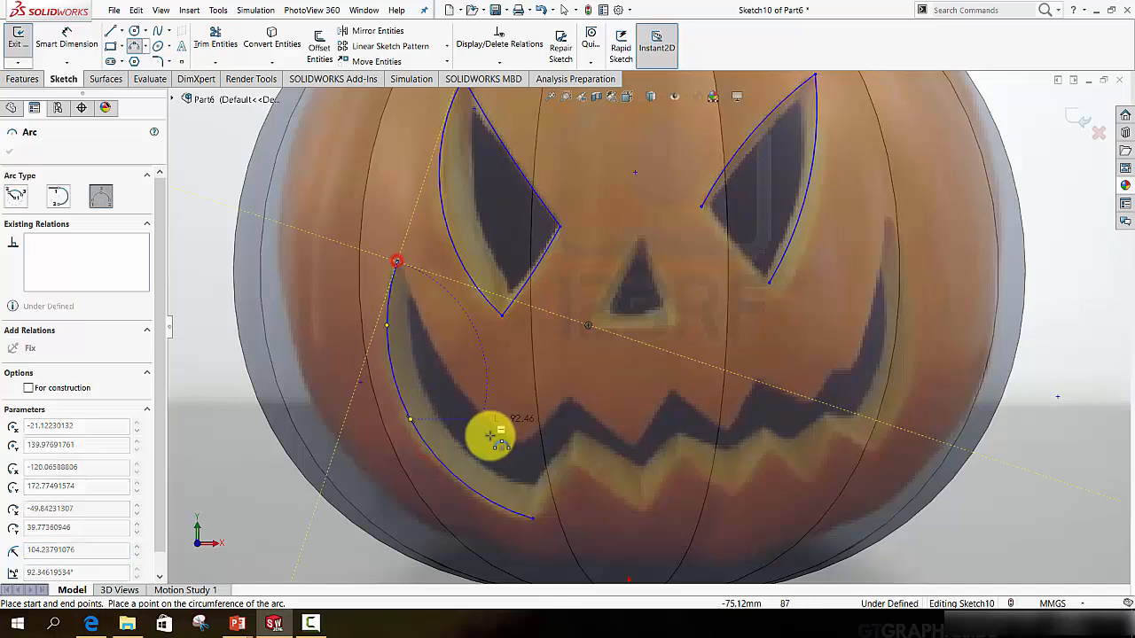
pyautogui.click(451, 384)
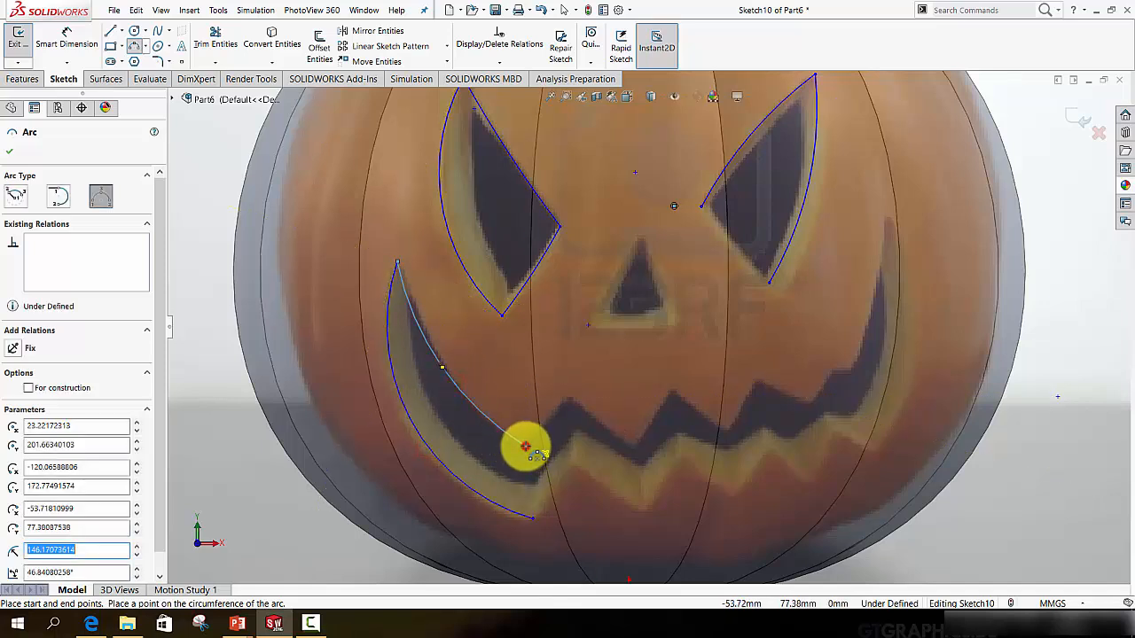
# Trace the zigzag teeth along the mouth's upper and lower edges with connected 3-point arcs
pyautogui.click(526, 446)
pyautogui.click(567, 397)
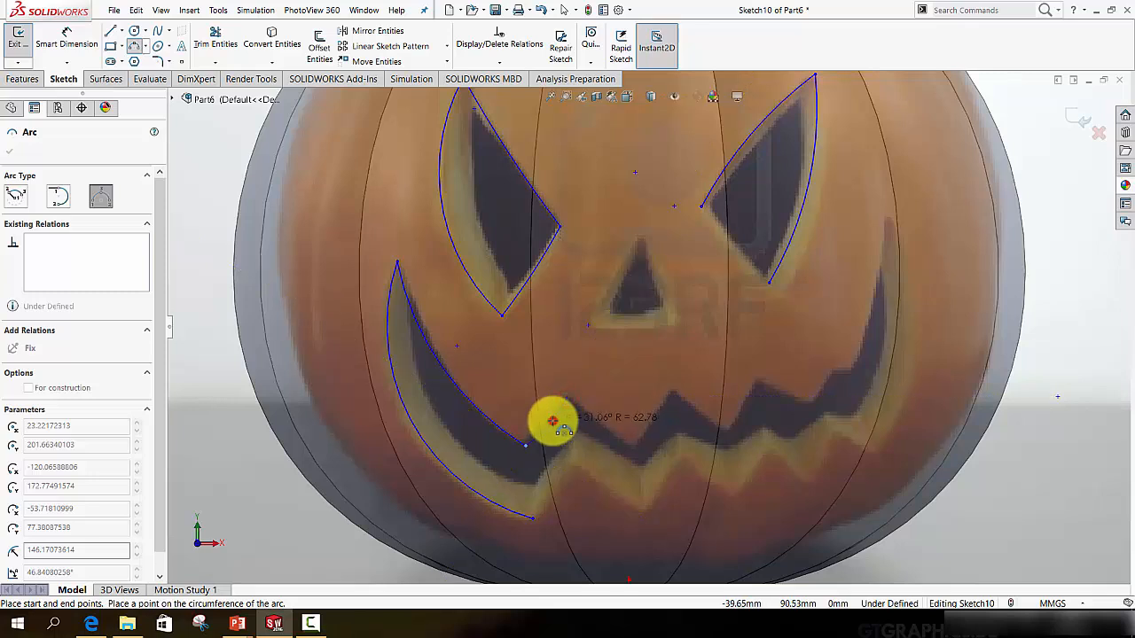
pyautogui.click(552, 421)
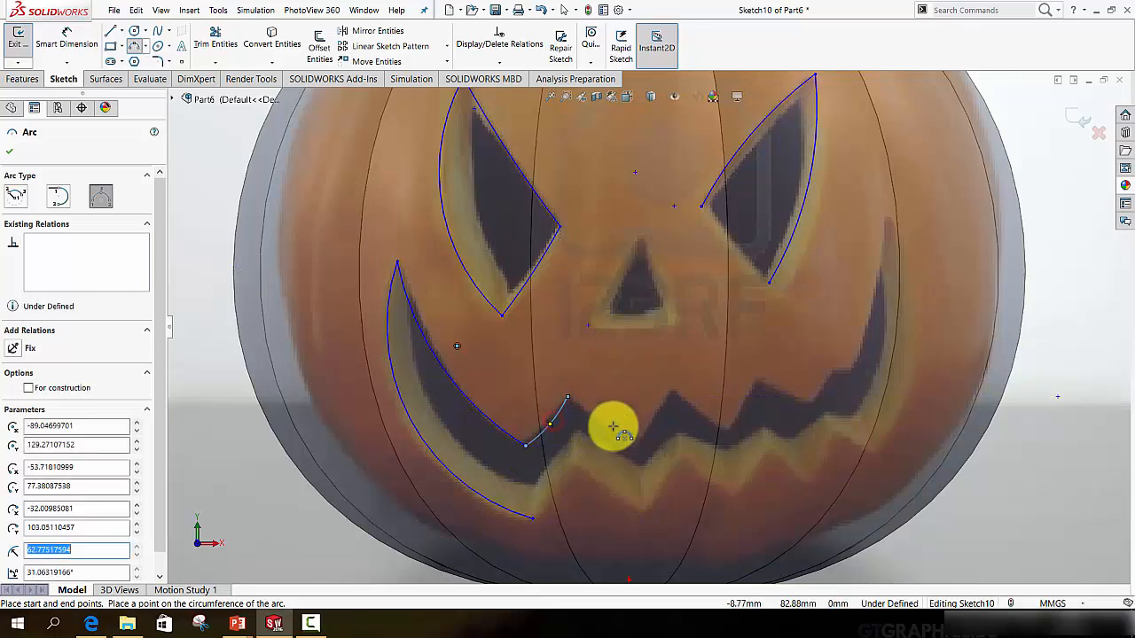
pyautogui.click(567, 396)
pyautogui.click(630, 452)
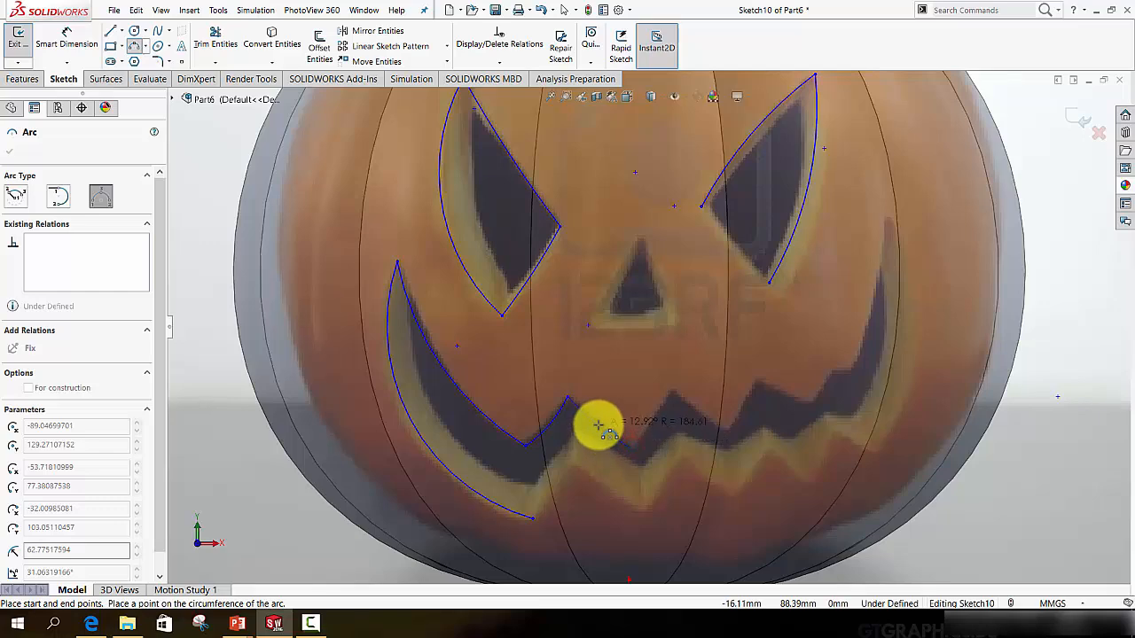
pyautogui.click(598, 426)
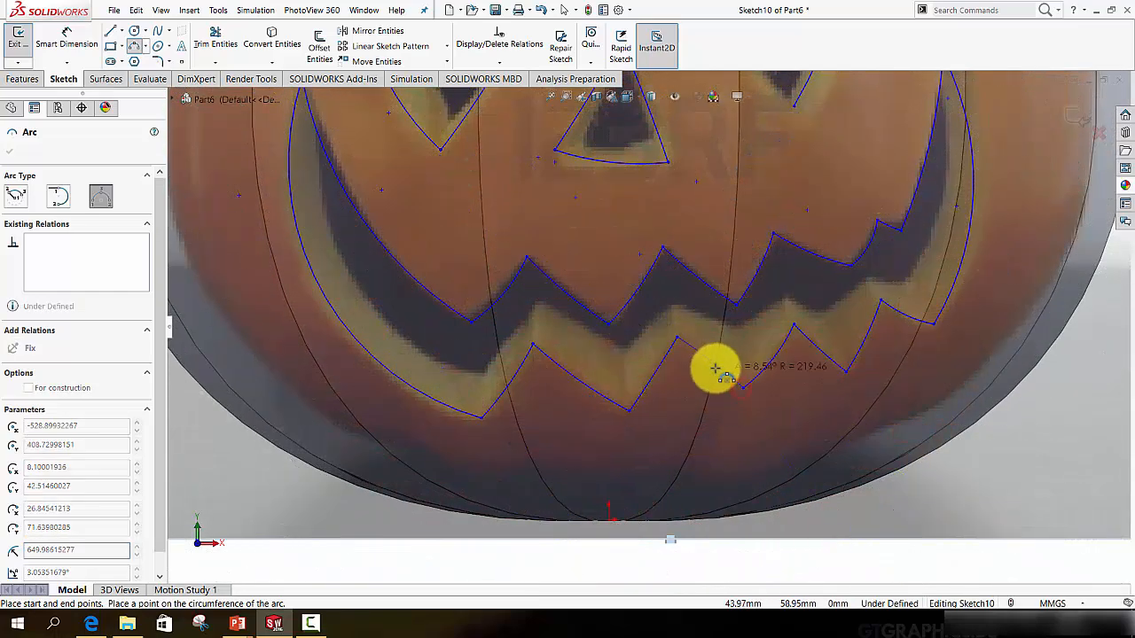
pyautogui.click(709, 368)
# Draw a 3-point arc along the right eye's lower inner edge between the open ends of its outline
pyautogui.scroll(-4, 702, 367)
pyautogui.scroll(6, 671, 236)
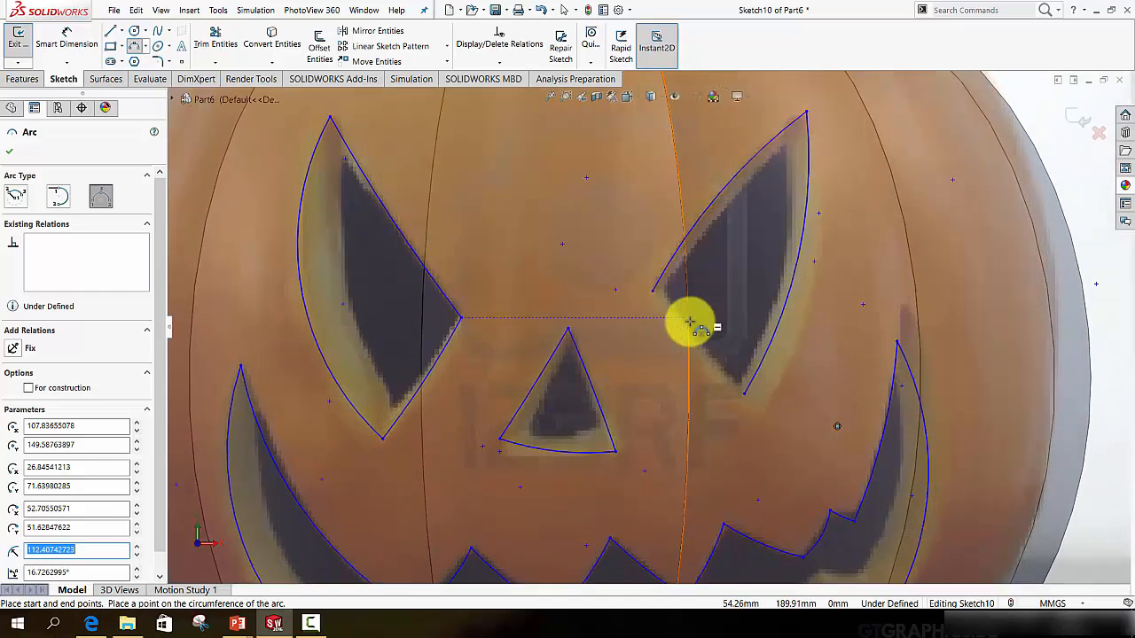
pyautogui.click(652, 292)
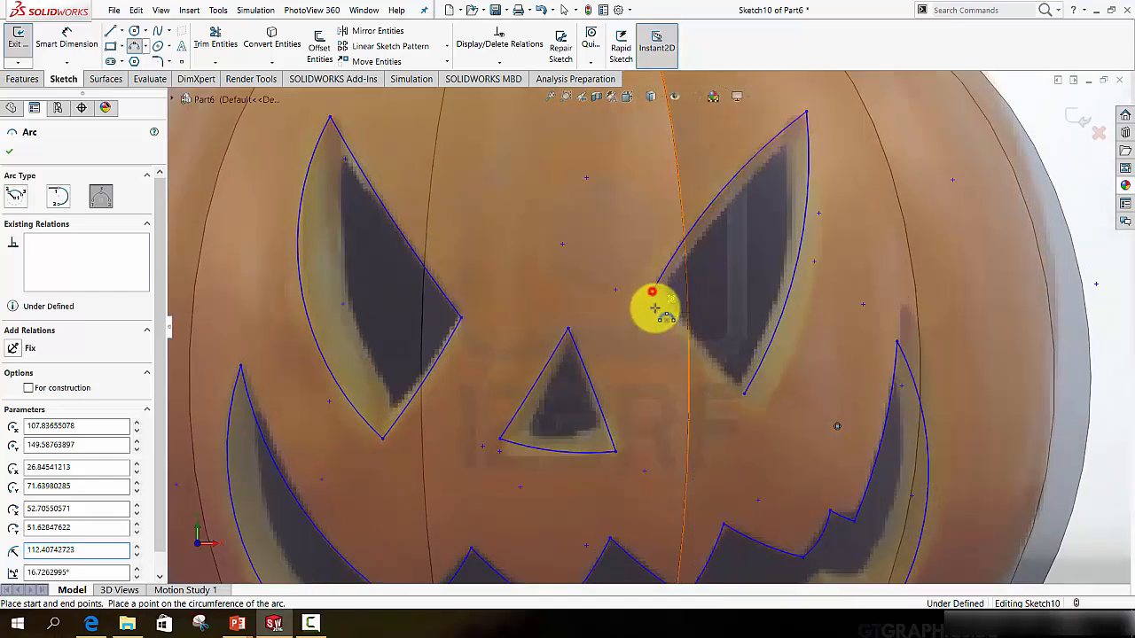
pyautogui.click(742, 397)
pyautogui.click(709, 353)
pyautogui.scroll(7, 708, 353)
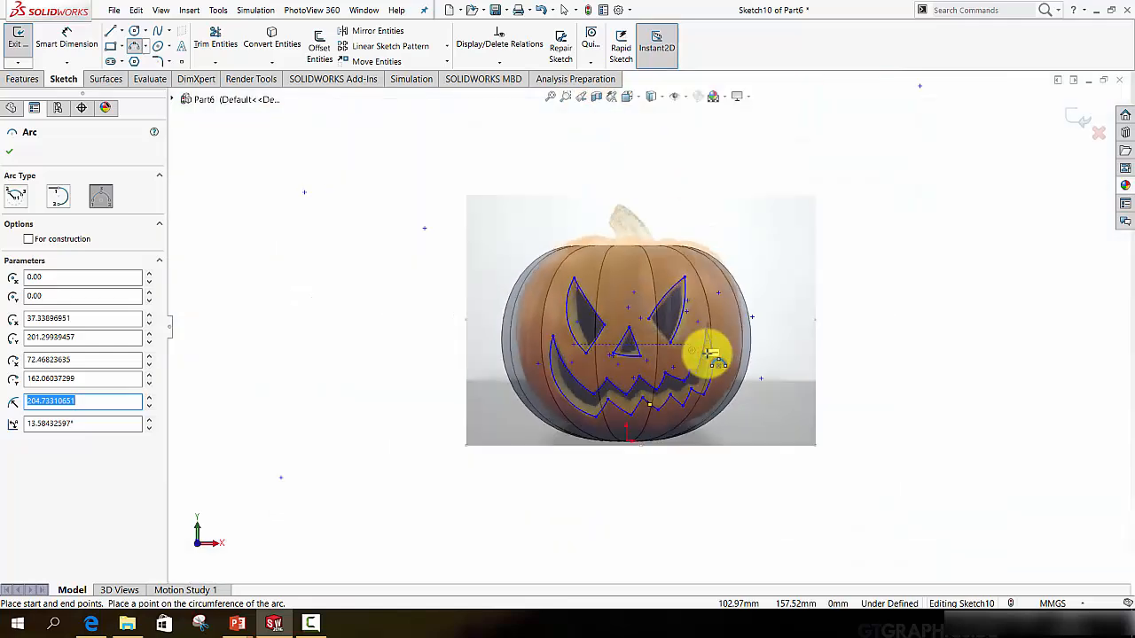
# Close the right eye outline with a 3-point arc of about 439 mm radius along its lower inner edge, and exit the sketch
pyautogui.scroll(-8, 700, 350)
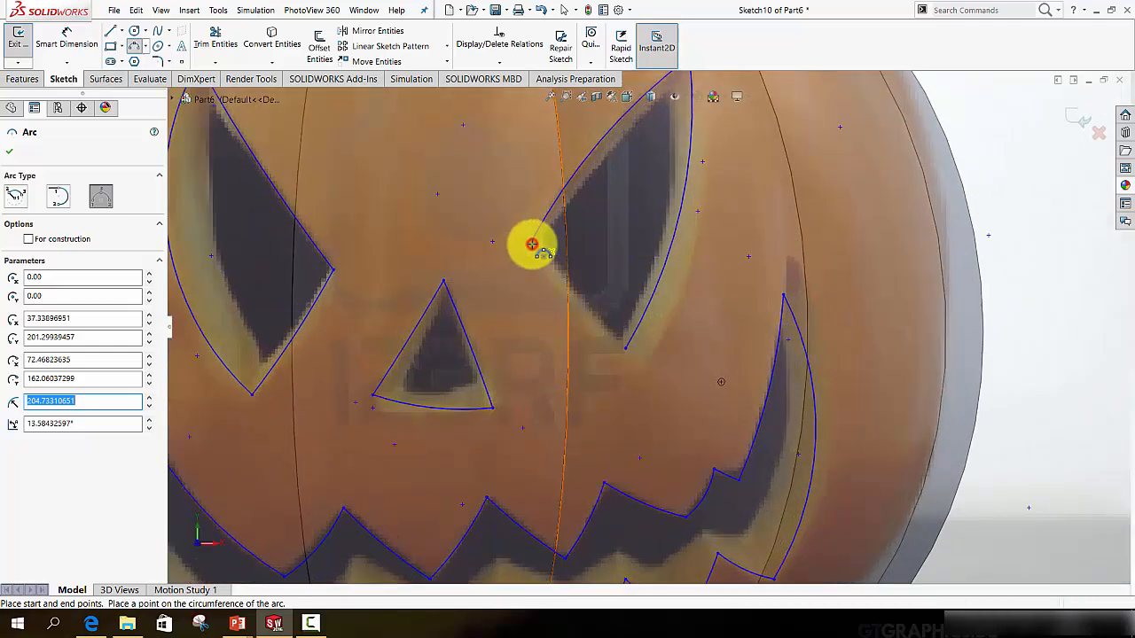
pyautogui.click(532, 244)
pyautogui.click(625, 347)
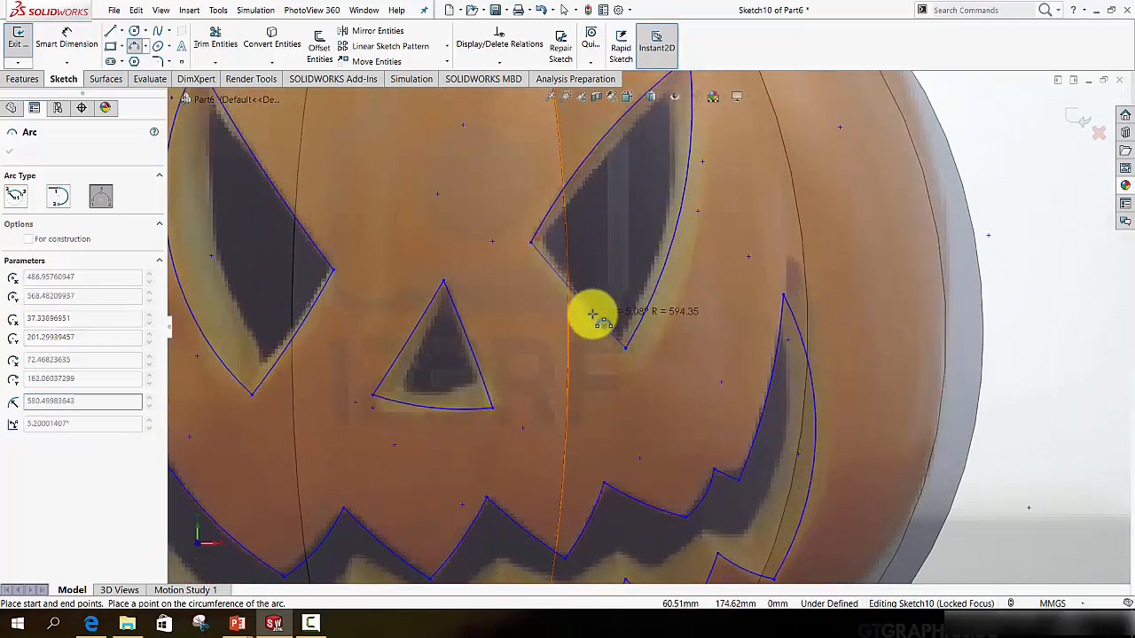
pyautogui.click(592, 313)
pyautogui.scroll(6, 616, 316)
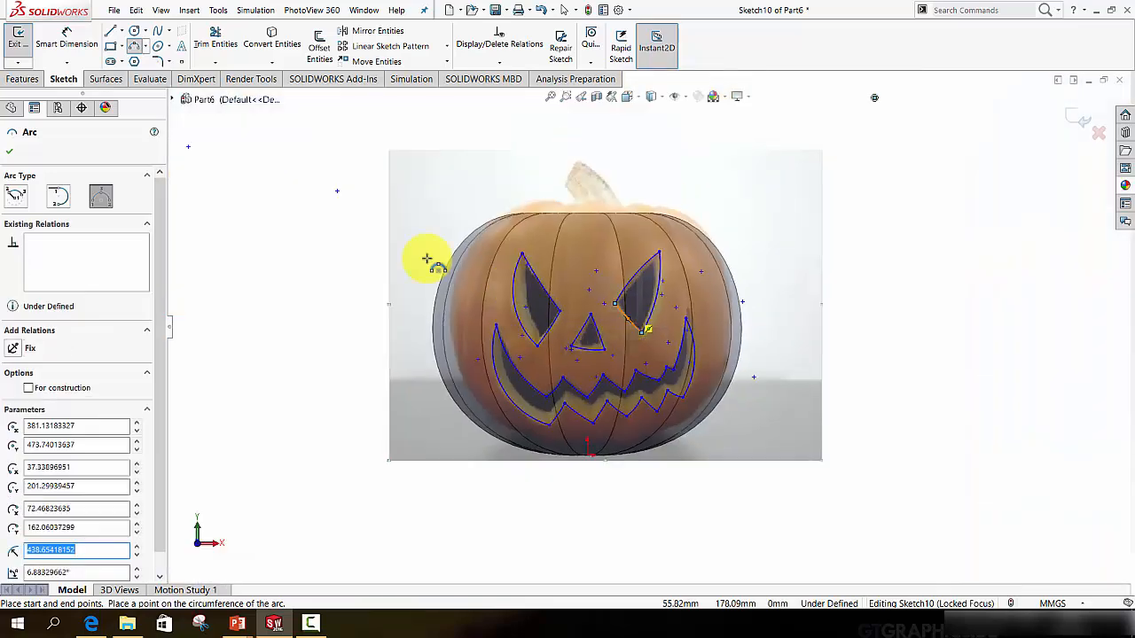
pyautogui.click(10, 150)
pyautogui.scroll(2, 670, 367)
pyautogui.moveTo(727, 366)
pyautogui.mouseDown(button='middle')
pyautogui.moveTo(692, 369)
pyautogui.moveTo(688, 405)
pyautogui.mouseUp(button='middle')
pyautogui.click(1077, 116)
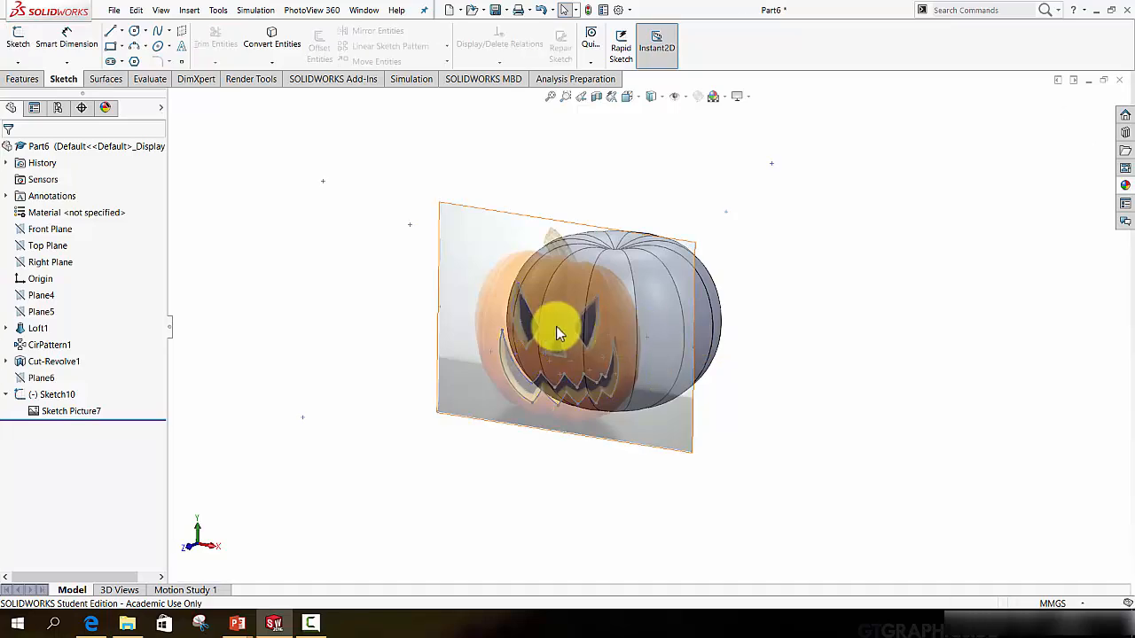
# Start an extruded cut from the traced face sketch and extend its blind depth to 249 mm into the pumpkin
pyautogui.scroll(-4, 556, 327)
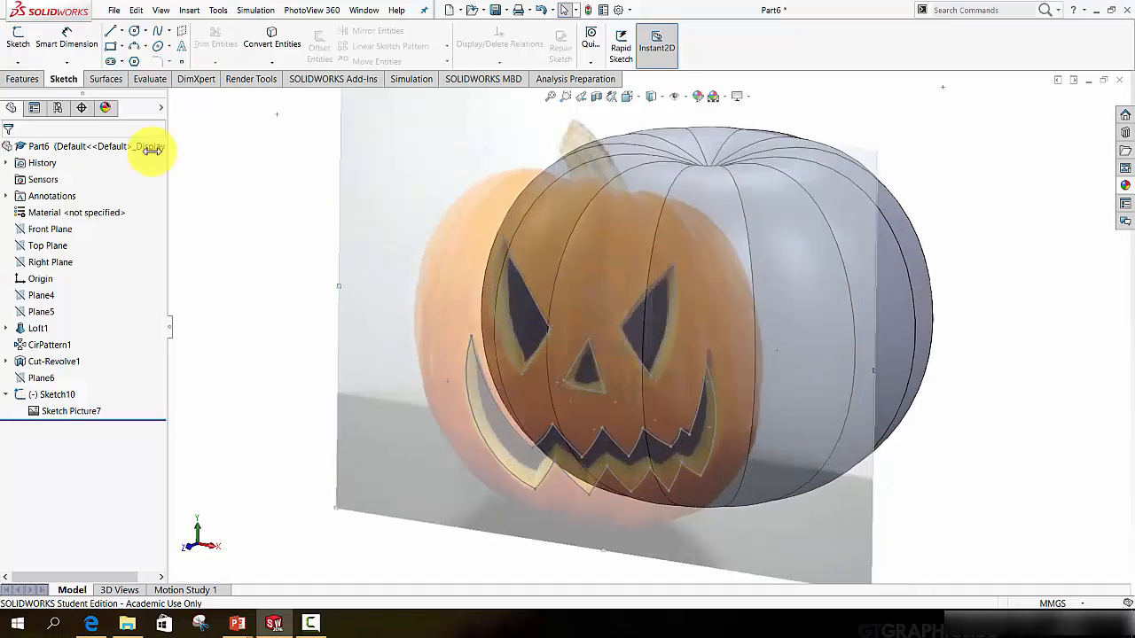
pyautogui.click(15, 80)
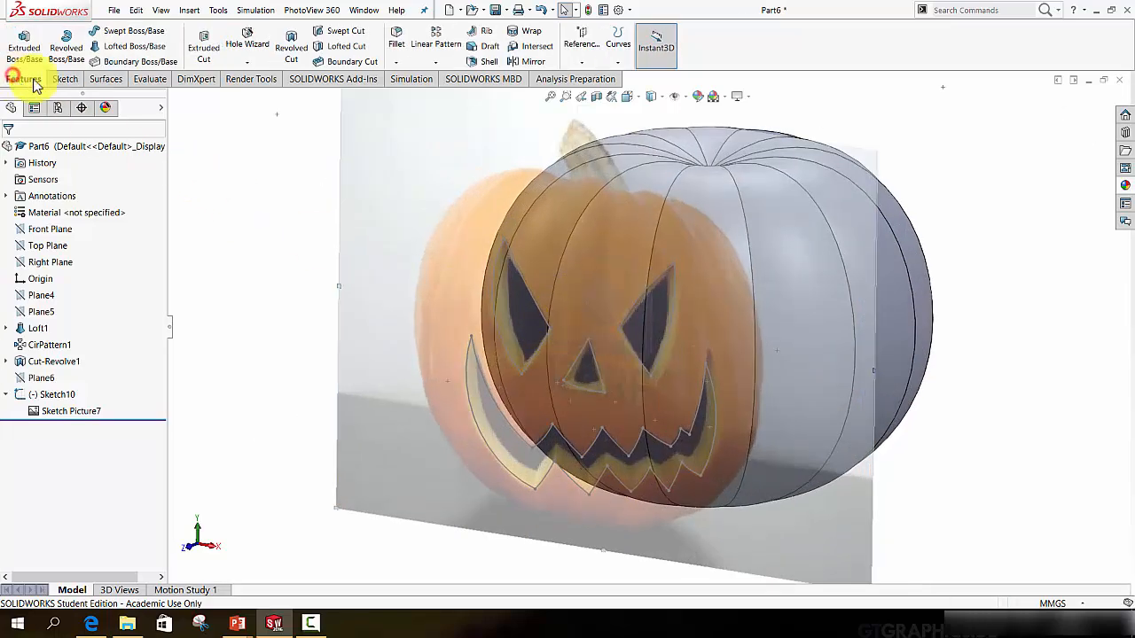
pyautogui.click(204, 53)
pyautogui.click(511, 256)
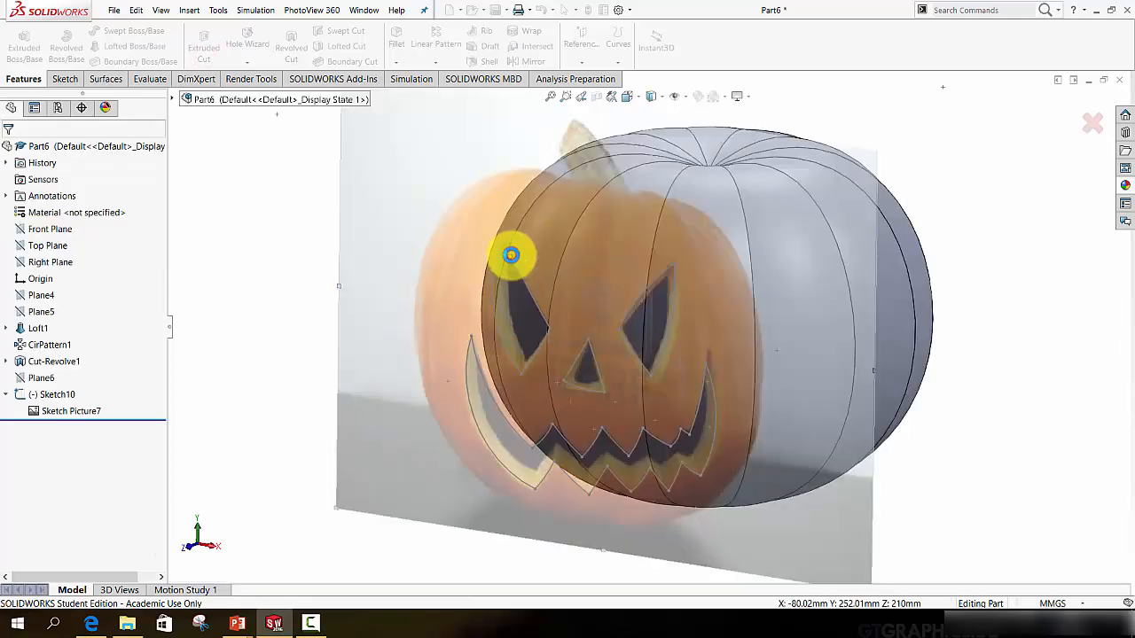
pyautogui.moveTo(532, 292)
pyautogui.mouseDown(button='middle')
pyautogui.moveTo(644, 324)
pyautogui.moveTo(618, 344)
pyautogui.moveTo(678, 353)
pyautogui.mouseUp(button='middle')
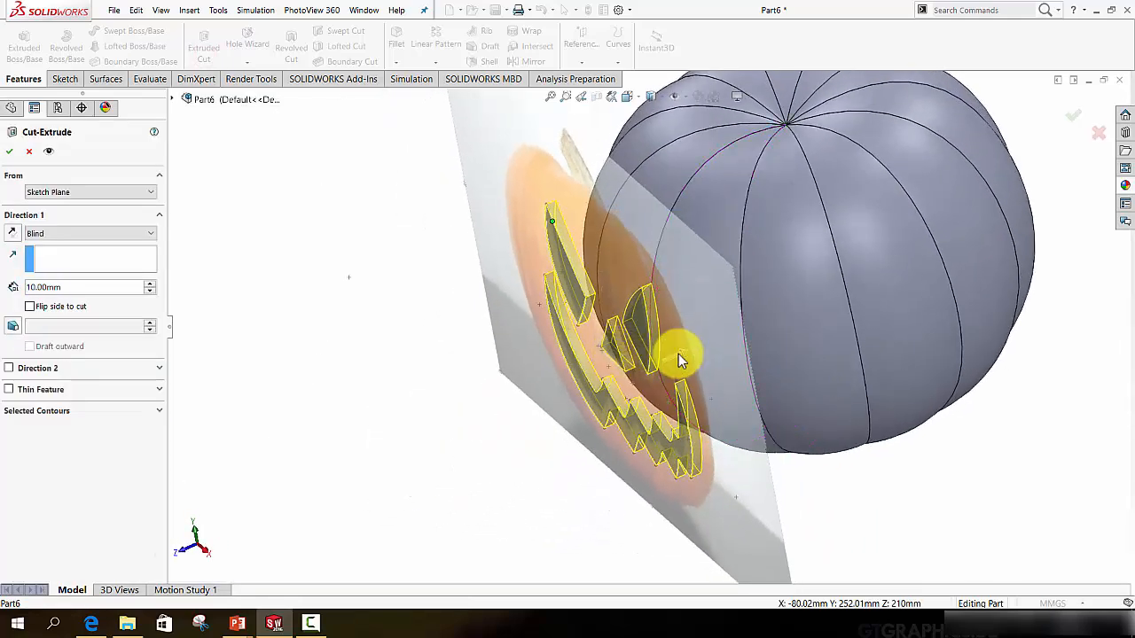
pyautogui.moveTo(701, 347)
pyautogui.mouseDown()
pyautogui.moveTo(881, 286)
pyautogui.moveTo(754, 322)
pyautogui.moveTo(908, 253)
pyautogui.mouseUp()
pyautogui.click(399, 301)
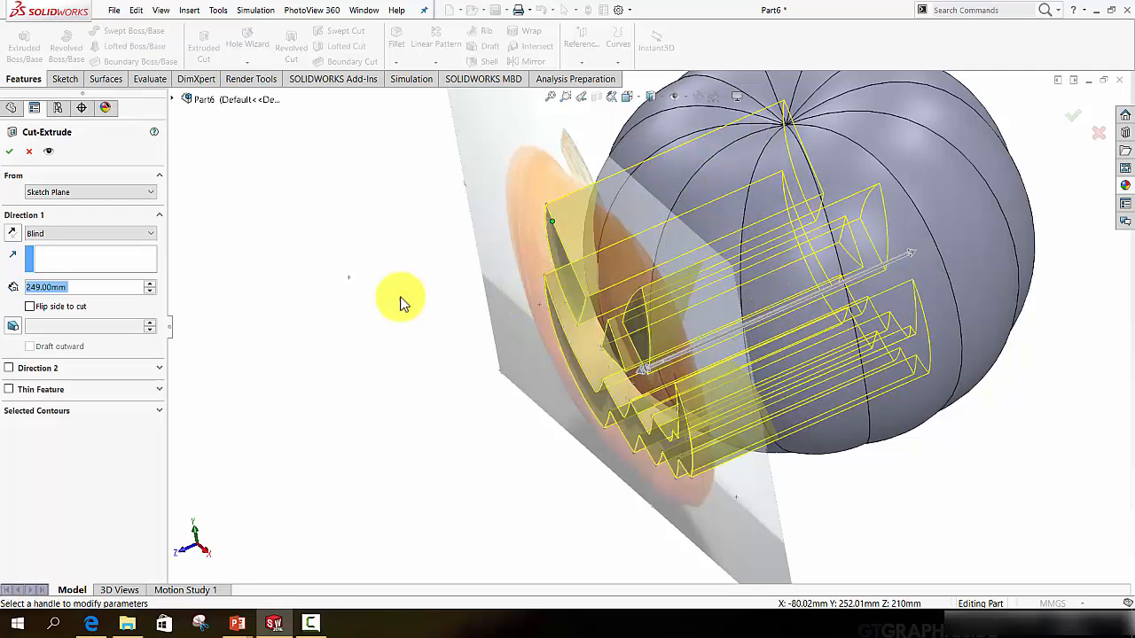
# Set the cut's end condition to Up To Surface with the Front Plane as the limit, and create the cut
pyautogui.click(59, 236)
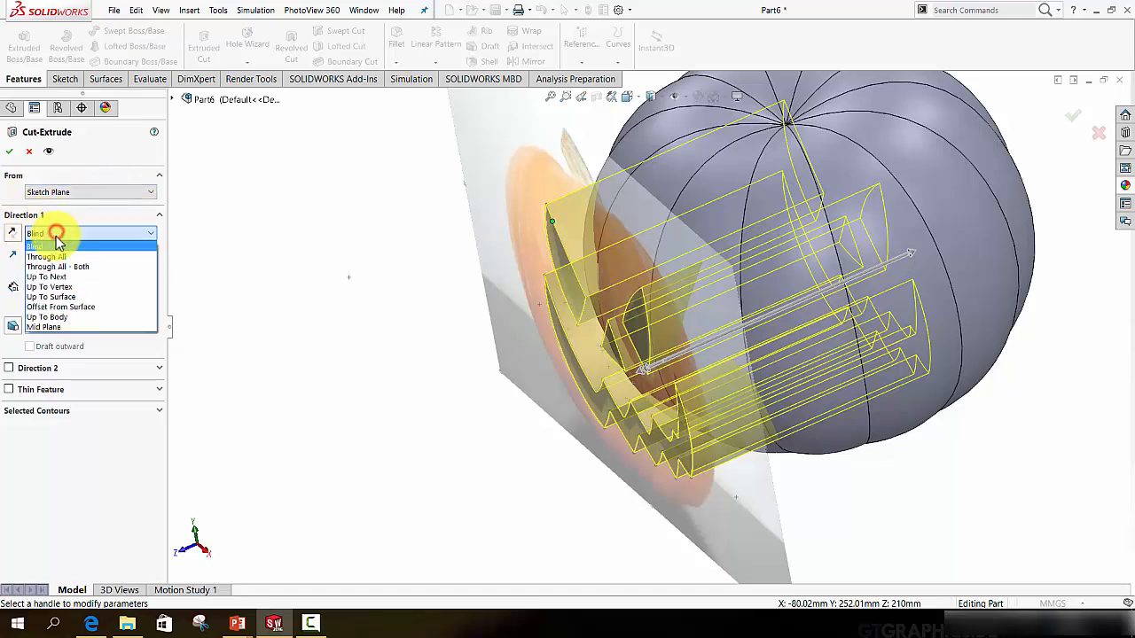
pyautogui.click(68, 298)
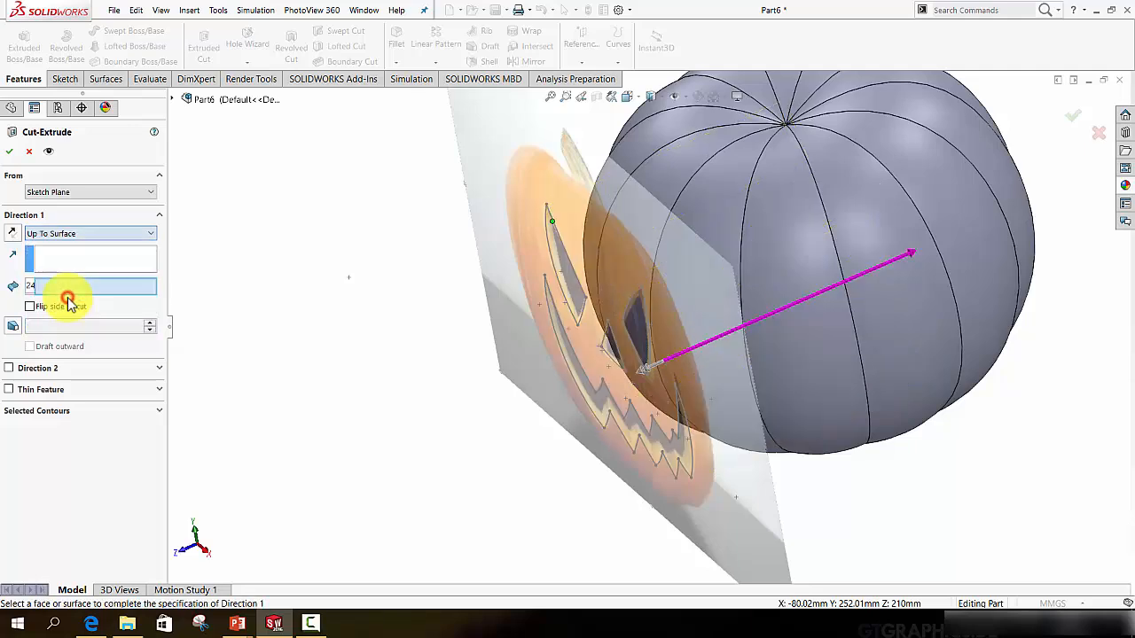
pyautogui.click(185, 99)
pyautogui.click(222, 182)
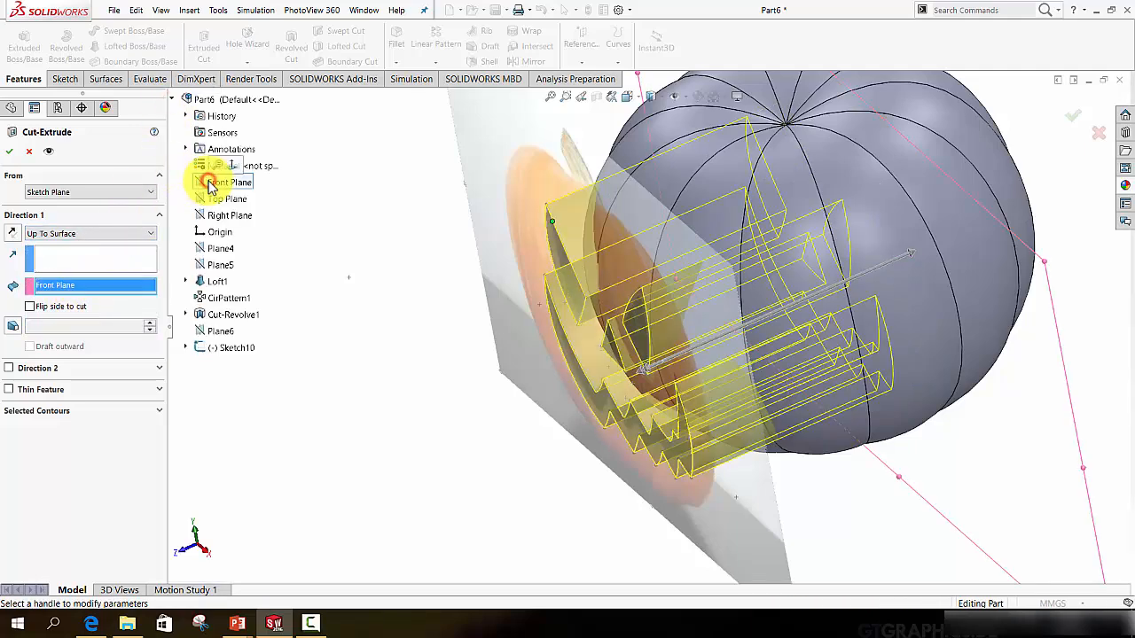
pyautogui.scroll(4, 775, 336)
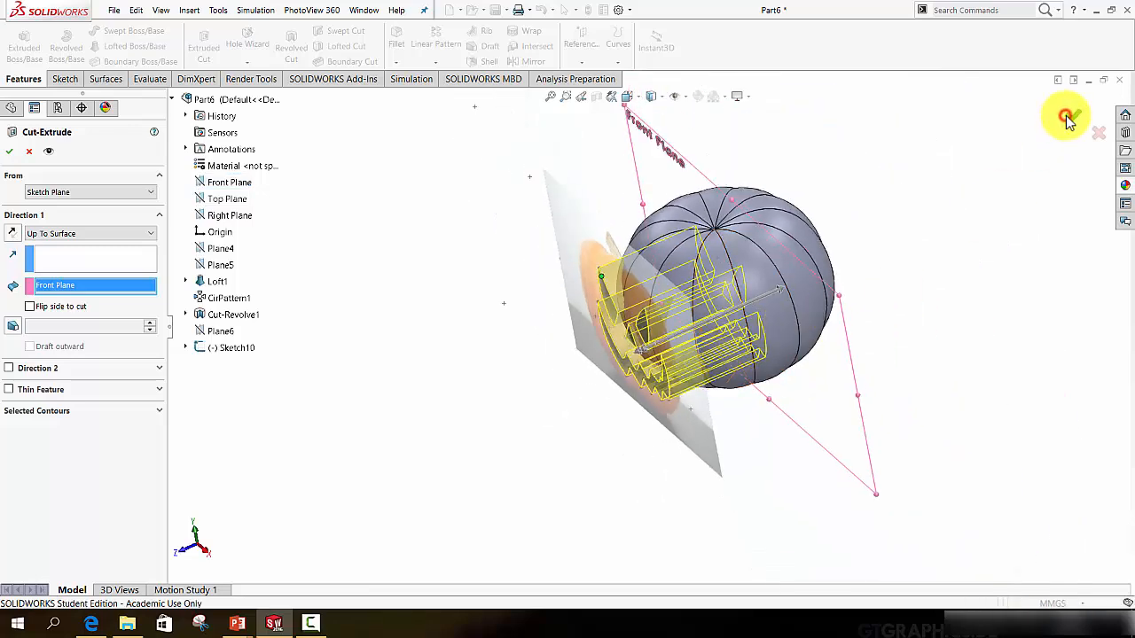
pyautogui.click(1066, 117)
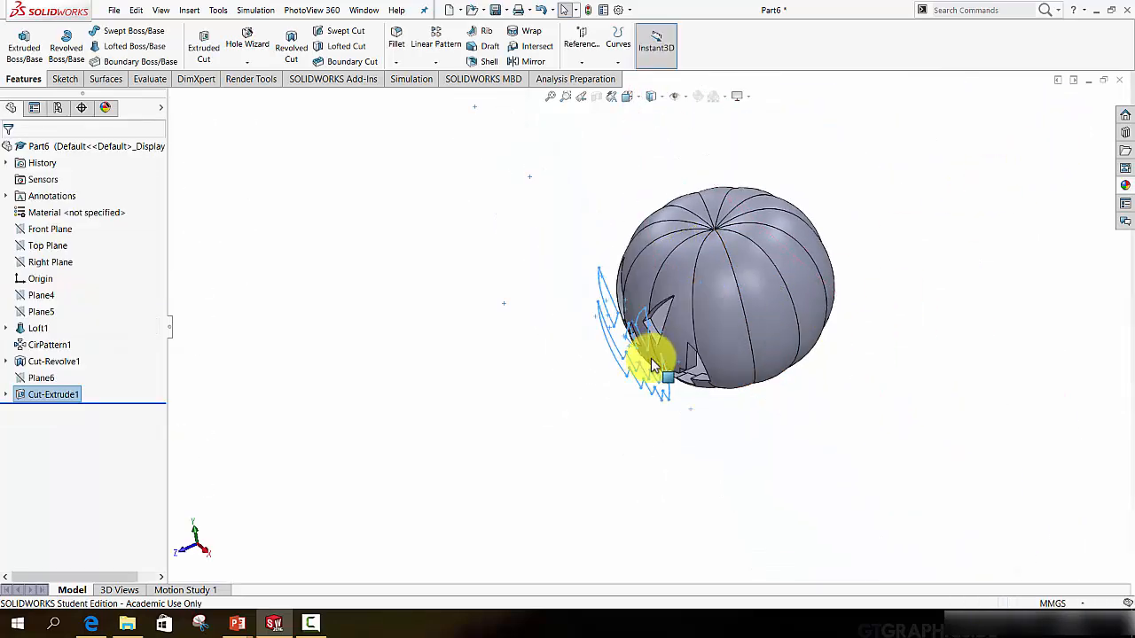
# Examine the carved eye, nose and mouth openings from the front and from an angle
pyautogui.moveTo(546, 462); pyautogui.dragTo(721, 317, button='middle')
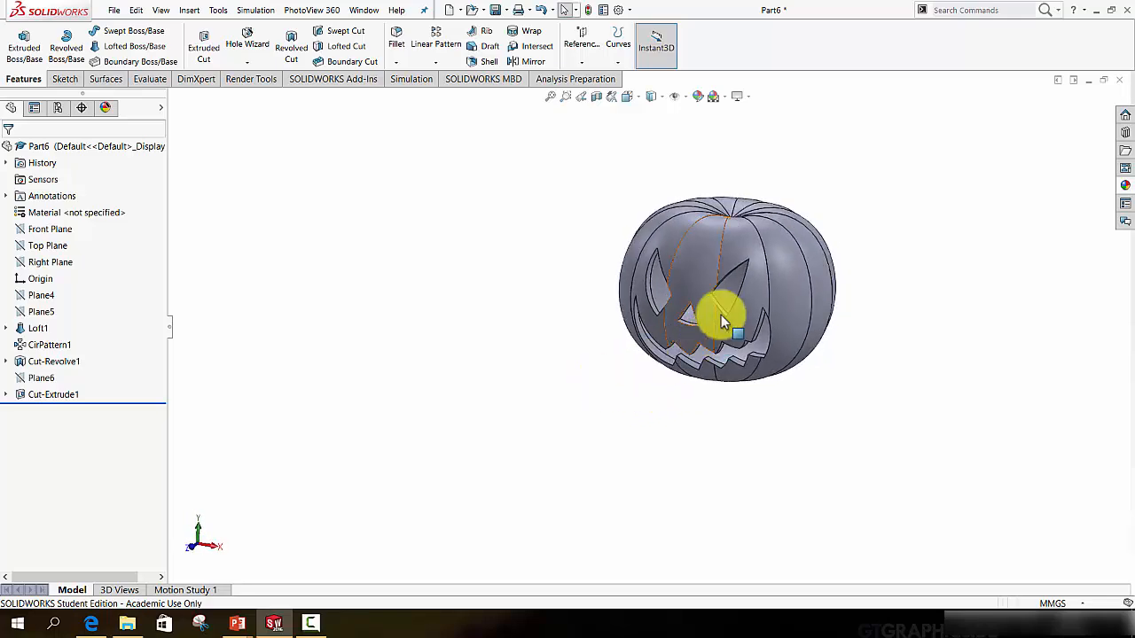
pyautogui.scroll(-5, 717, 300)
pyautogui.scroll(4, 718, 261)
pyautogui.scroll(-2, 667, 210)
pyautogui.scroll(-3, 609, 406)
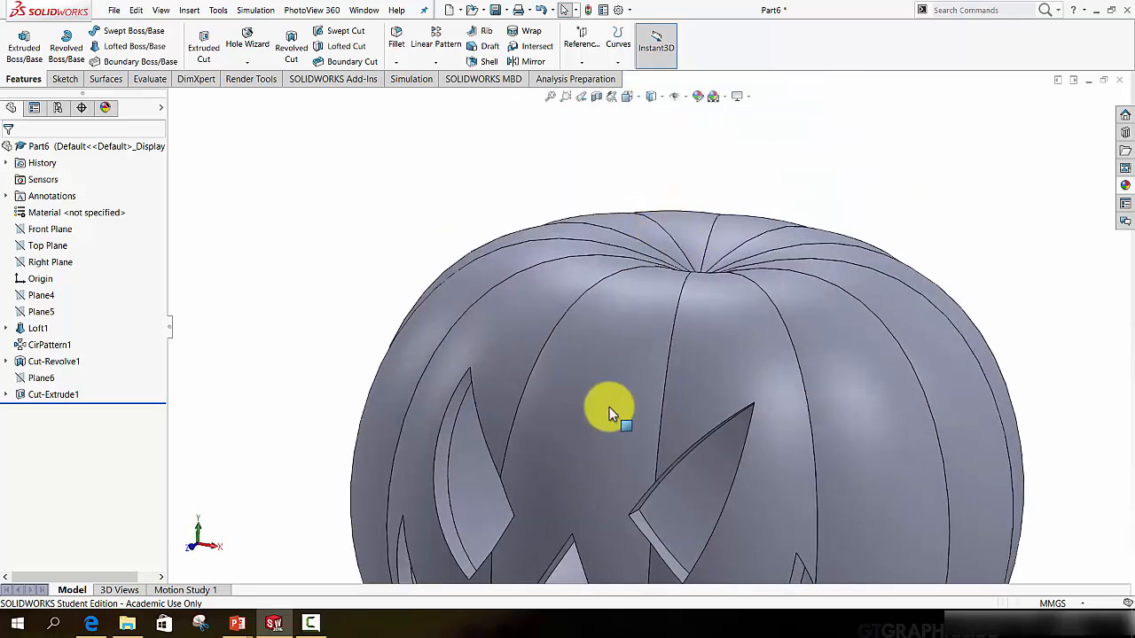
pyautogui.scroll(3, 613, 443)
pyautogui.scroll(-3, 573, 422)
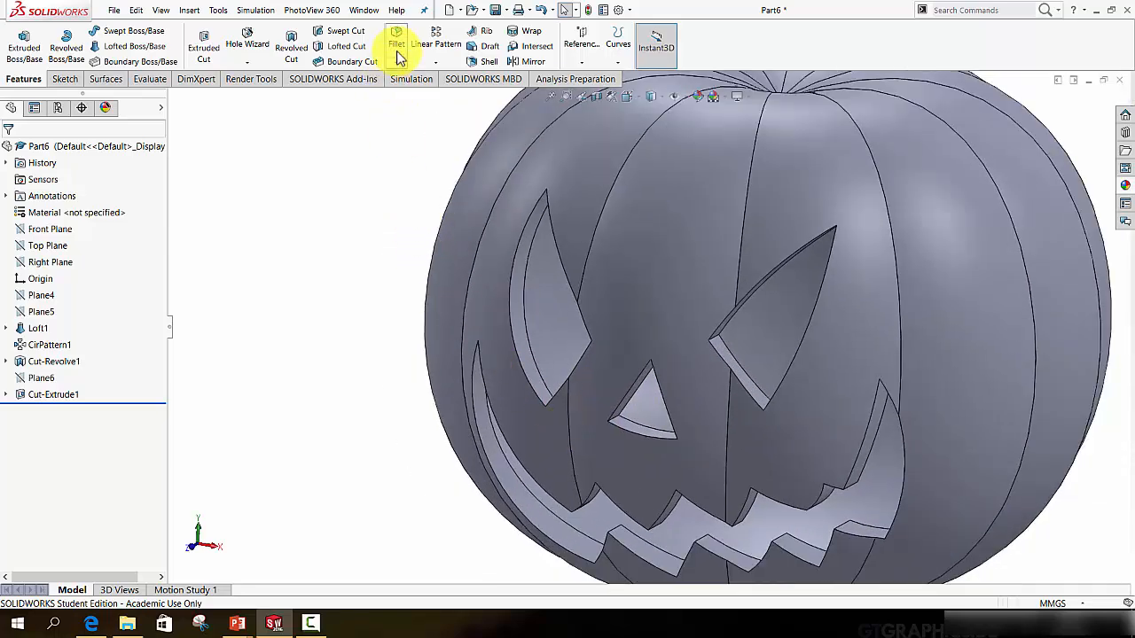
pyautogui.scroll(3, 512, 355)
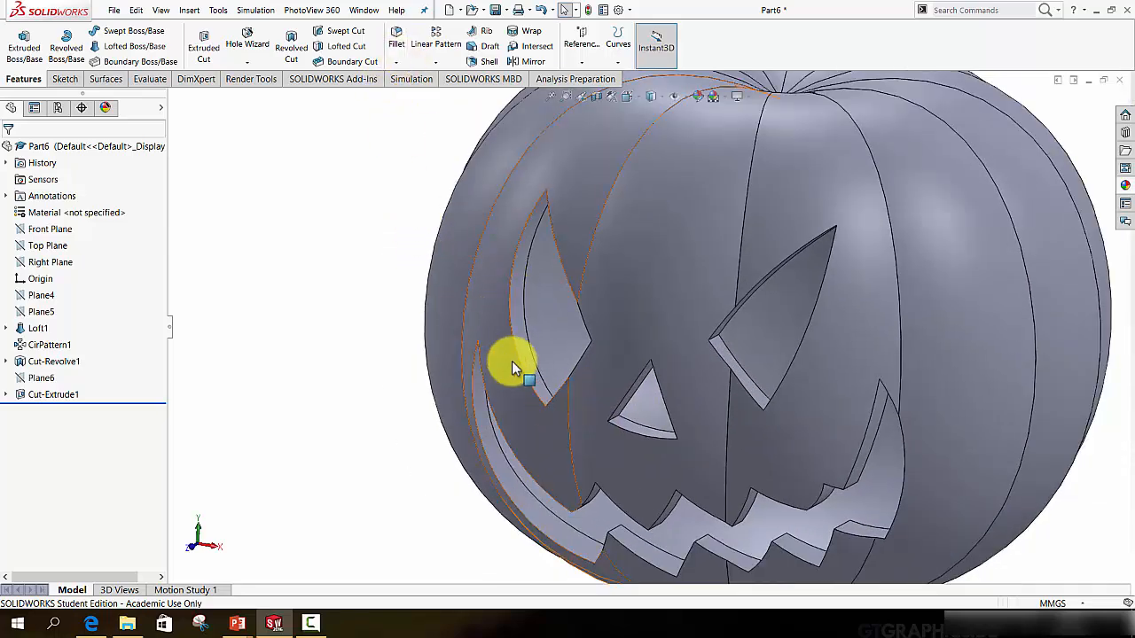
pyautogui.moveTo(585, 398)
pyautogui.mouseDown(button='middle')
pyautogui.moveTo(608, 357)
pyautogui.moveTo(583, 382)
pyautogui.mouseUp(button='middle')
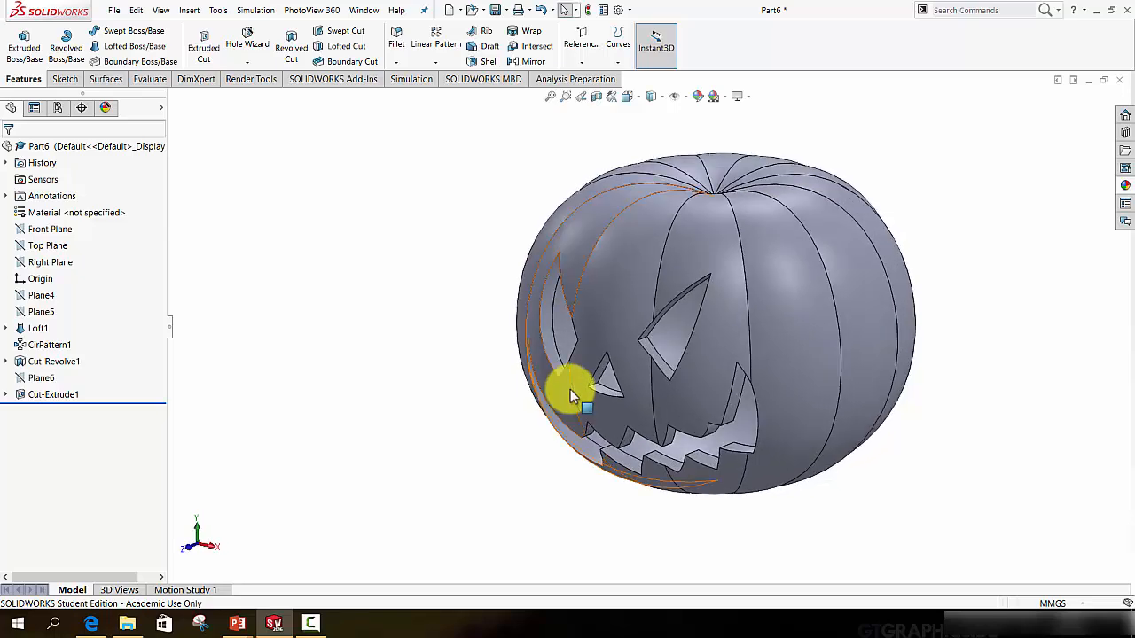
pyautogui.scroll(-2, 570, 385)
# Fillet the edges of both eye openings and the nose opening with a 2 mm radius by selecting their cut wall faces
pyautogui.click(395, 43)
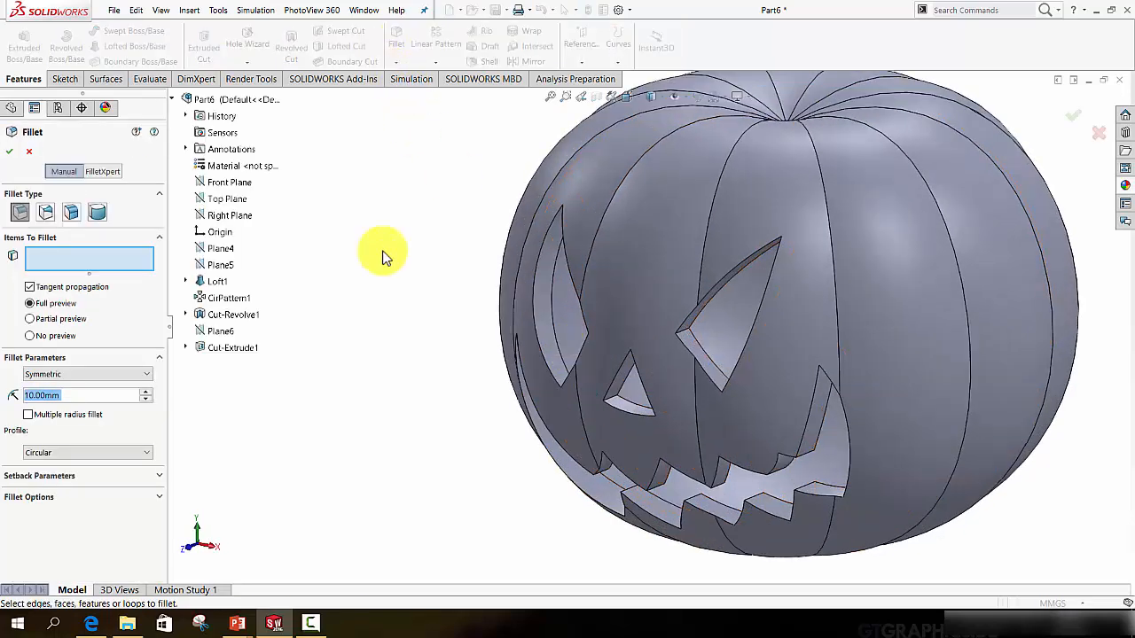
pyautogui.write('2')
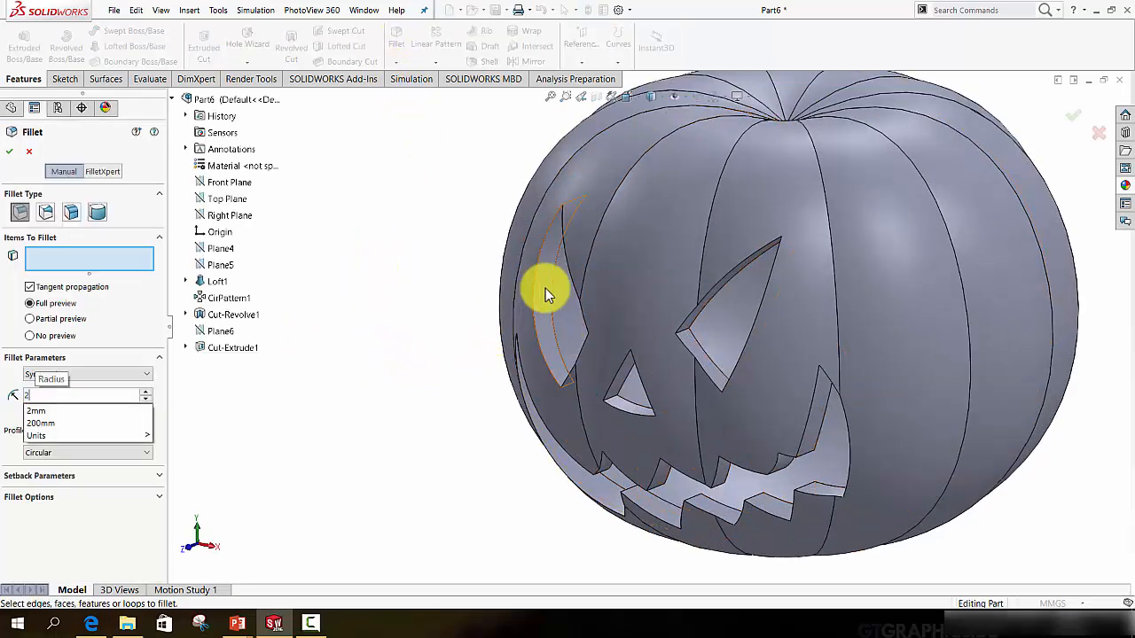
pyautogui.click(545, 290)
pyautogui.moveTo(557, 362); pyautogui.dragTo(529, 340, button='middle')
pyautogui.click(522, 266)
pyautogui.click(545, 328)
pyautogui.scroll(-3, 554, 330)
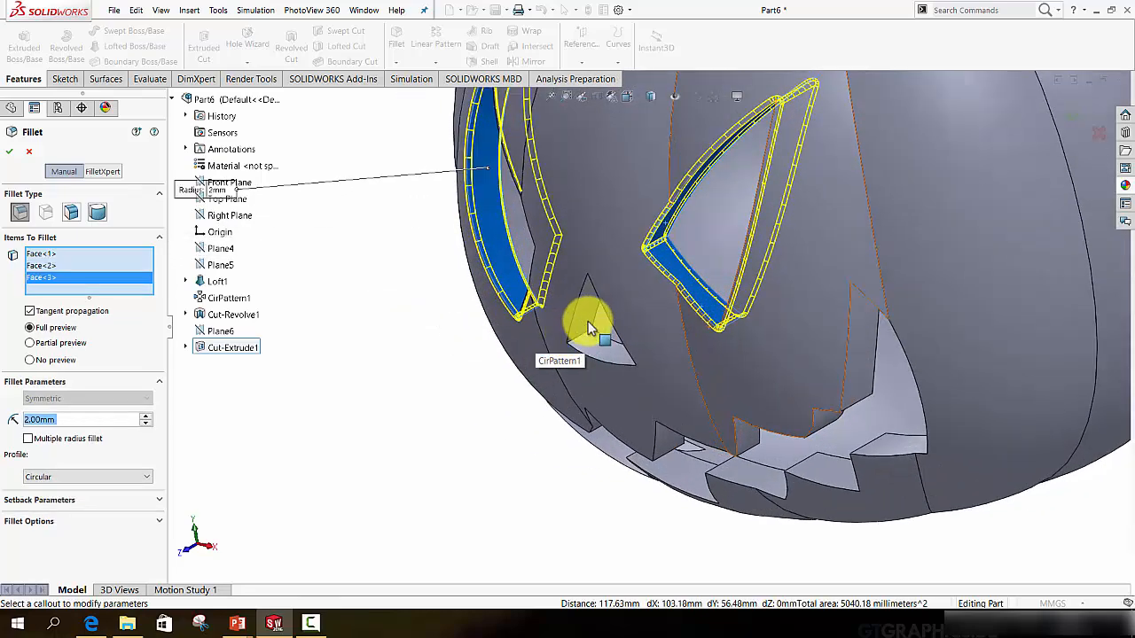
pyautogui.click(585, 319)
pyautogui.moveTo(598, 347); pyautogui.dragTo(647, 357, button='middle')
pyautogui.click(647, 367)
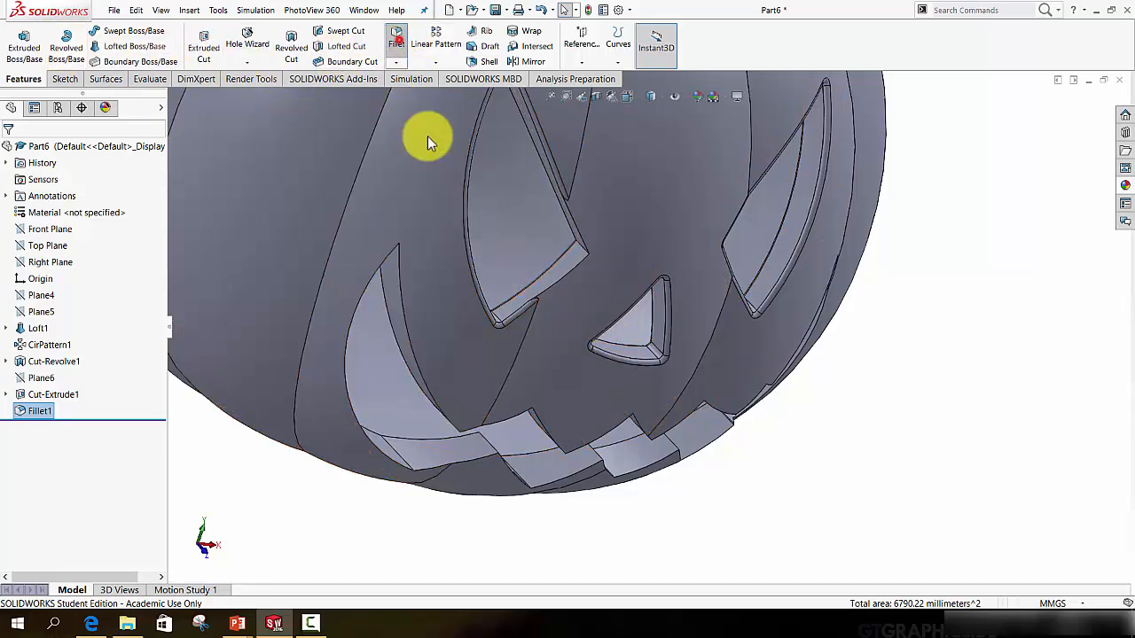
# Start another 2 mm fillet and select the cut wall faces along the mouth's lower edge from end to end
pyautogui.moveTo(539, 400); pyautogui.dragTo(468, 393, button='middle')
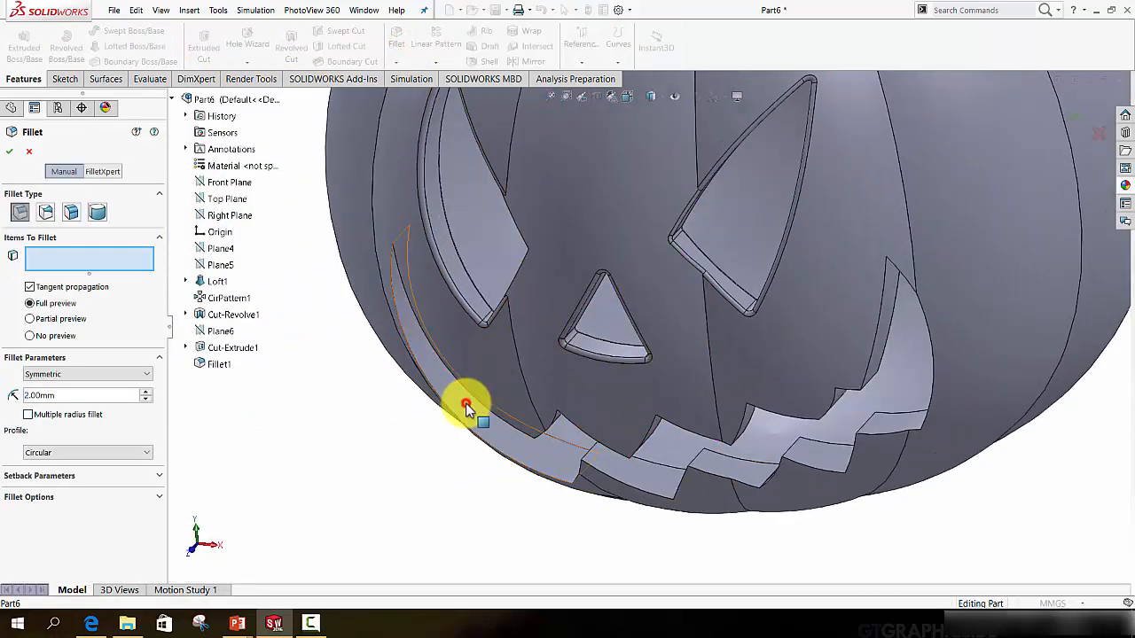
pyautogui.click(467, 407)
pyautogui.click(660, 469)
pyautogui.click(731, 472)
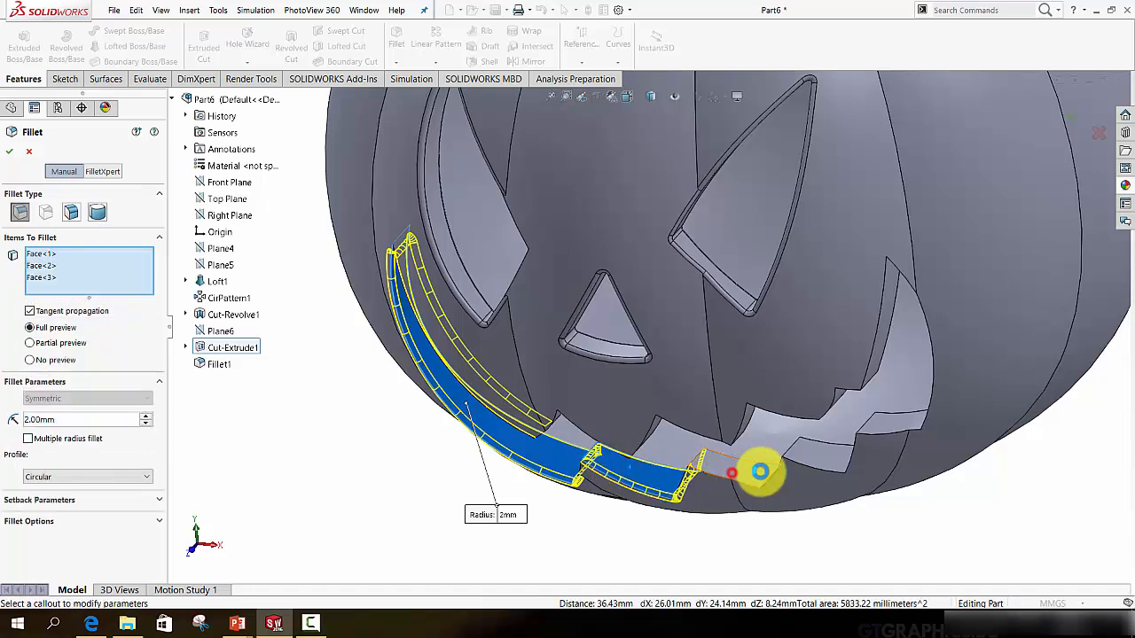
pyautogui.click(806, 455)
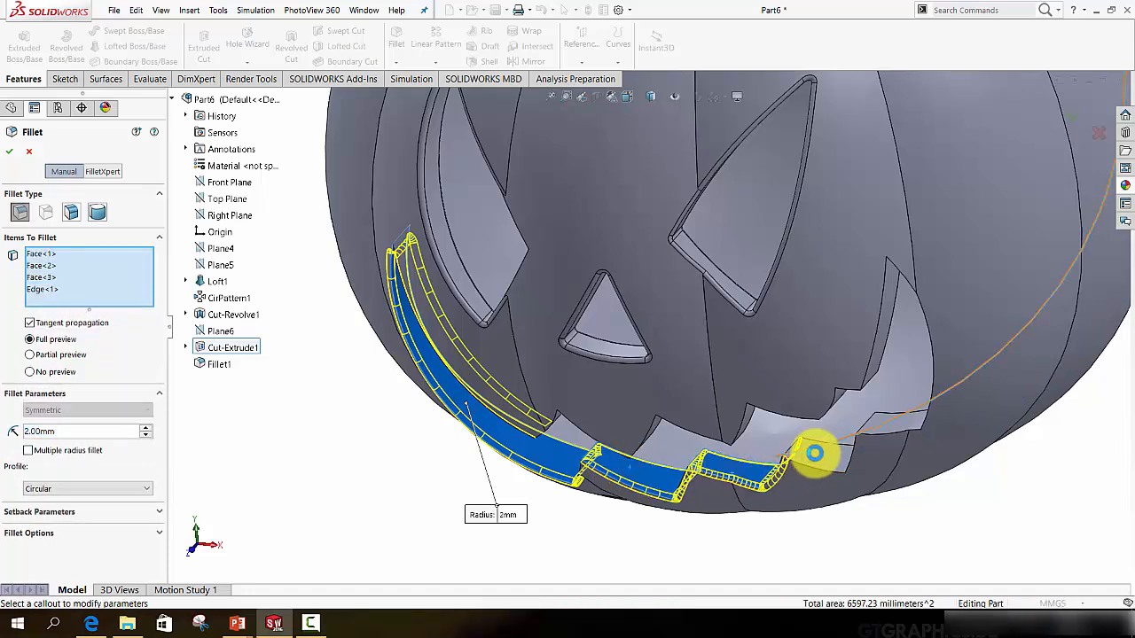
pyautogui.click(816, 447)
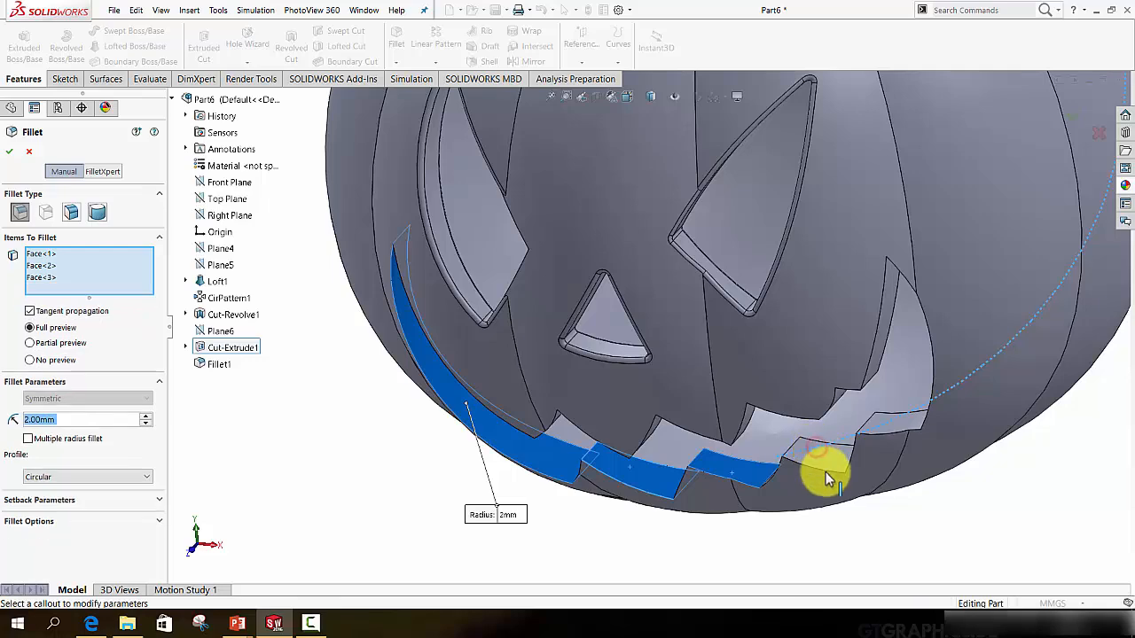
pyautogui.moveTo(825, 475); pyautogui.dragTo(853, 511, button='middle')
pyautogui.click(829, 456)
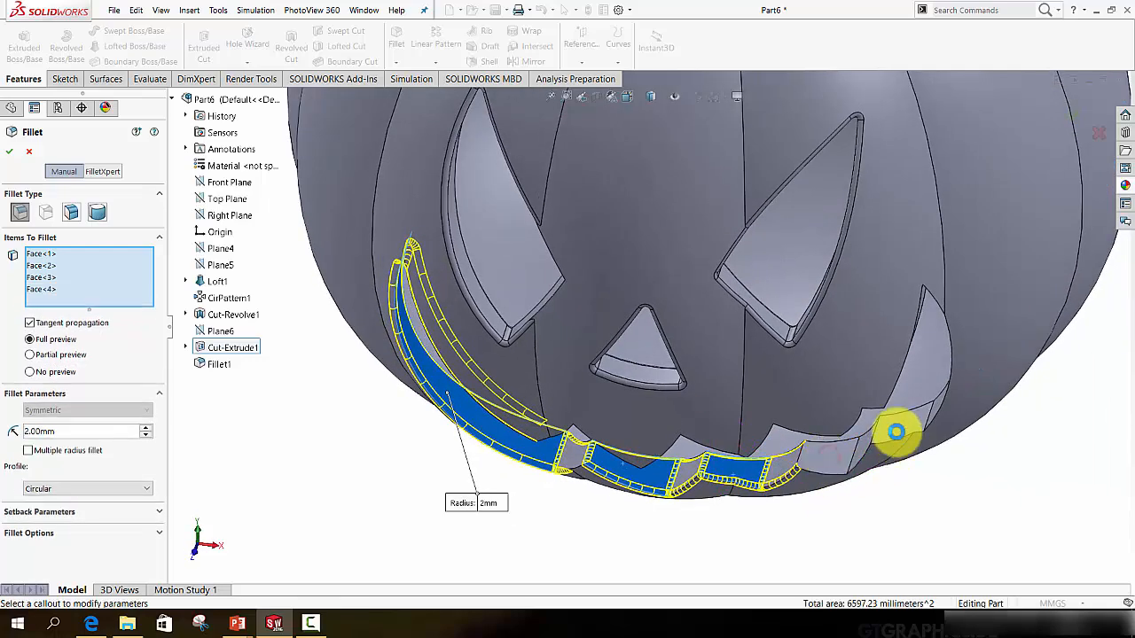
pyautogui.click(897, 426)
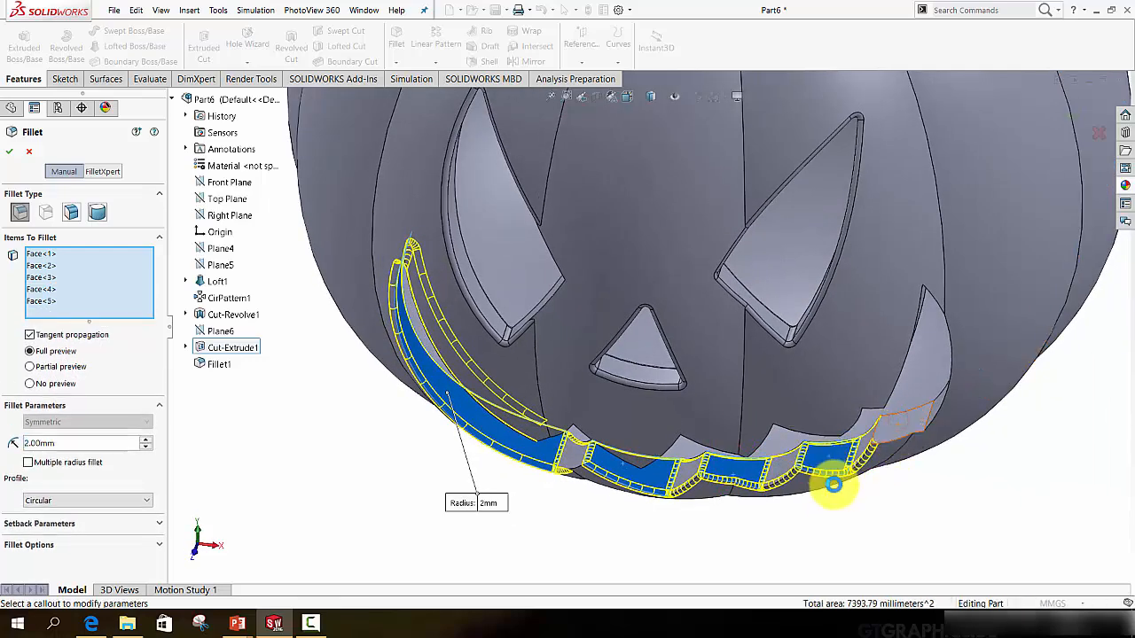
# Add the cut wall faces along the mouth's upper edge, including its teeth, to the 2 mm fillet selection
pyautogui.moveTo(833, 483); pyautogui.dragTo(941, 303, button='middle')
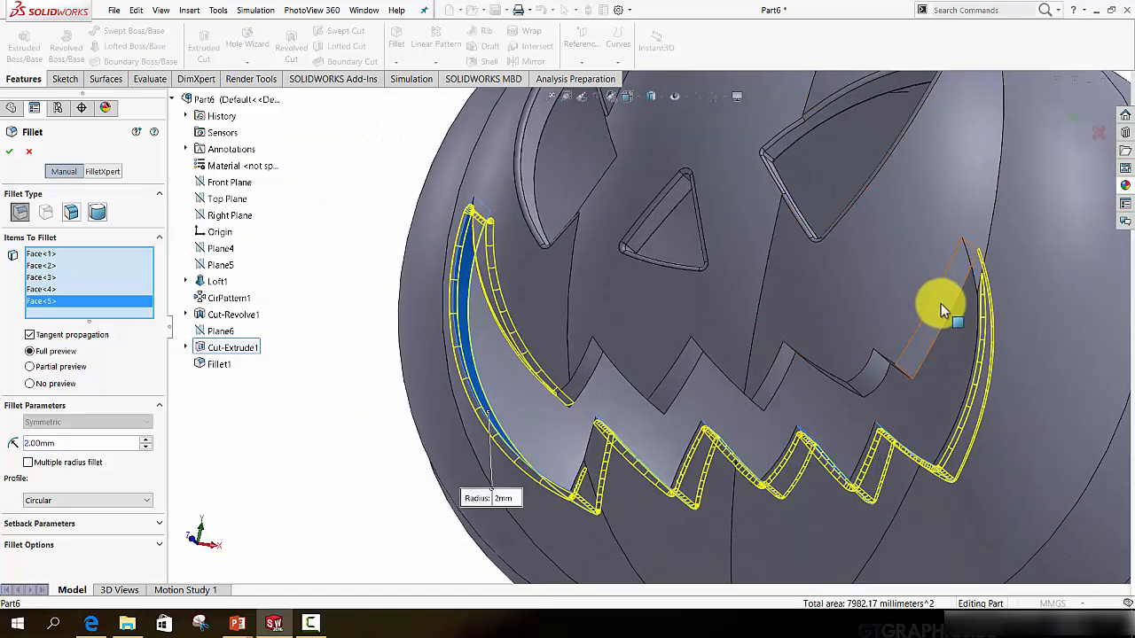
pyautogui.click(941, 303)
pyautogui.click(806, 373)
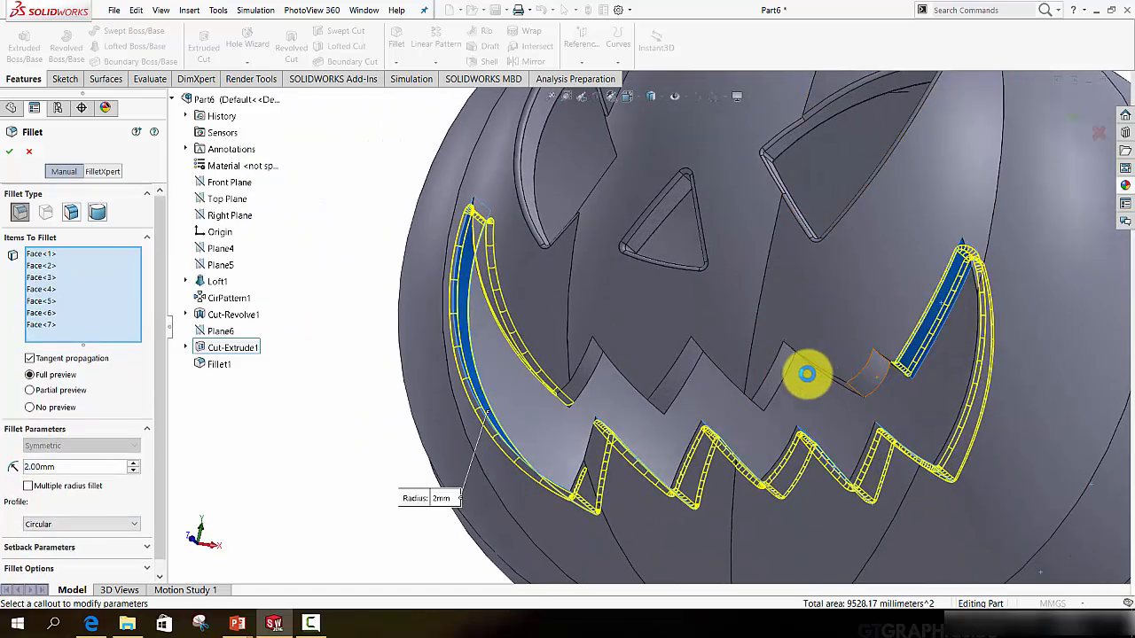
pyautogui.click(782, 382)
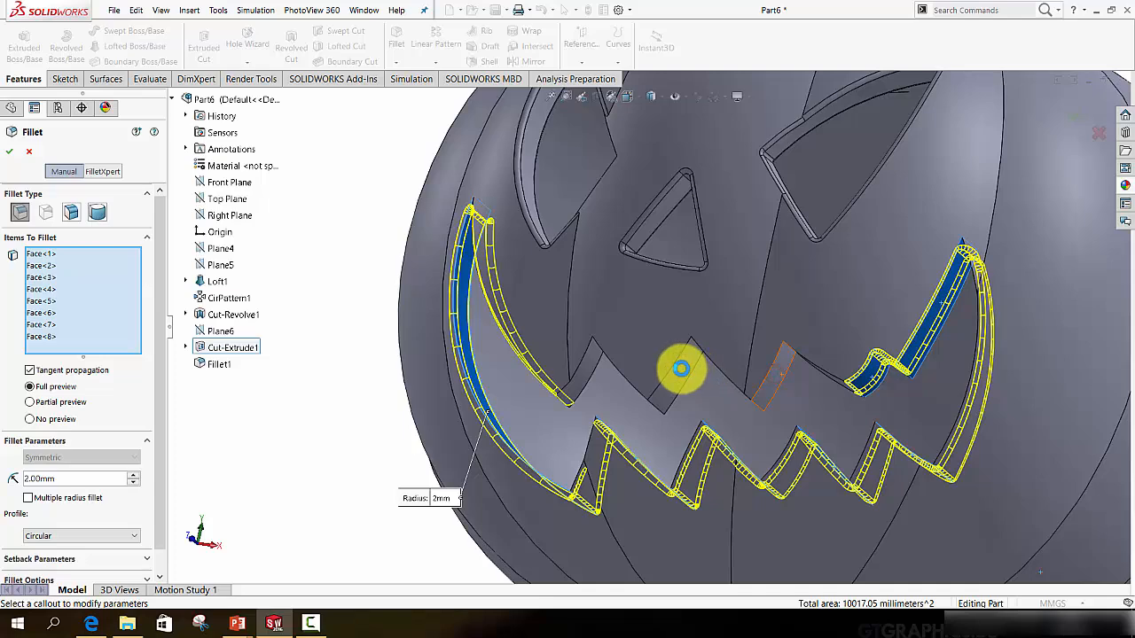
pyautogui.click(681, 369)
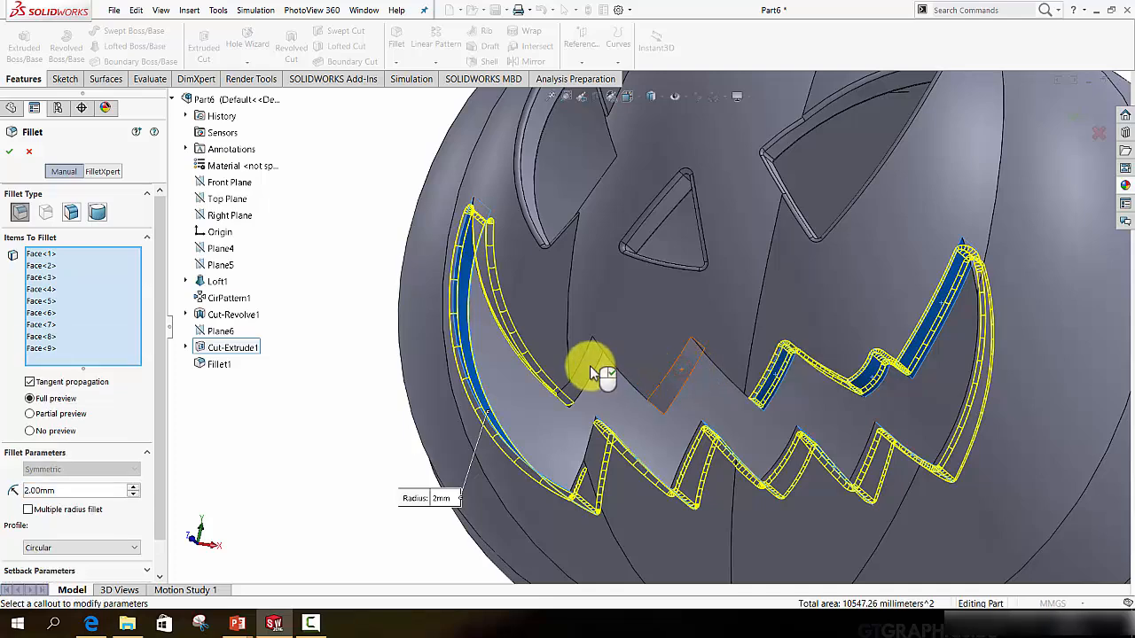
pyautogui.click(669, 433)
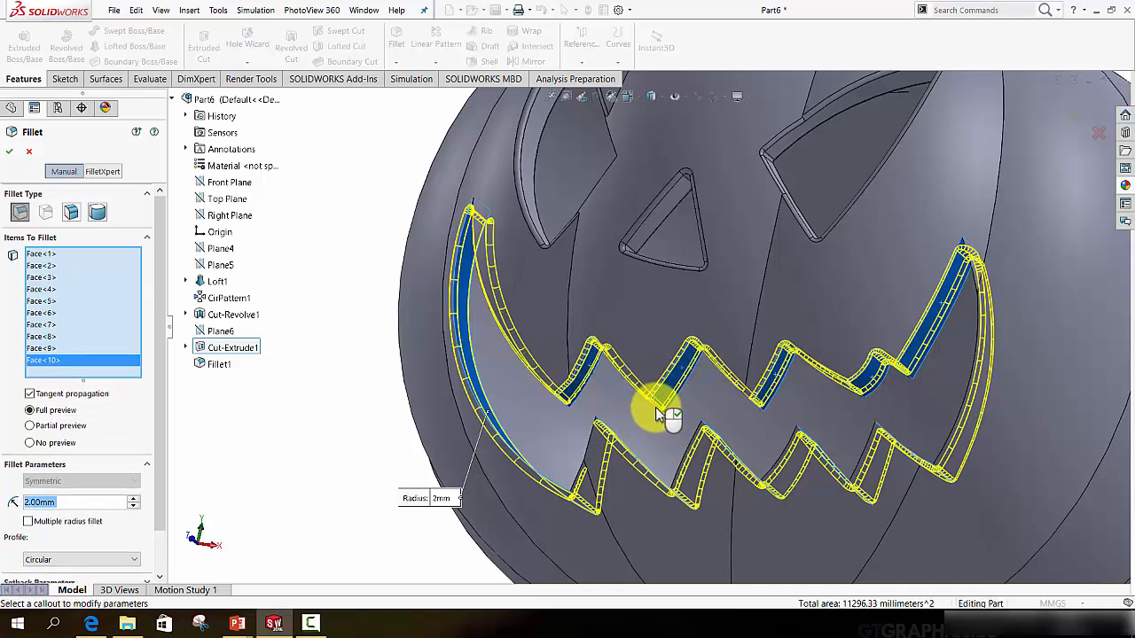
# Add an edge on the mouth's lower tooth to the selection and create the 2 mm fillet
pyautogui.moveTo(664, 410); pyautogui.dragTo(579, 462, button='middle')
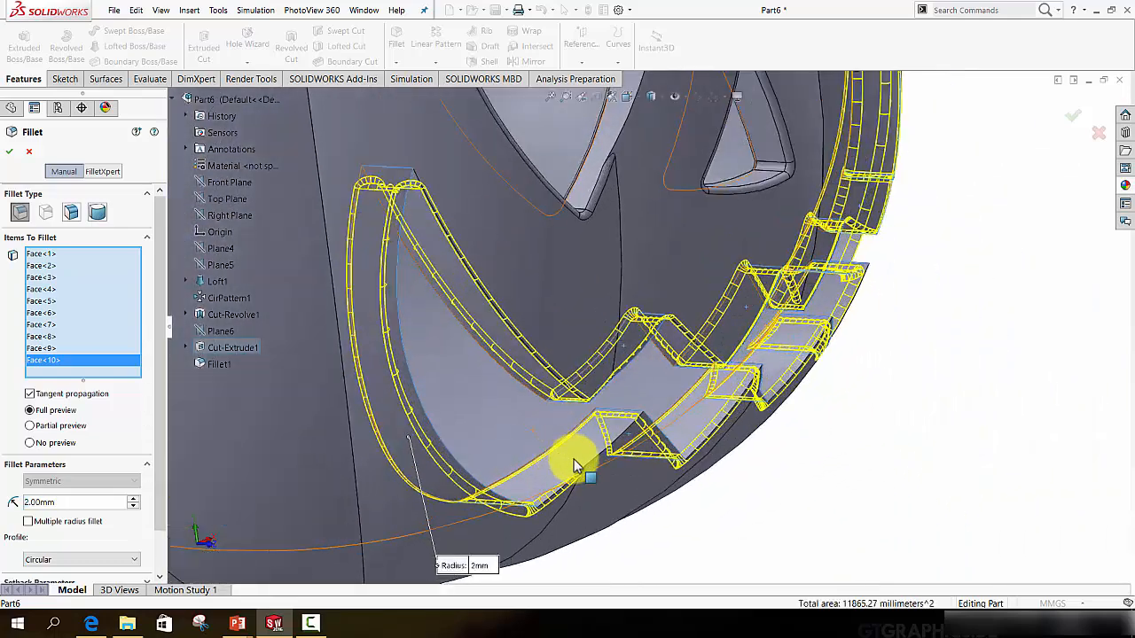
pyautogui.click(590, 461)
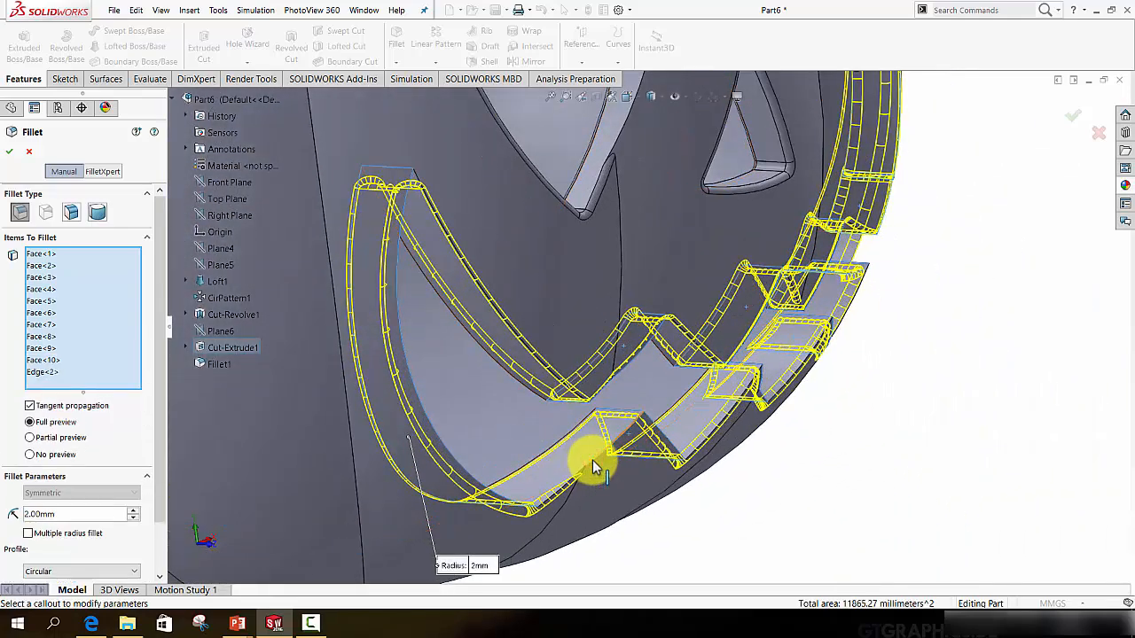
pyautogui.scroll(4, 699, 425)
pyautogui.moveTo(700, 426); pyautogui.dragTo(598, 396, button='middle')
pyautogui.click(14, 152)
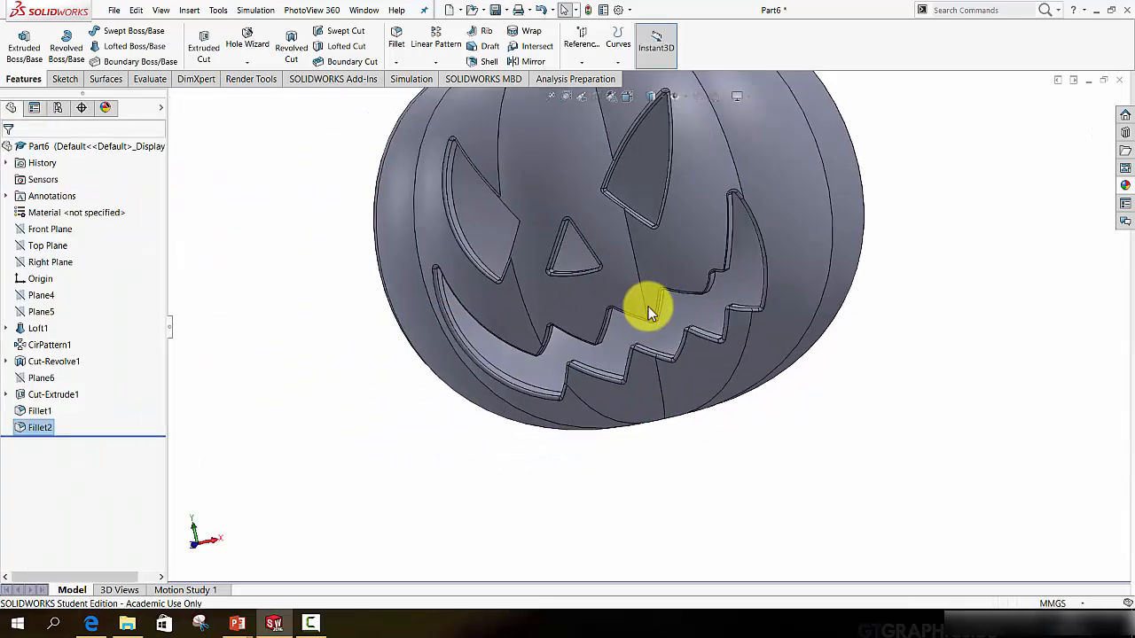
# Examine the filleted eye, nose and mouth openings from the front and at an angle
pyautogui.scroll(3, 676, 284)
pyautogui.scroll(-5, 679, 253)
pyautogui.moveTo(679, 253); pyautogui.dragTo(663, 304, button='middle')
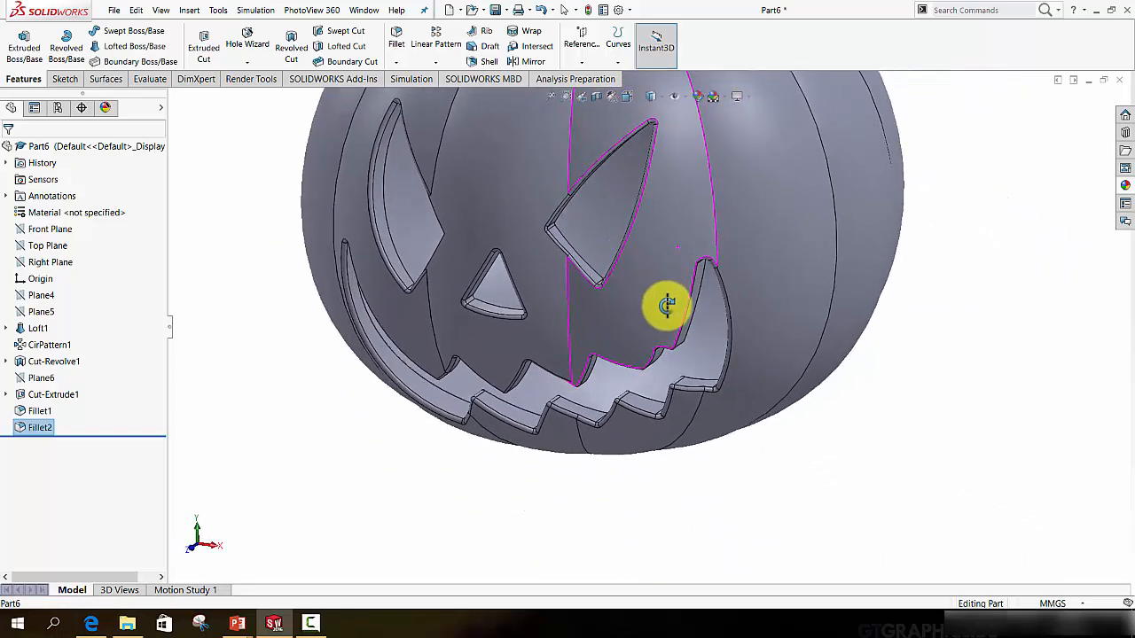
pyautogui.press('f')
pyautogui.scroll(-2, 785, 382)
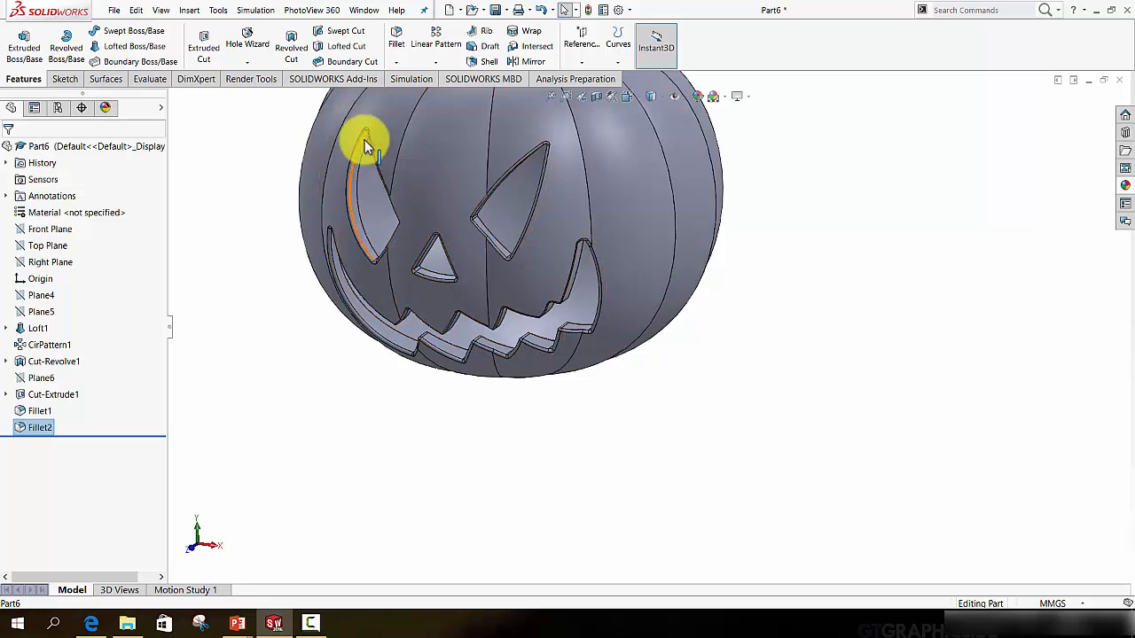
pyautogui.scroll(3, 595, 241)
pyautogui.scroll(-2, 596, 222)
pyautogui.moveTo(595, 365)
pyautogui.mouseDown(button='middle')
pyautogui.moveTo(588, 284)
pyautogui.moveTo(555, 299)
pyautogui.moveTo(550, 367)
pyautogui.moveTo(565, 303)
pyautogui.moveTo(597, 337)
pyautogui.moveTo(562, 331)
pyautogui.moveTo(574, 386)
pyautogui.moveTo(577, 372)
pyautogui.mouseUp(button='middle')
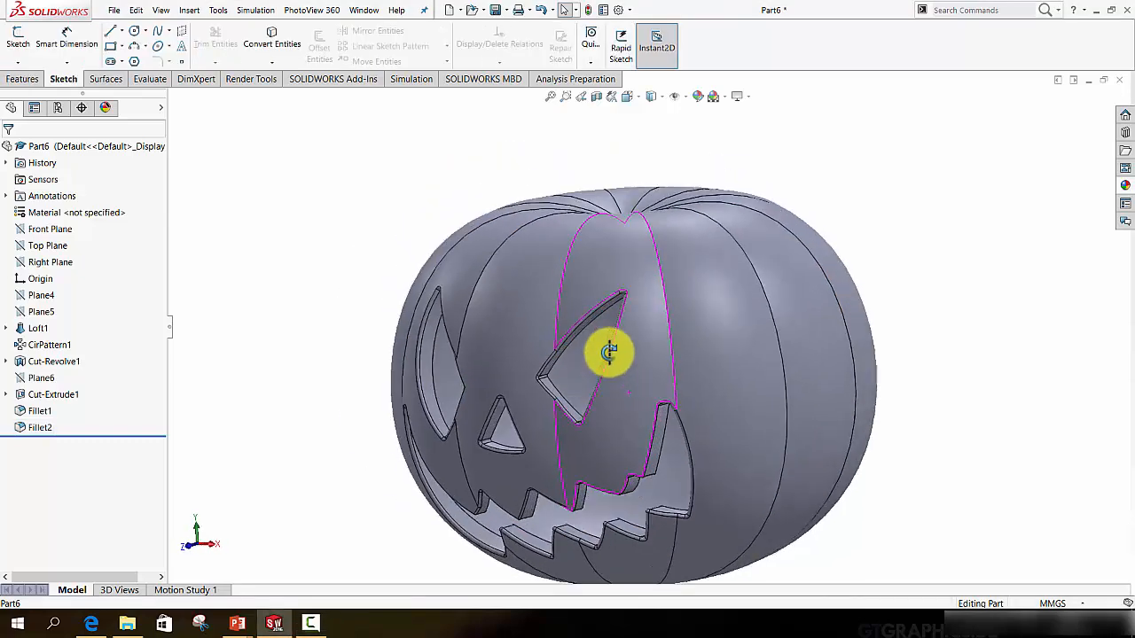
pyautogui.moveTo(608, 353)
pyautogui.mouseDown(button='middle')
pyautogui.moveTo(621, 385)
pyautogui.moveTo(630, 380)
pyautogui.moveTo(600, 342)
pyautogui.mouseUp(button='middle')
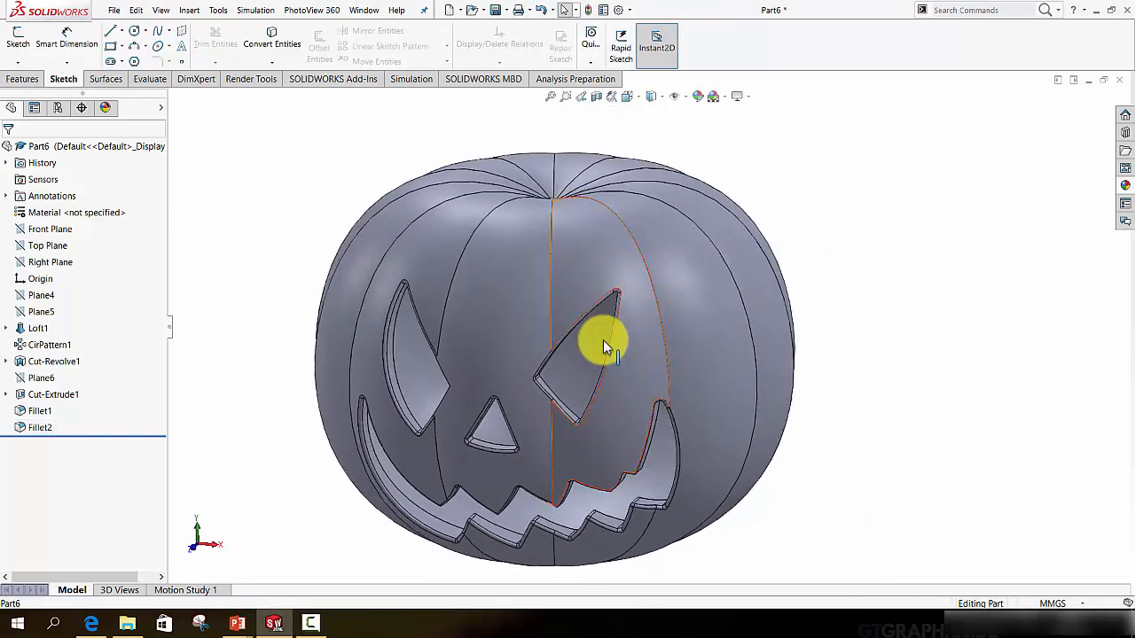
# Section the view at the Front Plane and create a reference plane offset 300 mm upward from the Top Plane
pyautogui.click(597, 98)
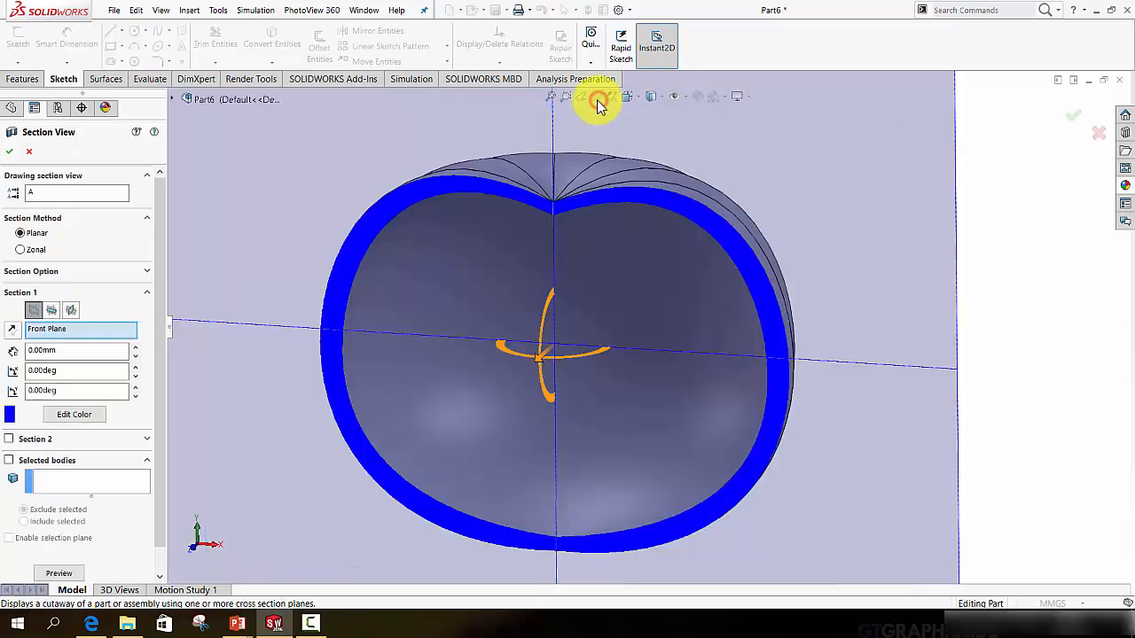
pyautogui.click(1062, 112)
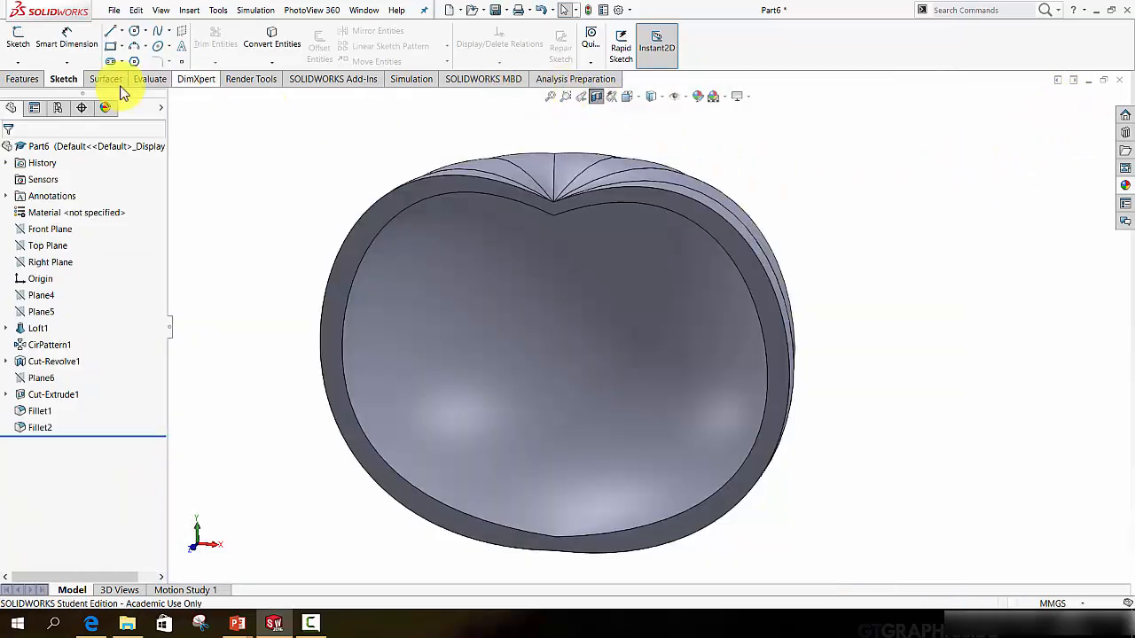
pyautogui.click(22, 79)
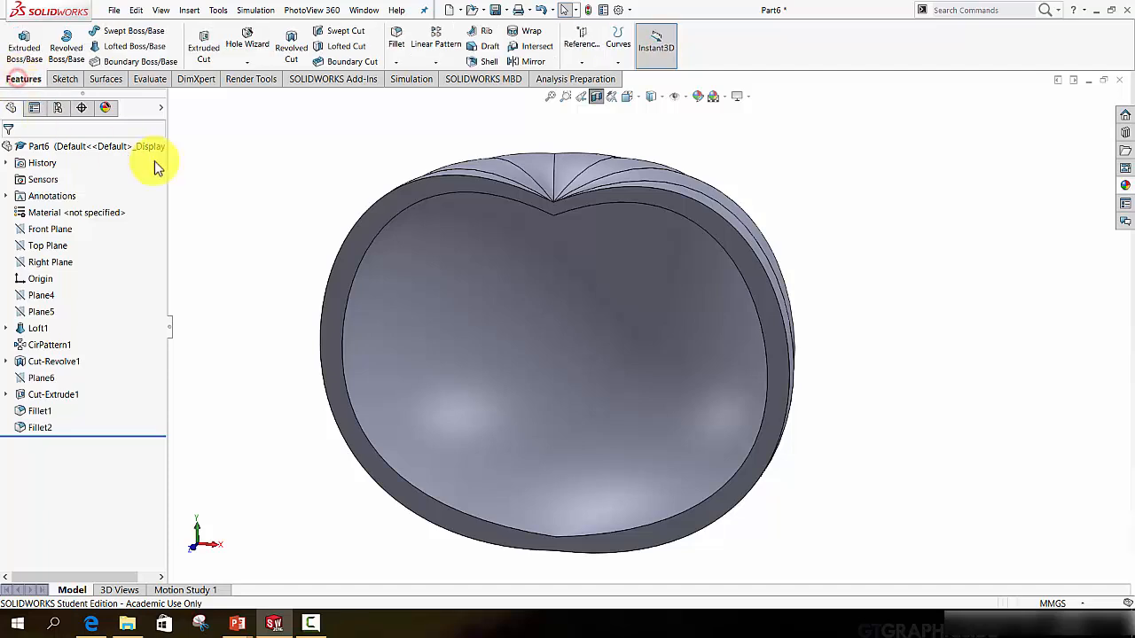
pyautogui.click(582, 45)
pyautogui.click(586, 77)
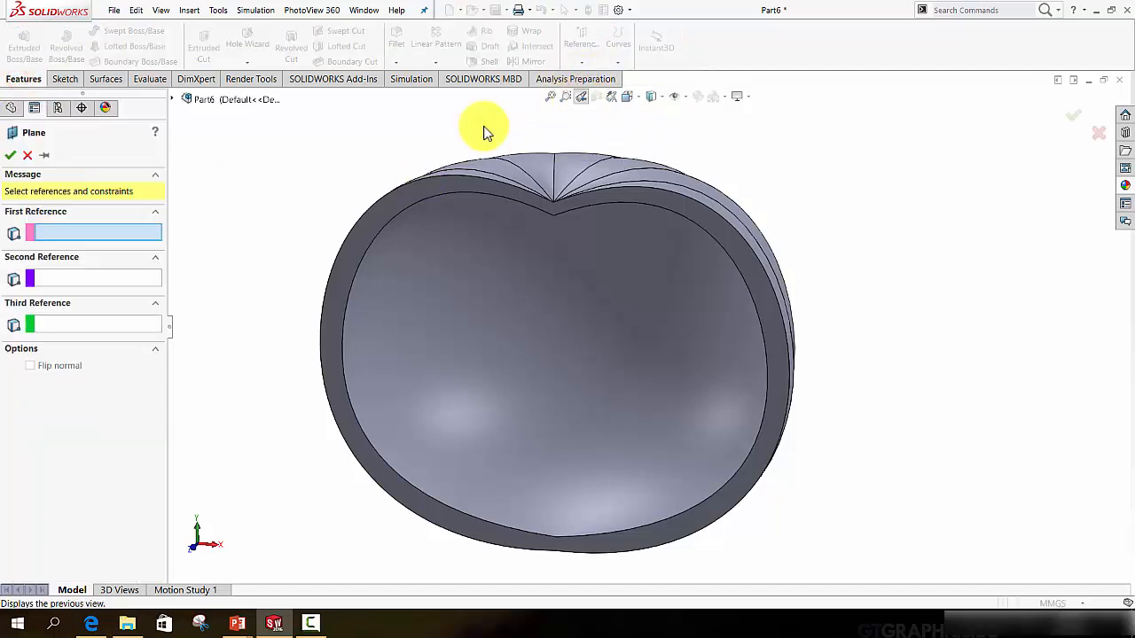
pyautogui.click(174, 99)
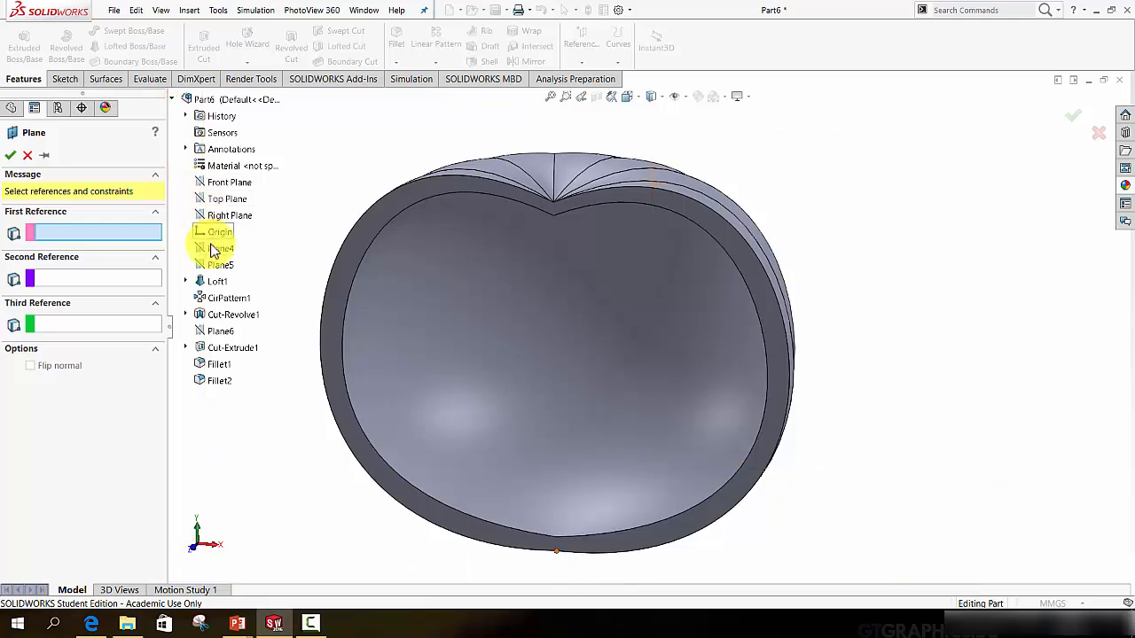
pyautogui.click(217, 202)
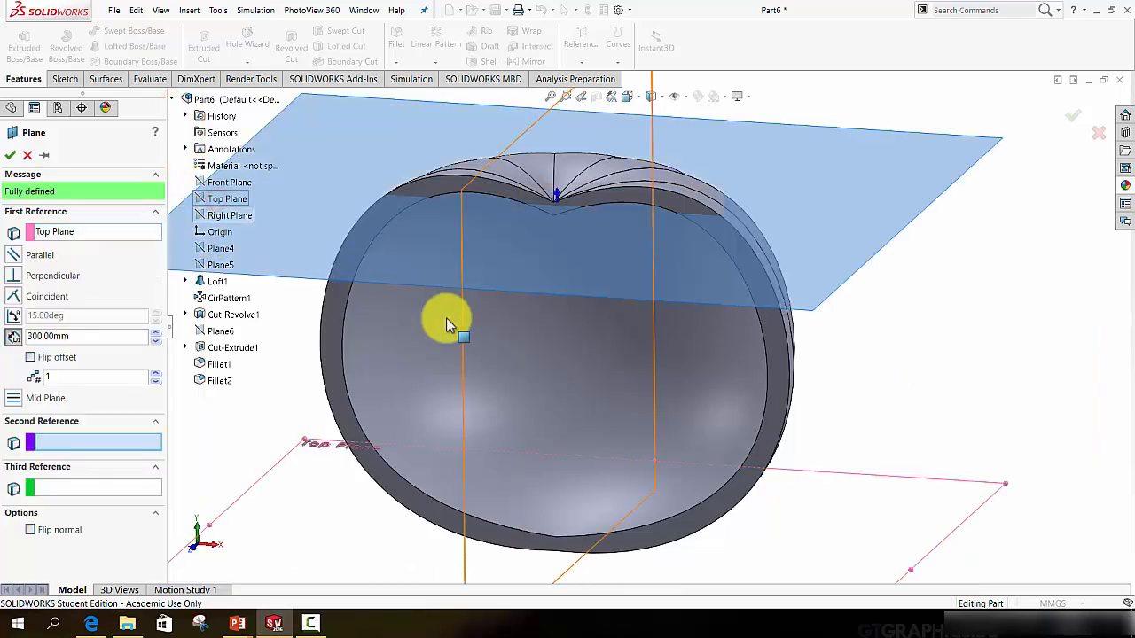
pyautogui.hotkey('ctrl', '1')
pyautogui.scroll(-5, 585, 156)
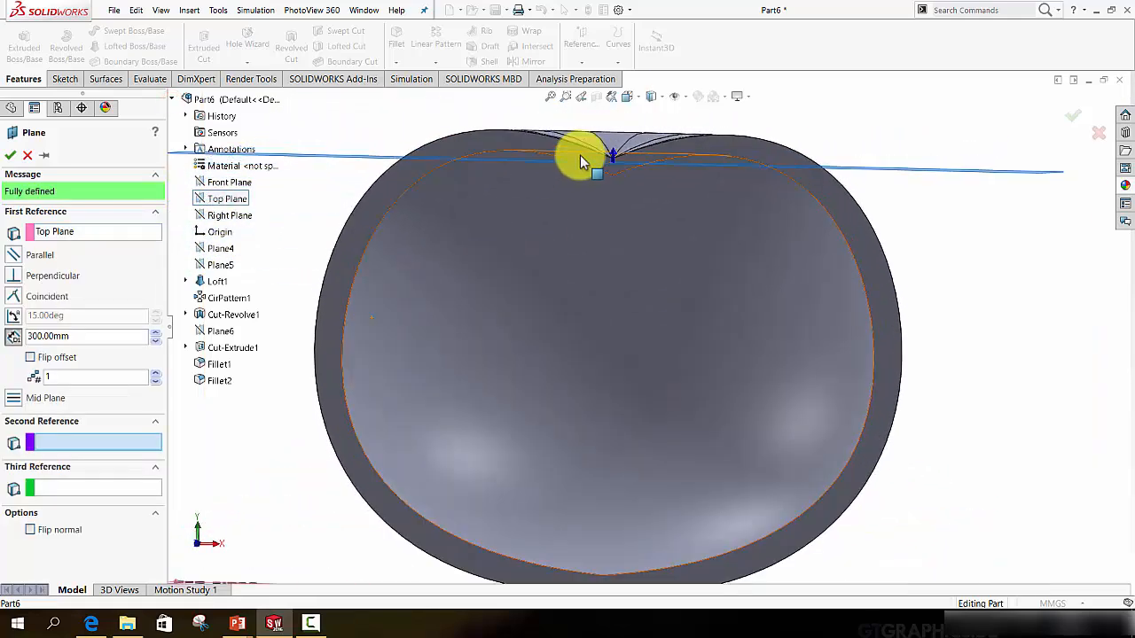
pyautogui.scroll(-5, 676, 228)
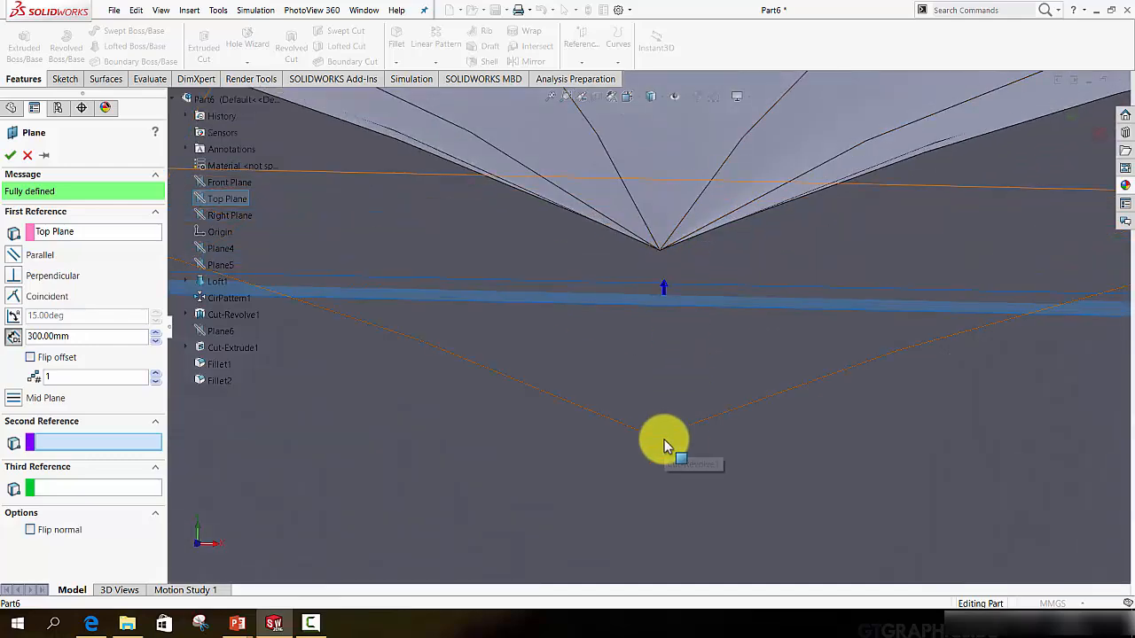
pyautogui.moveTo(667, 445); pyautogui.dragTo(662, 360, button='middle')
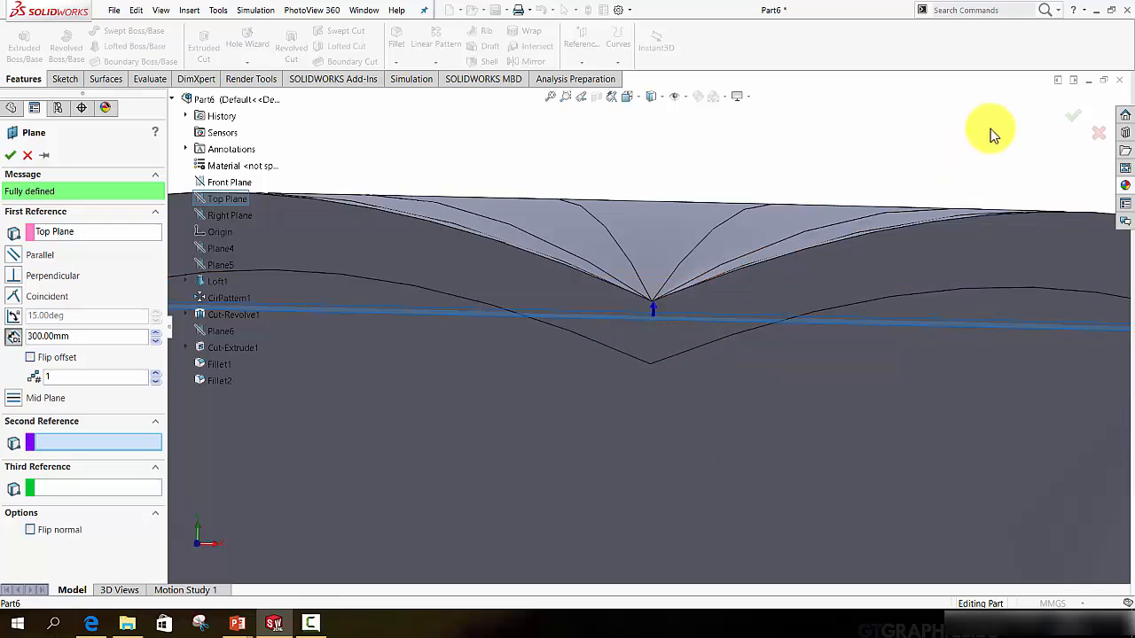
pyautogui.click(1071, 115)
# Turn off the section view and open a spline sketch on the new offset plane, viewed normal to it
pyautogui.moveTo(836, 292); pyautogui.dragTo(663, 394, button='middle')
pyautogui.scroll(7, 736, 390)
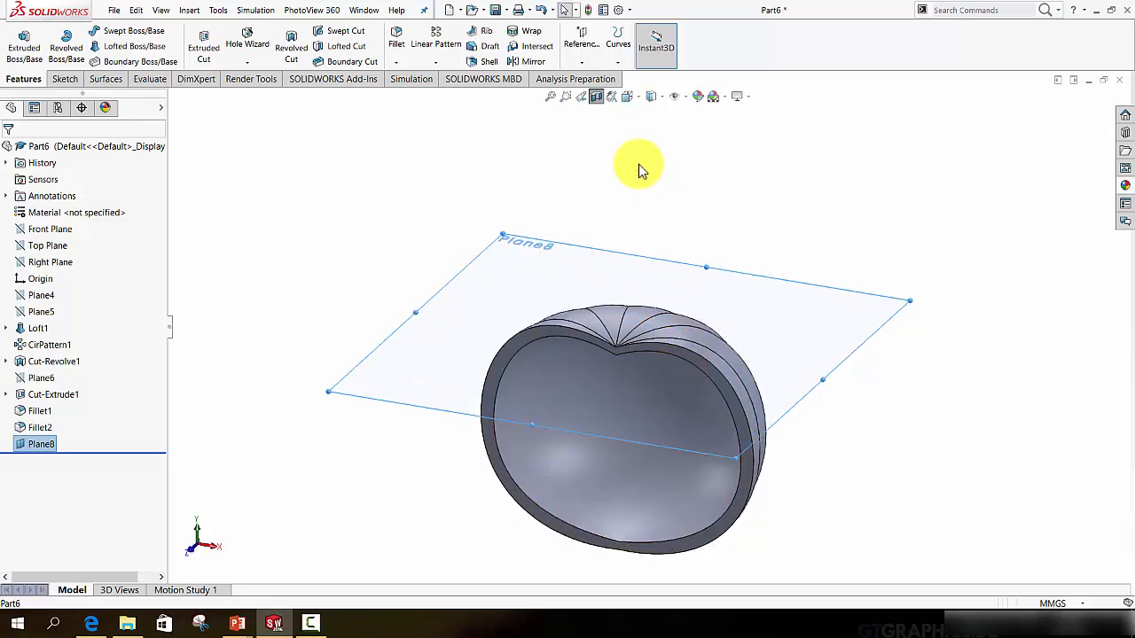
pyautogui.click(596, 98)
pyautogui.click(62, 79)
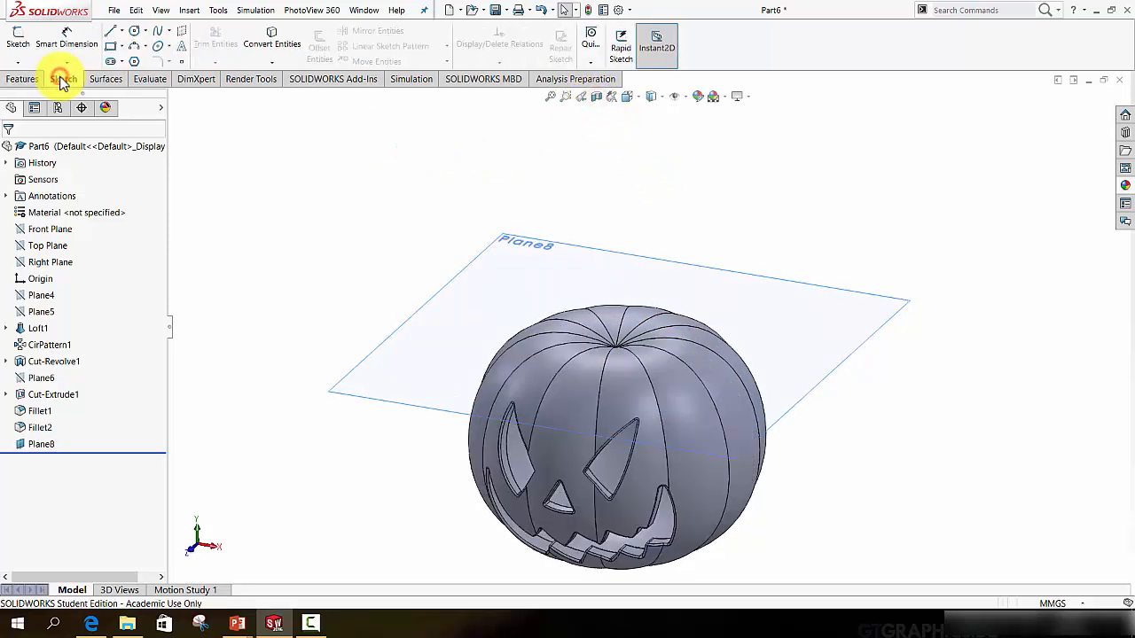
pyautogui.click(159, 34)
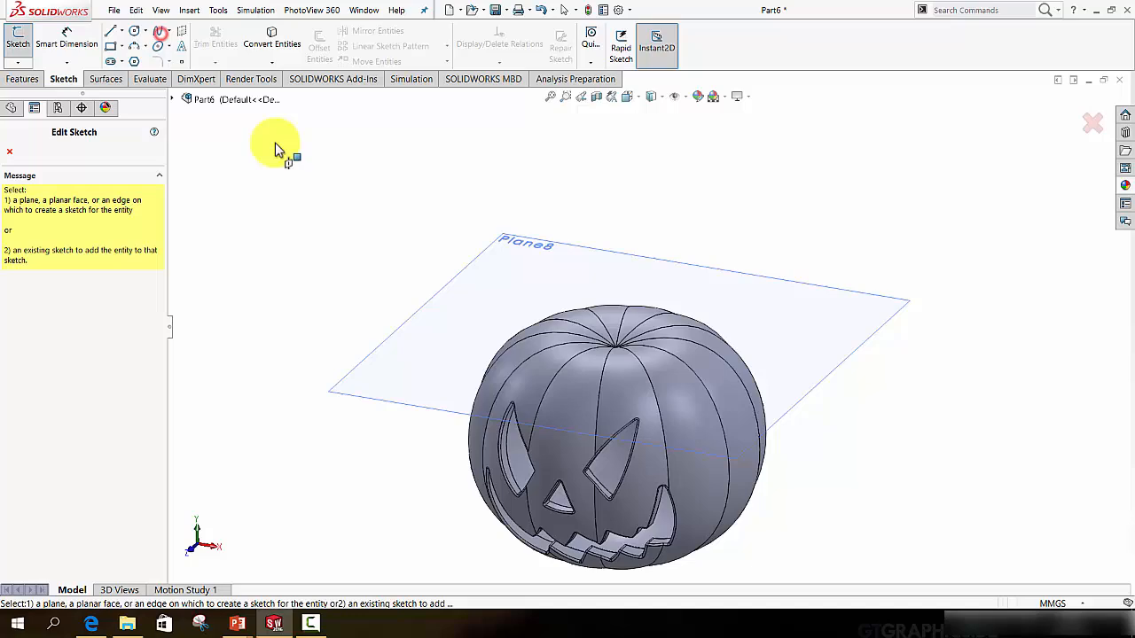
pyautogui.click(467, 272)
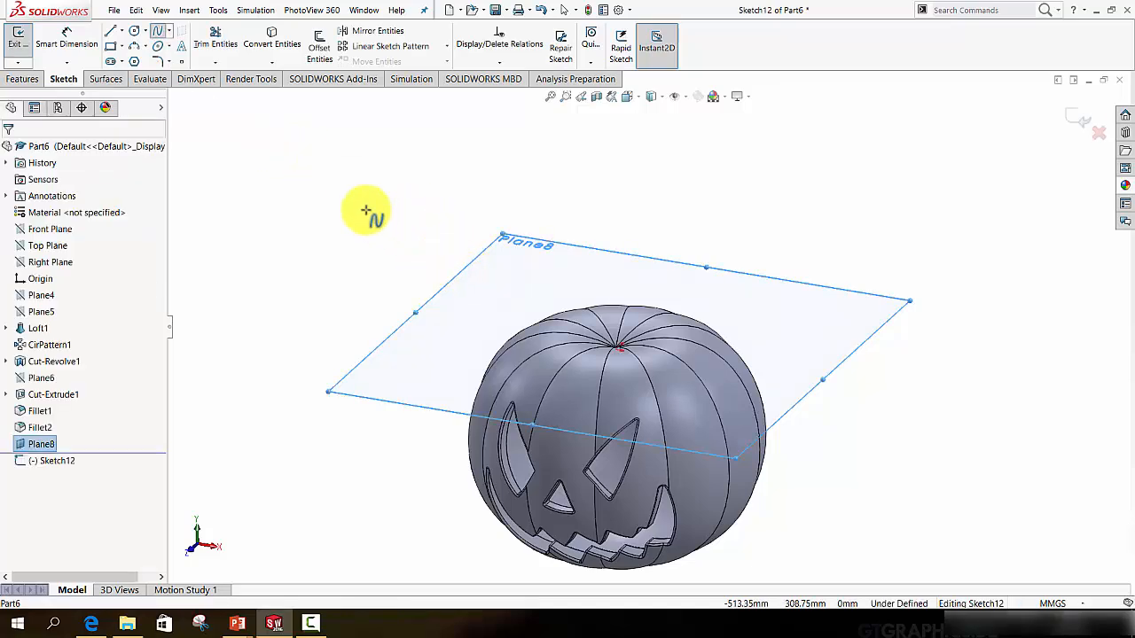
pyautogui.press('space')
pyautogui.click(442, 295)
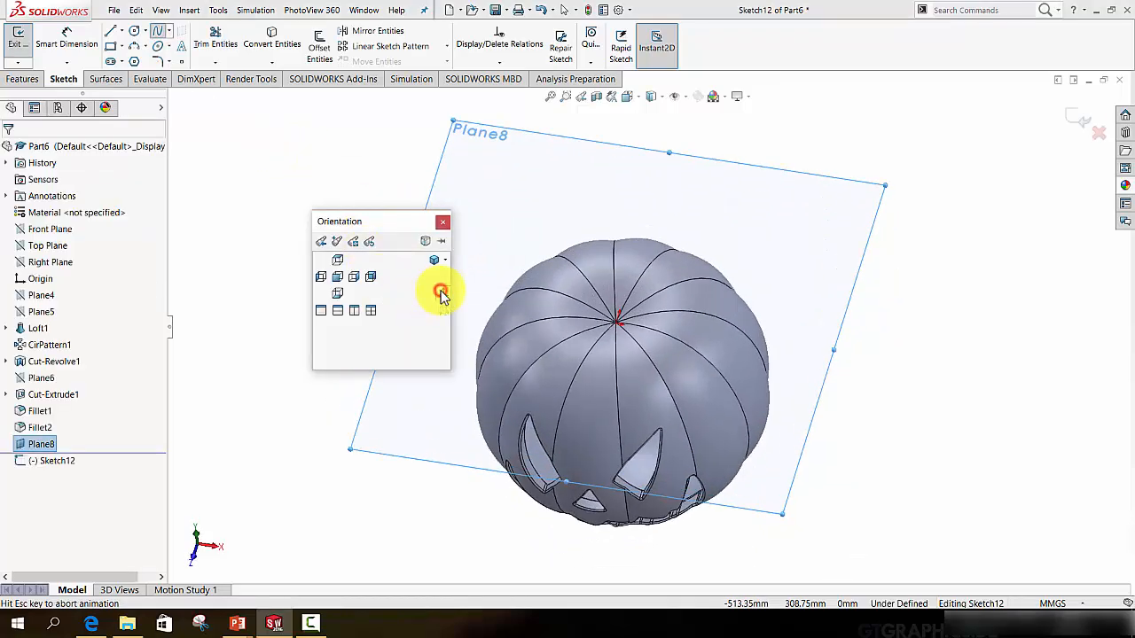
pyautogui.scroll(-5, 665, 336)
pyautogui.scroll(-3, 621, 306)
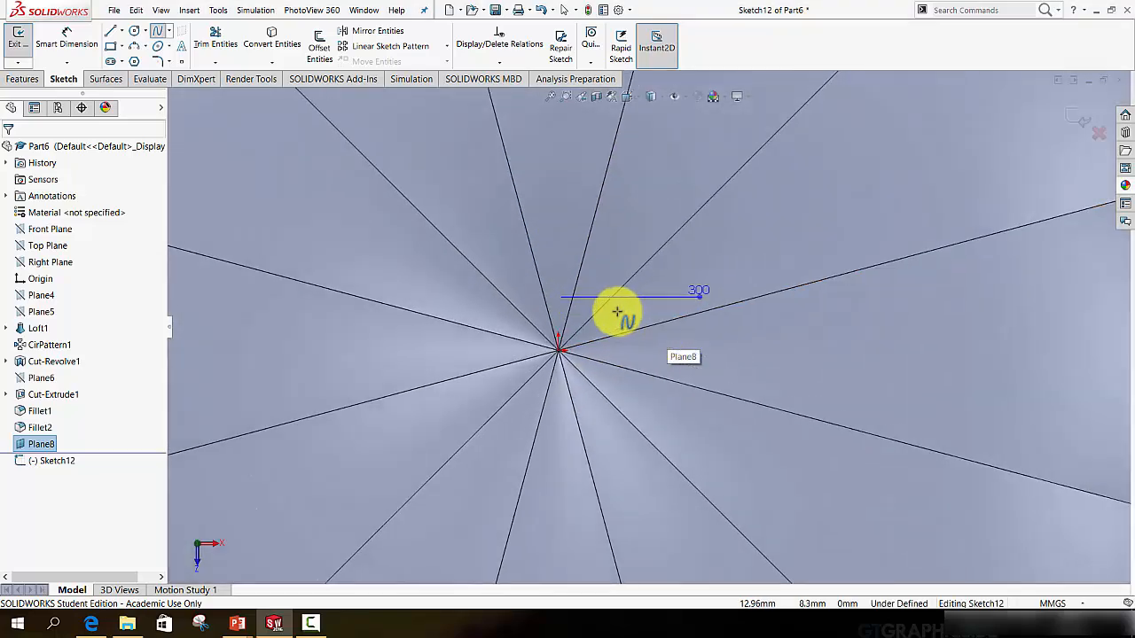
# Sketch a closed, wavy spline with five uneven lobes around the origin as the stem's base profile
pyautogui.click(560, 272)
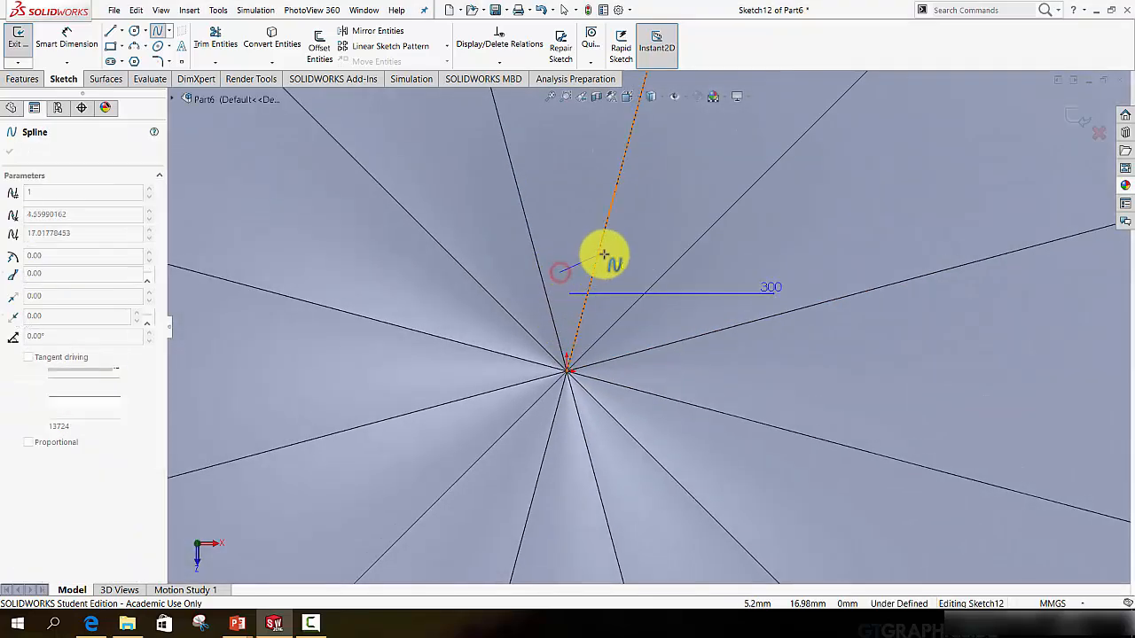
pyautogui.click(612, 250)
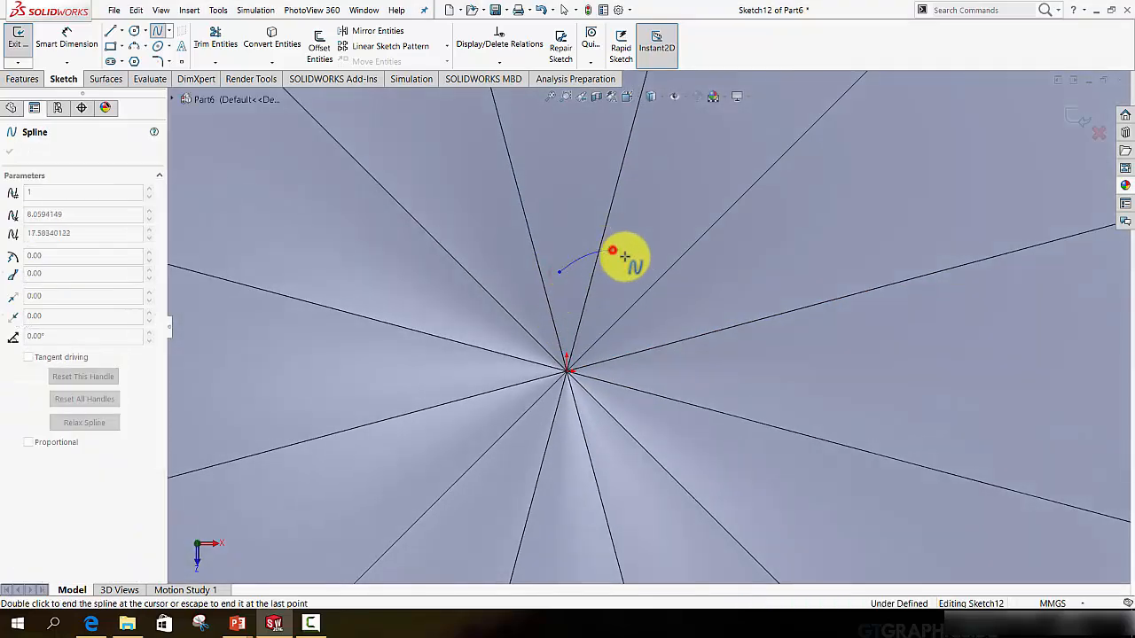
pyautogui.click(681, 322)
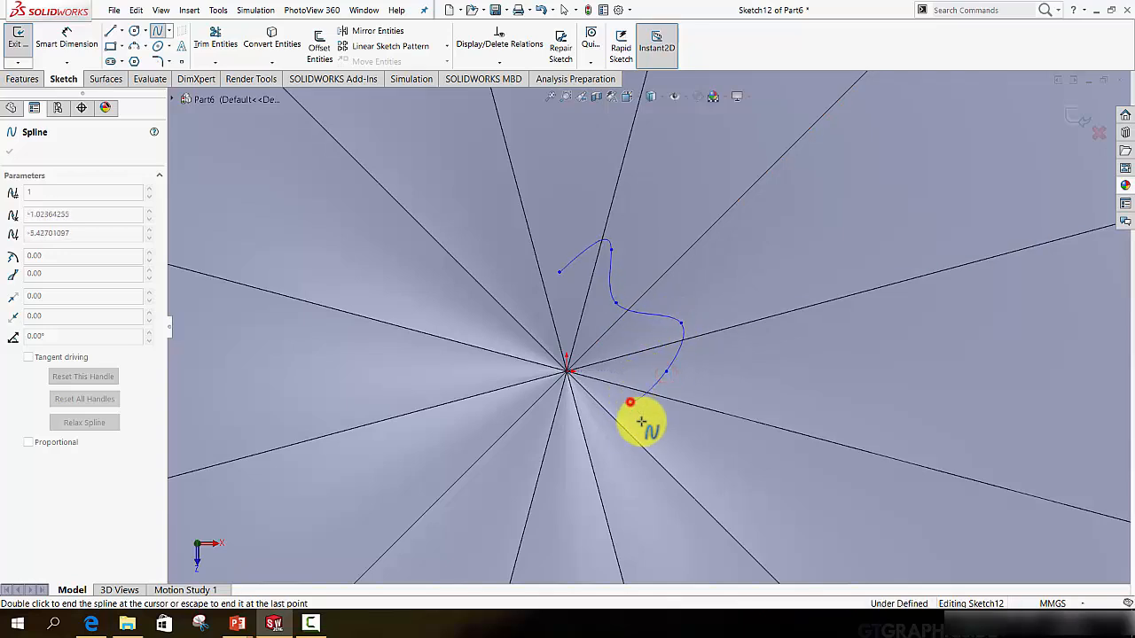
pyautogui.click(634, 463)
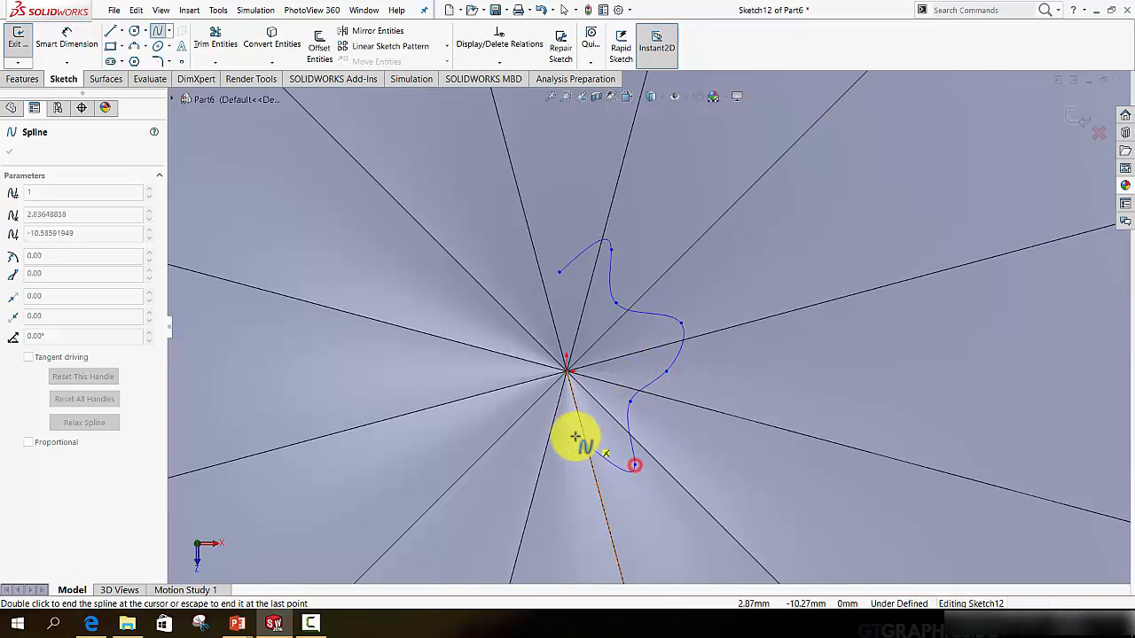
pyautogui.click(513, 459)
pyautogui.click(502, 382)
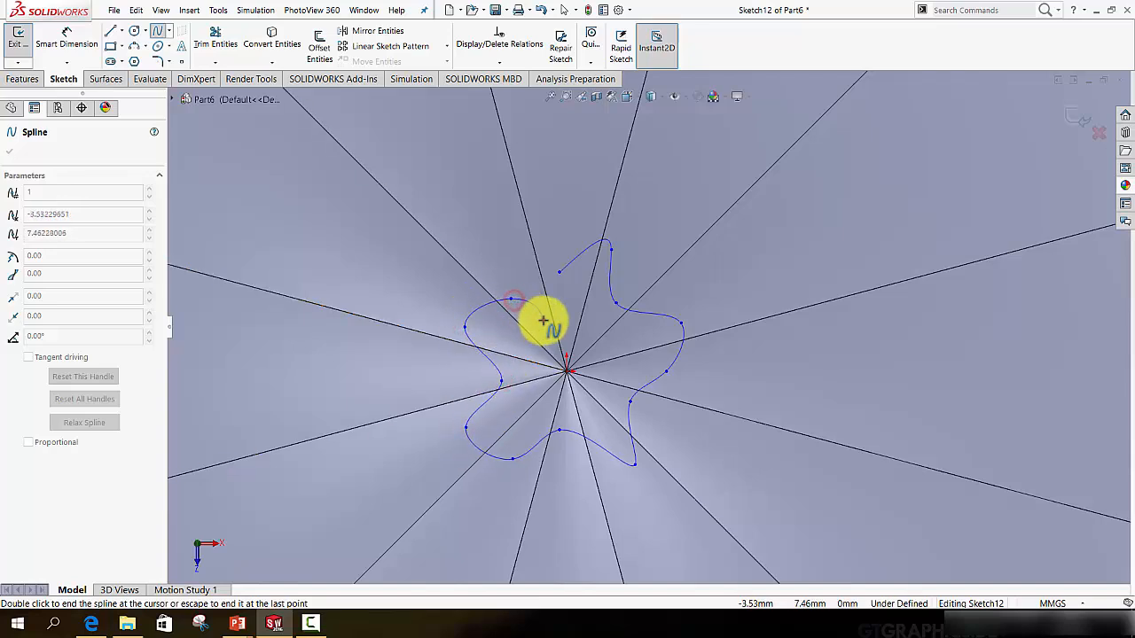
pyautogui.doubleClick(562, 275)
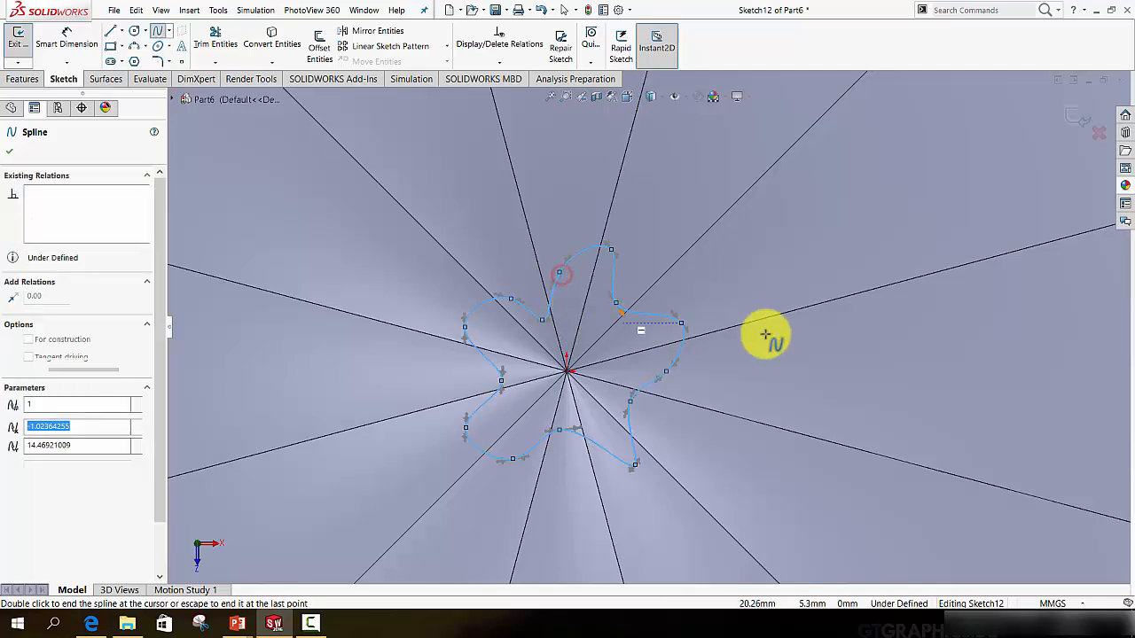
pyautogui.scroll(-2, 638, 468)
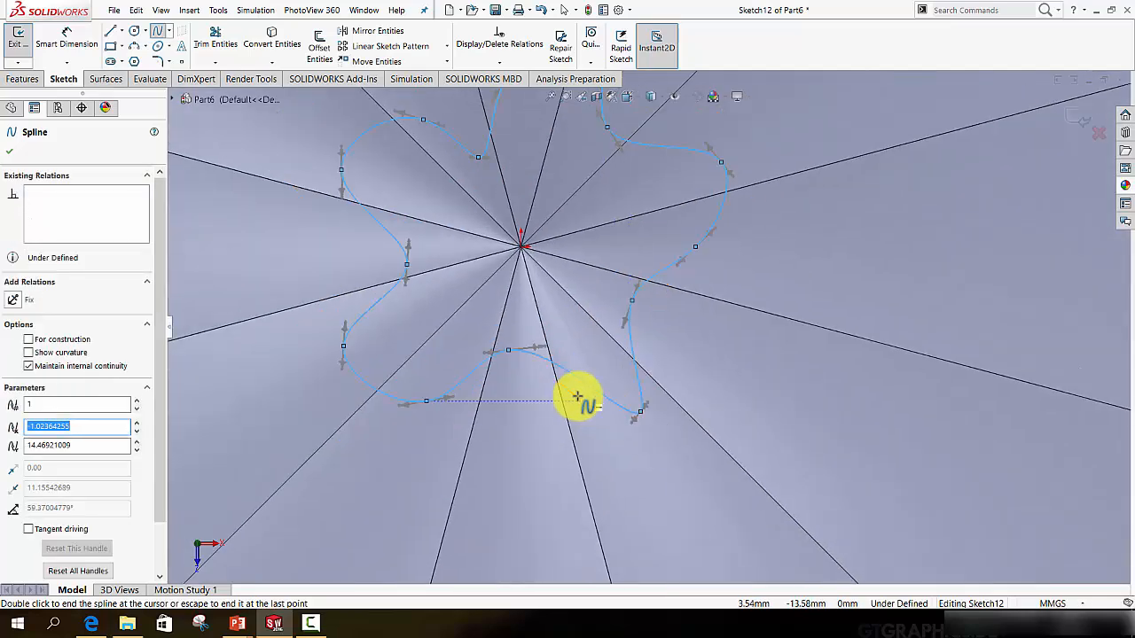
pyautogui.scroll(3, 601, 266)
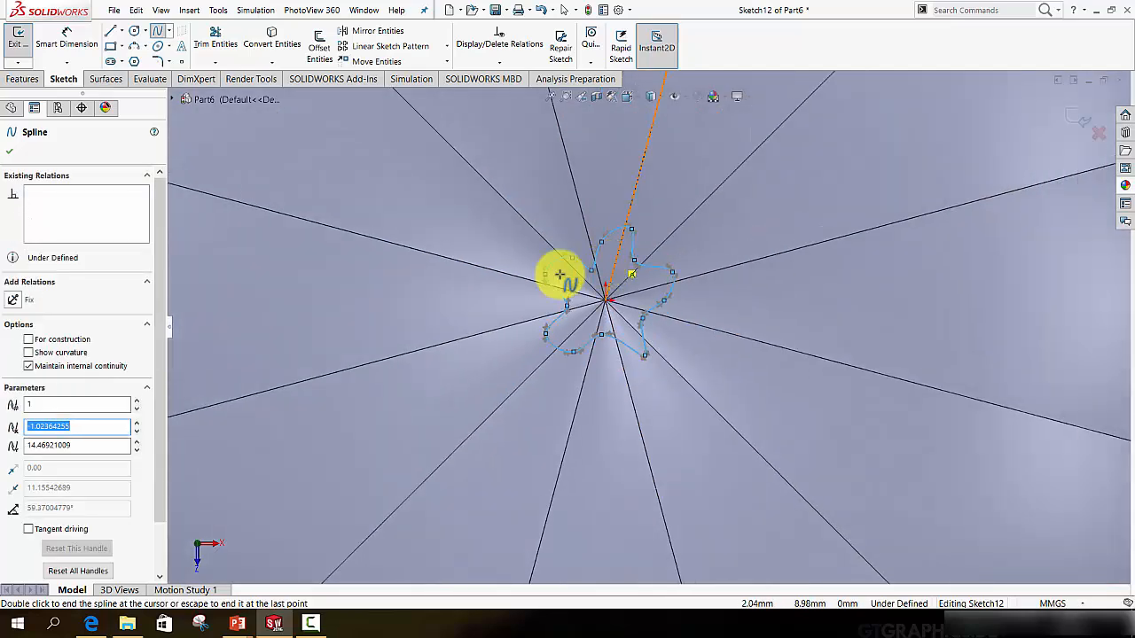
# Check the closed lobed spline at close range and exit the stem's base profile sketch
pyautogui.scroll(-3, 634, 361)
pyautogui.scroll(4, 671, 351)
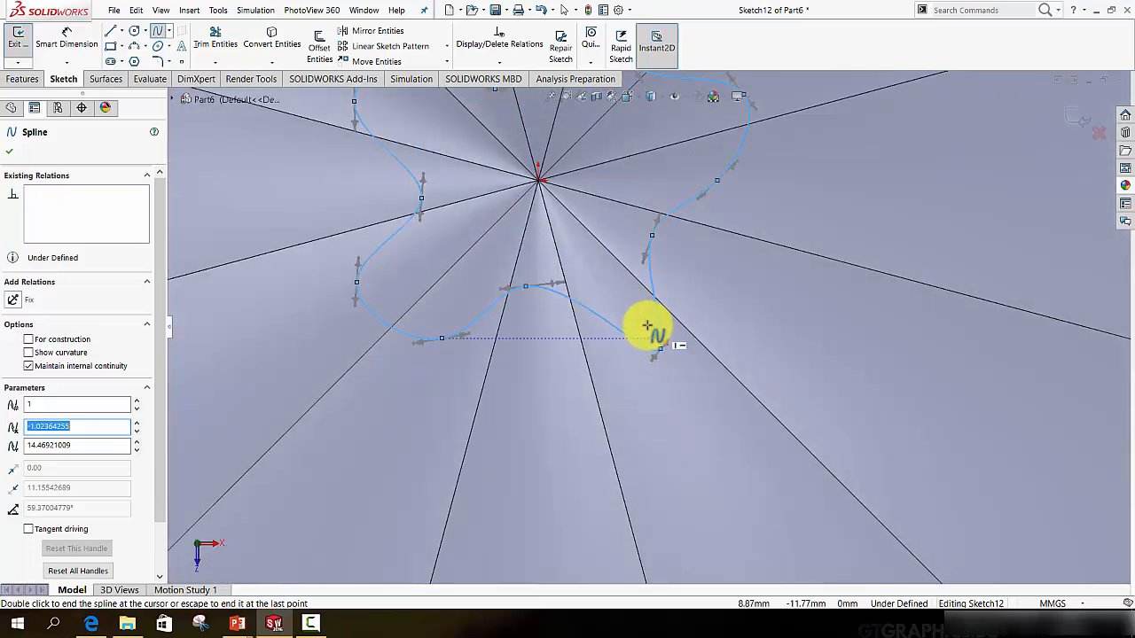
pyautogui.click(1079, 116)
# Create a reference plane offset 70 mm upward from the plane that carries the stem's base profile
pyautogui.scroll(6, 633, 332)
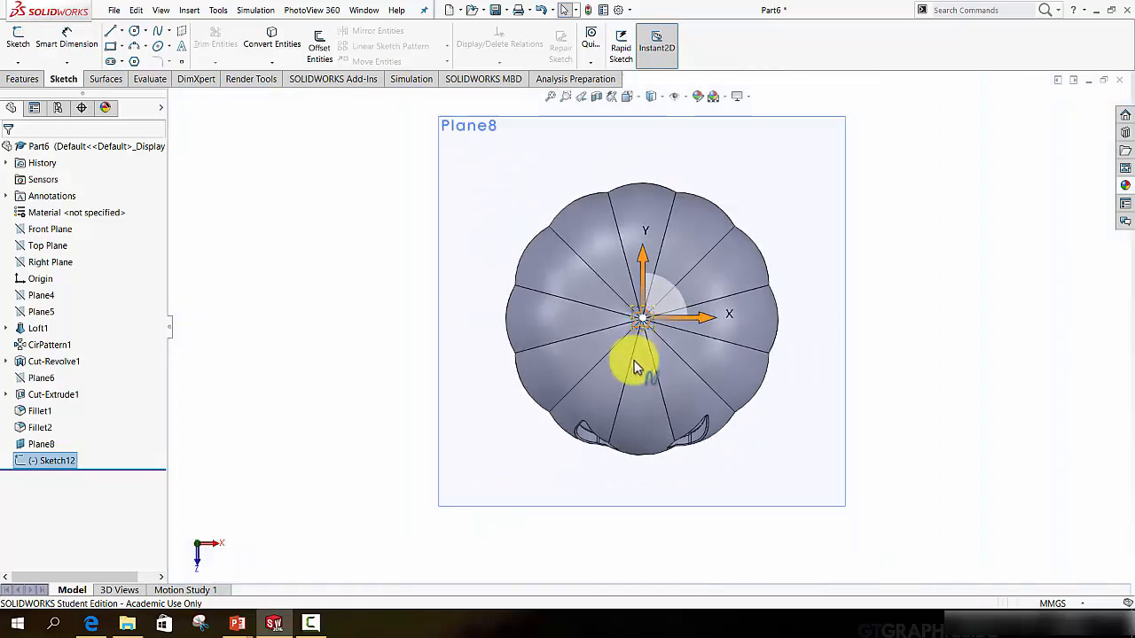
pyautogui.moveTo(636, 364)
pyautogui.mouseDown(button='middle')
pyautogui.moveTo(621, 263)
pyautogui.moveTo(639, 123)
pyautogui.moveTo(621, 118)
pyautogui.moveTo(621, 134)
pyautogui.mouseUp(button='middle')
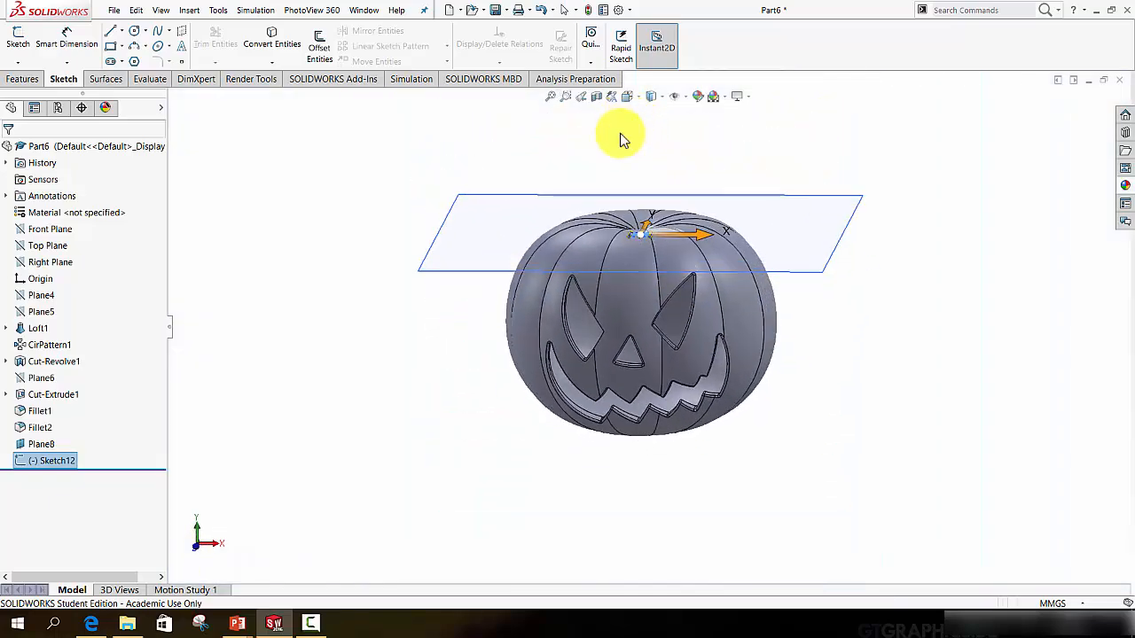
pyautogui.click(334, 113)
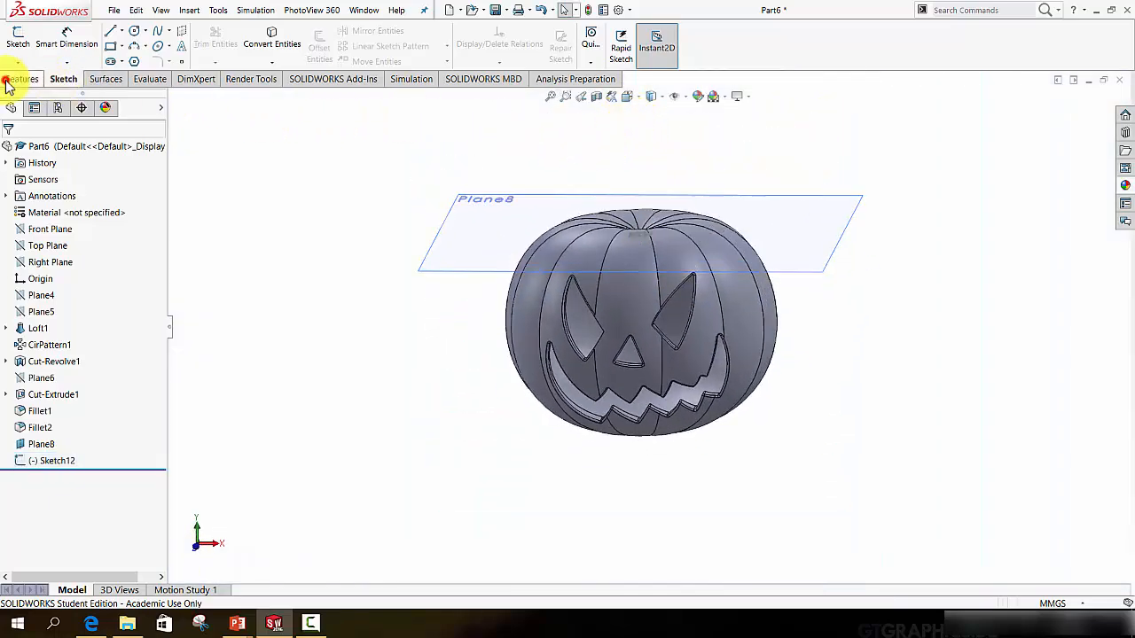
pyautogui.click(11, 79)
pyautogui.click(578, 40)
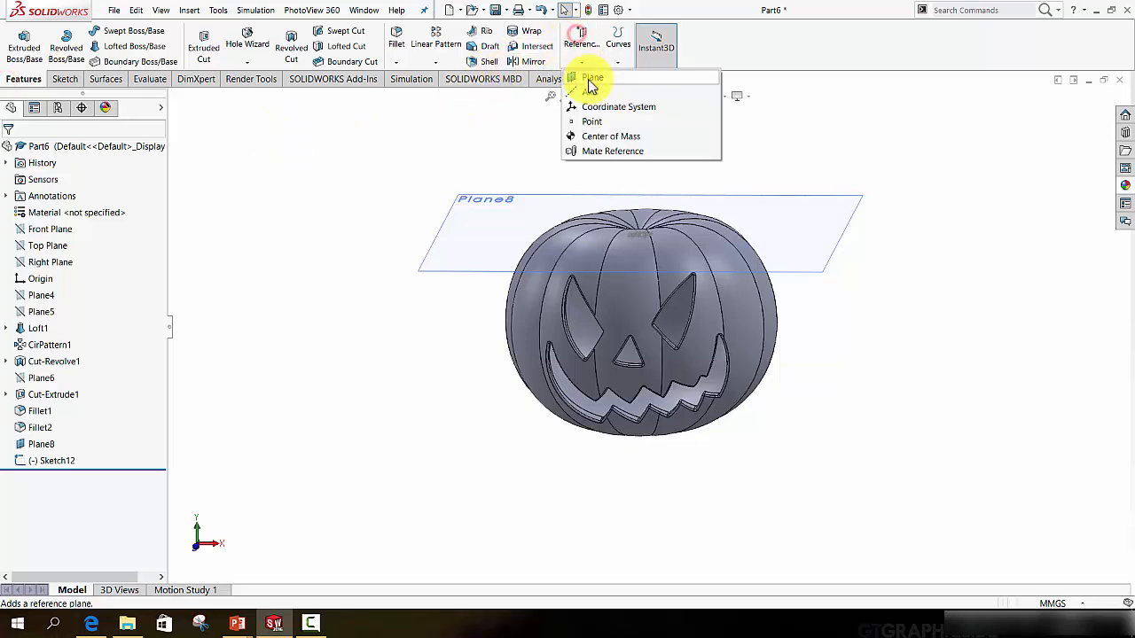
pyautogui.click(588, 84)
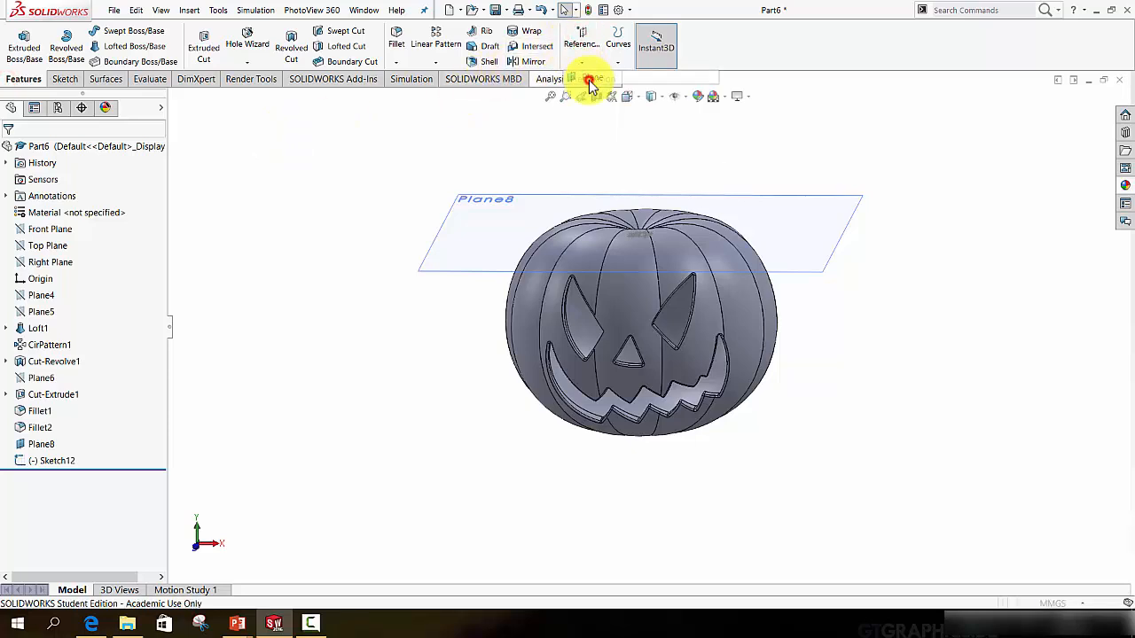
pyautogui.click(528, 193)
pyautogui.moveTo(528, 316); pyautogui.dragTo(519, 311, button='middle')
pyautogui.scroll(4, 528, 305)
pyautogui.press('f')
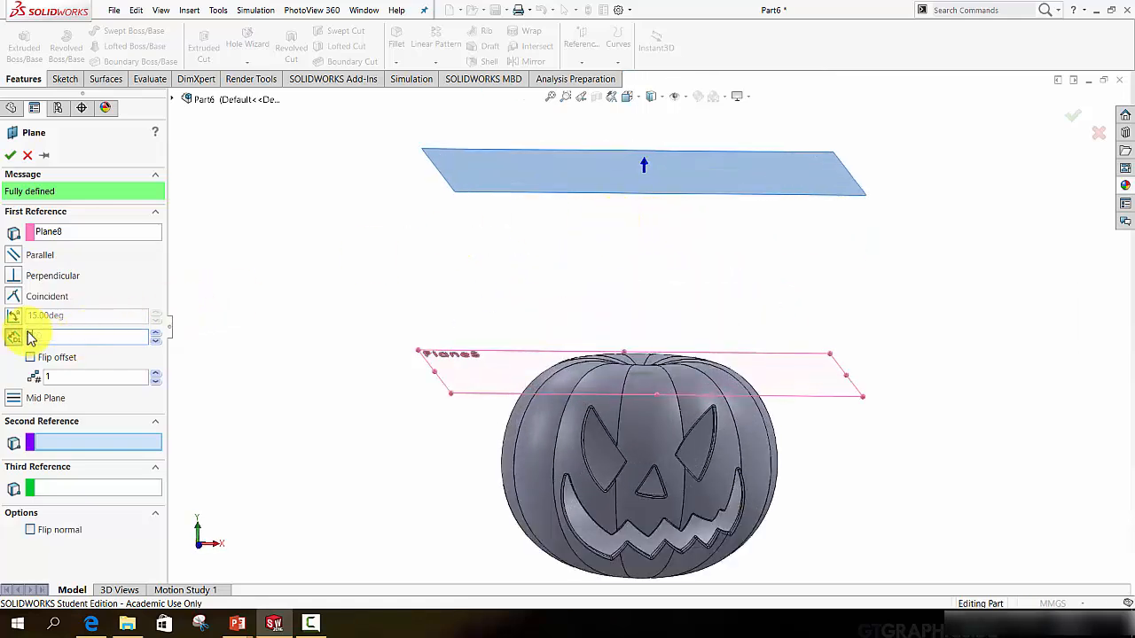
pyautogui.click(10, 156)
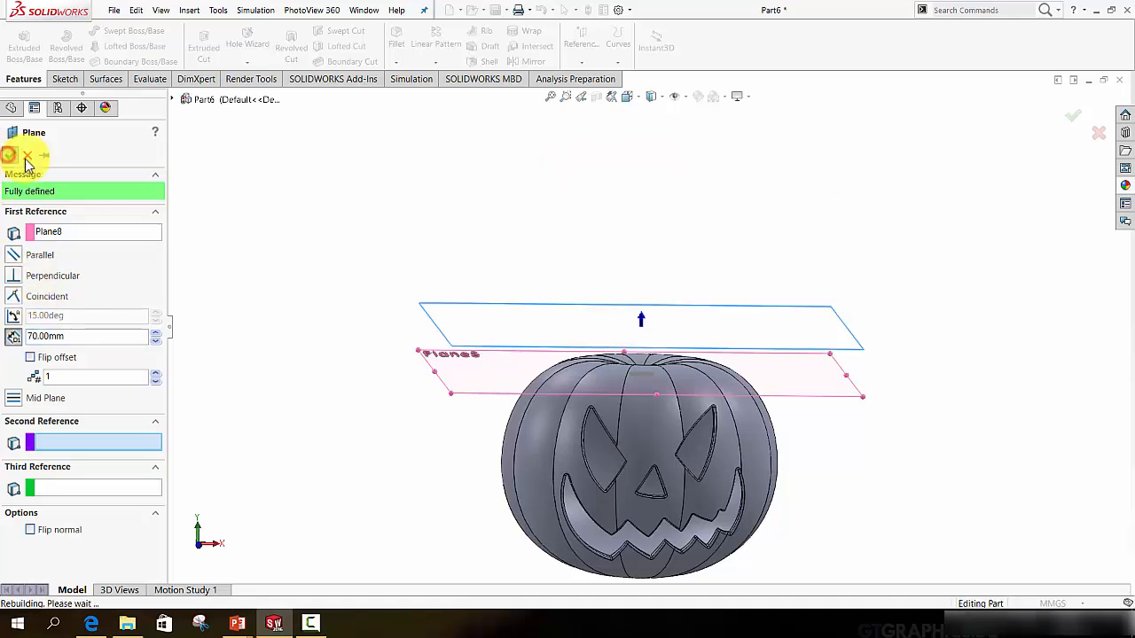
# Hide the lower reference plane, Plane8, which carries the stem's base profile
pyautogui.moveTo(659, 405)
pyautogui.mouseDown(button='middle')
pyautogui.moveTo(653, 361)
pyautogui.moveTo(650, 413)
pyautogui.moveTo(661, 384)
pyautogui.mouseUp(button='middle')
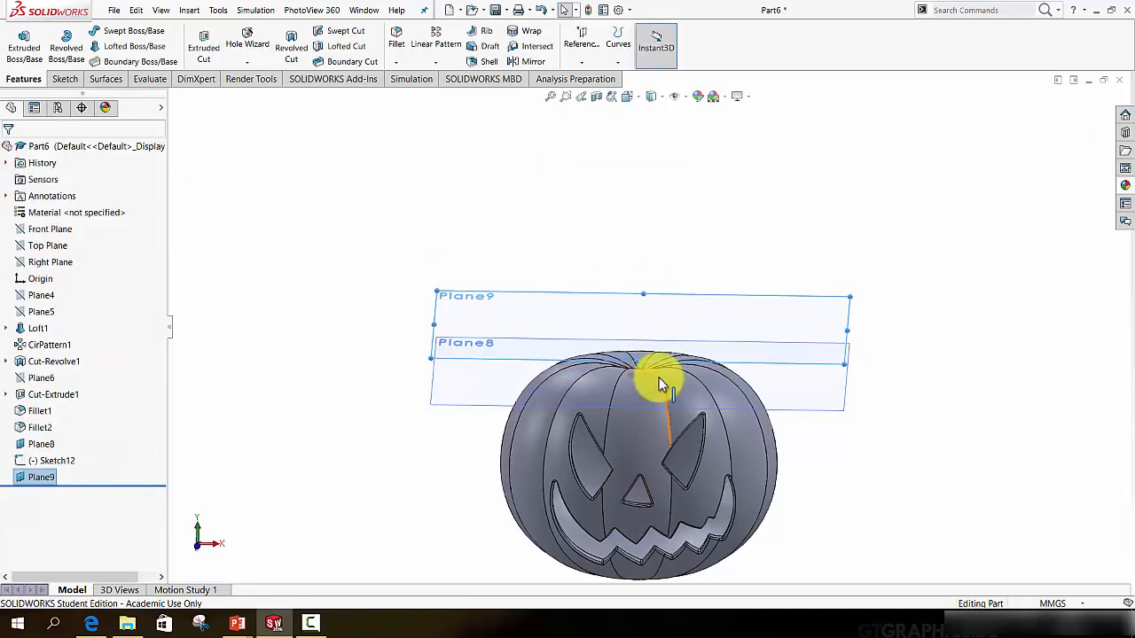
pyautogui.scroll(-4, 619, 347)
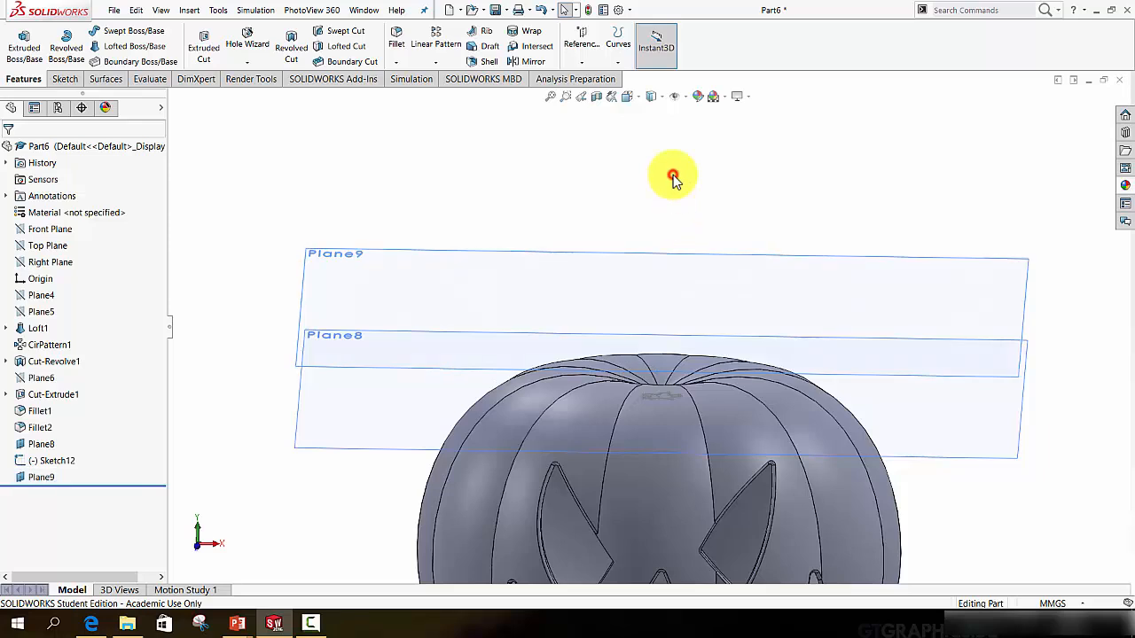
pyautogui.rightClick(325, 451)
pyautogui.click(359, 396)
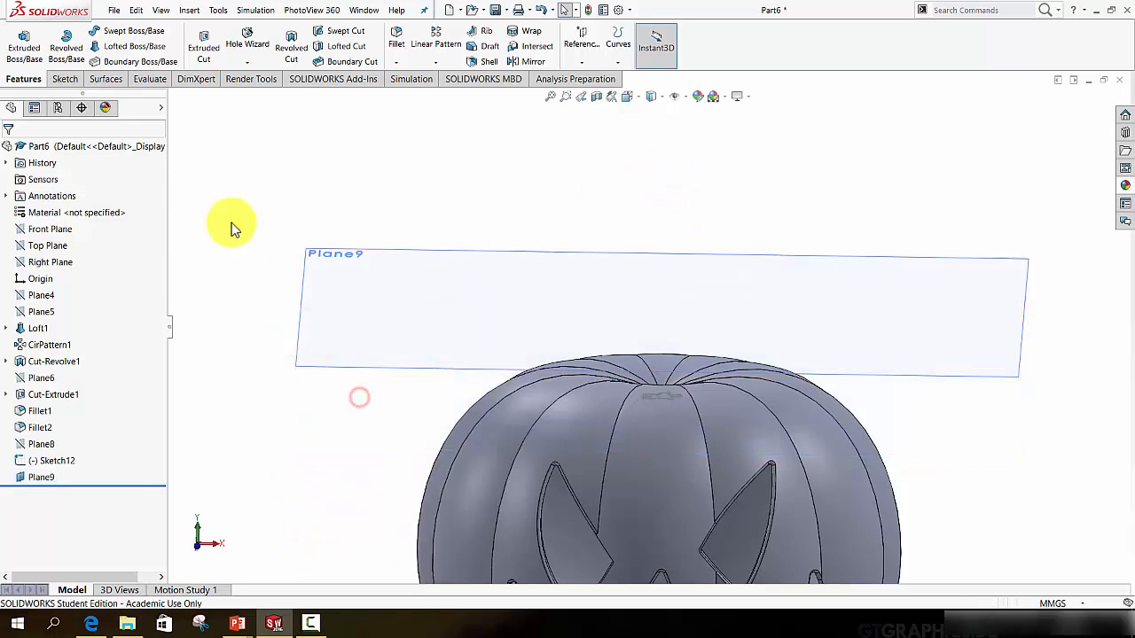
# On the plane above the pumpkin, sketch a vertical centerline about 87 mm long to the left of the origin and exit the sketch
pyautogui.click(66, 79)
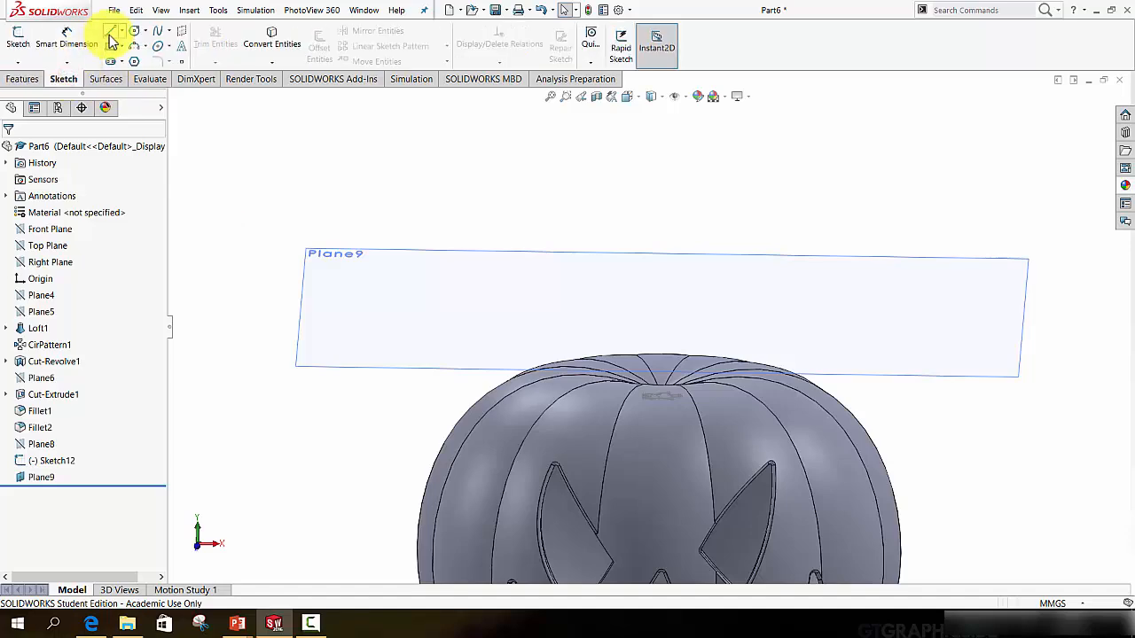
pyautogui.click(123, 32)
pyautogui.click(123, 61)
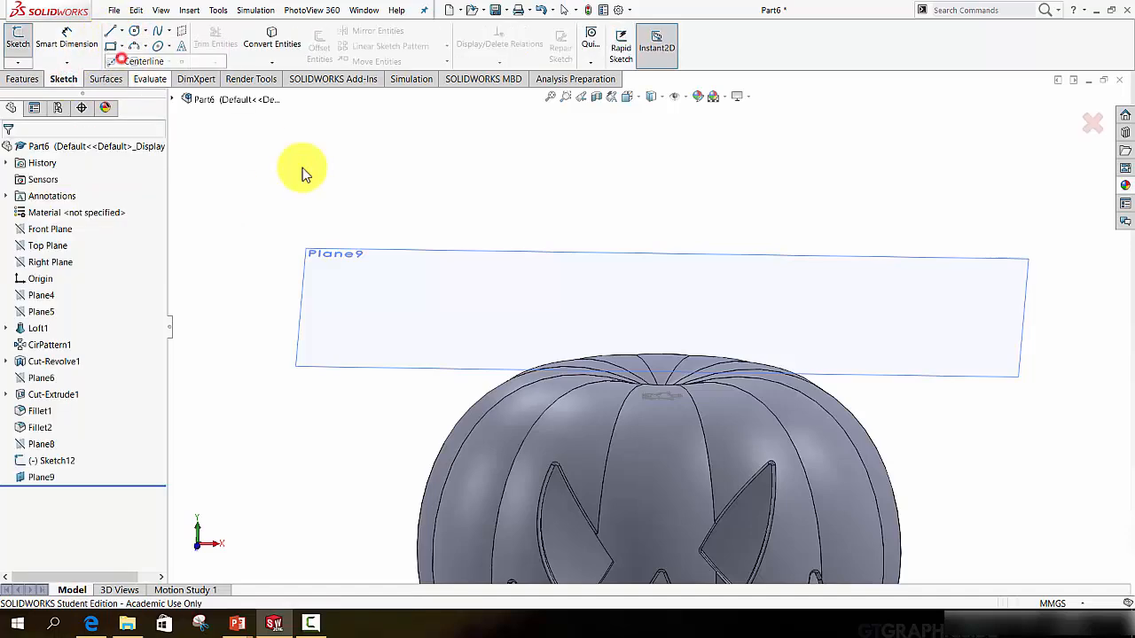
pyautogui.click(397, 256)
pyautogui.press('space')
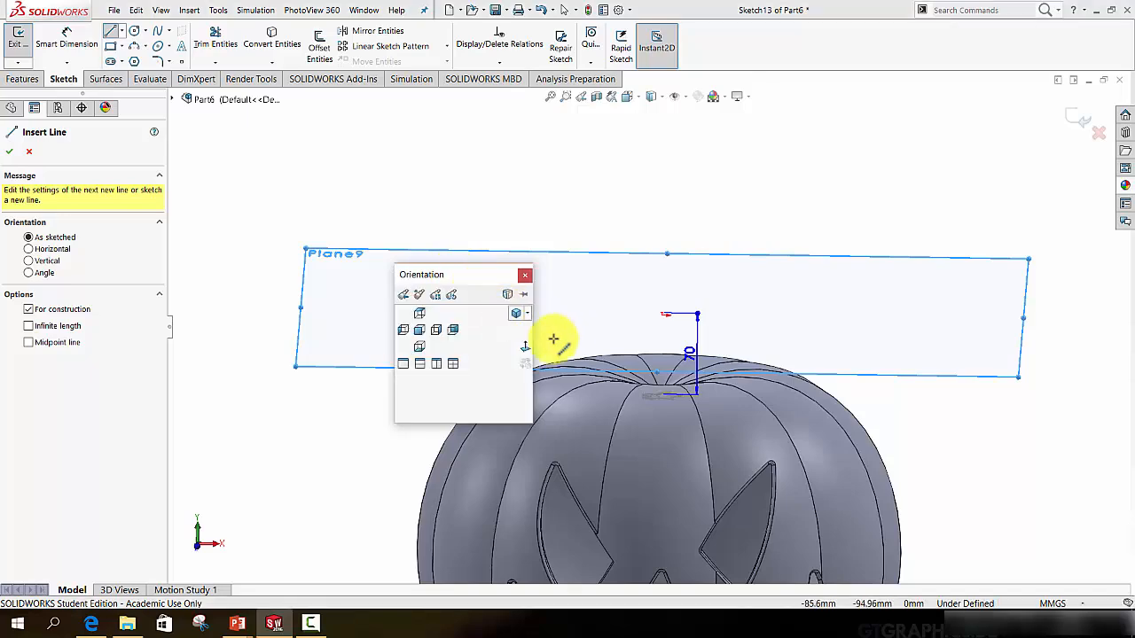
pyautogui.click(525, 347)
pyautogui.click(650, 333)
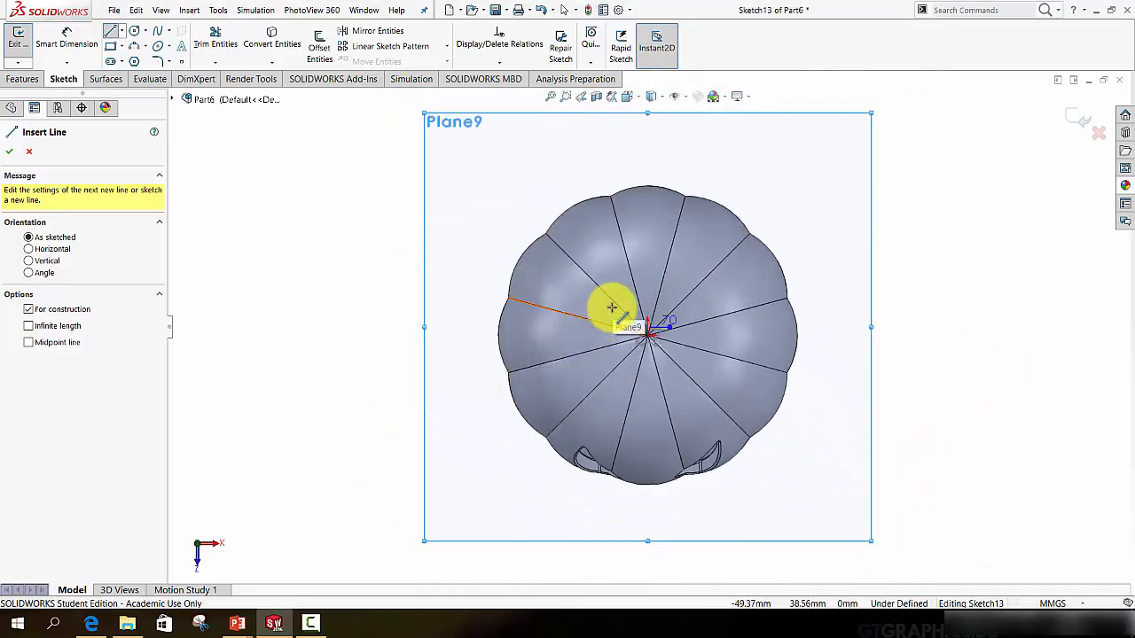
pyautogui.click(595, 297)
pyautogui.click(592, 358)
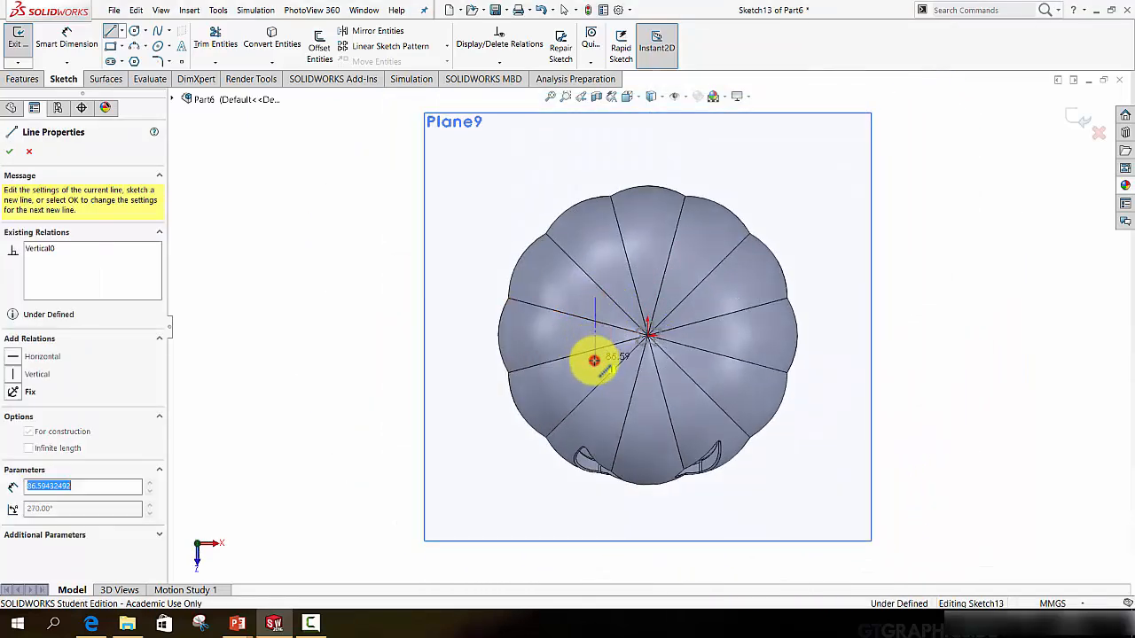
pyautogui.click(1078, 118)
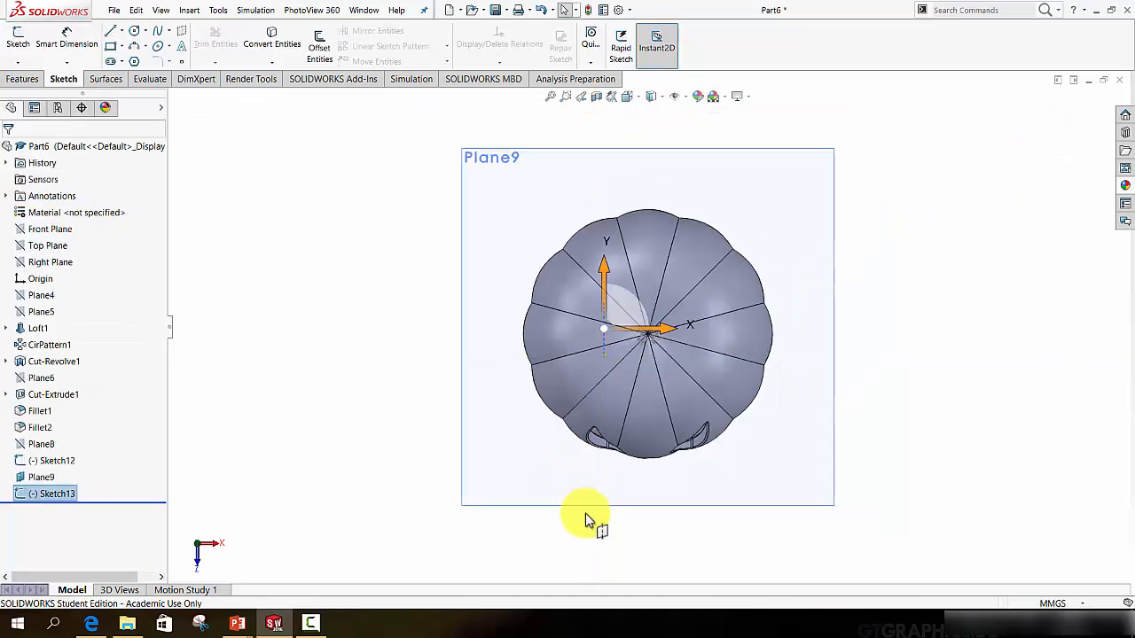
# Create a reference plane through the sketched centerline, tilted 15° from the plane above the pumpkin
pyautogui.moveTo(588, 519)
pyautogui.mouseDown(button='middle')
pyautogui.moveTo(573, 291)
pyautogui.moveTo(583, 249)
pyautogui.moveTo(570, 257)
pyautogui.mouseUp(button='middle')
pyautogui.scroll(-3, 658, 156)
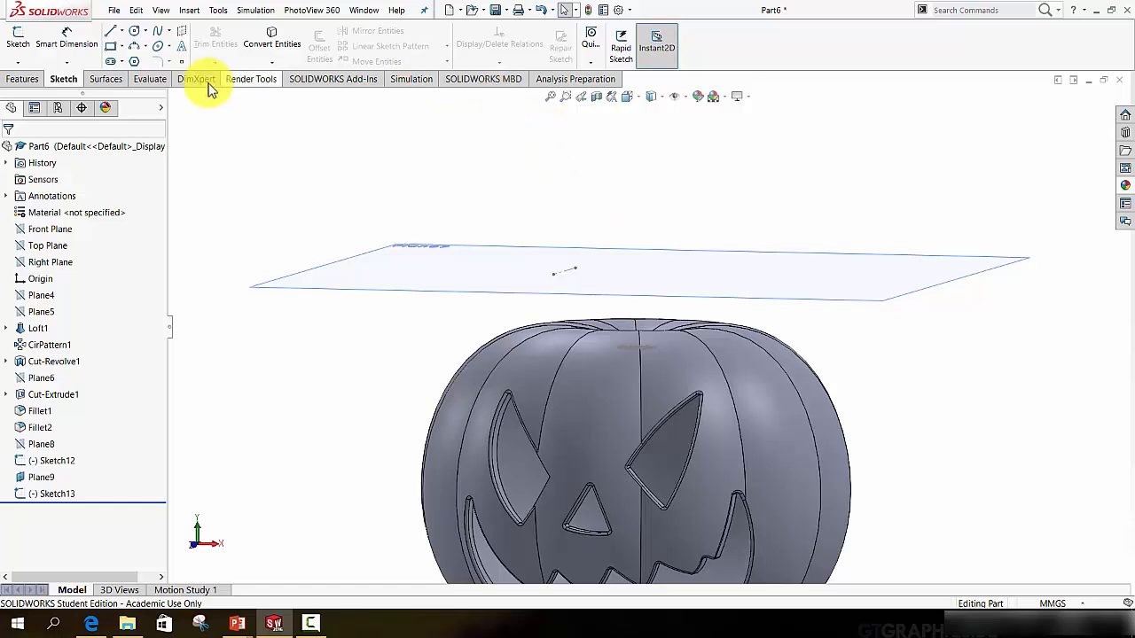
pyautogui.click(24, 79)
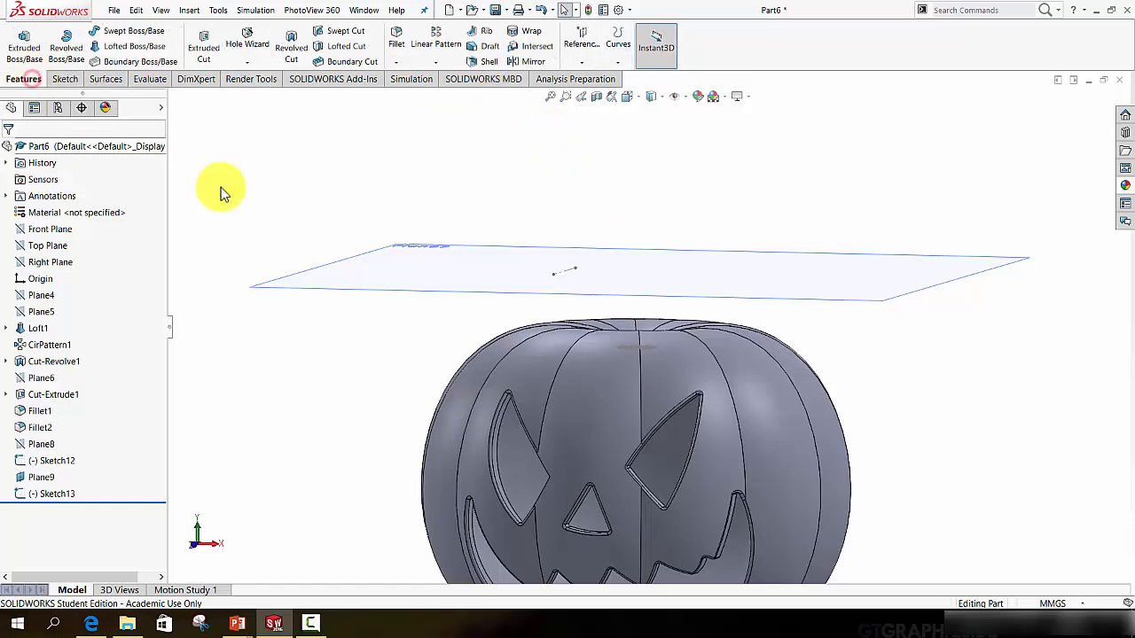
pyautogui.click(580, 51)
pyautogui.click(585, 78)
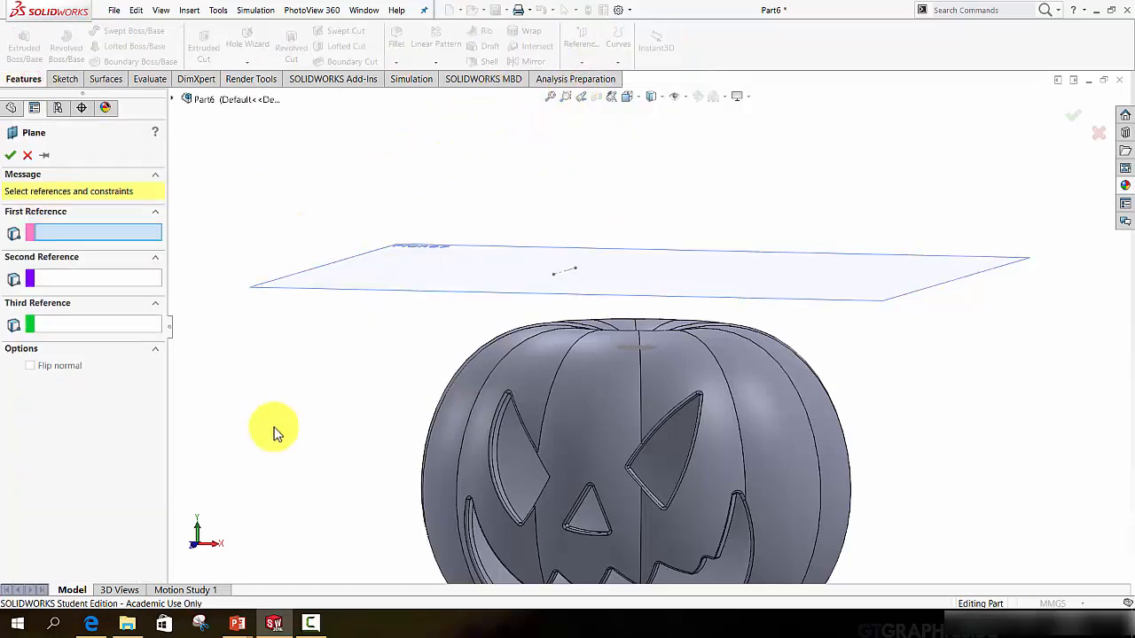
pyautogui.click(365, 296)
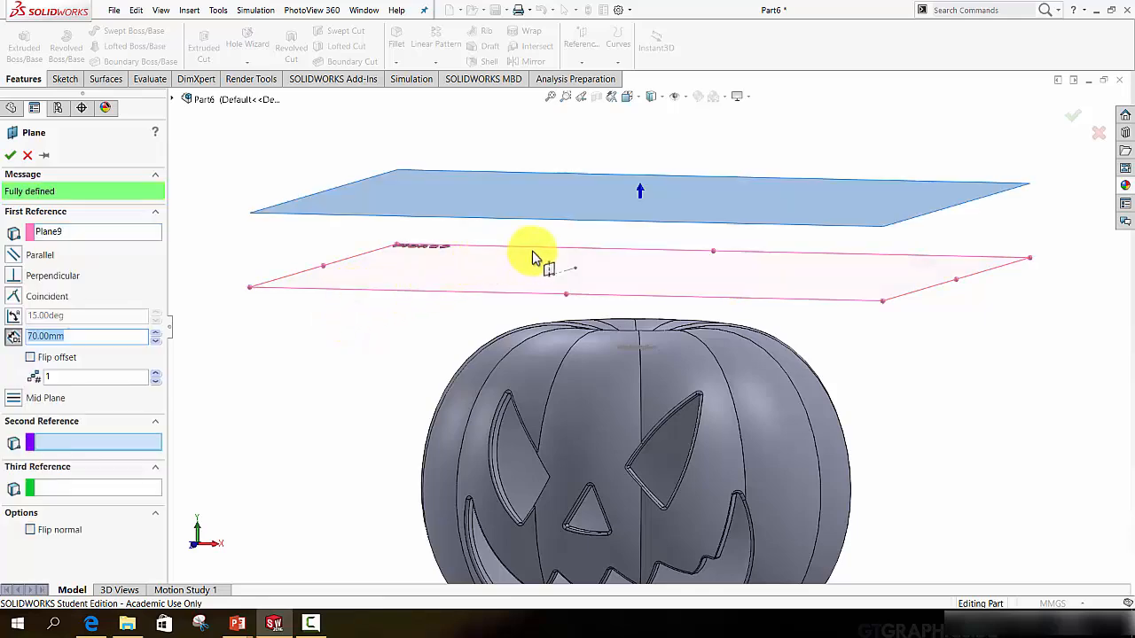
pyautogui.click(562, 275)
pyautogui.moveTo(516, 354)
pyautogui.mouseDown(button='middle')
pyautogui.moveTo(511, 331)
pyautogui.moveTo(519, 358)
pyautogui.mouseUp(button='middle')
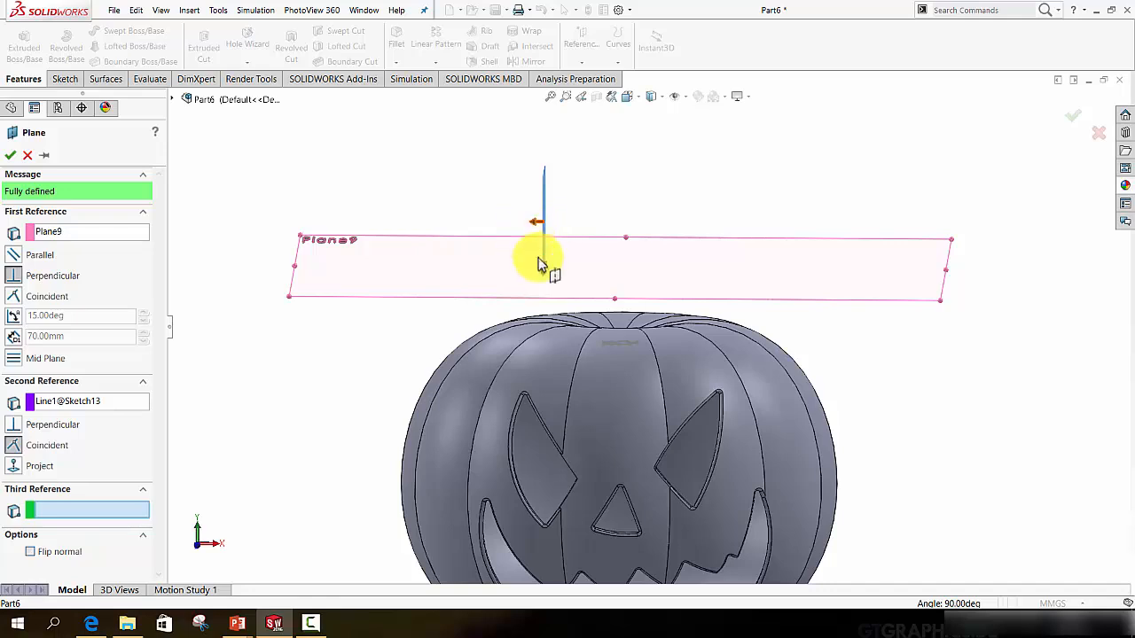
pyautogui.click(19, 318)
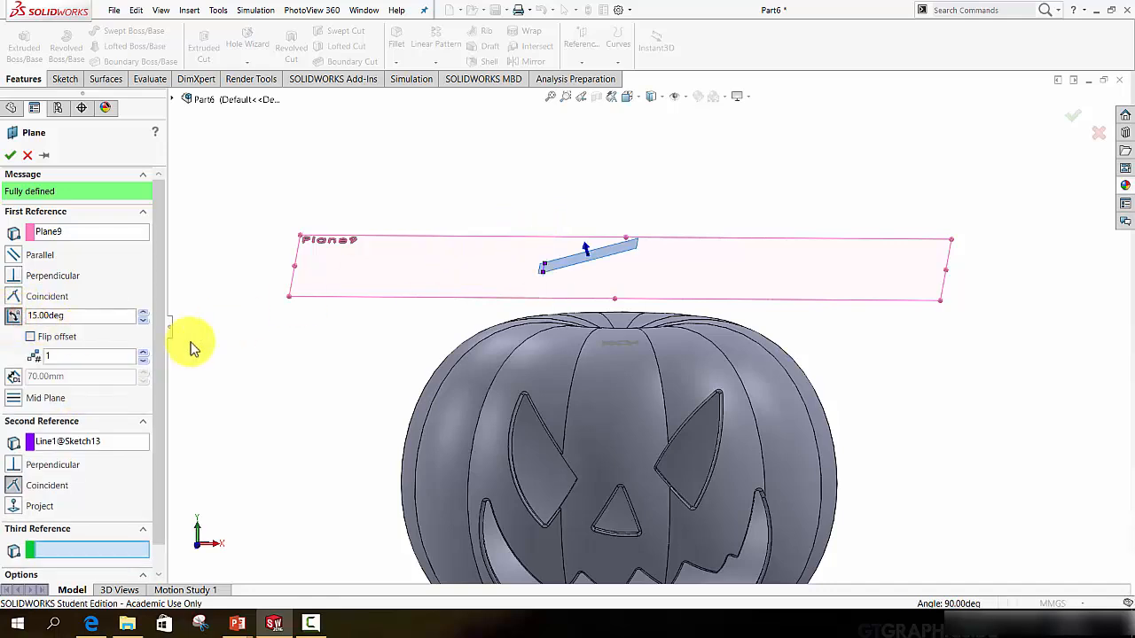
pyautogui.click(1072, 116)
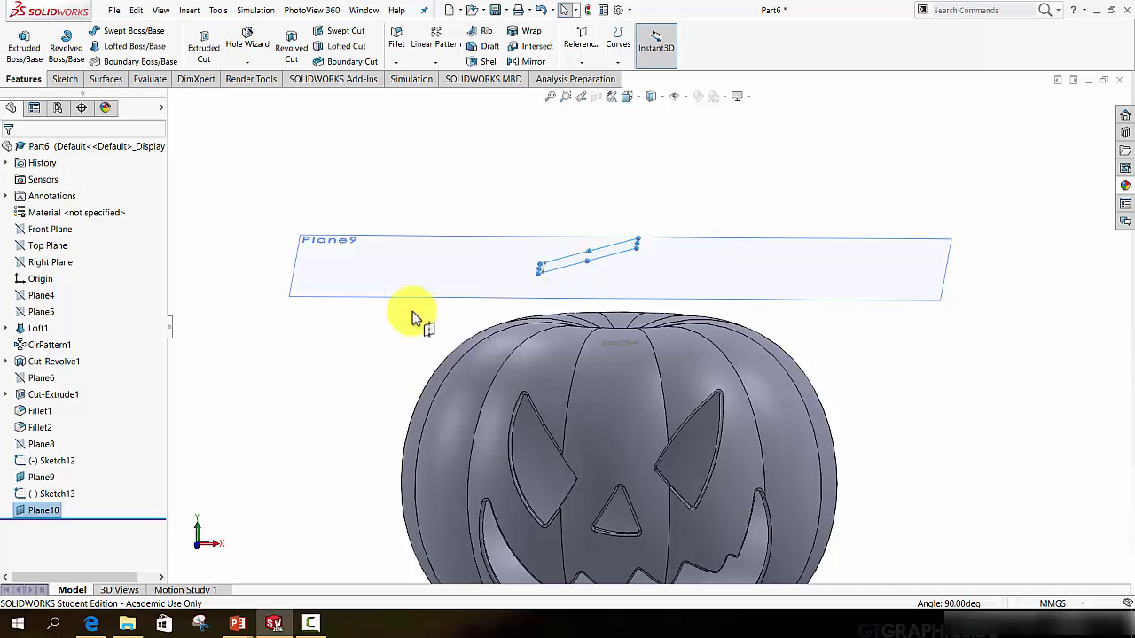
# Hide the horizontal plane above the pumpkin and the sketch containing the centerline
pyautogui.rightClick(340, 299)
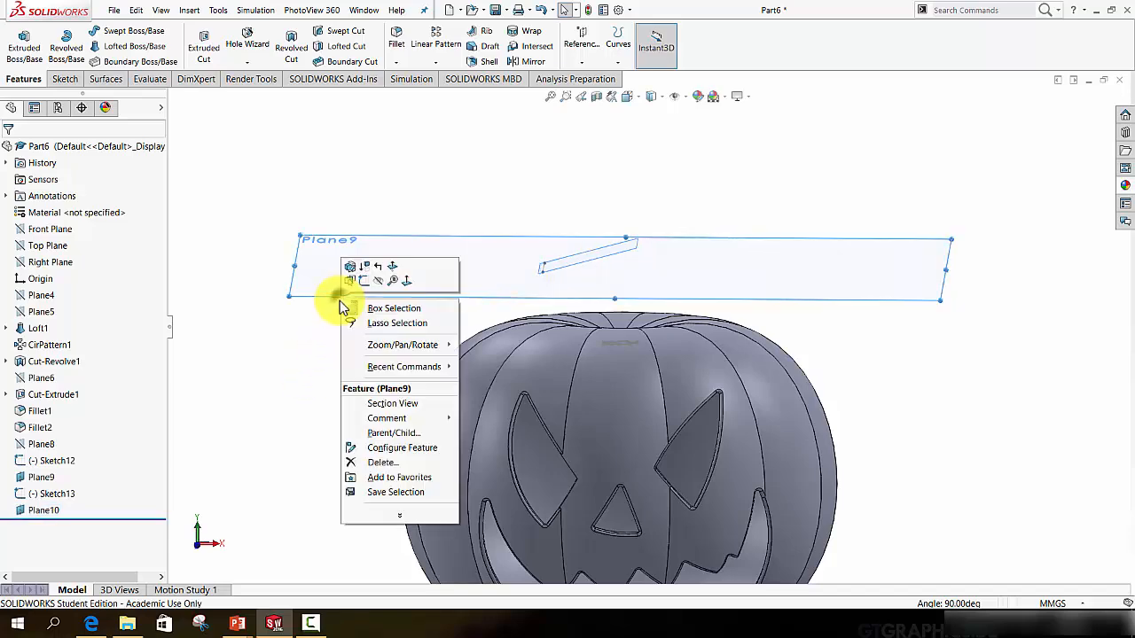
pyautogui.click(376, 282)
pyautogui.moveTo(482, 248); pyautogui.dragTo(380, 221, button='middle')
pyautogui.rightClick(62, 496)
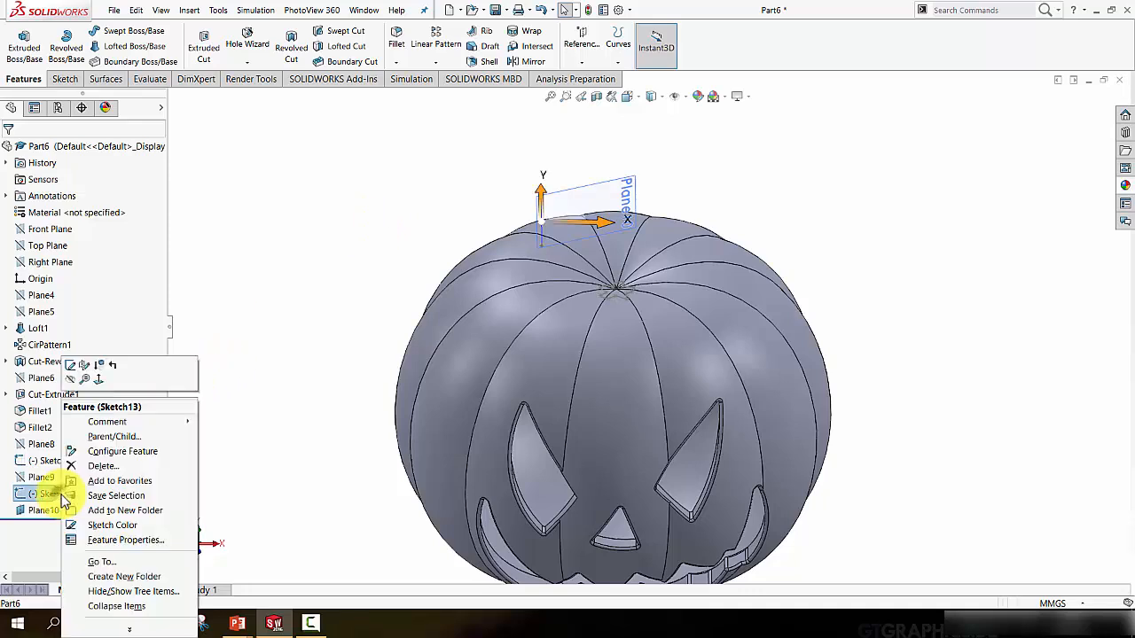
pyautogui.click(70, 380)
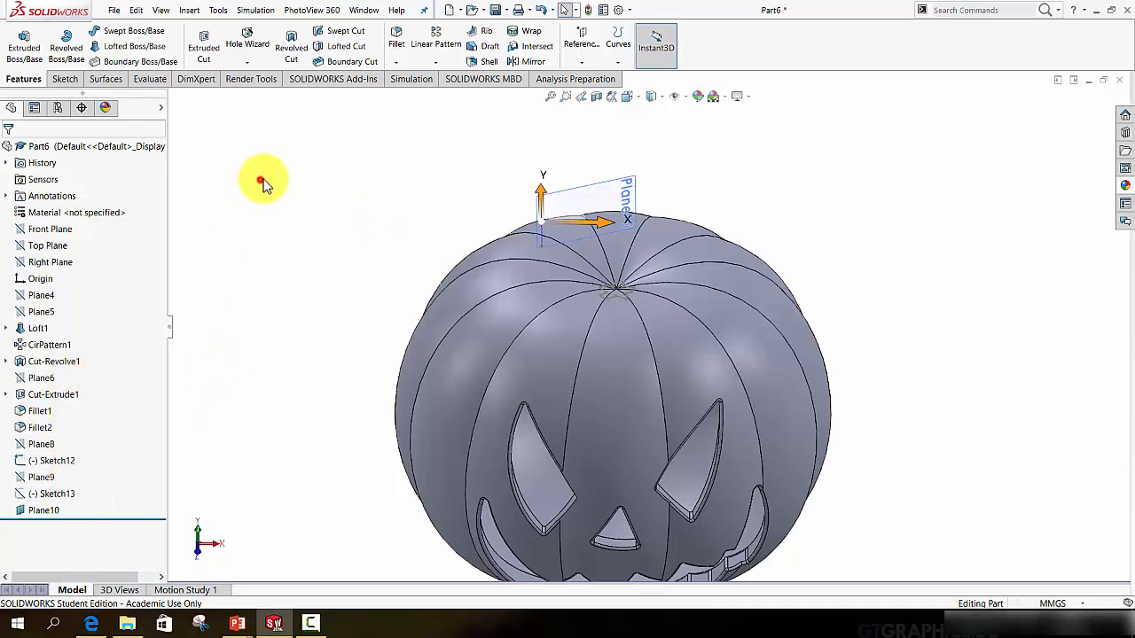
# Open a spline sketch on the tilted plane, viewed normal to it
pyautogui.click(65, 79)
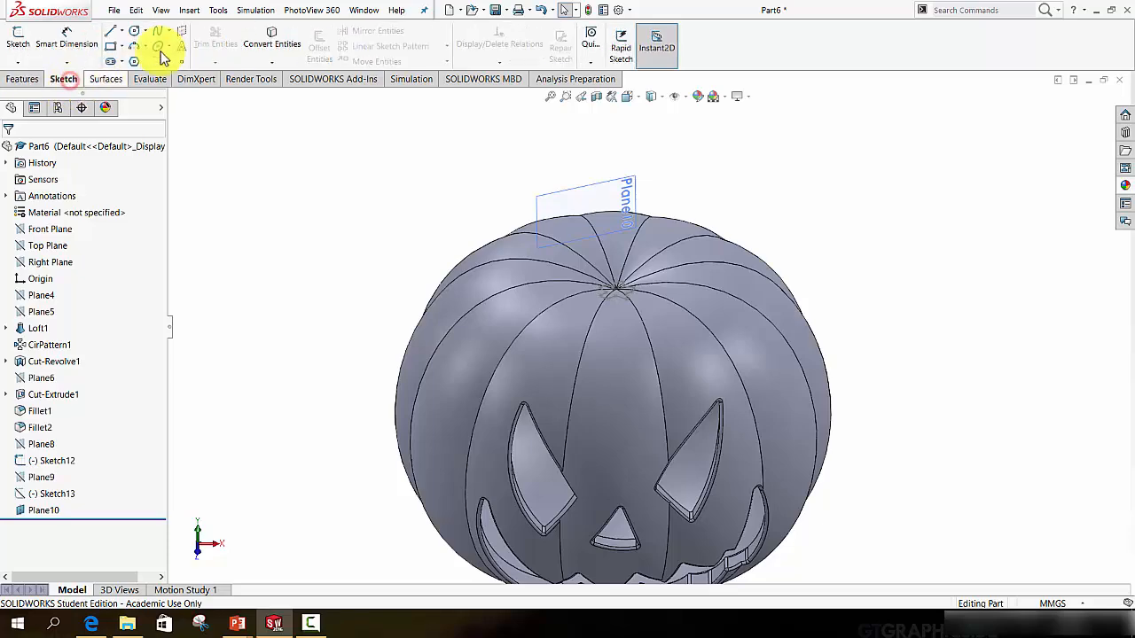
pyautogui.click(159, 32)
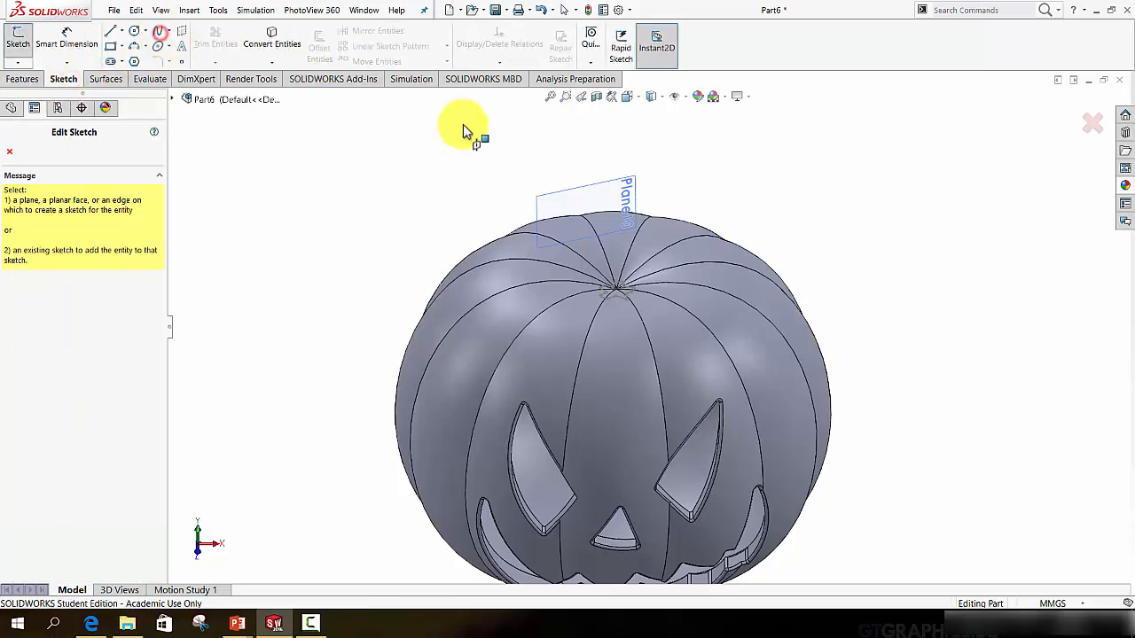
pyautogui.click(573, 194)
pyautogui.press('space')
pyautogui.click(514, 316)
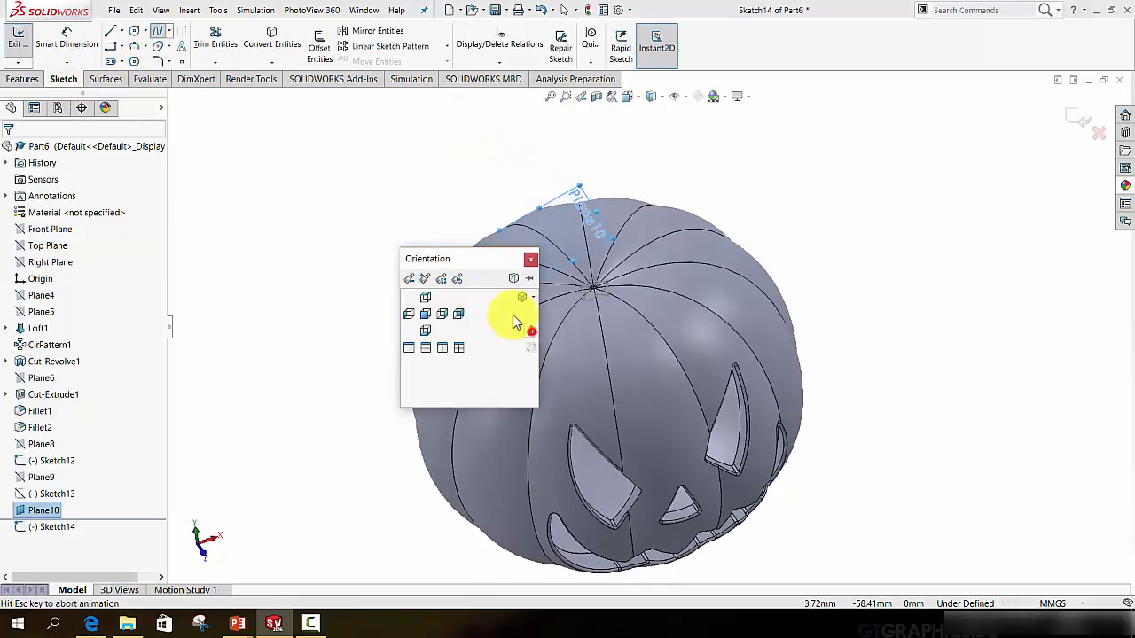
# Sketch a small closed five-lobed spline about 19 mm wide on the tilted plane, near the centerline's lower part, and exit the sketch
pyautogui.scroll(-5, 657, 324)
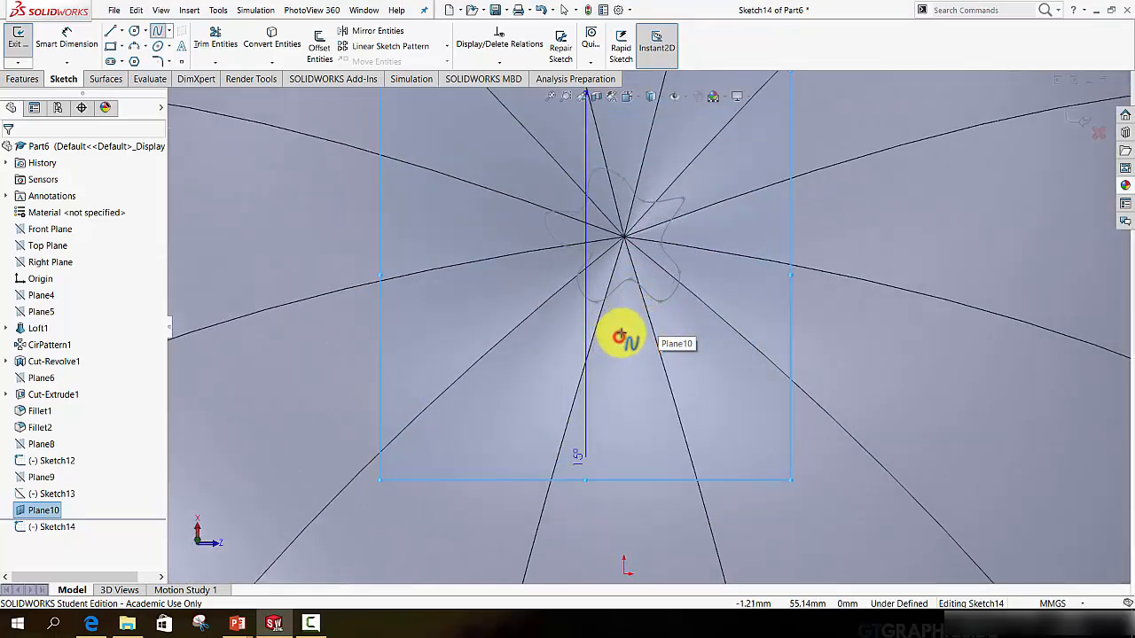
pyautogui.click(619, 334)
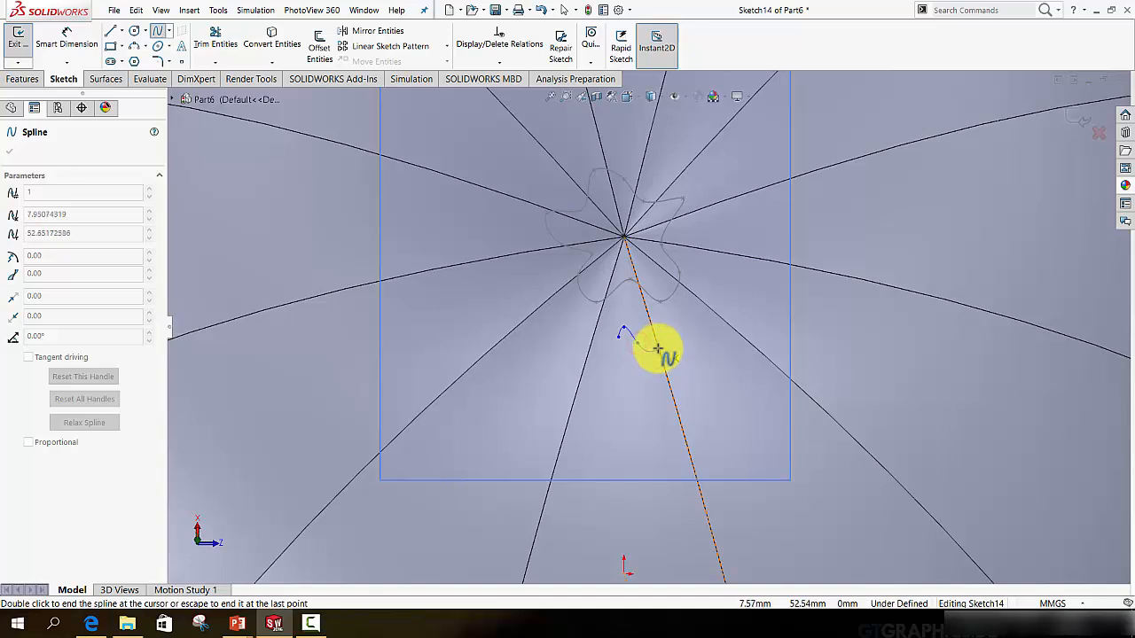
pyautogui.click(657, 349)
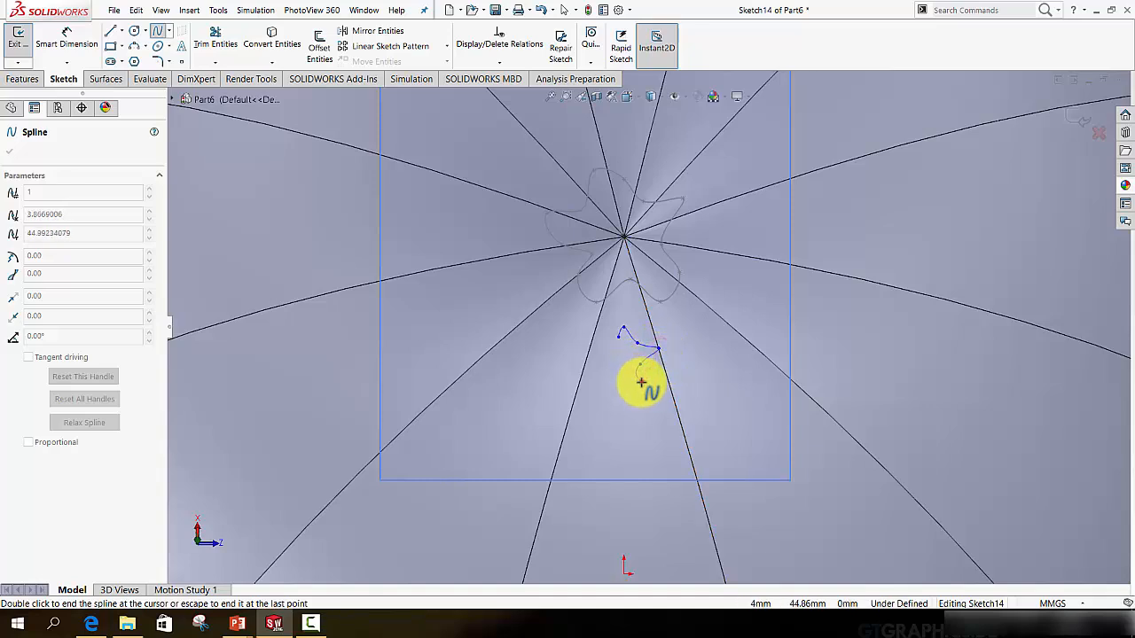
pyautogui.click(640, 380)
pyautogui.click(621, 388)
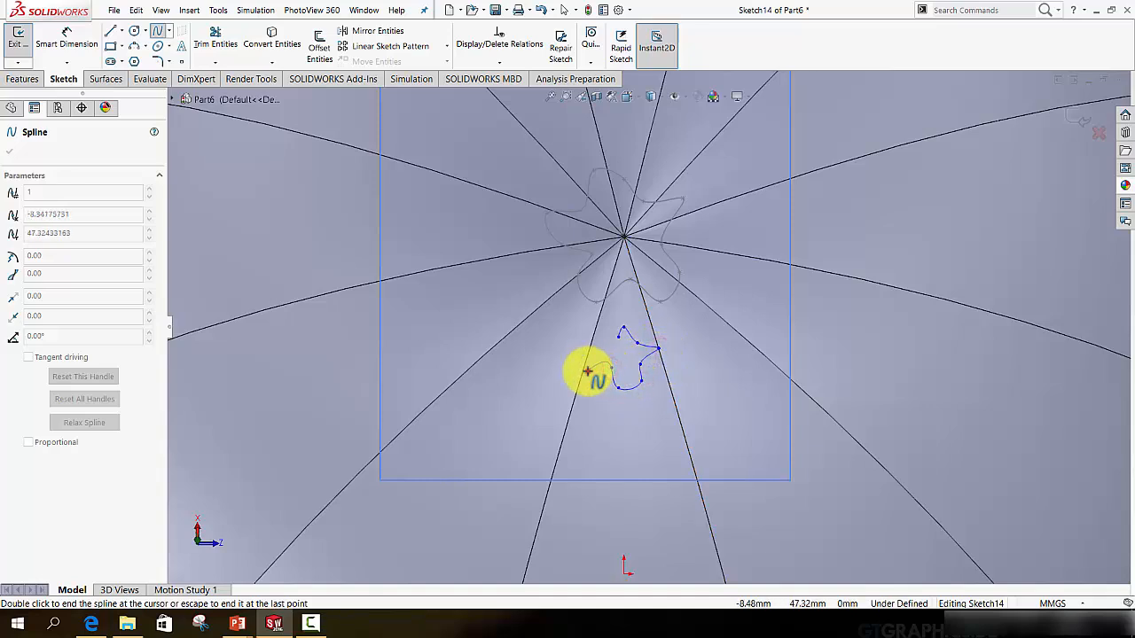
pyautogui.click(577, 352)
pyautogui.click(600, 336)
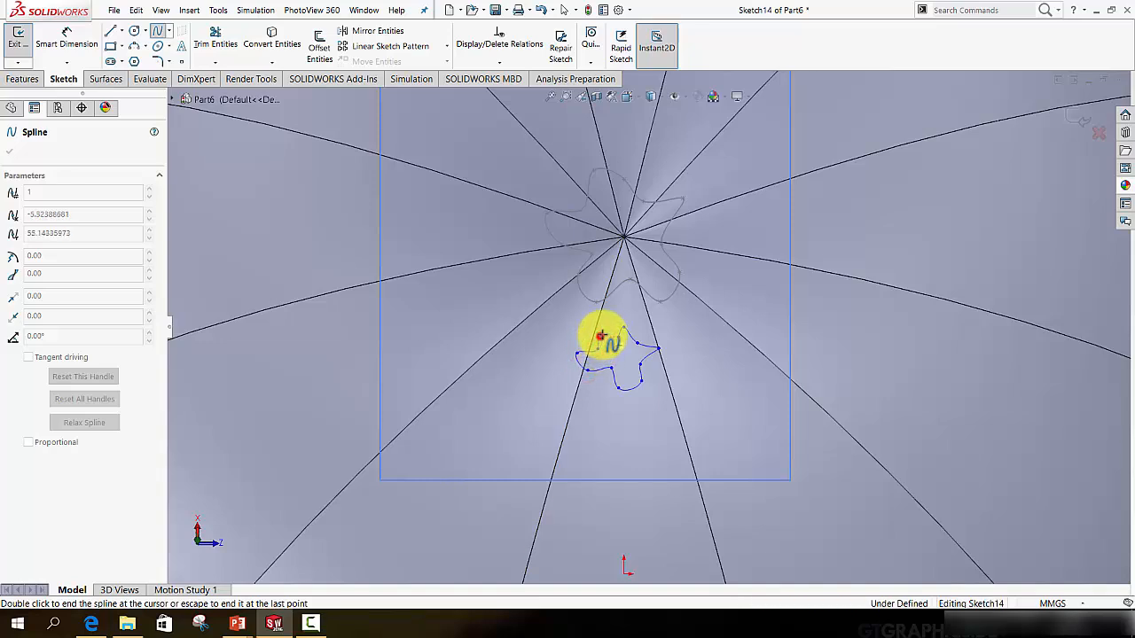
pyautogui.click(612, 345)
pyautogui.doubleClick(616, 339)
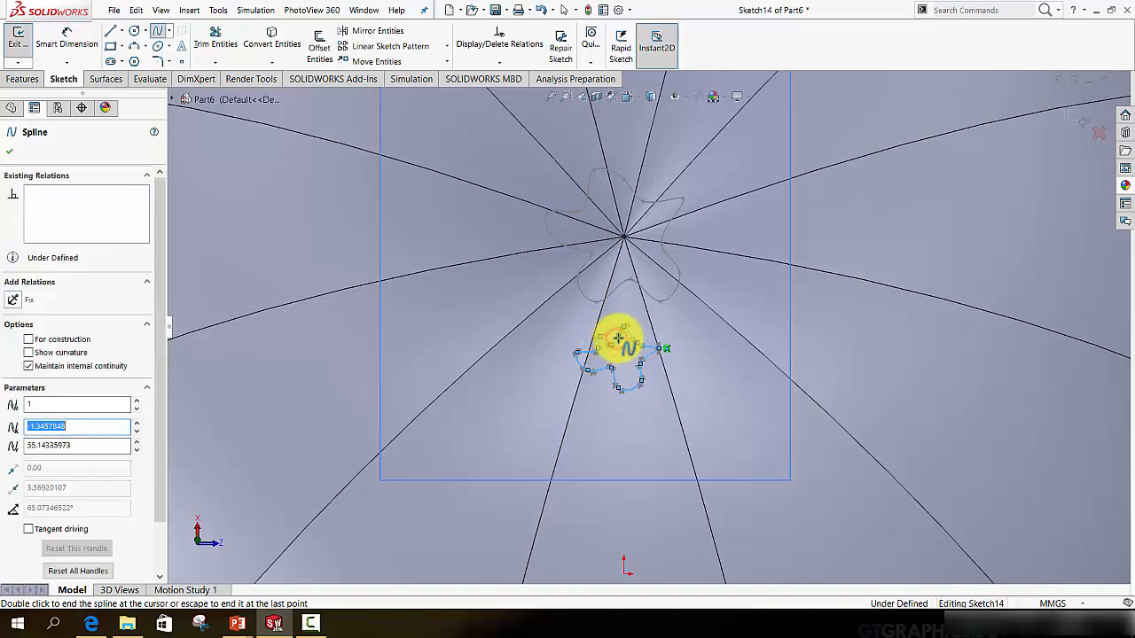
pyautogui.click(1076, 111)
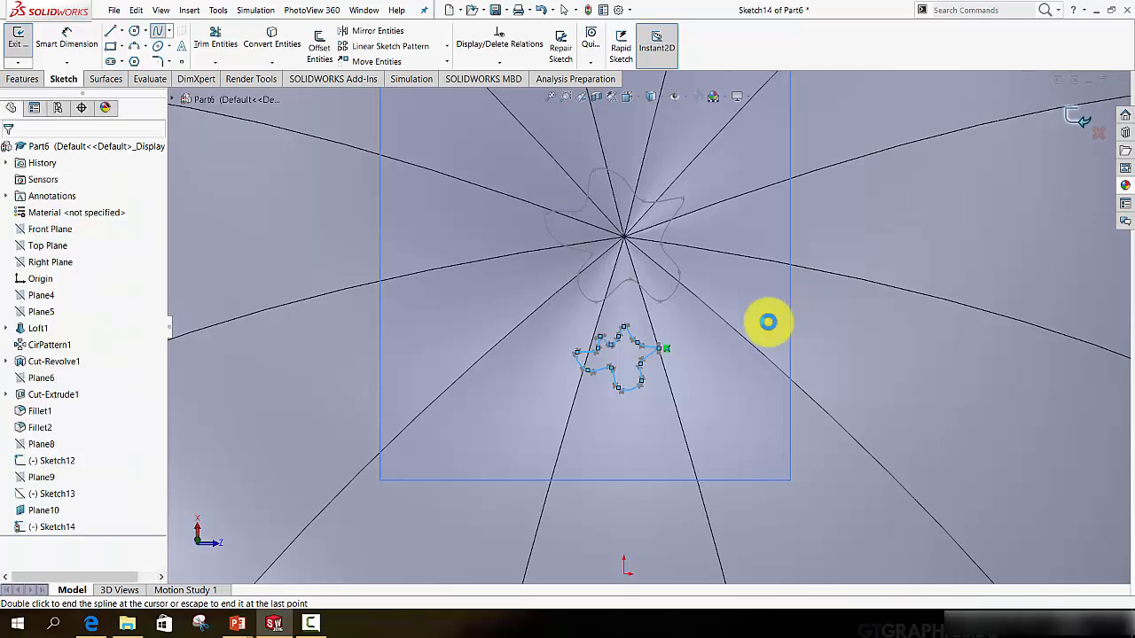
# Start a loft from the lobed spline profile at the pumpkin's top center to the small lobed profile on the tilted plane
pyautogui.scroll(4, 696, 422)
pyautogui.moveTo(679, 449)
pyautogui.mouseDown(button='middle')
pyautogui.moveTo(693, 378)
pyautogui.moveTo(621, 266)
pyautogui.moveTo(684, 262)
pyautogui.moveTo(734, 323)
pyautogui.moveTo(717, 354)
pyautogui.moveTo(721, 398)
pyautogui.mouseUp(button='middle')
pyautogui.rightClick(687, 255)
pyautogui.click(694, 215)
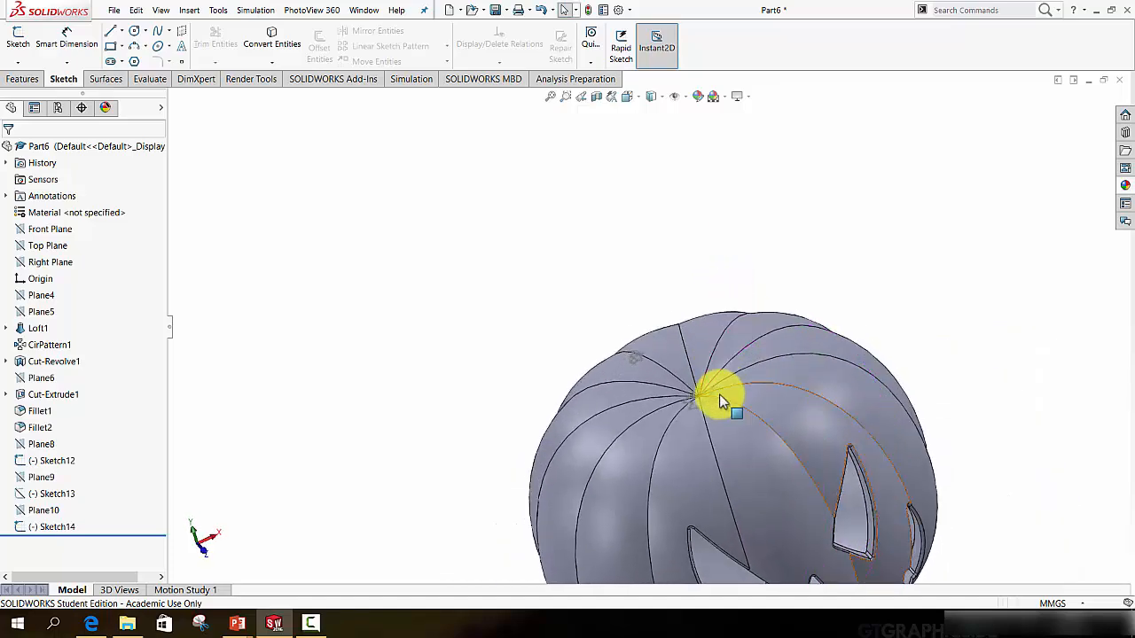
pyautogui.scroll(-3, 713, 399)
pyautogui.scroll(3, 638, 400)
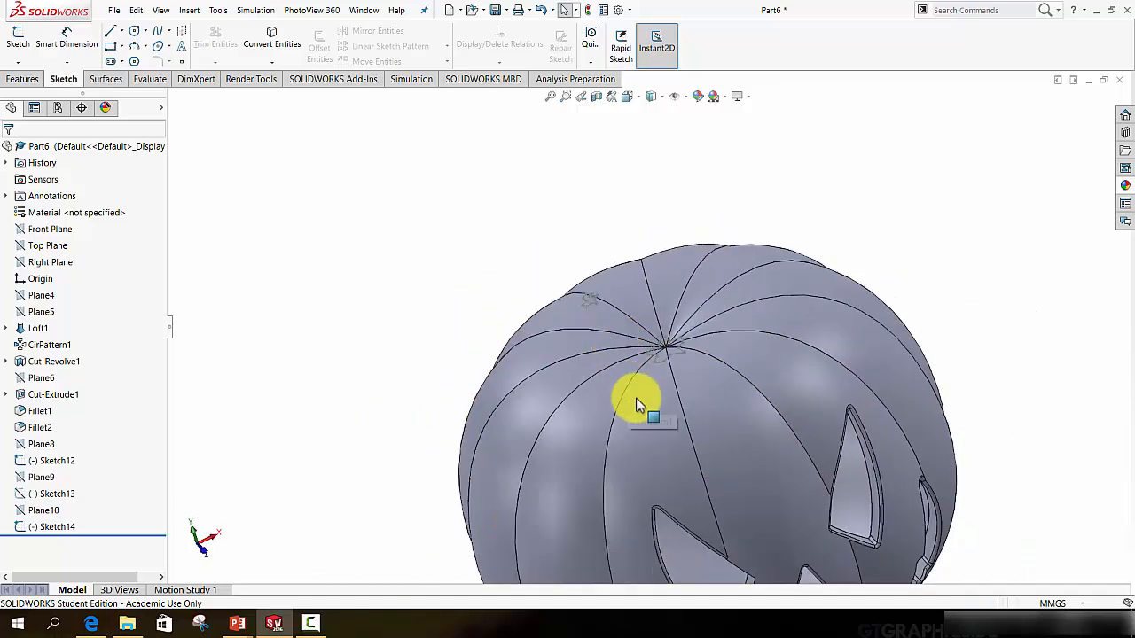
pyautogui.moveTo(638, 400); pyautogui.dragTo(484, 285, button='middle')
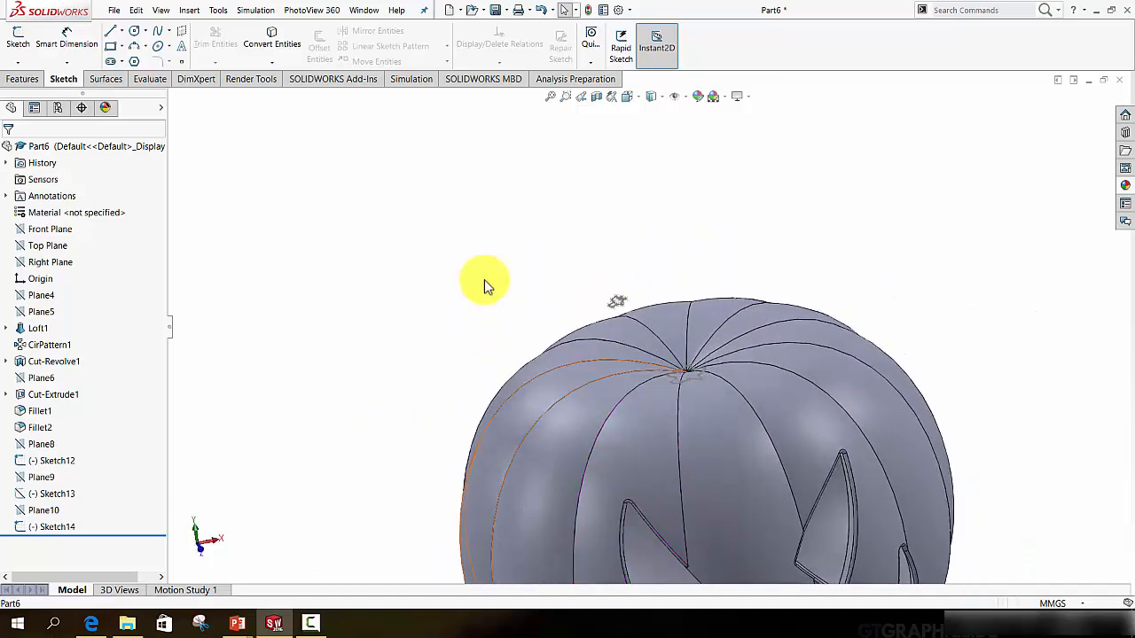
pyautogui.click(29, 79)
pyautogui.click(132, 47)
pyautogui.scroll(-5, 742, 405)
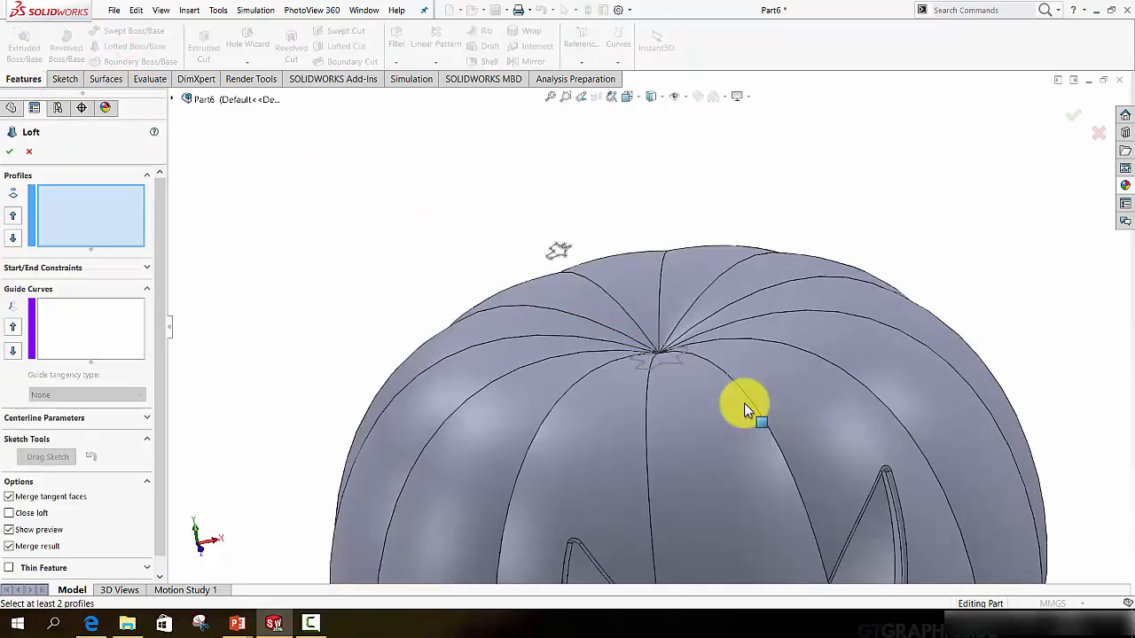
pyautogui.click(579, 310)
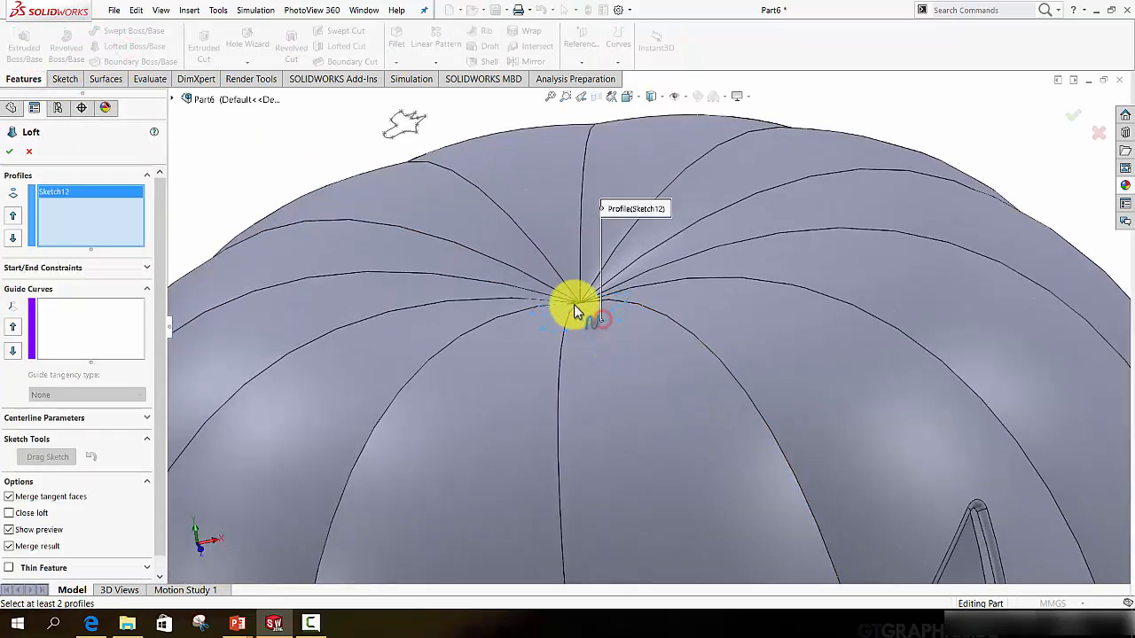
pyautogui.click(411, 133)
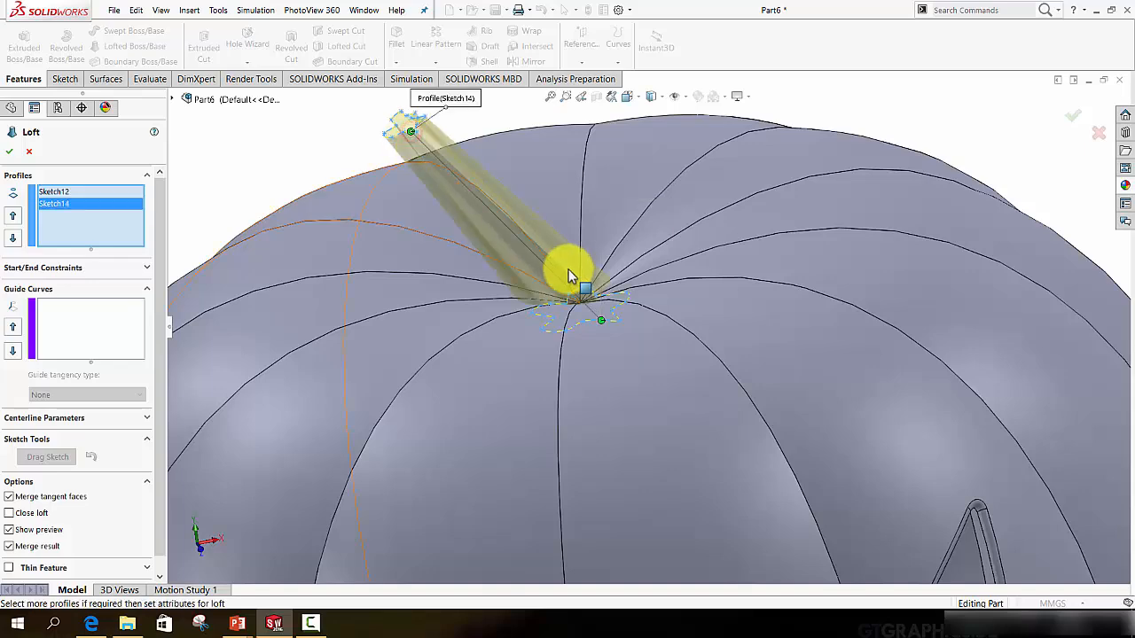
pyautogui.scroll(5, 577, 284)
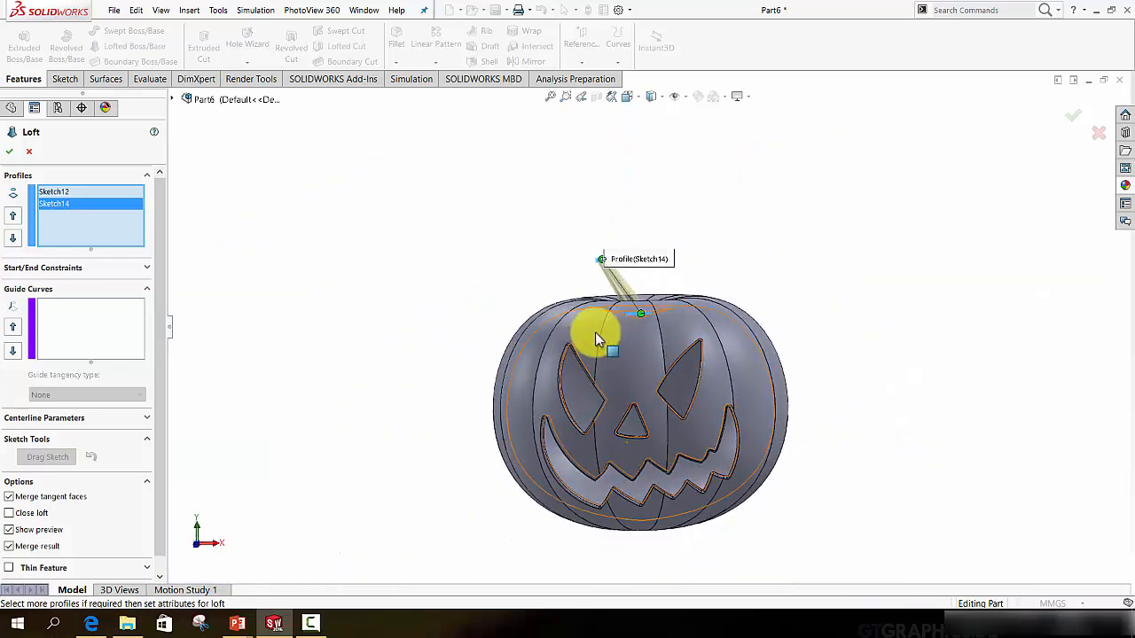
pyautogui.scroll(-5, 630, 303)
pyautogui.scroll(-3, 637, 306)
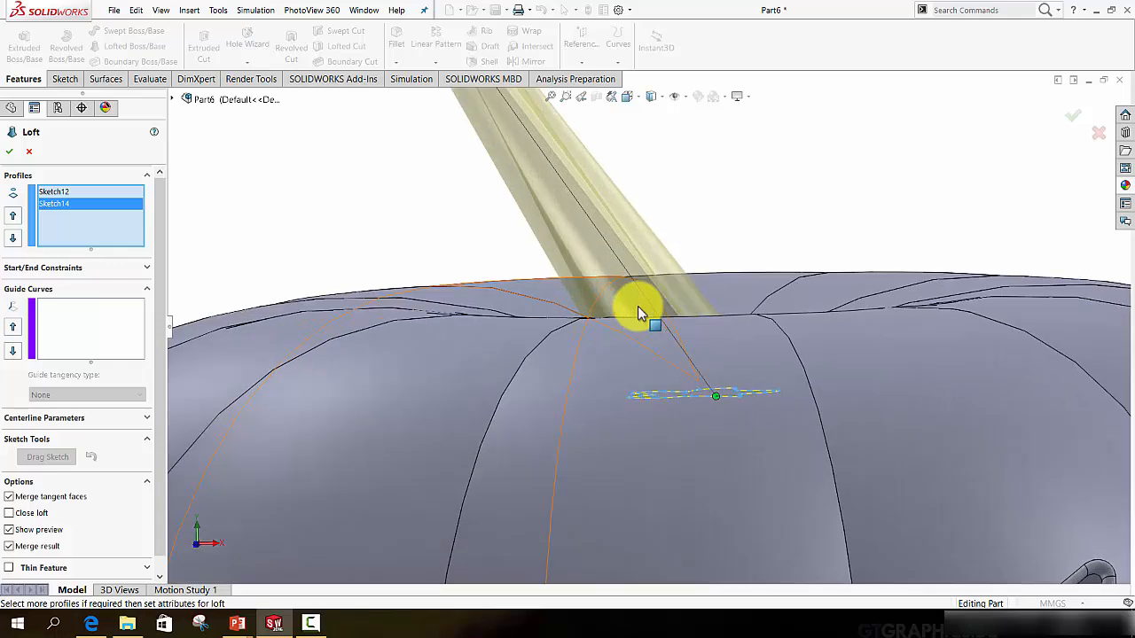
pyautogui.scroll(6, 637, 306)
pyautogui.scroll(-6, 624, 342)
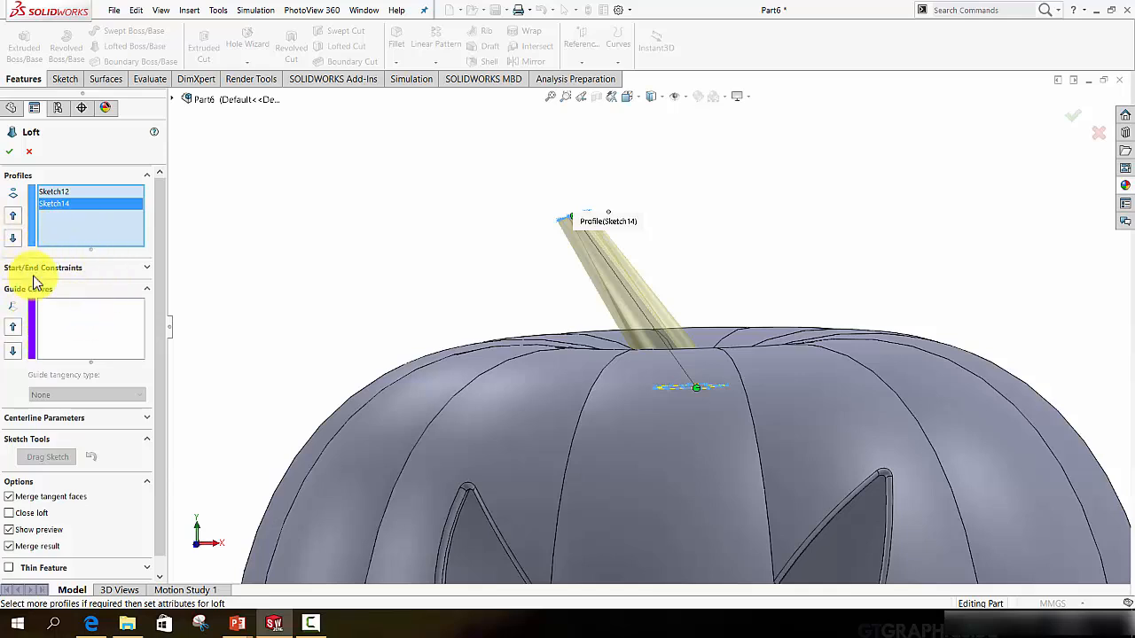
# Set both the start and end constraints of the stem loft to Normal To Profile and complete the loft
pyautogui.click(105, 268)
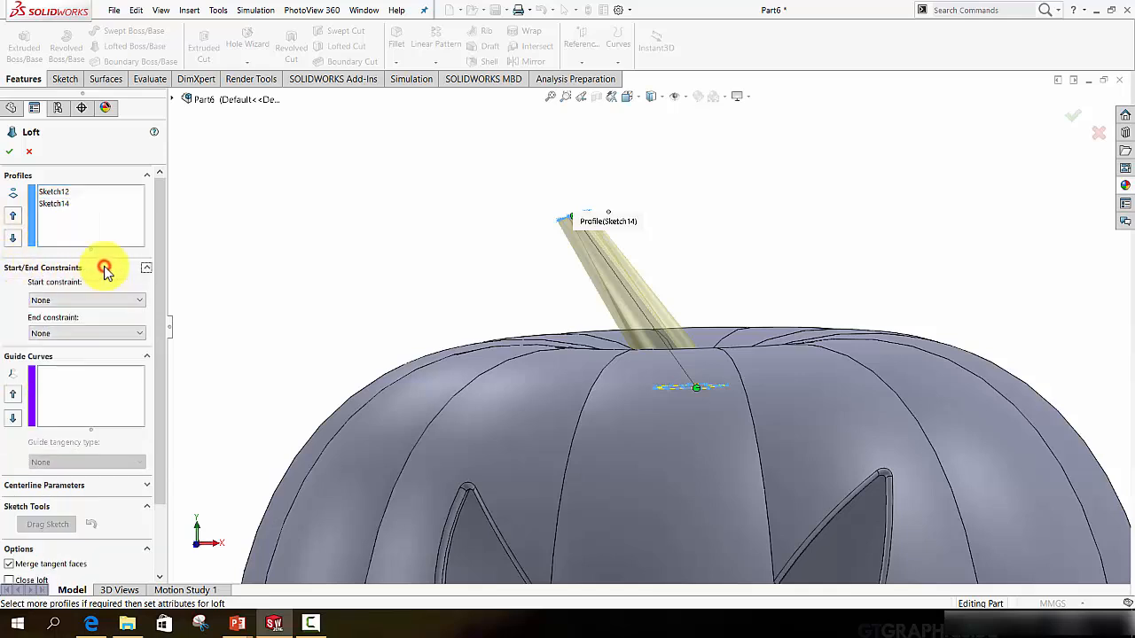
pyautogui.click(72, 301)
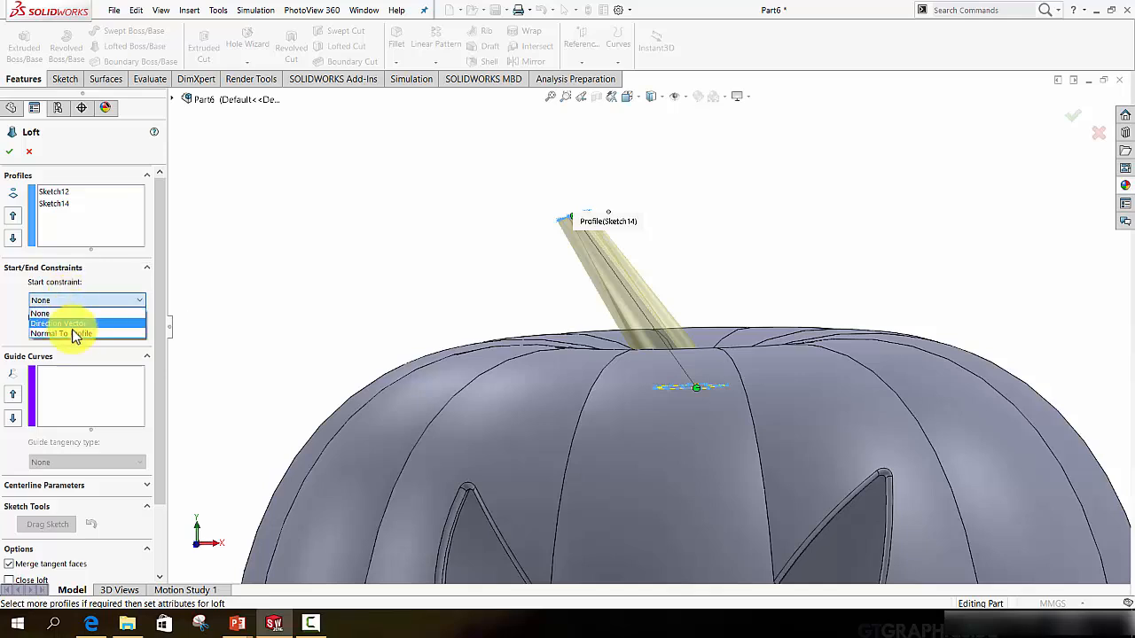
pyautogui.click(74, 332)
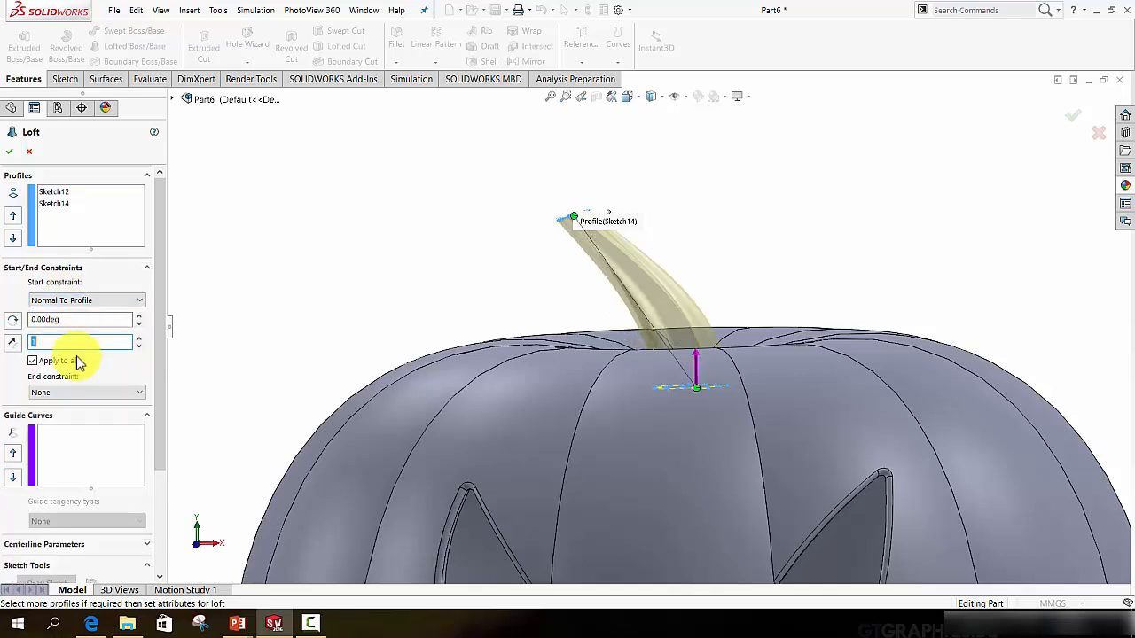
pyautogui.click(55, 393)
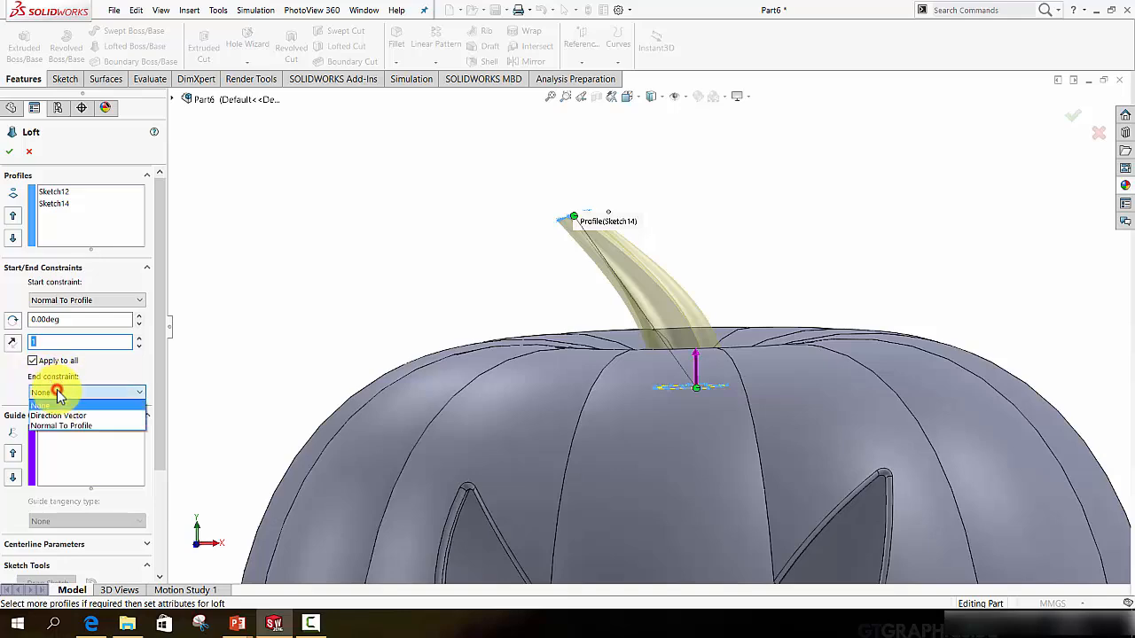
pyautogui.click(62, 422)
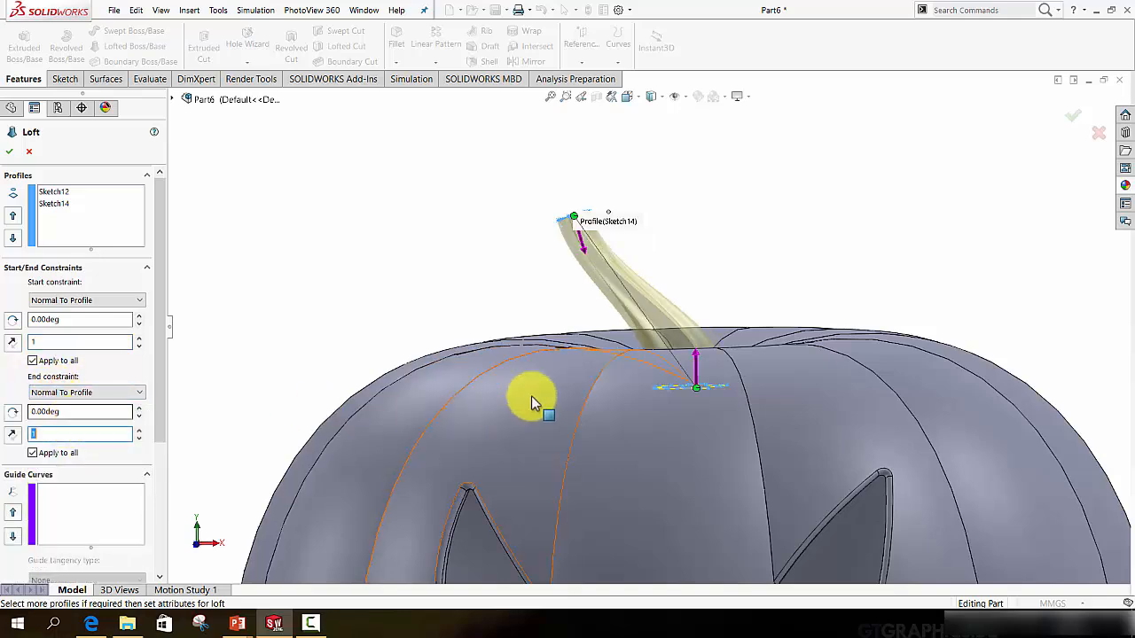
pyautogui.scroll(5, 661, 359)
pyautogui.scroll(-4, 658, 348)
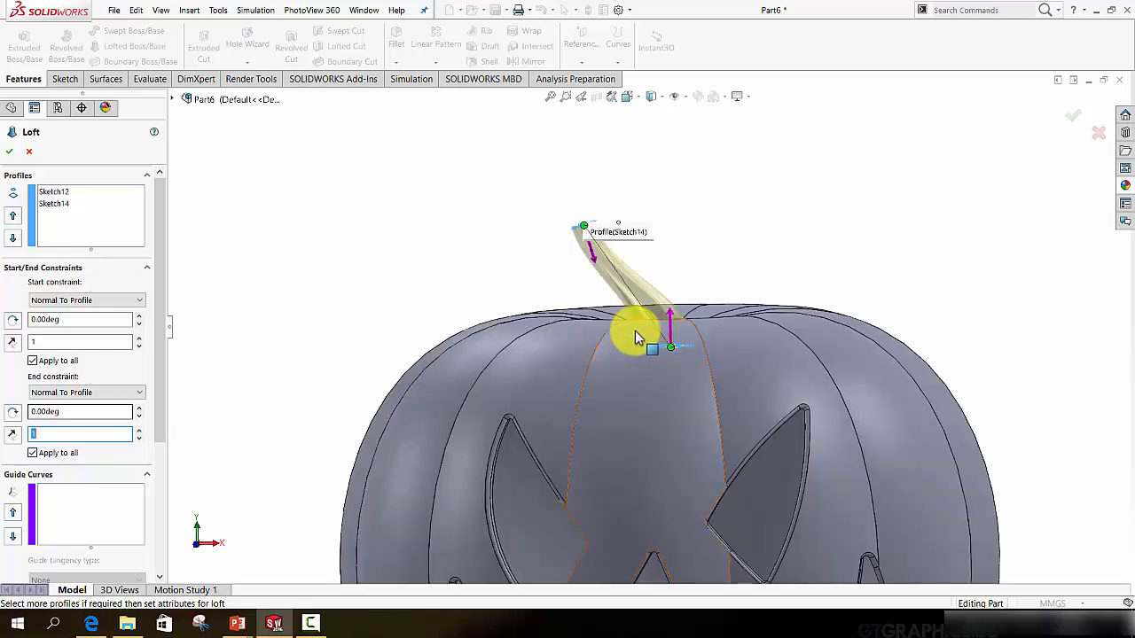
pyautogui.moveTo(632, 312); pyautogui.dragTo(643, 357, button='middle')
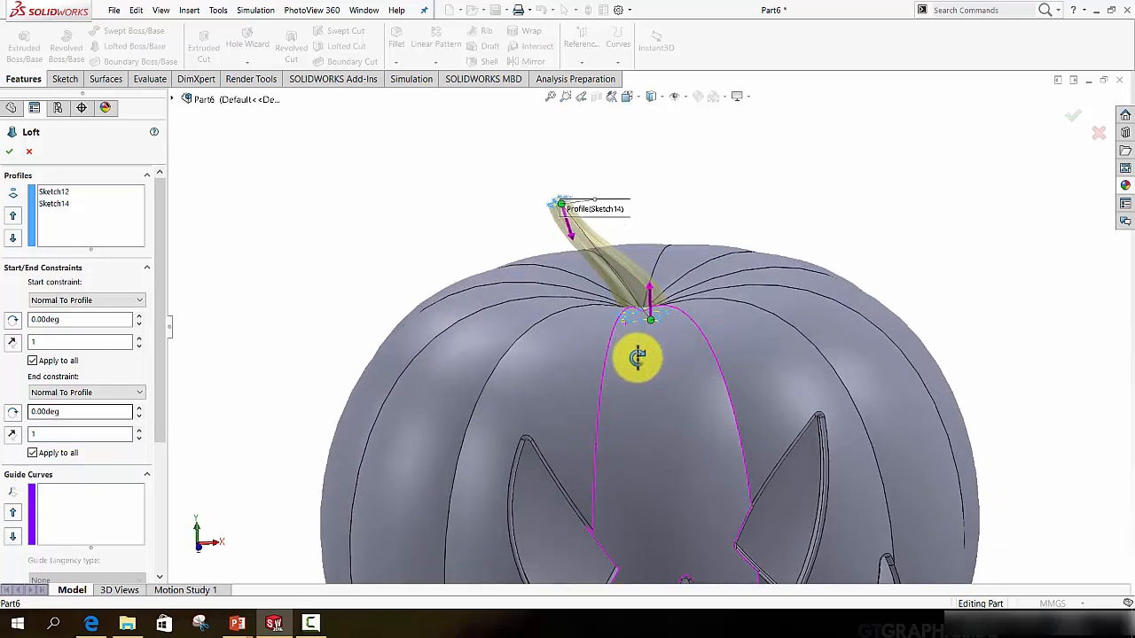
pyautogui.click(1072, 117)
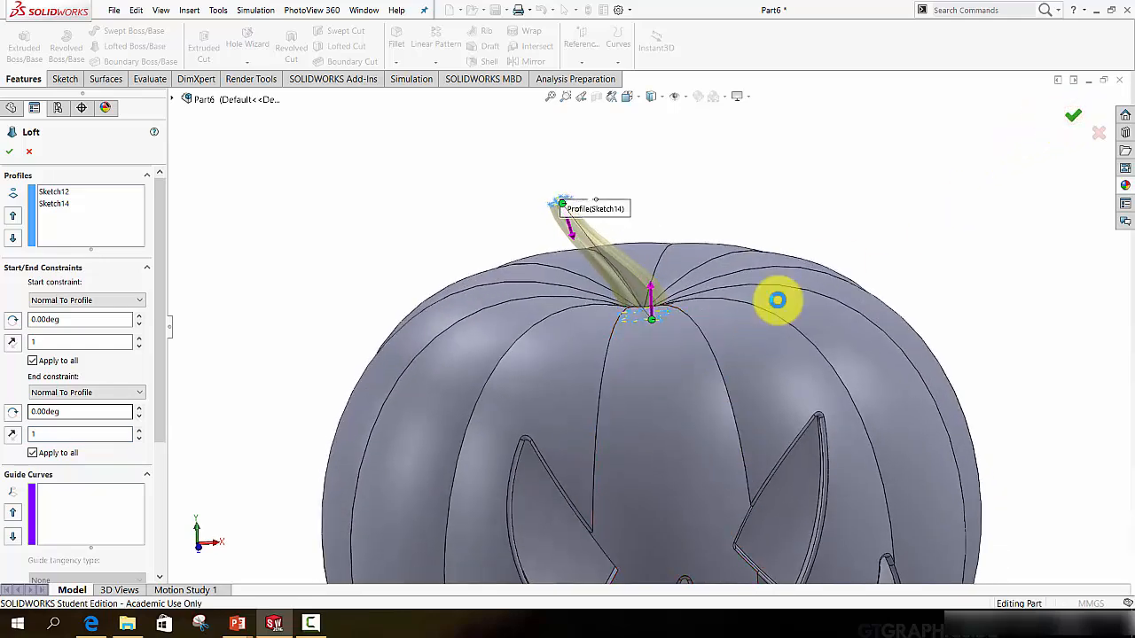
pyautogui.click(431, 175)
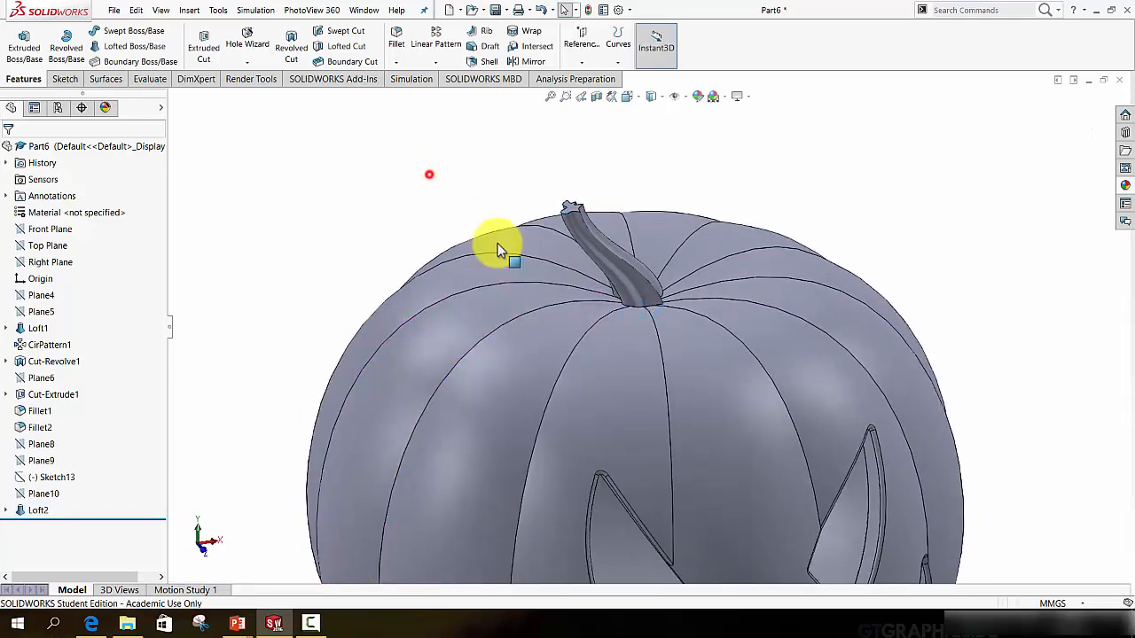
# Start a Dome feature on the flat lobed face at the free end of the stem
pyautogui.scroll(-5, 583, 218)
pyautogui.scroll(-3, 592, 256)
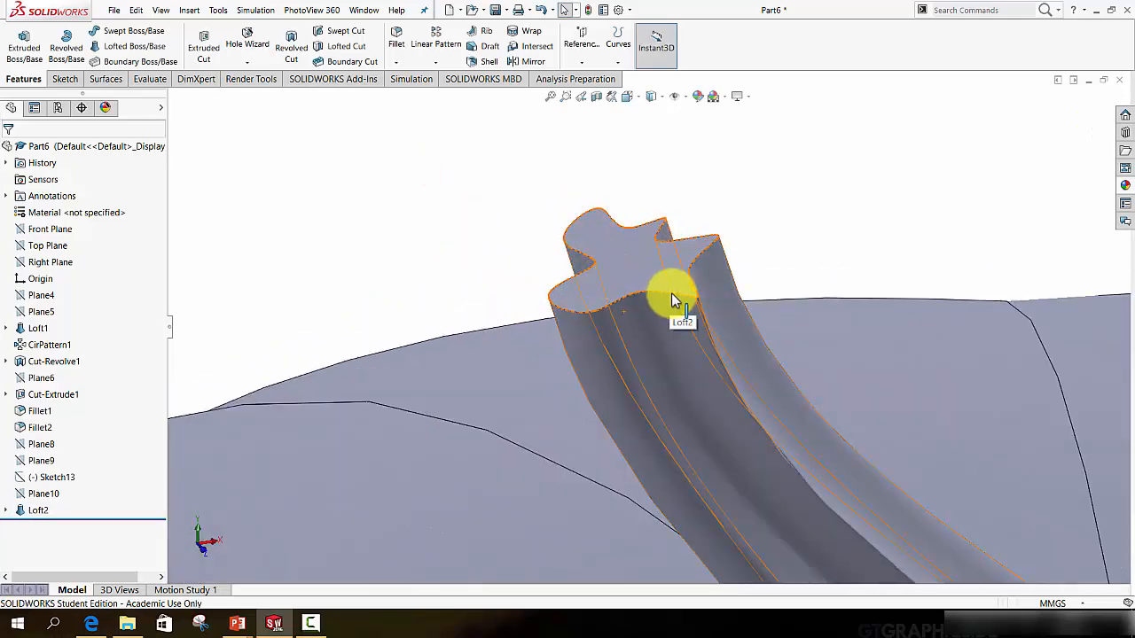
pyautogui.scroll(-3, 672, 299)
pyautogui.scroll(6, 672, 299)
pyautogui.scroll(-4, 671, 299)
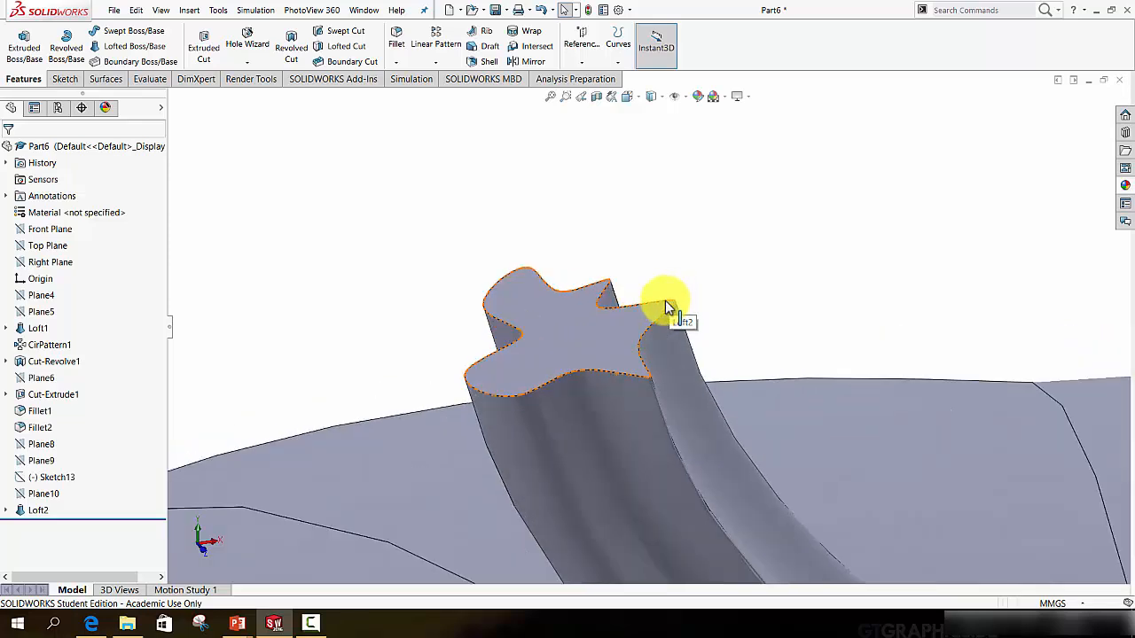
pyautogui.click(189, 10)
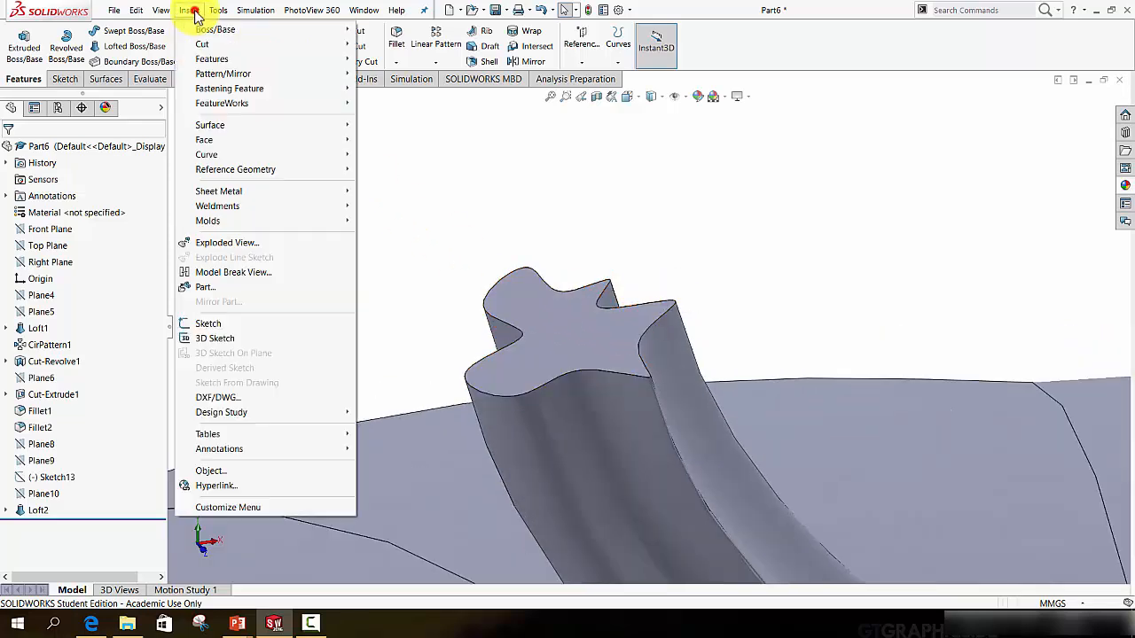
pyautogui.moveTo(218, 57)
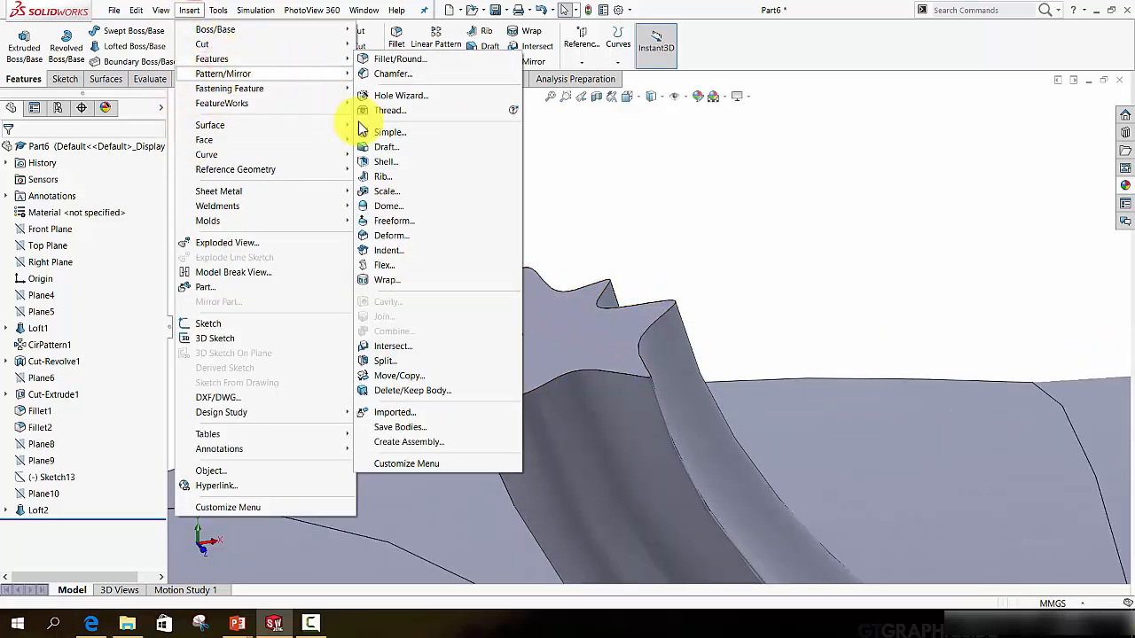
pyautogui.click(387, 206)
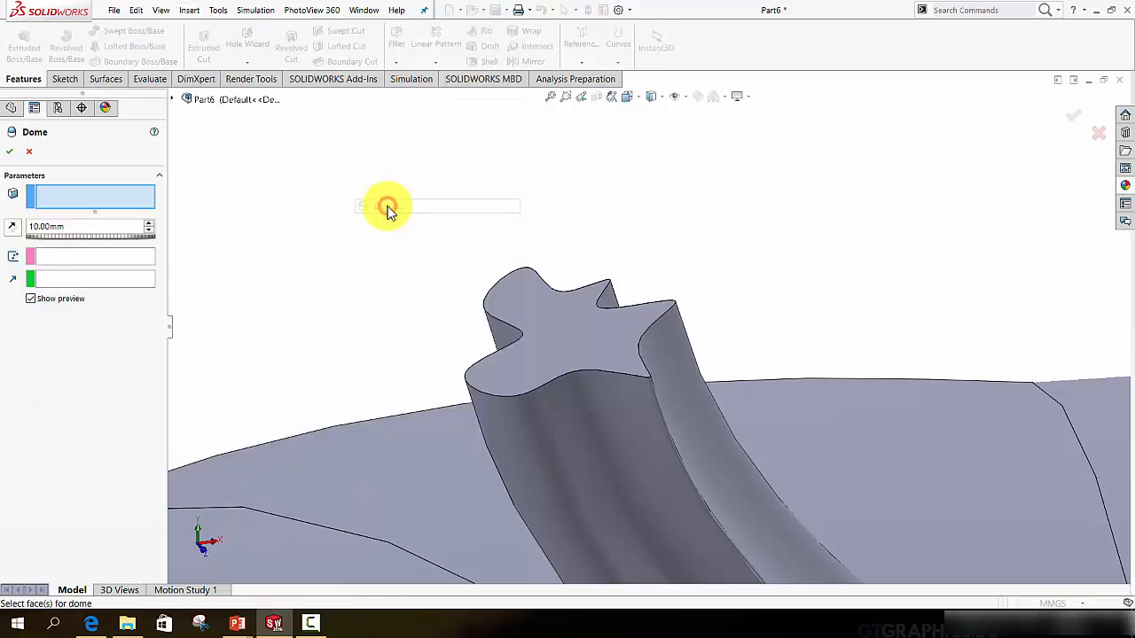
pyautogui.click(524, 308)
pyautogui.moveTo(524, 309)
pyautogui.mouseDown(button='middle')
pyautogui.moveTo(523, 385)
pyautogui.moveTo(551, 424)
pyautogui.moveTo(550, 378)
pyautogui.moveTo(544, 431)
pyautogui.moveTo(601, 335)
pyautogui.moveTo(632, 348)
pyautogui.mouseUp(button='middle')
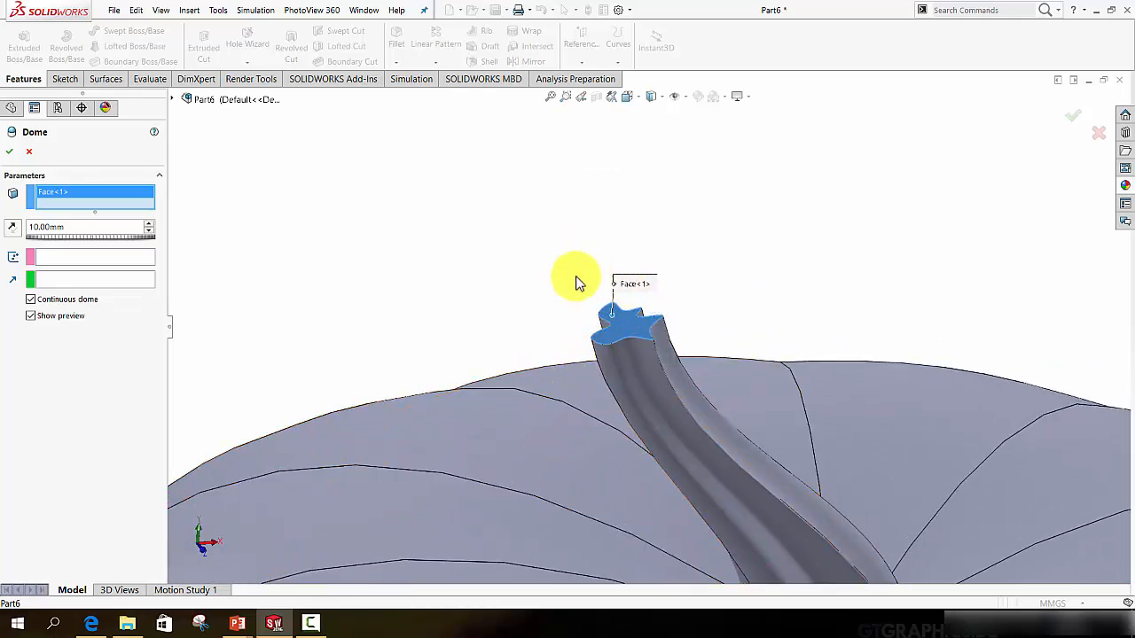
# Turn off the continuous dome option and create the 10 mm dome on the stem's end
pyautogui.click(31, 300)
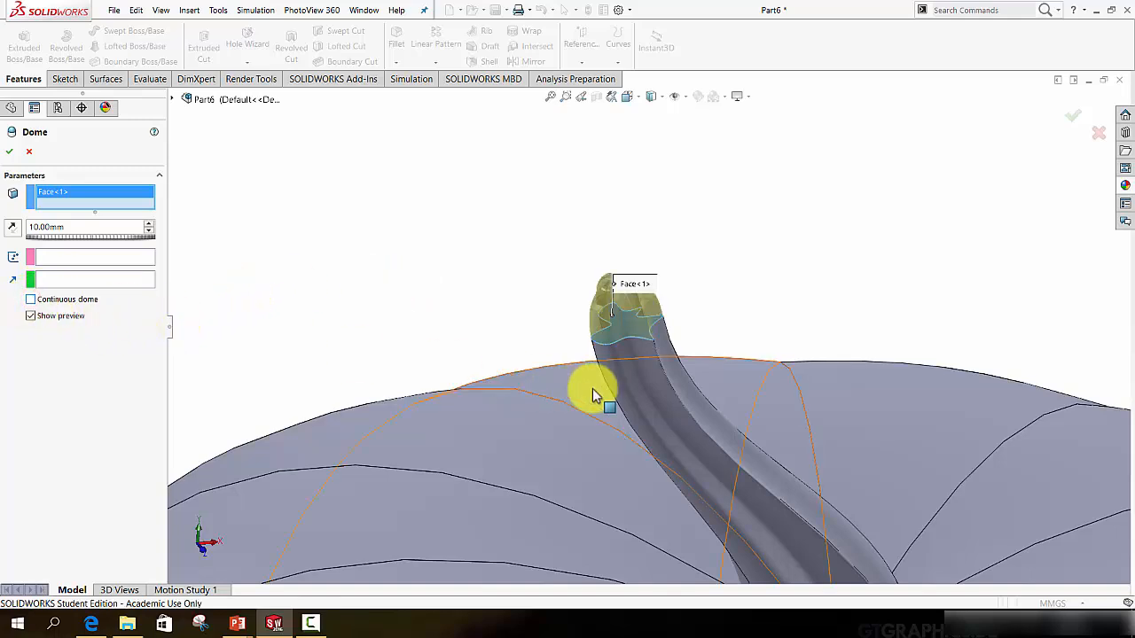
pyautogui.moveTo(590, 388); pyautogui.dragTo(569, 344, button='middle')
pyautogui.scroll(3, 612, 254)
pyautogui.scroll(-8, 585, 286)
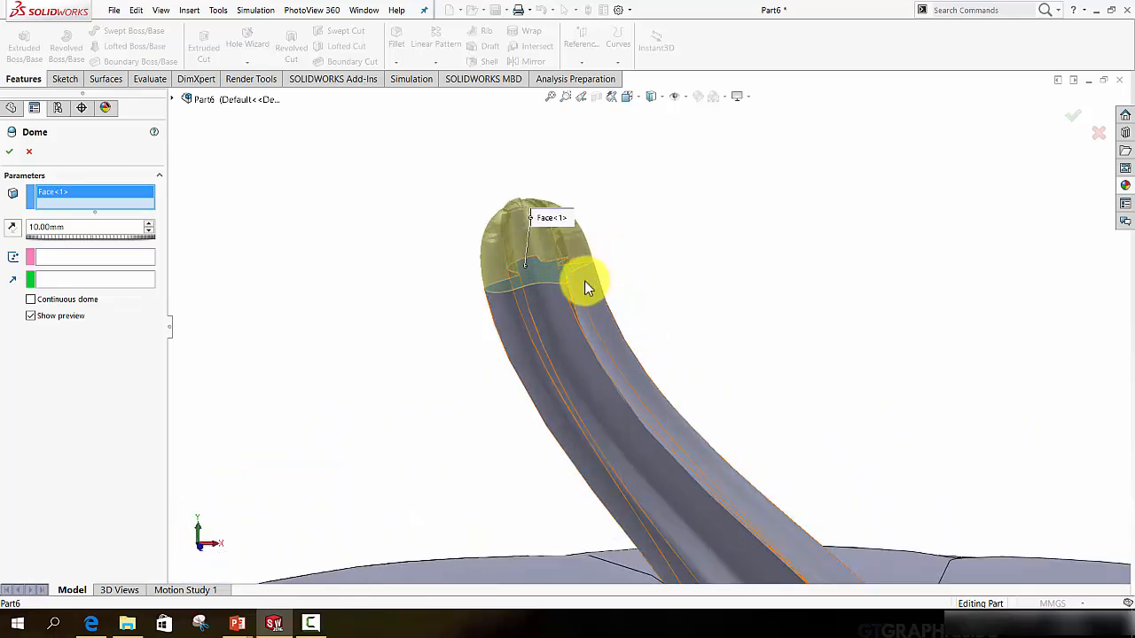
pyautogui.scroll(5, 676, 357)
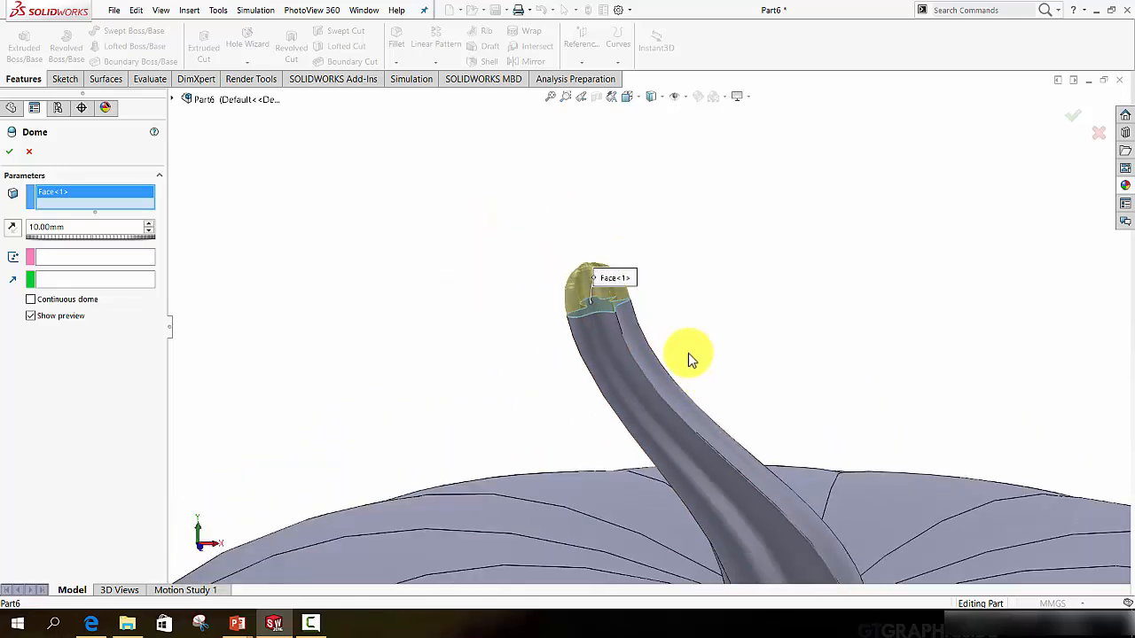
pyautogui.scroll(-5, 615, 314)
pyautogui.scroll(-3, 638, 318)
pyautogui.moveTo(653, 309)
pyautogui.mouseDown(button='middle')
pyautogui.moveTo(664, 347)
pyautogui.moveTo(653, 322)
pyautogui.mouseUp(button='middle')
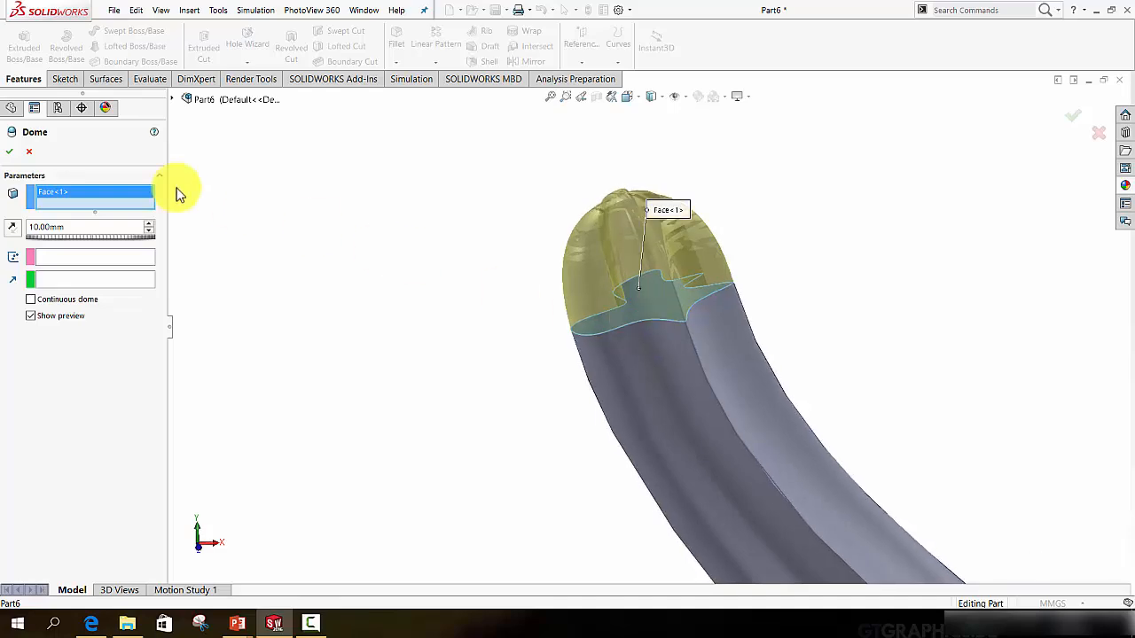
pyautogui.click(9, 151)
# Change the display style of the finished pumpkin model
pyautogui.scroll(10, 520, 339)
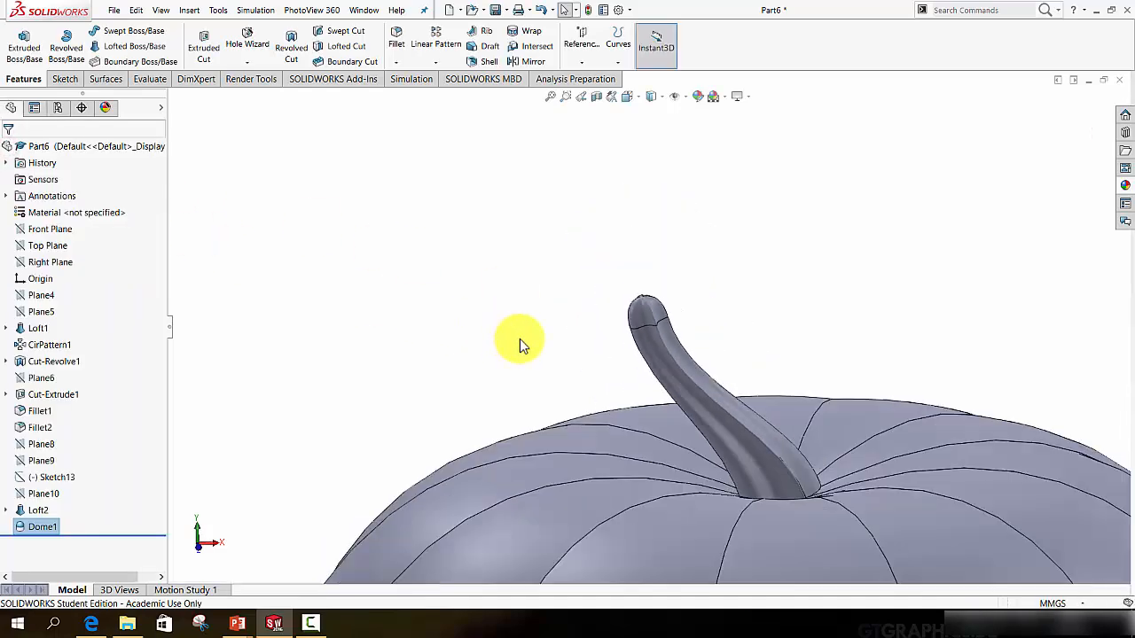
pyautogui.moveTo(591, 438); pyautogui.dragTo(571, 436, button='middle')
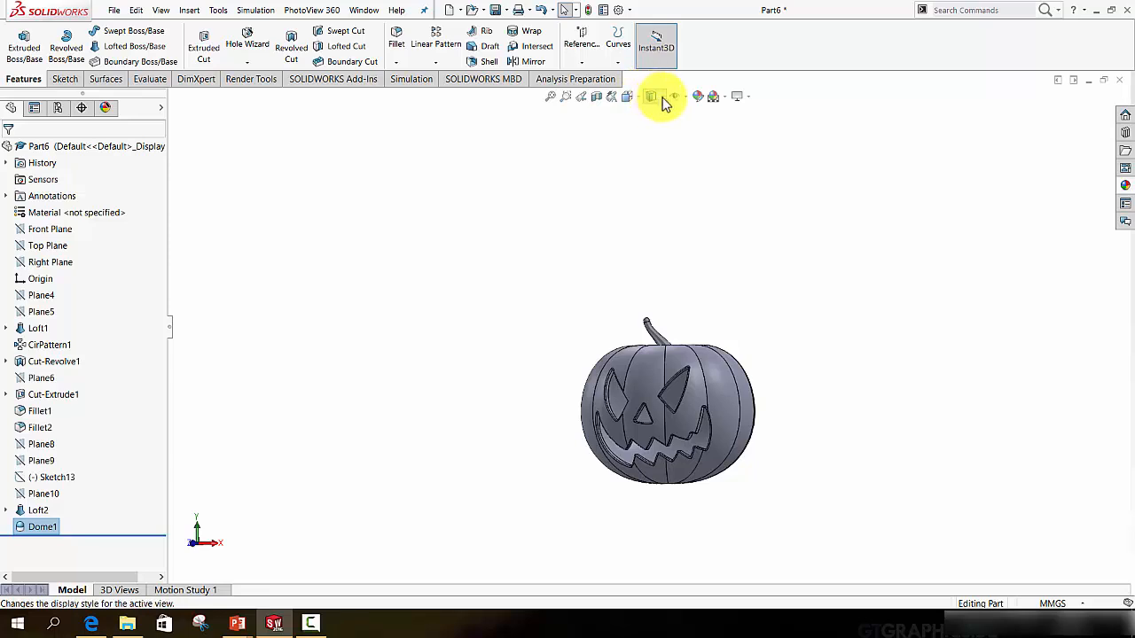
pyautogui.click(652, 131)
pyautogui.moveTo(670, 302)
pyautogui.mouseDown(button='middle')
pyautogui.moveTo(818, 304)
pyautogui.moveTo(656, 281)
pyautogui.moveTo(676, 334)
pyautogui.moveTo(653, 357)
pyautogui.moveTo(661, 286)
pyautogui.mouseUp(button='middle')
pyautogui.scroll(-5, 702, 416)
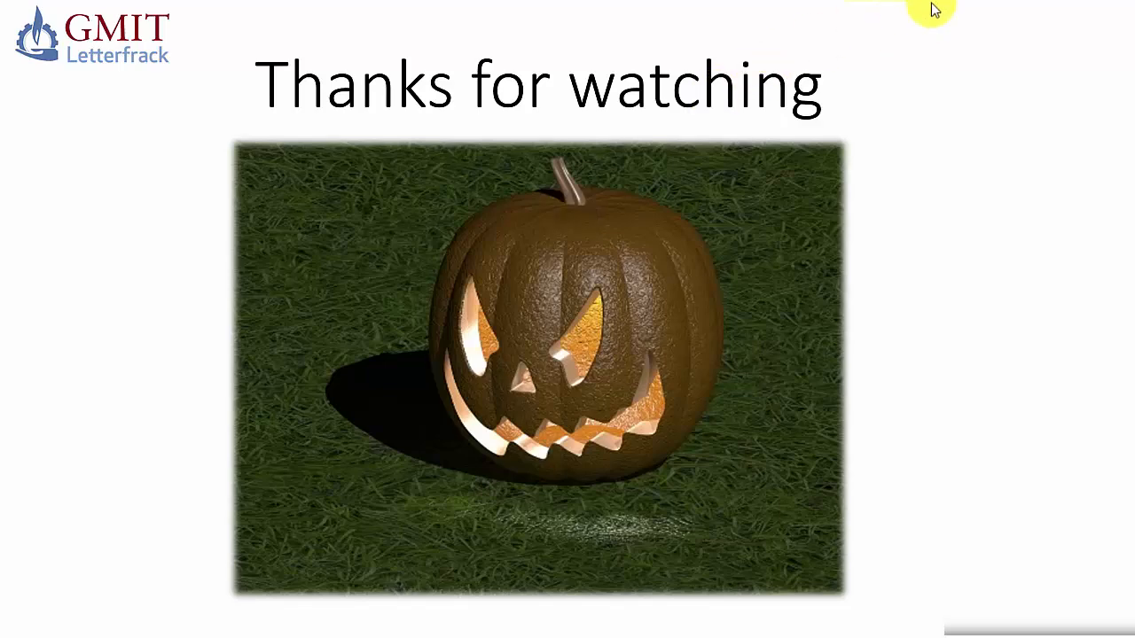
pyautogui.click(912, 104)
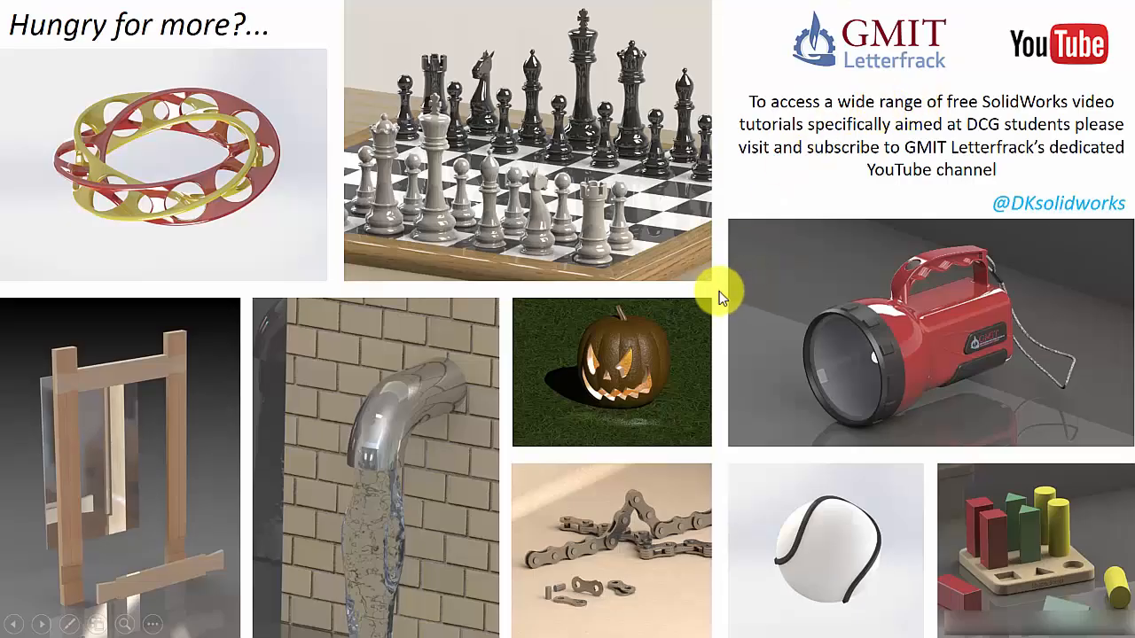